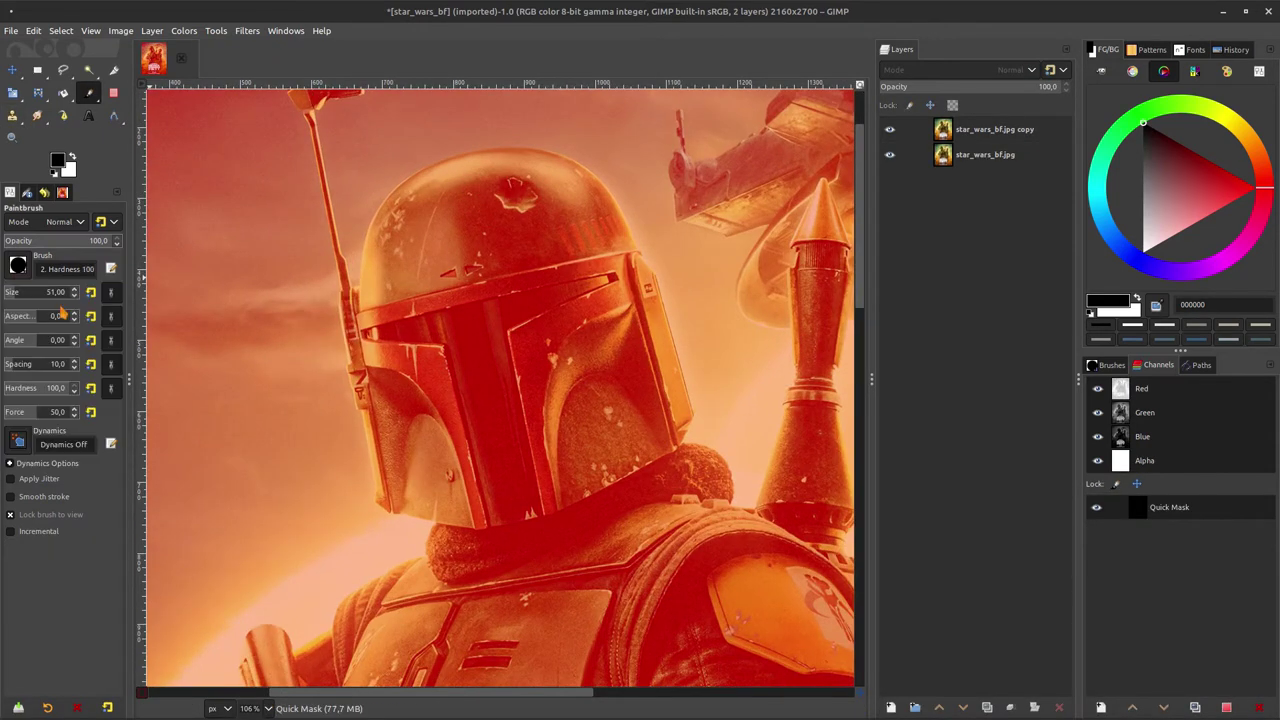
# Paint white in the Quick Mask over the lower bodies of both characters, including the area behind the title lettering
pyautogui.scroll(-5, 443, 163)
pyautogui.press('x')
pyautogui.moveTo(506, 352)
pyautogui.mouseDown()
pyautogui.moveTo(451, 369)
pyautogui.moveTo(463, 450)
pyautogui.moveTo(511, 390)
pyautogui.moveTo(550, 389)
pyautogui.moveTo(549, 443)
pyautogui.moveTo(505, 483)
pyautogui.moveTo(530, 509)
pyautogui.moveTo(499, 562)
pyautogui.moveTo(570, 438)
pyautogui.moveTo(574, 345)
pyautogui.moveTo(506, 283)
pyautogui.mouseUp()
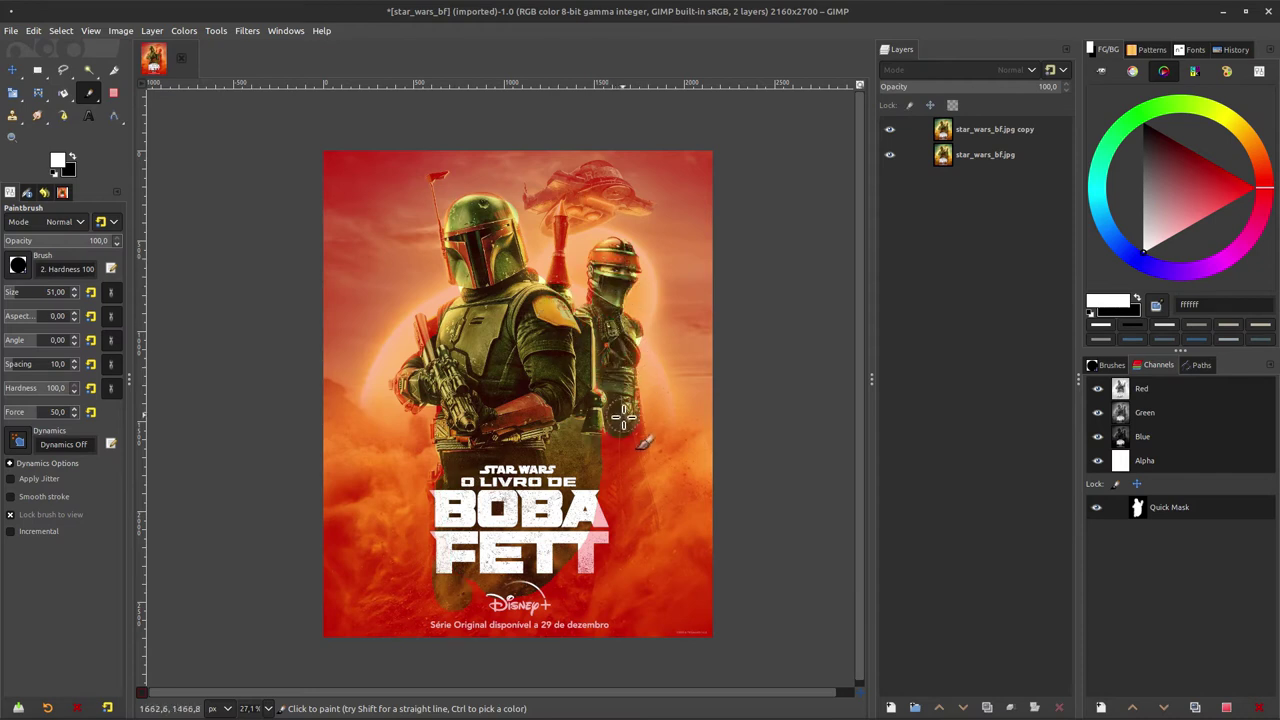
pyautogui.moveTo(624, 428); pyautogui.dragTo(642, 540)
pyautogui.moveTo(506, 553); pyautogui.dragTo(534, 480)
pyautogui.moveTo(452, 552); pyautogui.dragTo(488, 552)
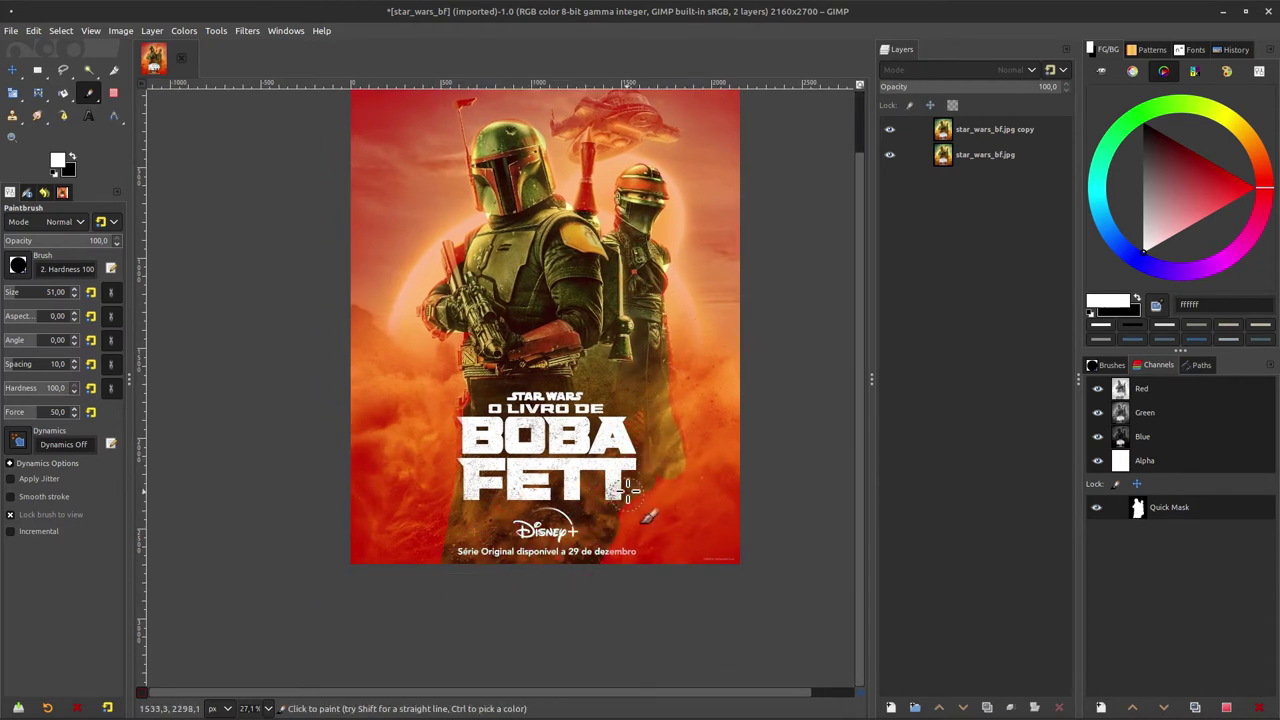
# Paint white in the Quick Mask over the flying ship behind the rocket tip to include it in the selection
pyautogui.press('x')
pyautogui.keyDown('ctrl'); pyautogui.scroll(2, 651, 268); pyautogui.keyUp('ctrl')
pyautogui.moveTo(580, 323); pyautogui.dragTo(643, 320)
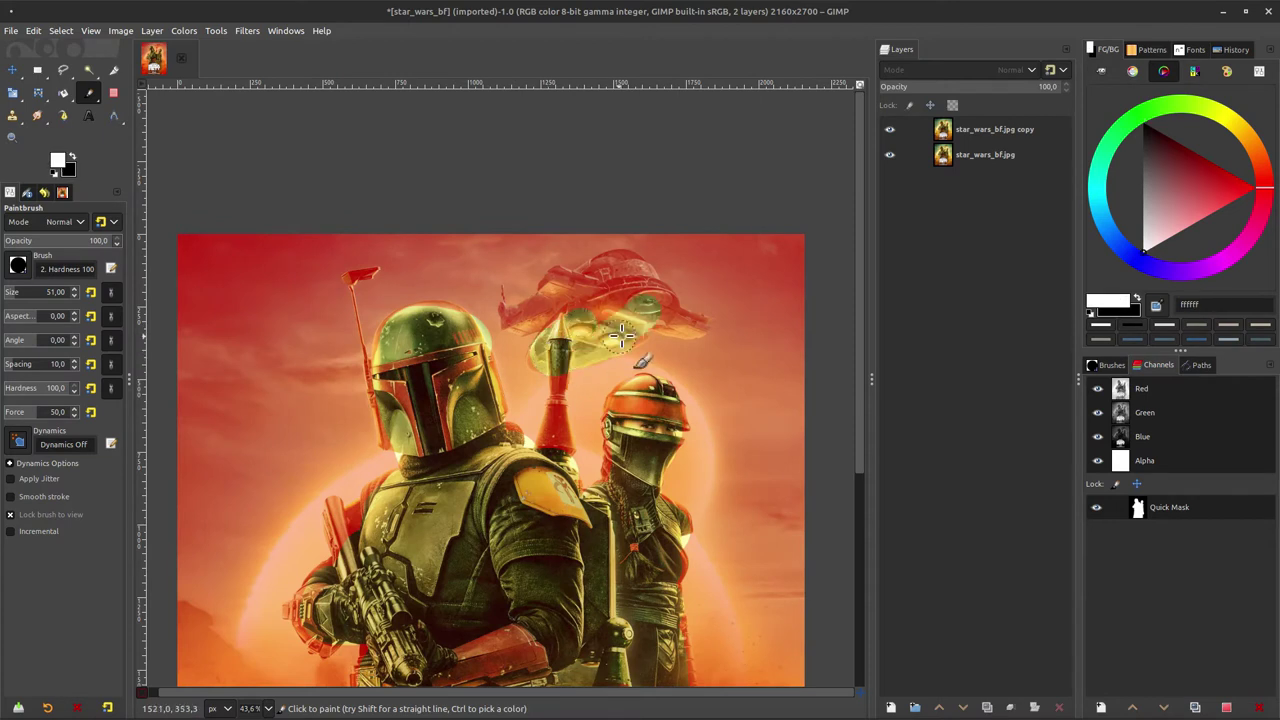
# Refine the Quick Mask along the sides, top and antenna of Boba Fett's helmet
pyautogui.keyDown('ctrl'); pyautogui.scroll(4, 520, 290); pyautogui.keyUp('ctrl')
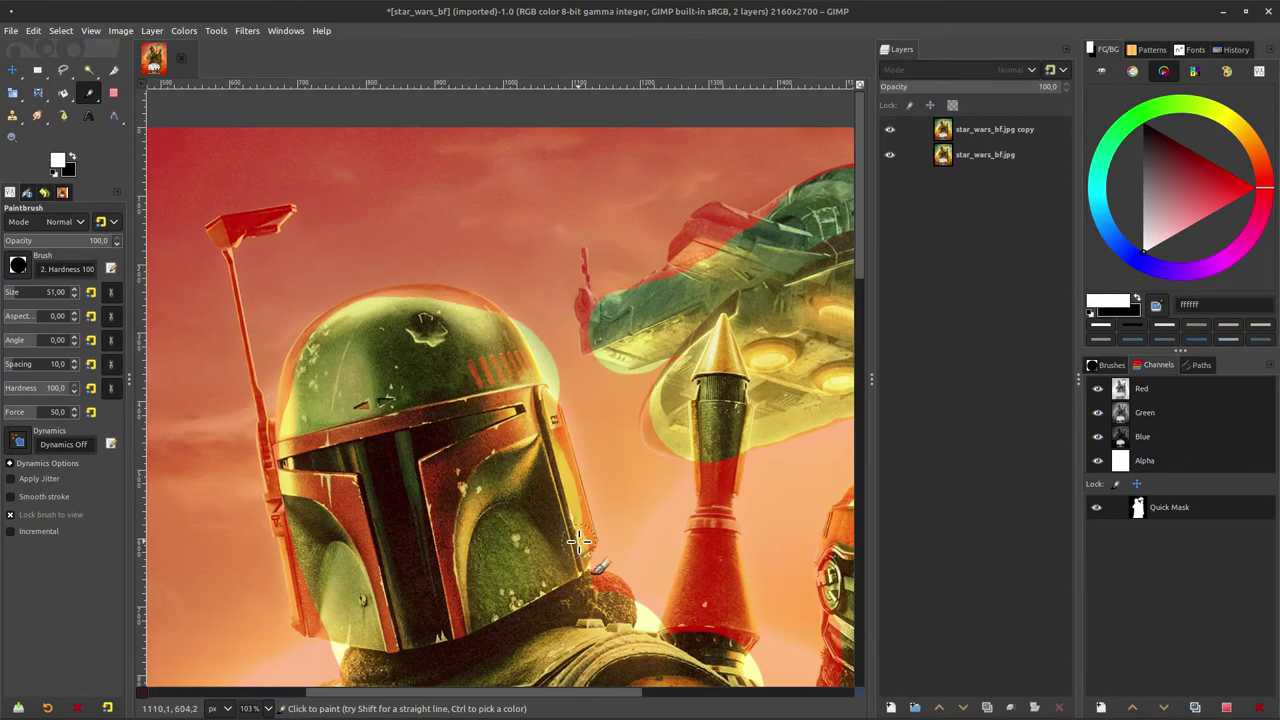
pyautogui.moveTo(580, 540); pyautogui.dragTo(548, 410)
pyautogui.press('x')
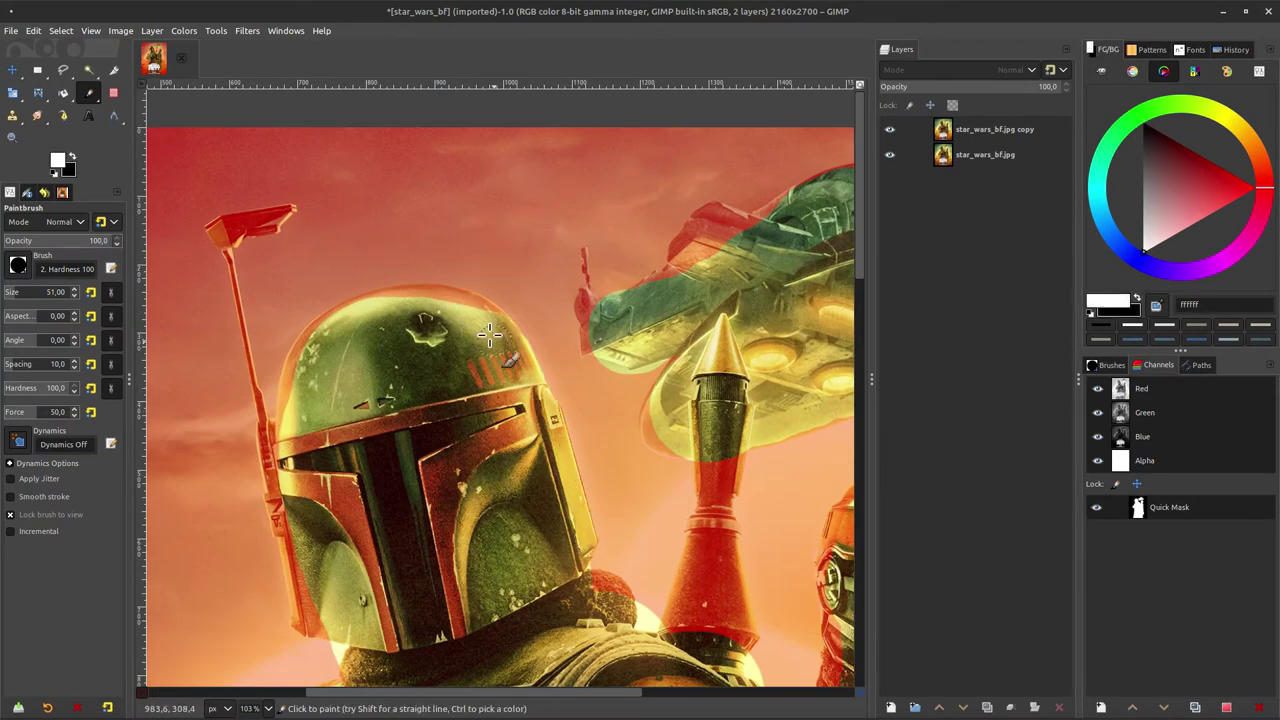
pyautogui.hscroll(-4, 558, 305)
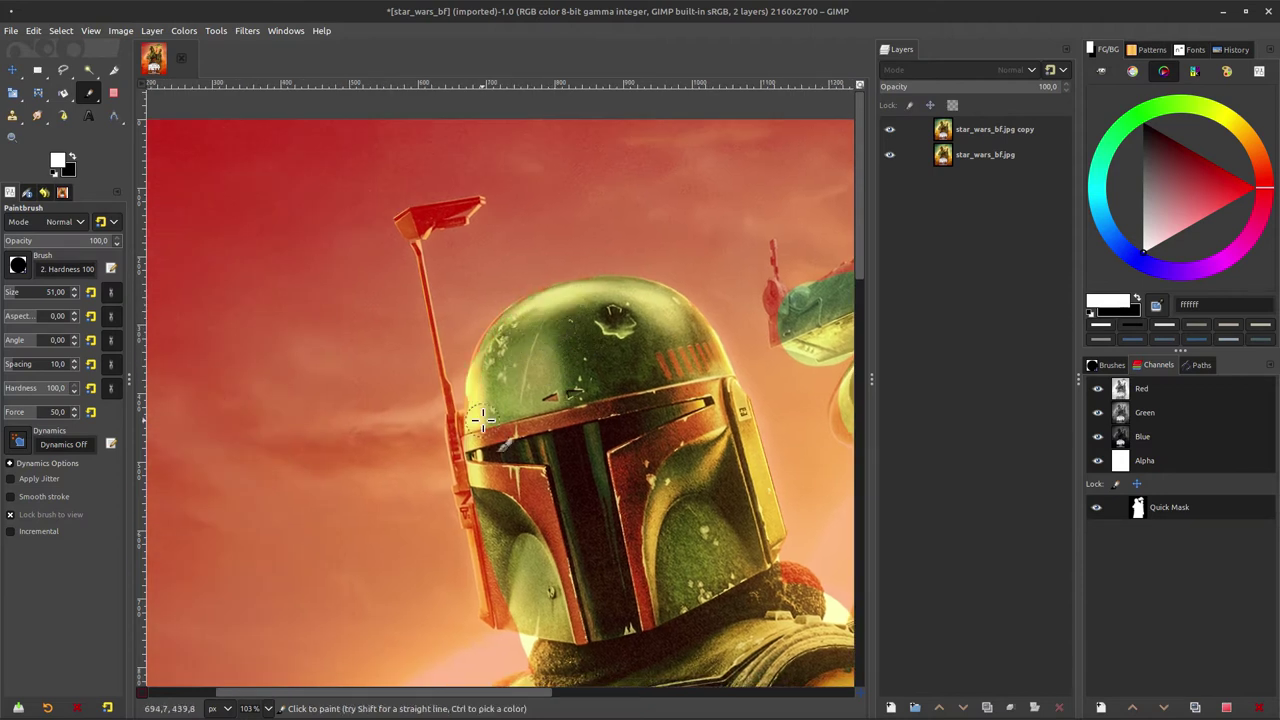
pyautogui.scroll(-1, 505, 338)
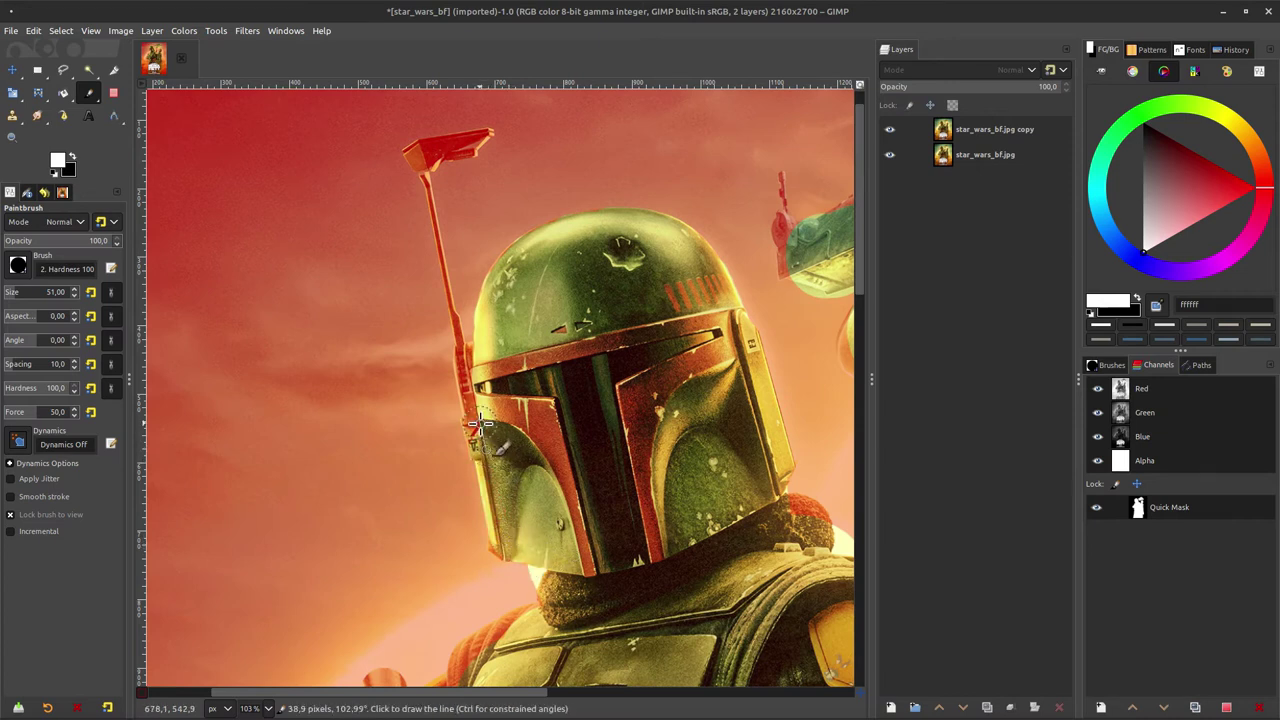
pyautogui.scroll(5, 505, 450)
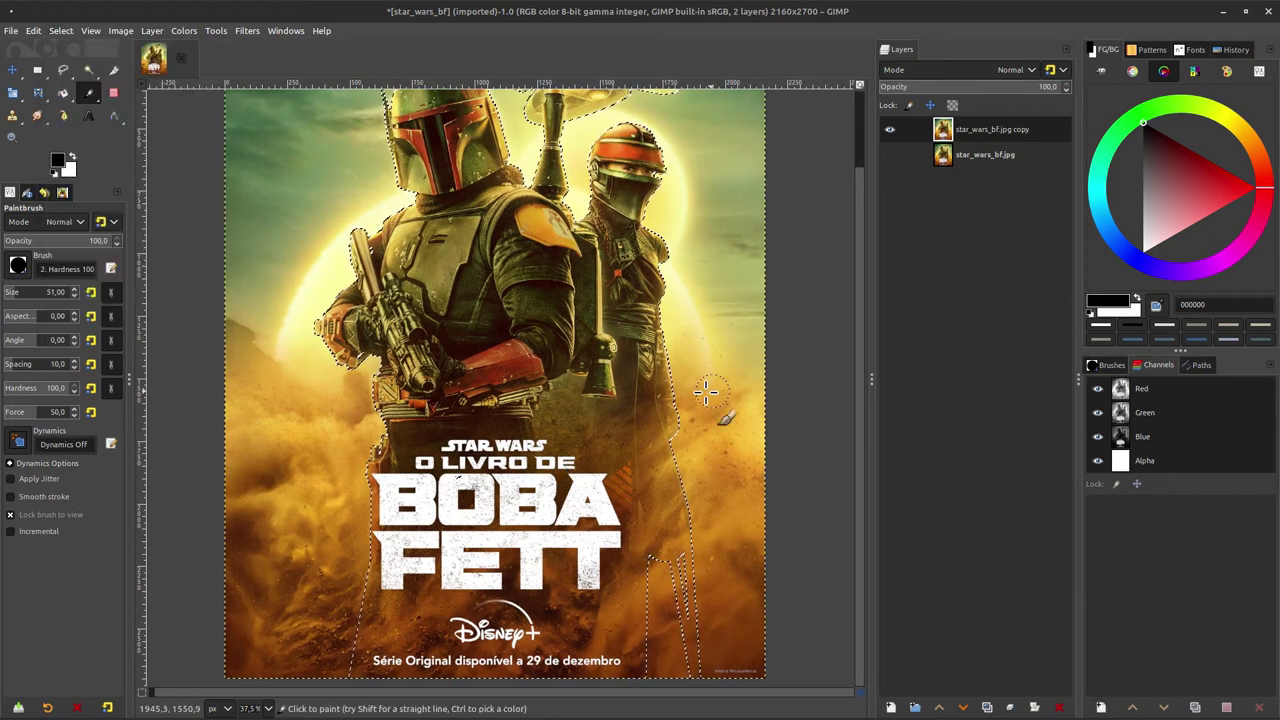
# Grow the background selection and delete the background from the star_wars_bf.jpg copy layer
pyautogui.click(61, 30)
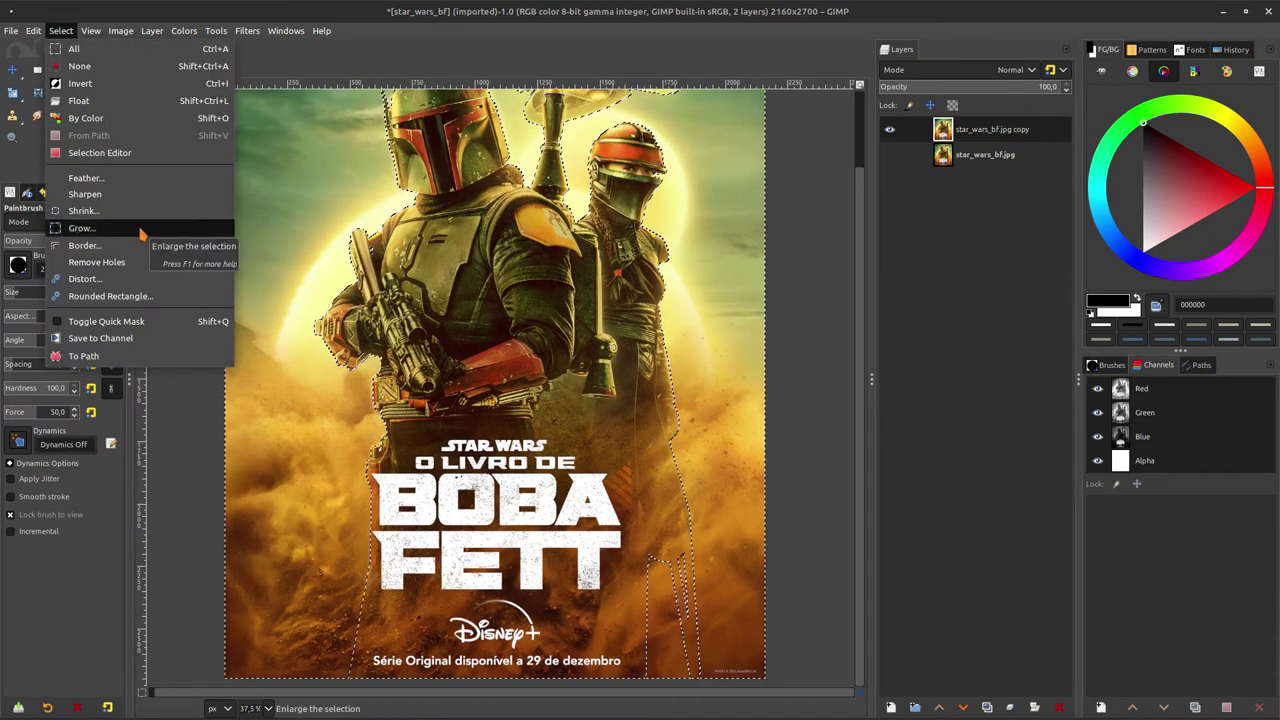
pyautogui.click(409, 31)
pyautogui.press('Delete')
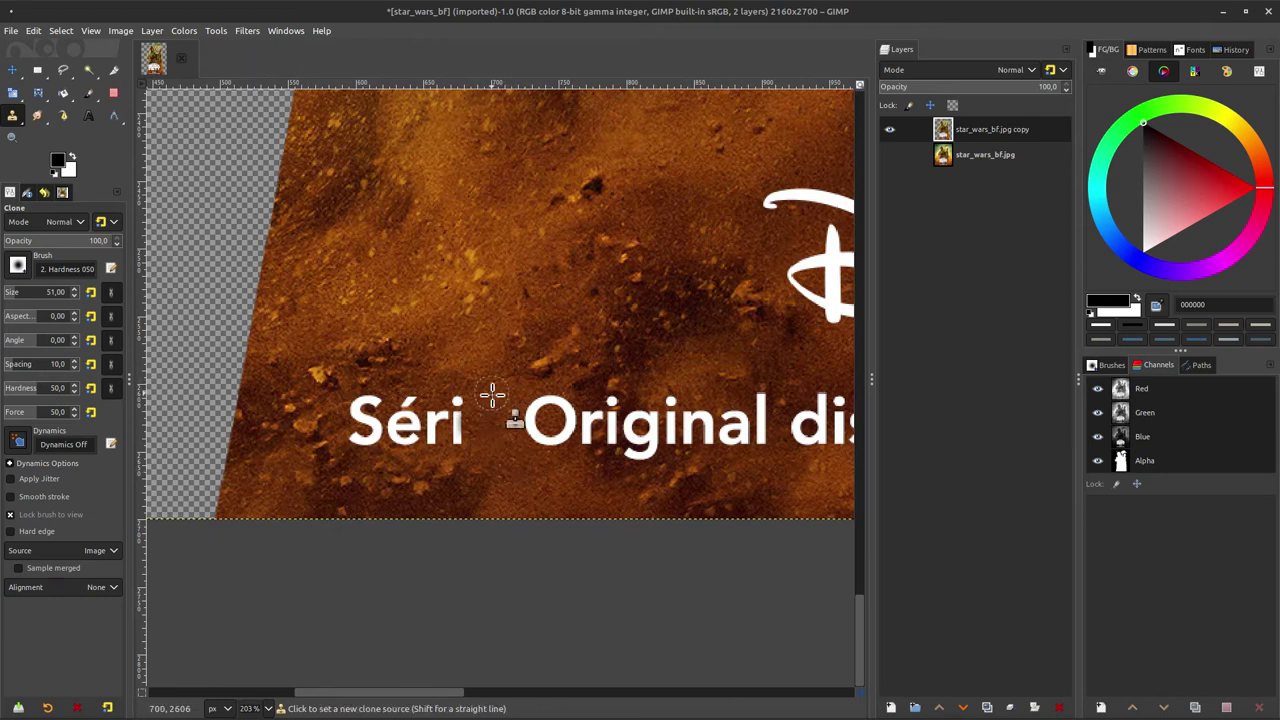
# Clone sand texture over the tagline, the Disney+ logo and its arc at the foot of the poster
pyautogui.moveTo(491, 395)
pyautogui.mouseDown()
pyautogui.moveTo(459, 451)
pyautogui.moveTo(384, 419)
pyautogui.moveTo(427, 403)
pyautogui.moveTo(359, 404)
pyautogui.moveTo(380, 433)
pyautogui.moveTo(363, 458)
pyautogui.mouseUp()
pyautogui.scroll(-3, 363, 458)
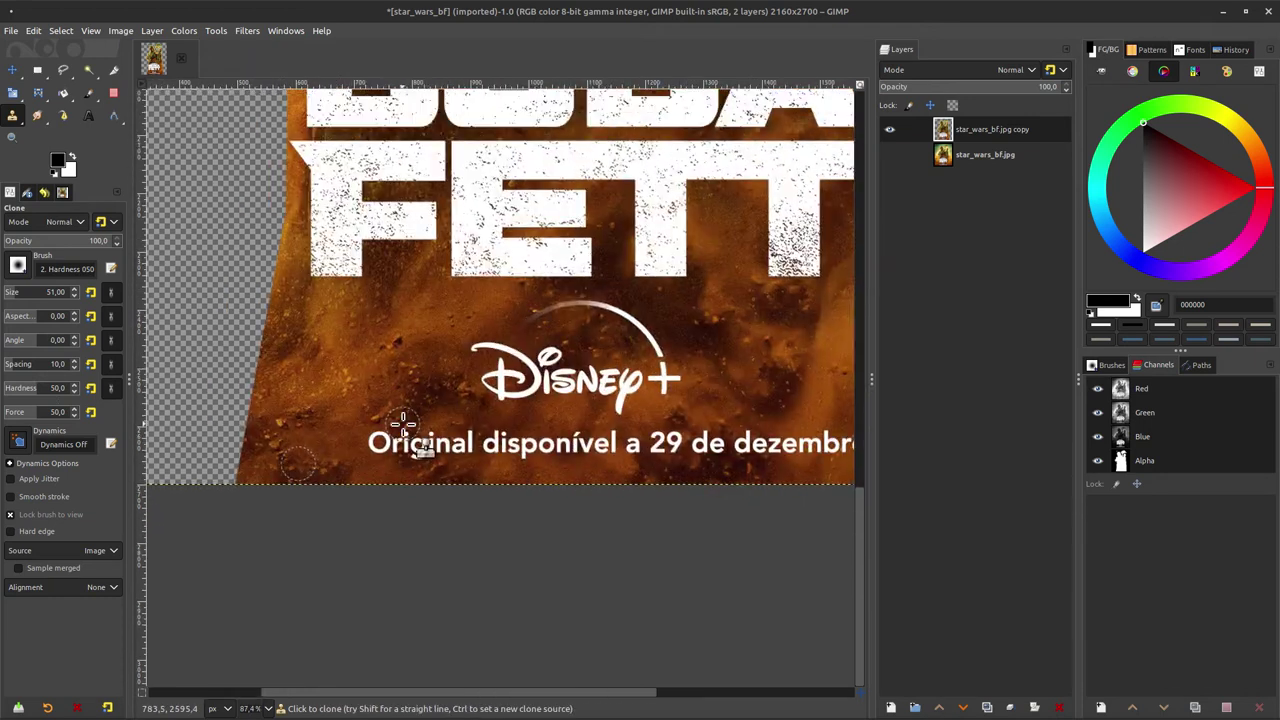
pyautogui.moveTo(528, 209); pyautogui.dragTo(431, 266)
pyautogui.scroll(2, 431, 266)
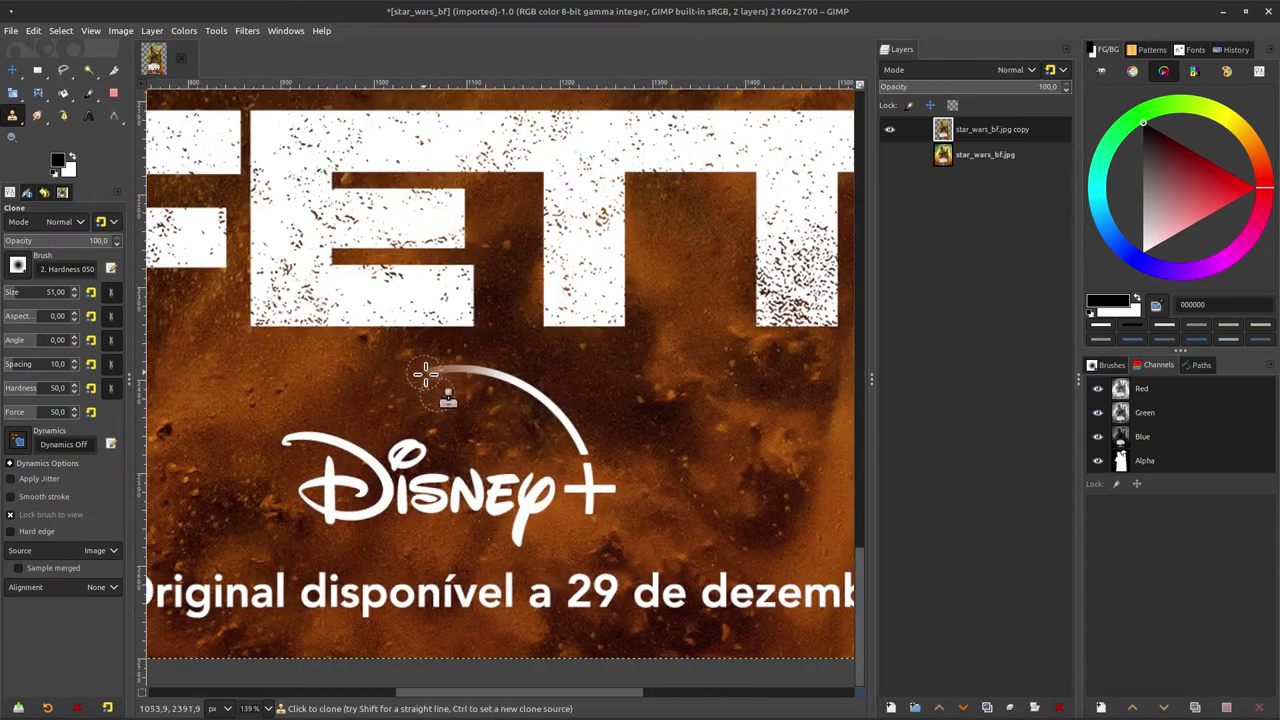
pyautogui.moveTo(510, 386); pyautogui.dragTo(556, 398)
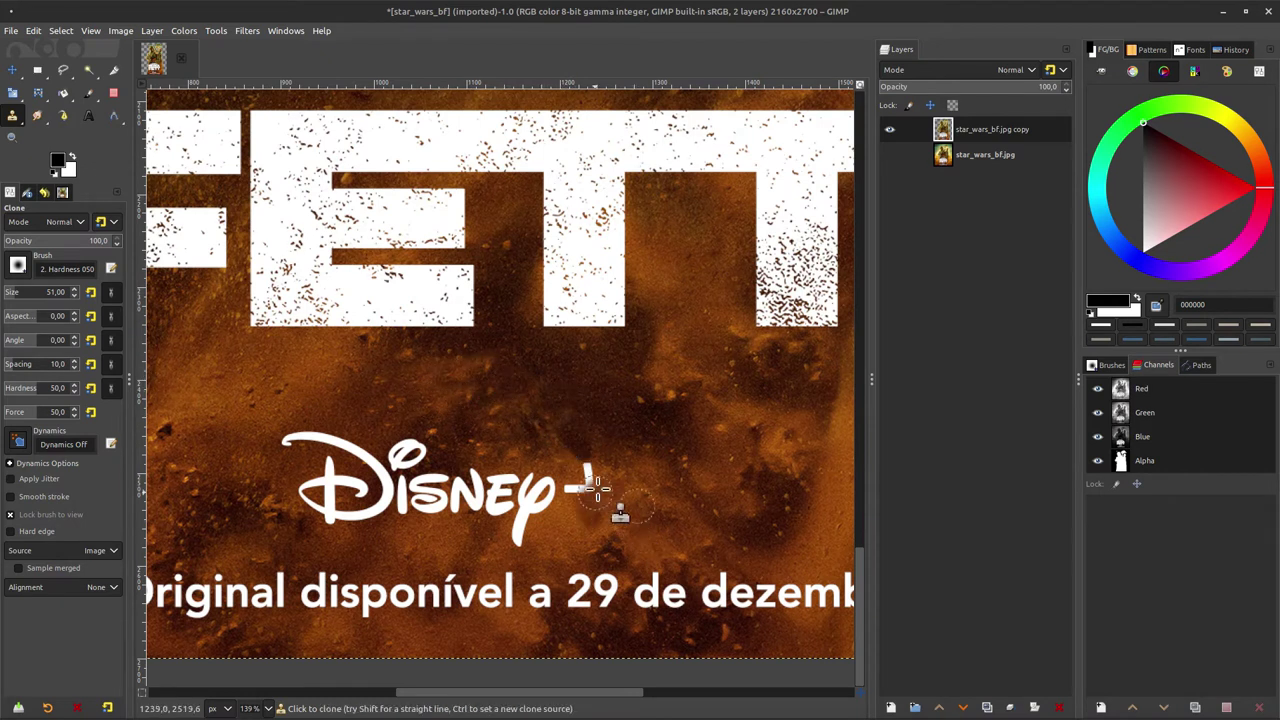
pyautogui.moveTo(628, 554); pyautogui.dragTo(744, 487)
# Continue cloning surrounding texture over the small lettering around the BOBA FETT title, resizing the brush and undoing stray strokes
pyautogui.scroll(-1, 431, 338)
pyautogui.keyDown('ctrl'); pyautogui.click(530, 389); pyautogui.keyUp('ctrl')
pyautogui.moveTo(497, 382)
pyautogui.mouseDown()
pyautogui.moveTo(507, 419)
pyautogui.moveTo(482, 462)
pyautogui.mouseUp()
pyautogui.hotkey('ctrl', 'z')
pyautogui.click(16, 288)
pyautogui.moveTo(640, 418)
pyautogui.mouseDown()
pyautogui.moveTo(632, 406)
pyautogui.moveTo(549, 403)
pyautogui.moveTo(419, 412)
pyautogui.moveTo(466, 432)
pyautogui.mouseUp()
pyautogui.moveTo(832, 488)
pyautogui.mouseDown()
pyautogui.moveTo(811, 517)
pyautogui.moveTo(820, 506)
pyautogui.moveTo(449, 509)
pyautogui.moveTo(551, 485)
pyautogui.moveTo(277, 500)
pyautogui.moveTo(367, 414)
pyautogui.mouseUp()
pyautogui.hotkey('ctrl', 'z')
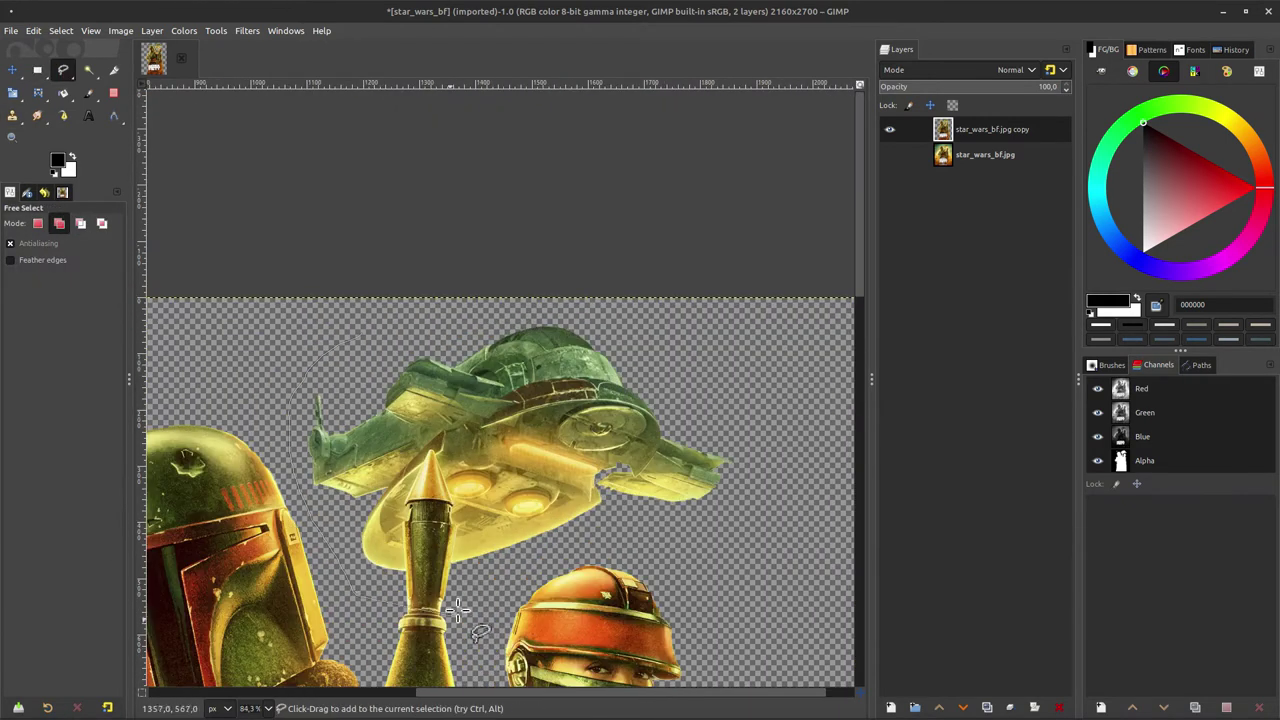
# Copy the free-selected ship with the overlapping rocket tip onto its own layer named ship
pyautogui.press('Return')
pyautogui.hotkey('ctrl', 'c')
pyautogui.hotkey('ctrl', 'v')
pyautogui.click(1010, 707)
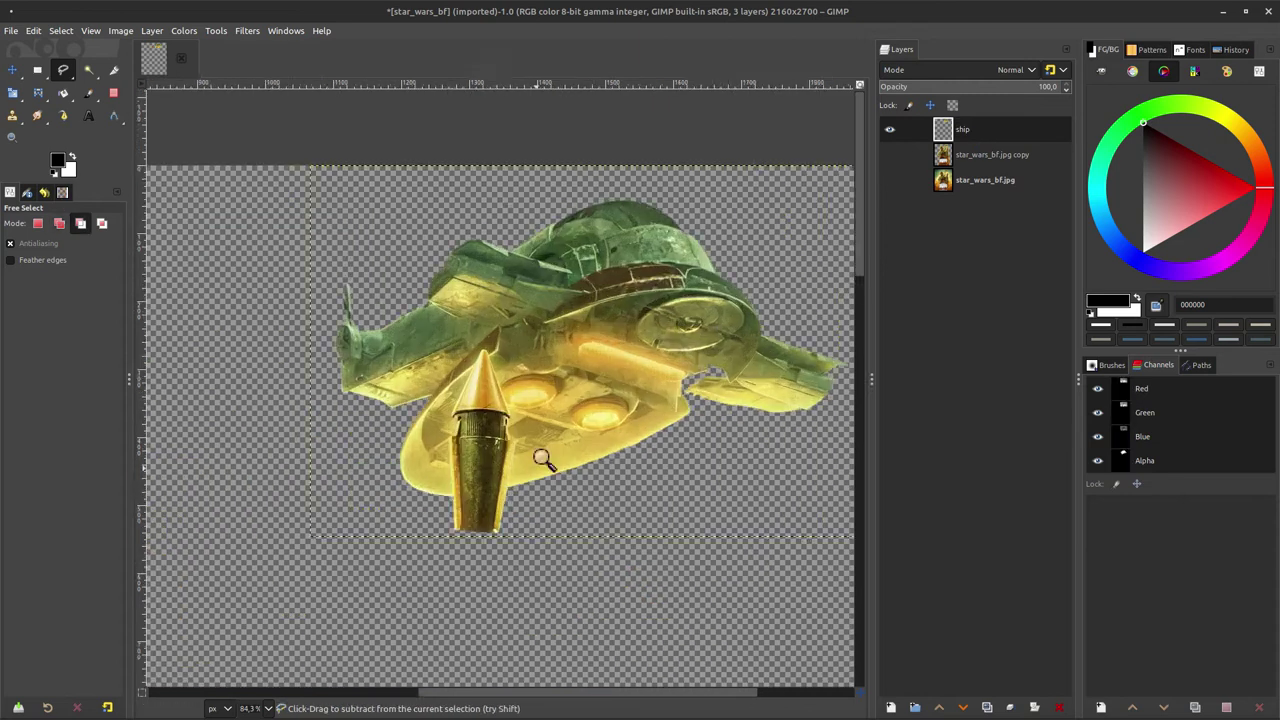
# Erase the part of the rocket that extends below the ship's hull, following the curve of the hull edge
pyautogui.moveTo(541, 457); pyautogui.dragTo(541, 405)
pyautogui.hotkey('shift', 'e')
pyautogui.moveTo(431, 564)
pyautogui.mouseDown()
pyautogui.moveTo(477, 556)
pyautogui.moveTo(453, 610)
pyautogui.moveTo(329, 546)
pyautogui.moveTo(537, 595)
pyautogui.mouseUp()
pyautogui.keyDown('shift'); pyautogui.click(384, 544); pyautogui.keyUp('shift')
pyautogui.keyDown('shift'); pyautogui.click(485, 521); pyautogui.keyUp('shift')
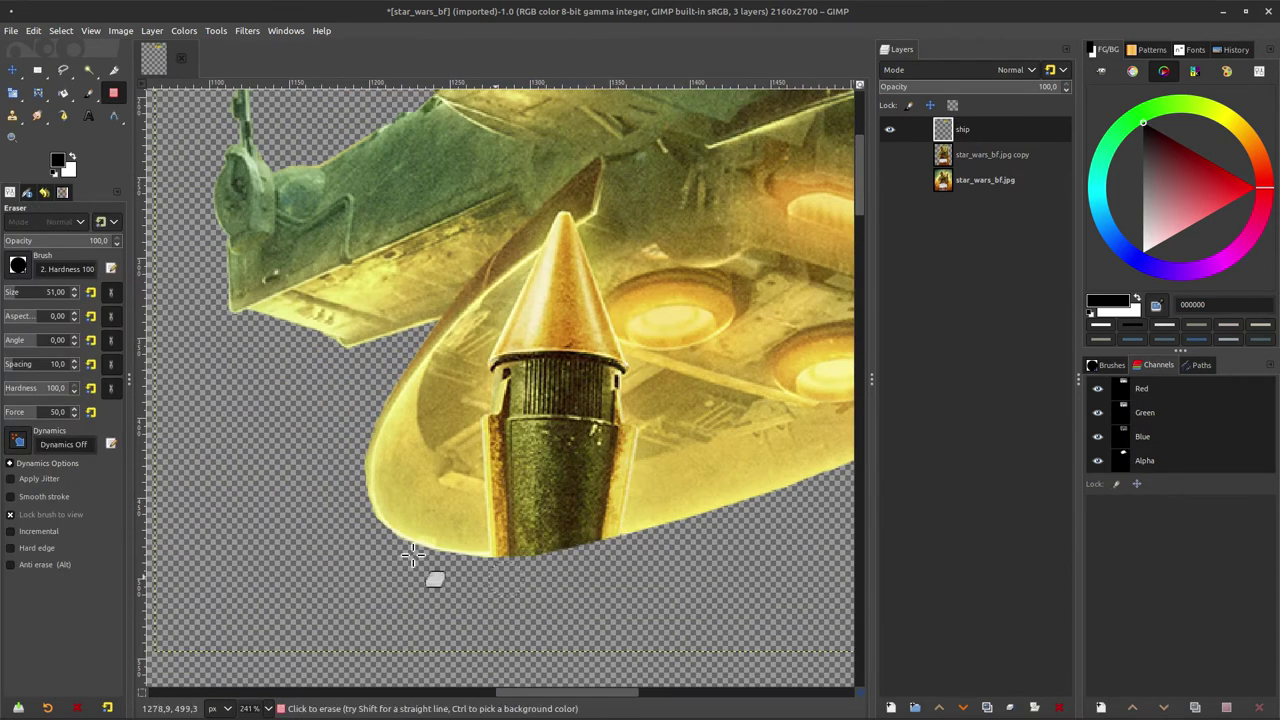
# With the layer's alpha channel locked, clone yellow hull texture over the rocket's base along the ship's lower rim
pyautogui.press('c')
pyautogui.scroll(-2, 532, 505)
pyautogui.moveTo(462, 533); pyautogui.dragTo(408, 548)
pyautogui.scroll(4, 405, 559)
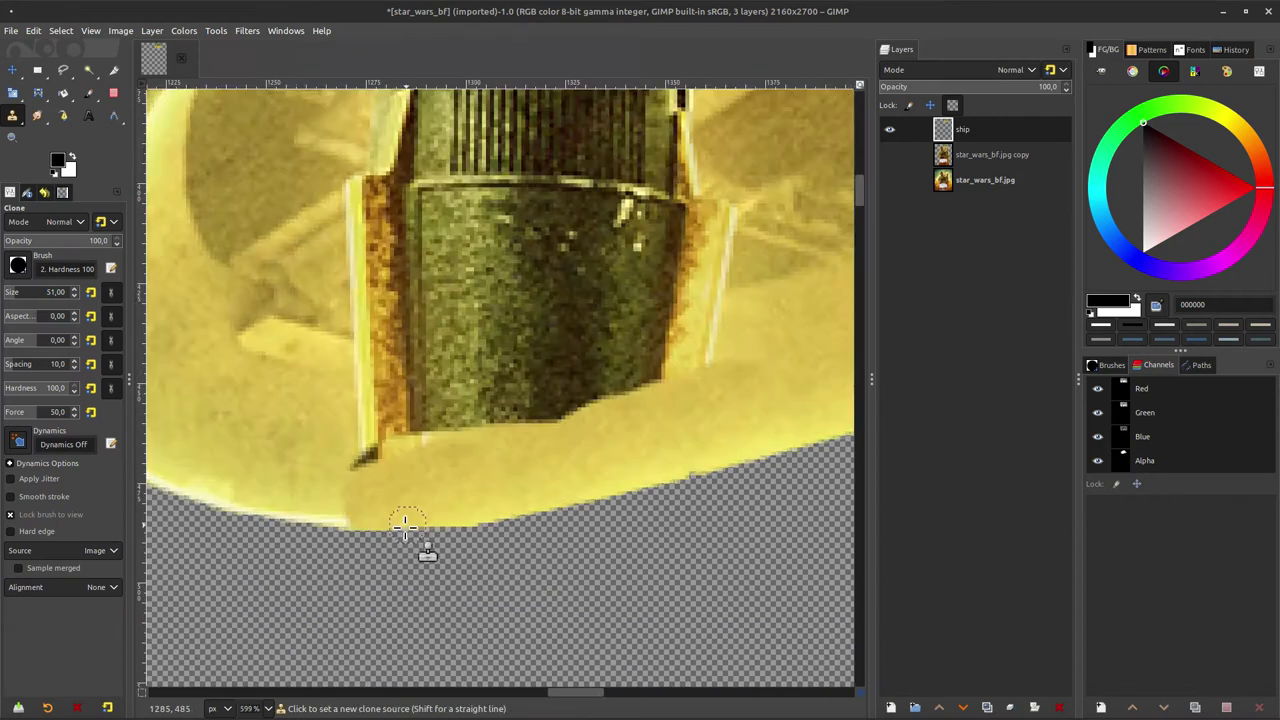
pyautogui.scroll(-2, 250, 494)
pyautogui.click(19, 295)
pyautogui.moveTo(310, 487)
pyautogui.mouseDown()
pyautogui.moveTo(278, 493)
pyautogui.moveTo(283, 457)
pyautogui.moveTo(346, 470)
pyautogui.moveTo(264, 478)
pyautogui.mouseUp()
# Adjust the clone brush size and blend the ship's rim texture and bright edge beneath the rocket
pyautogui.scroll(1, 26, 266)
pyautogui.click(19, 294)
pyautogui.click(17, 294)
pyautogui.moveTo(333, 419)
pyautogui.mouseDown()
pyautogui.moveTo(562, 401)
pyautogui.moveTo(454, 425)
pyautogui.moveTo(505, 411)
pyautogui.mouseUp()
pyautogui.scroll(3, 505, 250)
pyautogui.keyDown('ctrl'); pyautogui.click(404, 507); pyautogui.keyUp('ctrl')
pyautogui.moveTo(471, 459)
pyautogui.mouseDown()
pyautogui.moveTo(557, 409)
pyautogui.moveTo(548, 352)
pyautogui.mouseUp()
pyautogui.scroll(-3, 557, 451)
pyautogui.scroll(-1, 625, 316)
# Free-select a triangular hull panel beside the rocket, copy and paste it, and move it over the middle of the rocket
pyautogui.press('f')
pyautogui.click(729, 432)
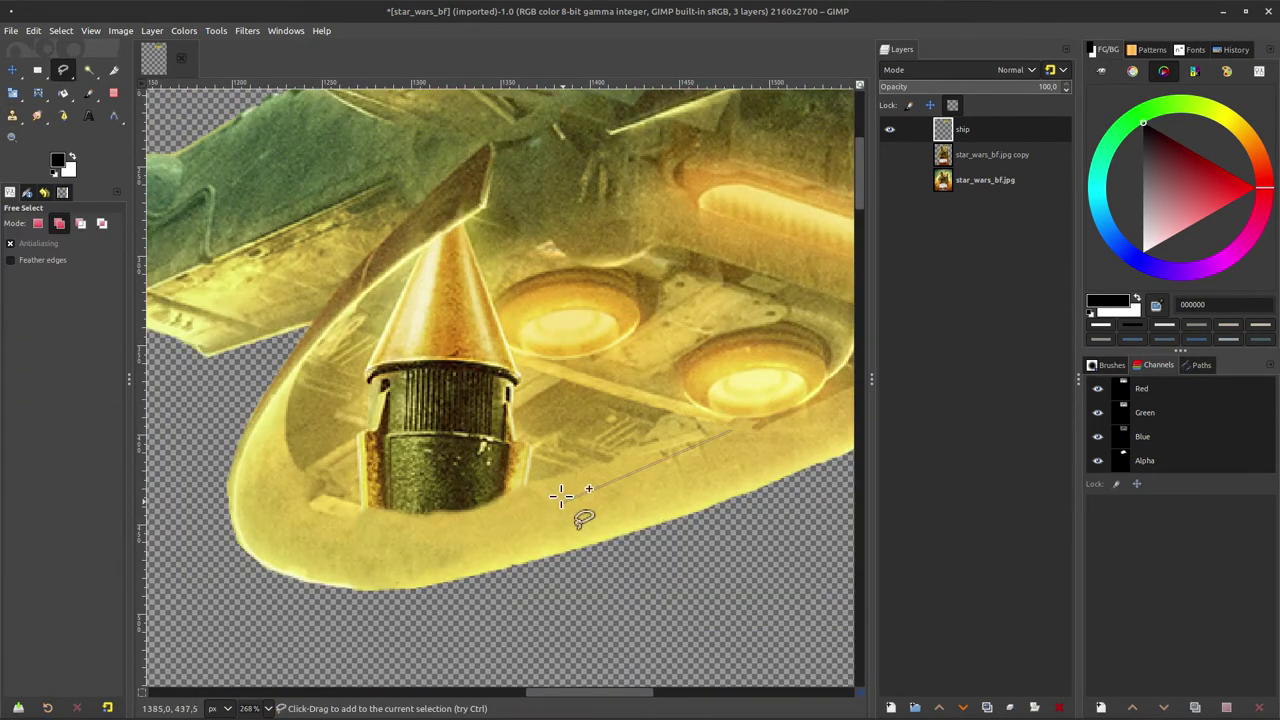
pyautogui.click(522, 359)
pyautogui.click(729, 432)
pyautogui.hotkey('ctrl', 'c')
pyautogui.hotkey('ctrl', 'v')
pyautogui.press('m')
pyautogui.moveTo(586, 428); pyautogui.dragTo(414, 374)
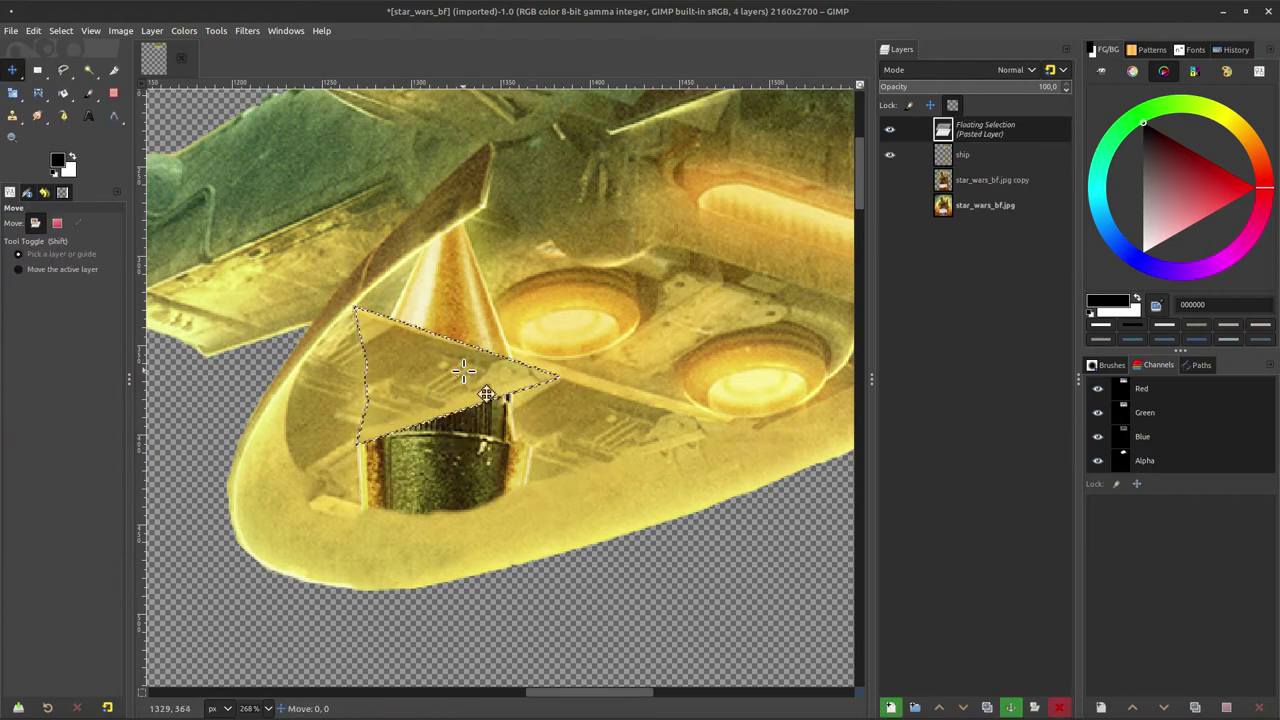
# Transform the pasted hull panel to fit the ship's underside, convert it to a layer and merge it down
pyautogui.hotkey('shift', 't')
pyautogui.moveTo(510, 302); pyautogui.dragTo(488, 300)
pyautogui.press('Return')
pyautogui.hotkey('shift', 'e')
pyautogui.hotkey('ctrl', 'shift', 'n')
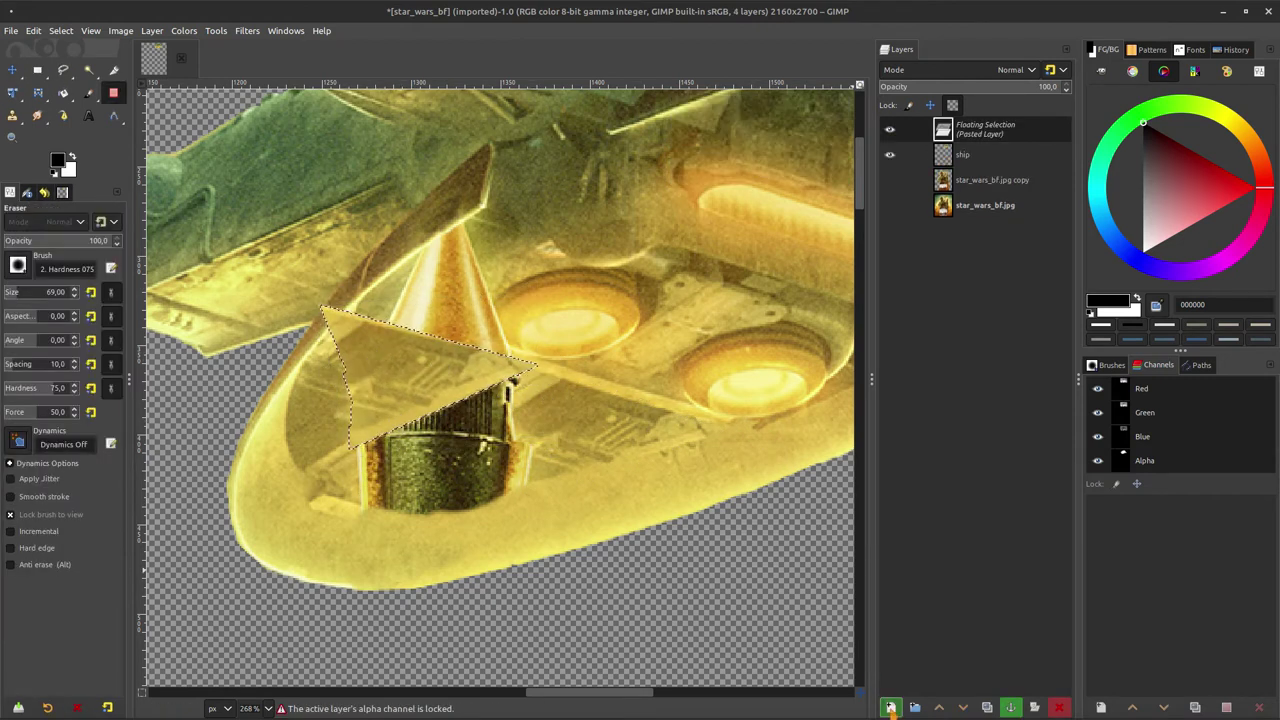
pyautogui.rightClick(942, 129)
pyautogui.click(975, 294)
# Free-select another piece of the hull underside, paste a copy and move it onto the rocket
pyautogui.press('f')
pyautogui.click(719, 411)
pyautogui.click(712, 428)
pyautogui.hotkey('ctrl', 'c')
pyautogui.hotkey('ctrl', 'v')
pyautogui.press('m')
pyautogui.moveTo(674, 423); pyautogui.dragTo(496, 364)
# Convert the second patch to a layer, transform it to fit the hull, and merge it into the ship
pyautogui.hotkey('shift', 'e')
pyautogui.hotkey('ctrl', 'shift', 'n')
pyautogui.hotkey('shift', 't')
pyautogui.click(558, 364)
pyautogui.moveTo(332, 319); pyautogui.dragTo(332, 308)
pyautogui.hotkey('shift', 'e')
pyautogui.hotkey('ctrl', 'm')
# Clone neighbouring hull texture over the rocket's golden tip
pyautogui.keyDown('ctrl'); pyautogui.click(472, 262); pyautogui.keyUp('ctrl')
pyautogui.press('c')
pyautogui.keyDown('ctrl'); pyautogui.click(505, 261); pyautogui.keyUp('ctrl')
pyautogui.moveTo(466, 241)
pyautogui.mouseDown()
pyautogui.moveTo(417, 271)
pyautogui.moveTo(473, 291)
pyautogui.moveTo(404, 294)
pyautogui.mouseUp()
# Free-select the hull area around the second engine light, paste a copy and move it over the first engine light
pyautogui.press('f')
pyautogui.moveTo(738, 312)
pyautogui.mouseDown()
pyautogui.moveTo(683, 420)
pyautogui.moveTo(740, 311)
pyautogui.mouseUp()
pyautogui.hotkey('ctrl', 'c')
pyautogui.hotkey('ctrl', 'v')
pyautogui.press('m')
pyautogui.moveTo(758, 358)
pyautogui.mouseDown()
pyautogui.moveTo(585, 298)
pyautogui.moveTo(606, 332)
pyautogui.mouseUp()
# Turn the pasted engine light into a new layer, blend its edges with the Eraser and merge it down
pyautogui.click(968, 86)
pyautogui.hotkey('shift', 'ctrl', 'n')
pyautogui.hotkey('shift', 'e')
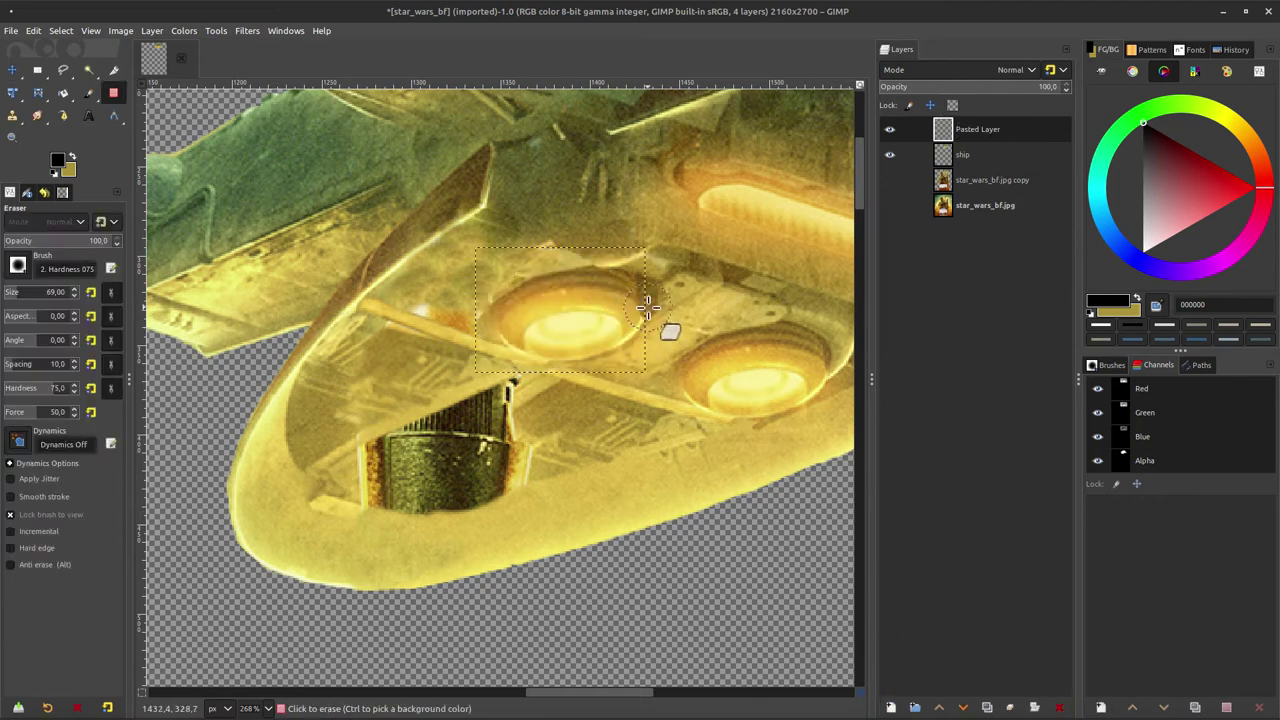
pyautogui.rightClick(973, 129)
pyautogui.click(1020, 296)
# Heal the hull around the upper part of the rocket using source points from the surrounding panels
pyautogui.moveTo(429, 423); pyautogui.dragTo(424, 567)
pyautogui.scroll(2, 424, 567)
pyautogui.press('h')
pyautogui.moveTo(529, 352); pyautogui.dragTo(578, 344)
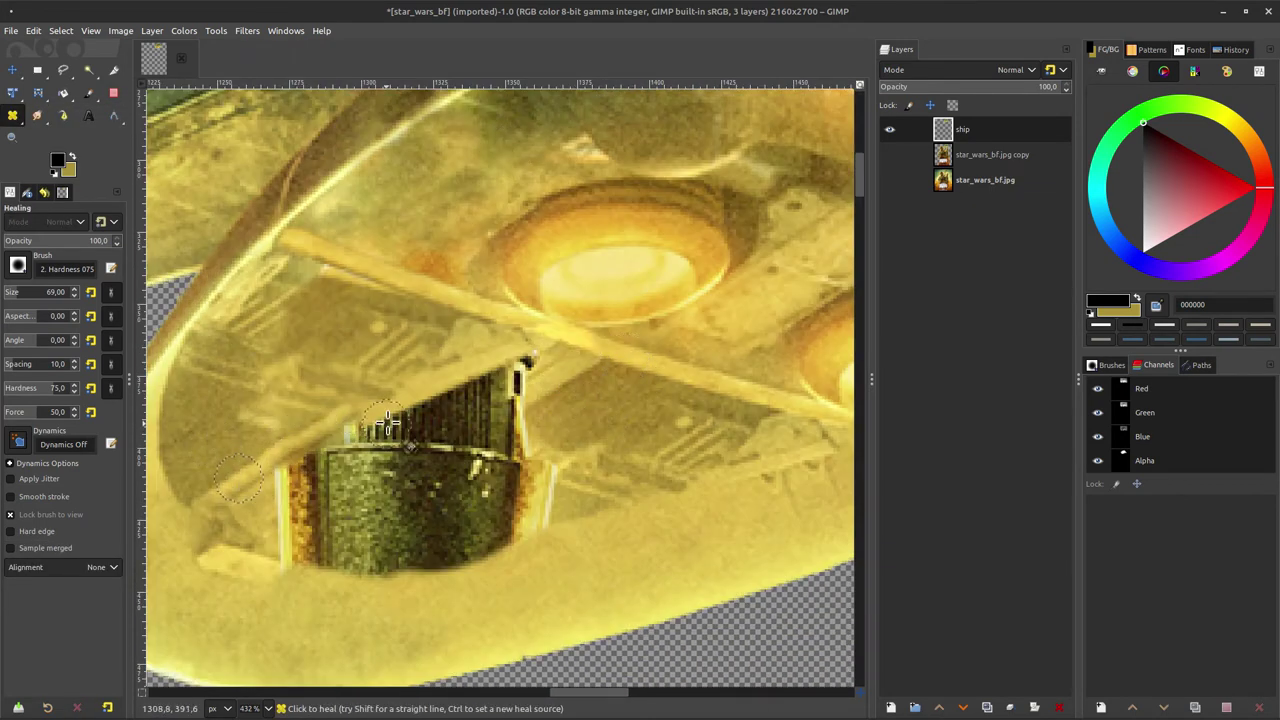
pyautogui.moveTo(390, 367)
pyautogui.mouseDown()
pyautogui.moveTo(323, 394)
pyautogui.moveTo(394, 271)
pyautogui.moveTo(354, 294)
pyautogui.mouseUp()
pyautogui.keyDown('ctrl'); pyautogui.click(301, 273); pyautogui.keyUp('ctrl')
pyautogui.keyDown('ctrl'); pyautogui.click(648, 367); pyautogui.keyUp('ctrl')
# Heal away the rest of the rocket body and smooth the repaired area of the ship's underside
pyautogui.moveTo(558, 310); pyautogui.dragTo(575, 395)
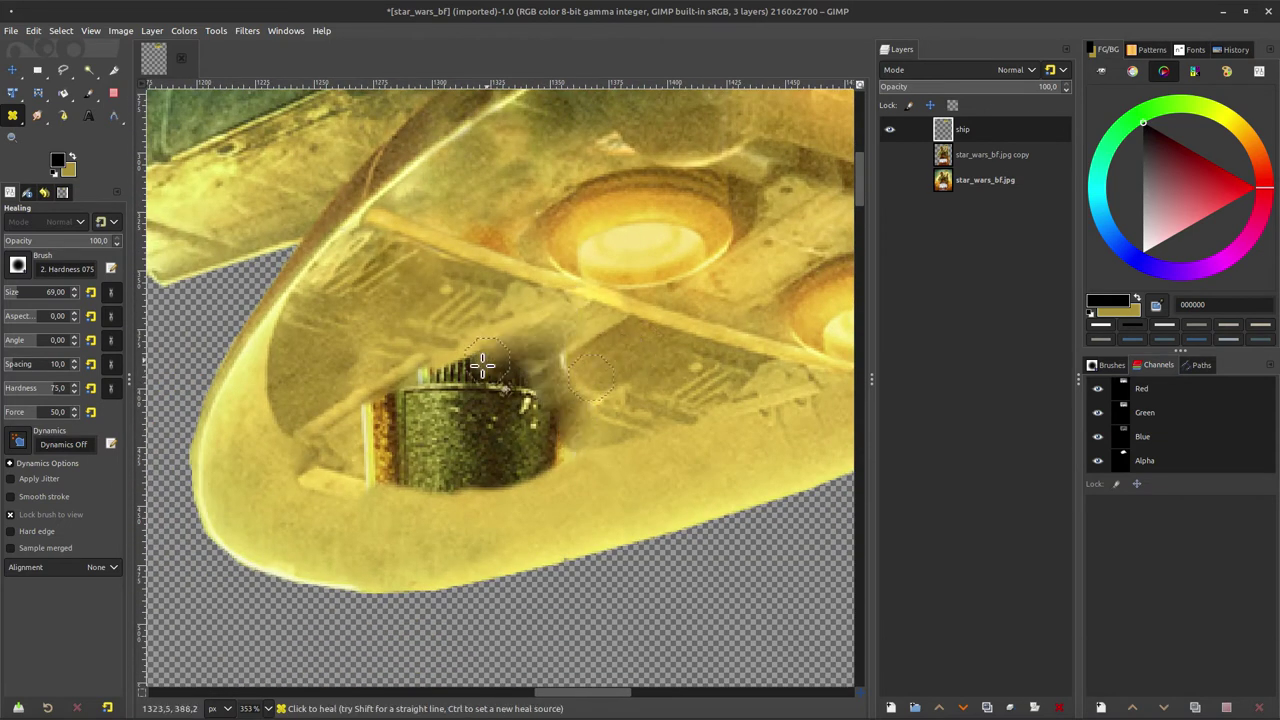
pyautogui.moveTo(462, 372)
pyautogui.mouseDown()
pyautogui.moveTo(550, 435)
pyautogui.moveTo(376, 427)
pyautogui.moveTo(410, 392)
pyautogui.moveTo(414, 459)
pyautogui.moveTo(385, 427)
pyautogui.moveTo(454, 472)
pyautogui.mouseUp()
pyautogui.moveTo(628, 369); pyautogui.dragTo(631, 397)
pyautogui.scroll(4, 632, 398)
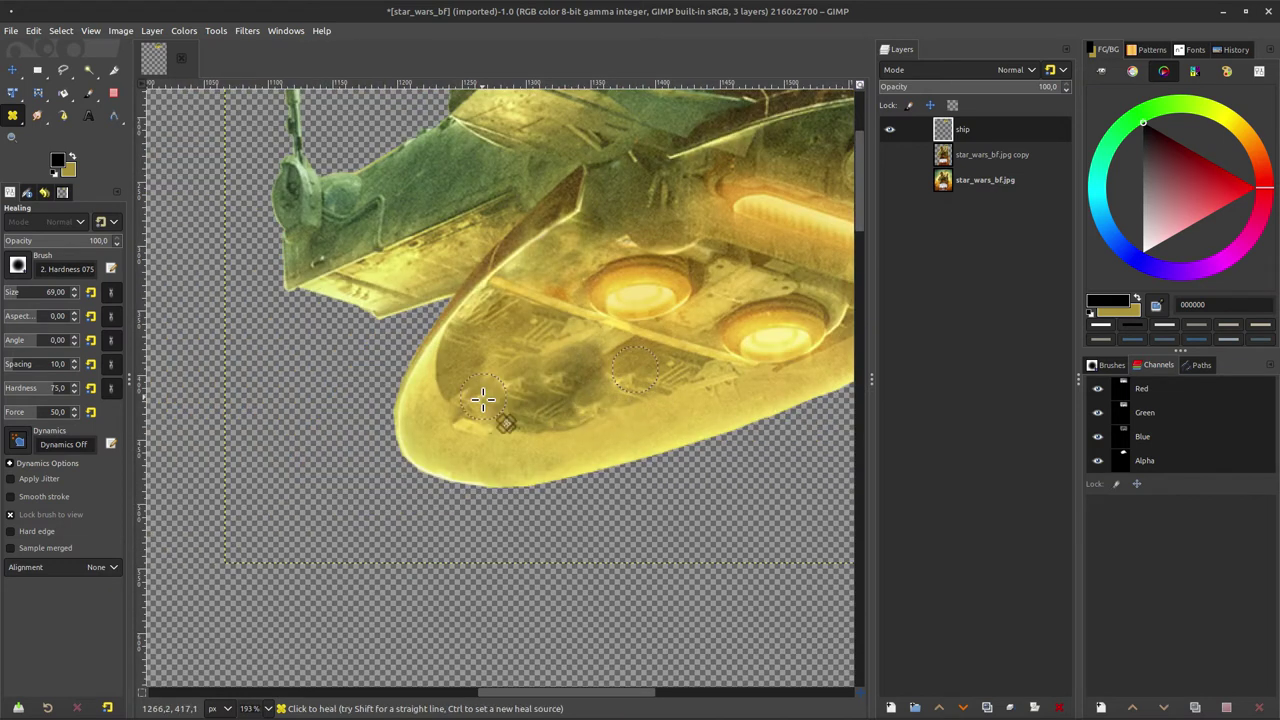
pyautogui.scroll(2, 695, 390)
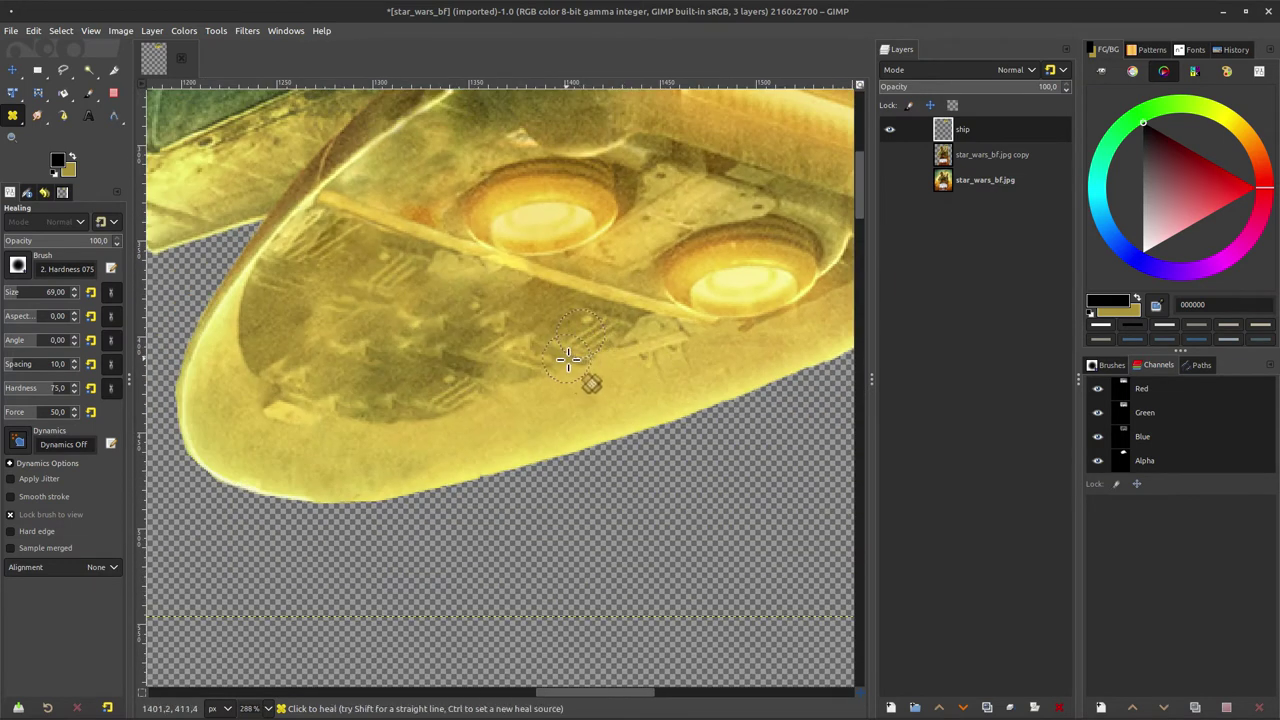
# Duplicate the star_wars_bf.jpg copy layer containing the two cut-out characters
pyautogui.scroll(-4, 525, 340)
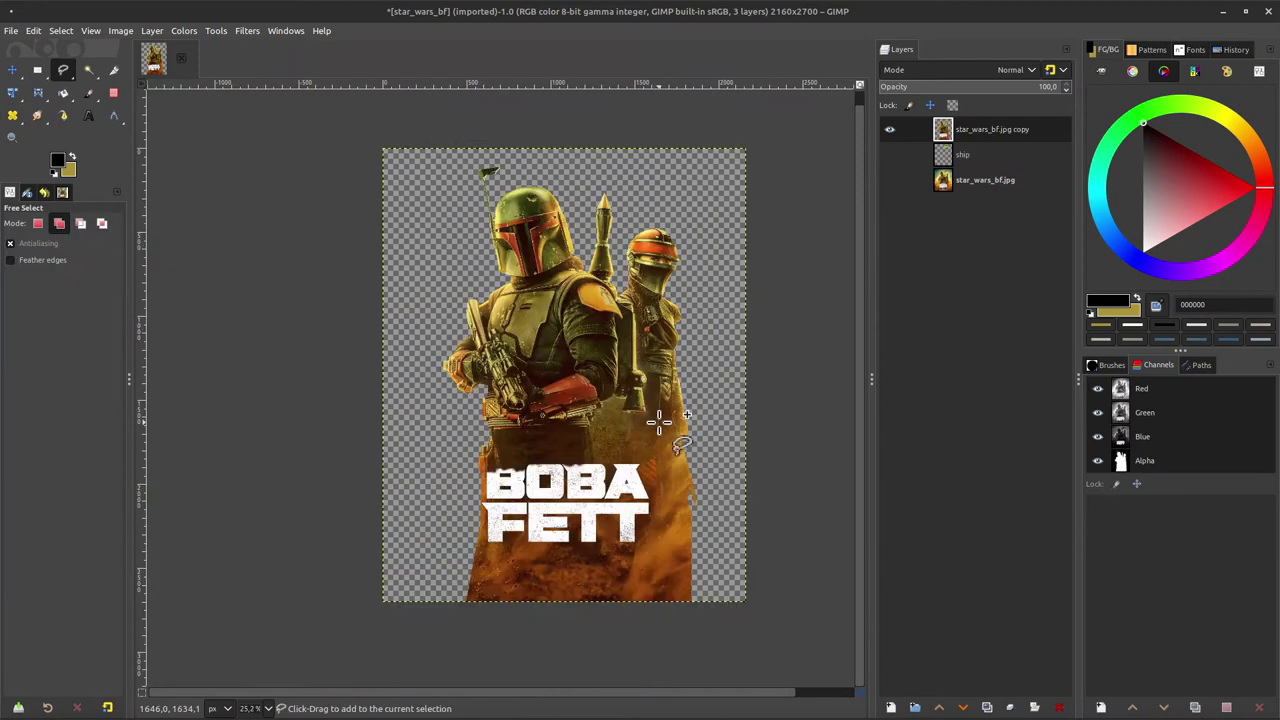
pyautogui.scroll(1, 620, 188)
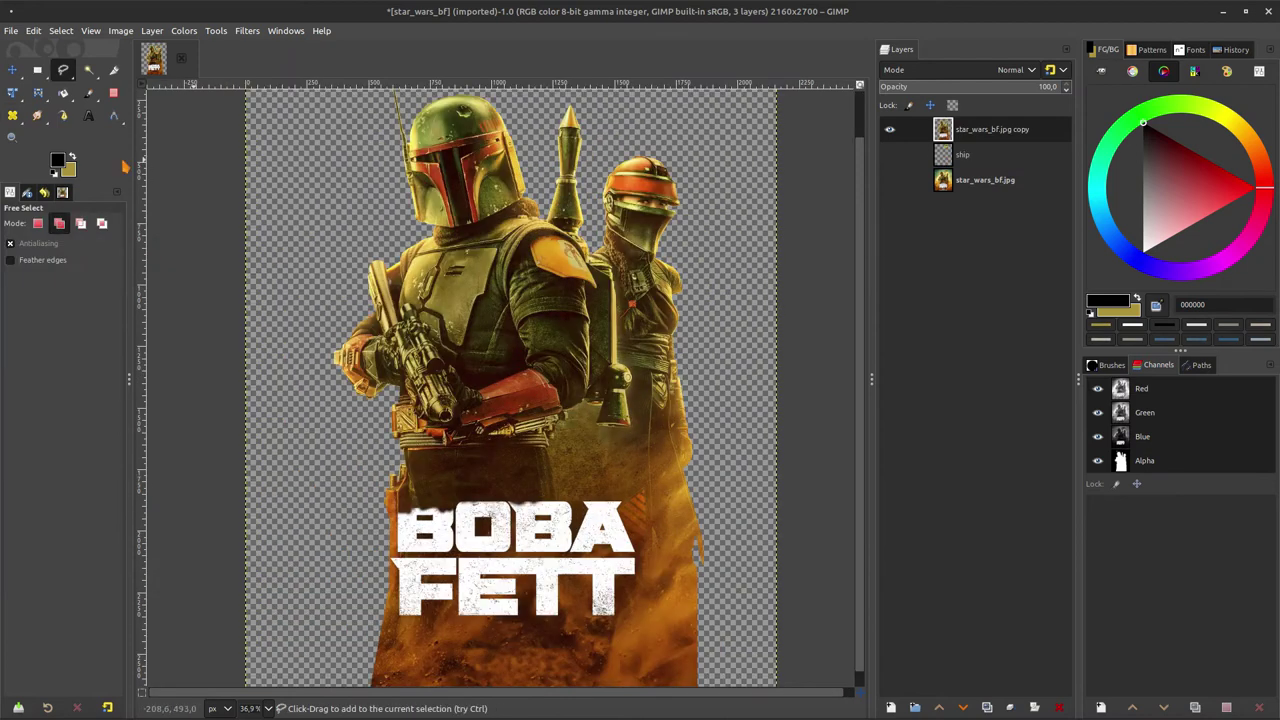
pyautogui.scroll(2, 620, 188)
pyautogui.scroll(-2, 617, 186)
pyautogui.rightClick(960, 130)
pyautogui.click(1000, 283)
# Erase the rear character and the sand below her from the duplicated layer with the 51-size hard Eraser
pyautogui.hotkey('shift', 'e')
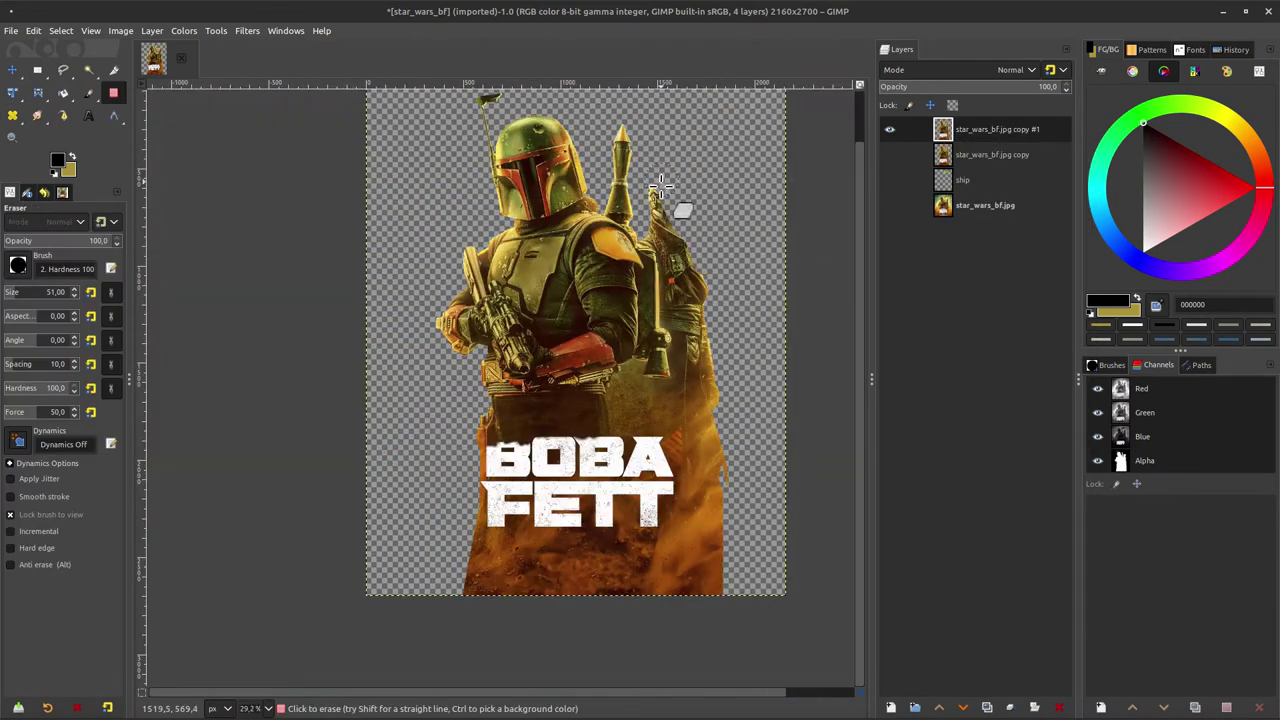
pyautogui.moveTo(660, 200)
pyautogui.mouseDown()
pyautogui.moveTo(706, 424)
pyautogui.moveTo(695, 545)
pyautogui.mouseUp()
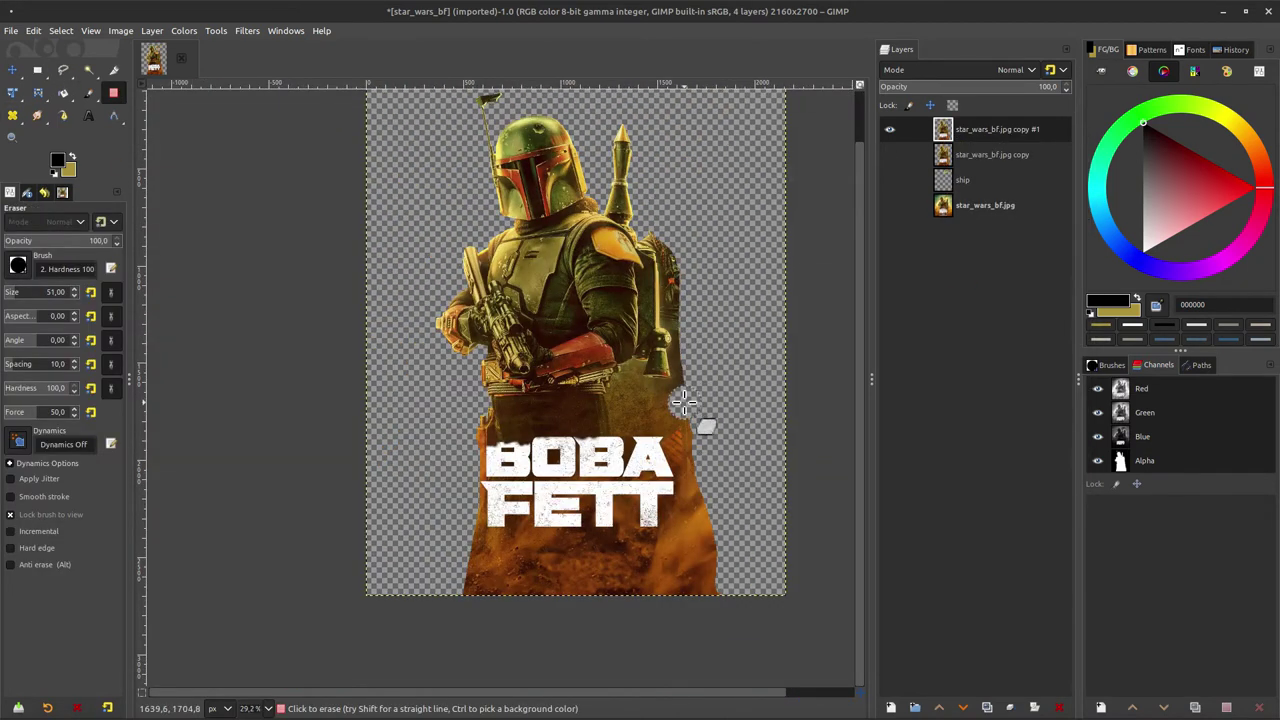
pyautogui.moveTo(672, 401)
pyautogui.mouseDown()
pyautogui.moveTo(715, 593)
pyautogui.moveTo(655, 430)
pyautogui.mouseUp()
# Erase the background beside Boba Fett's belt, below the jetpack thruster and along the thruster's vertical rod
pyautogui.scroll(10, 655, 430)
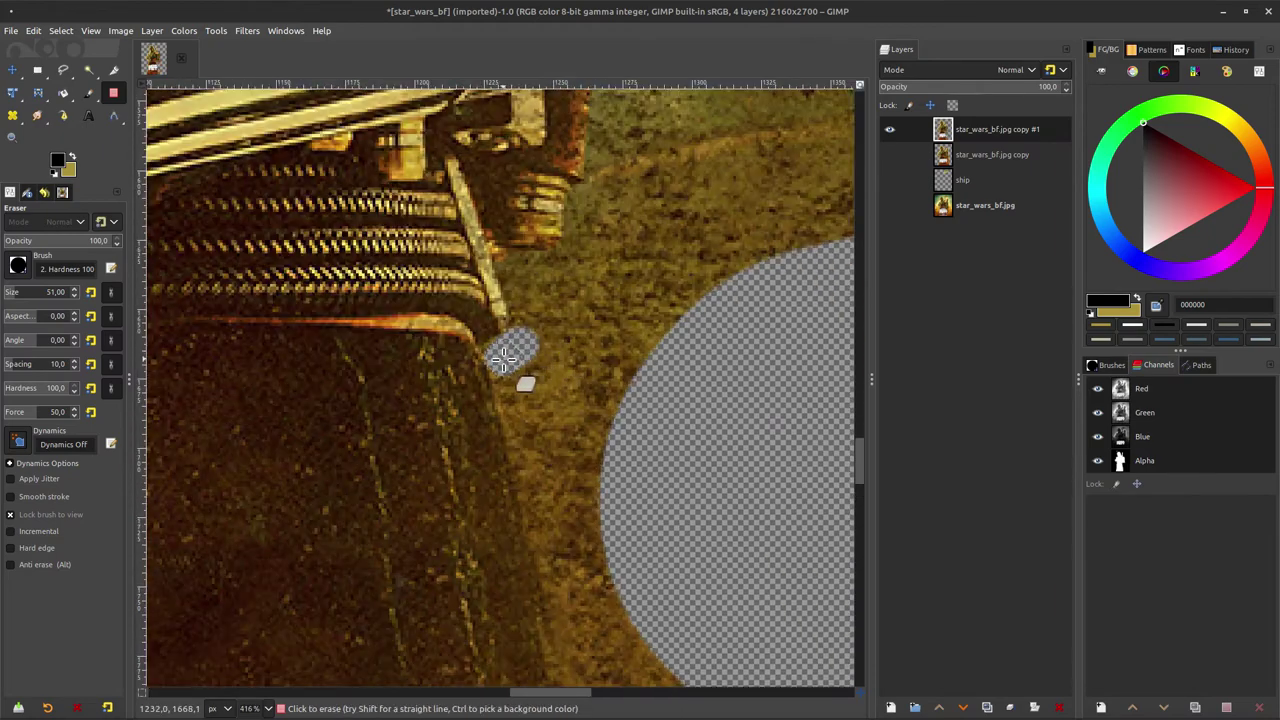
pyautogui.scroll(-10, 502, 360)
pyautogui.scroll(10, 506, 480)
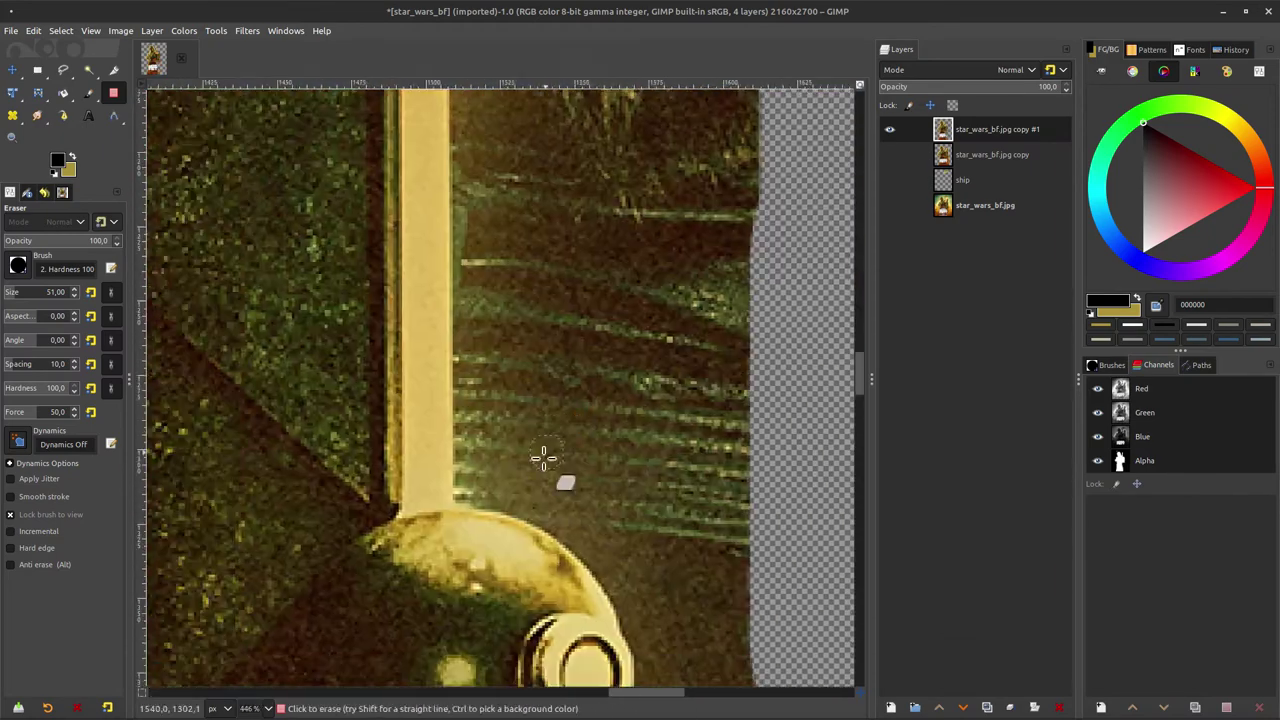
pyautogui.scroll(3, 354, 580)
pyautogui.scroll(-9, 466, 531)
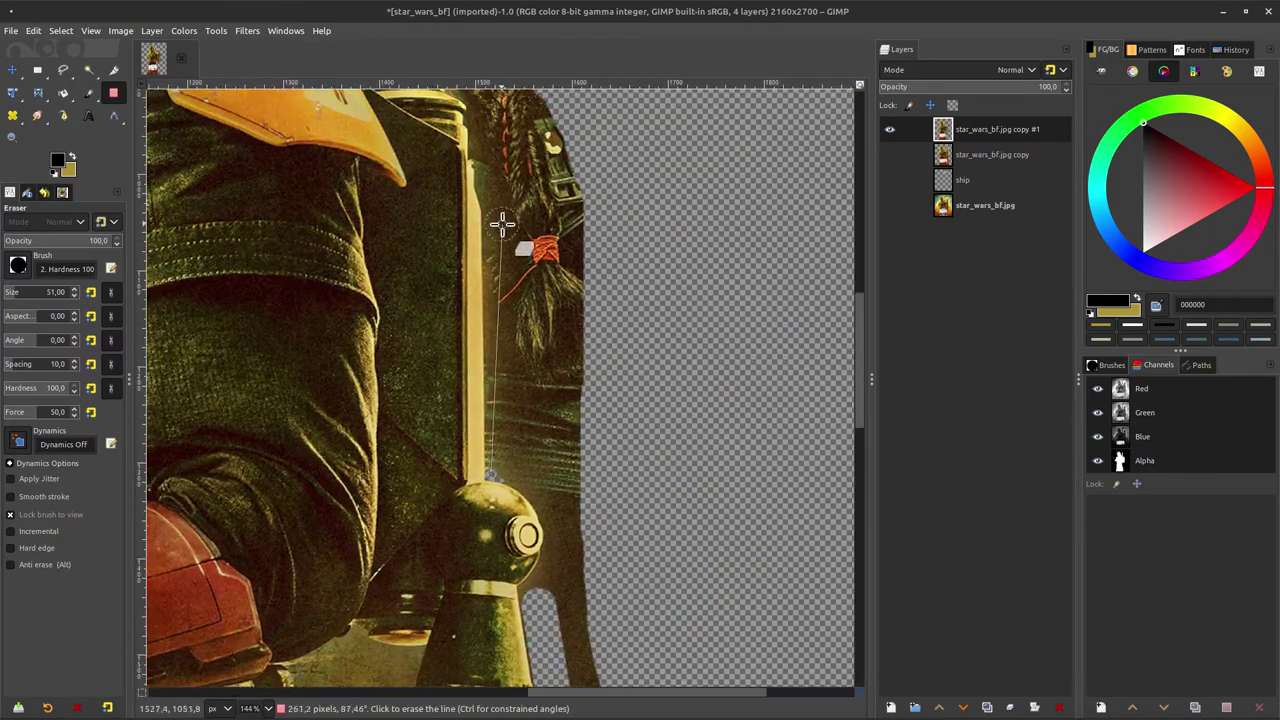
pyautogui.scroll(2, 512, 212)
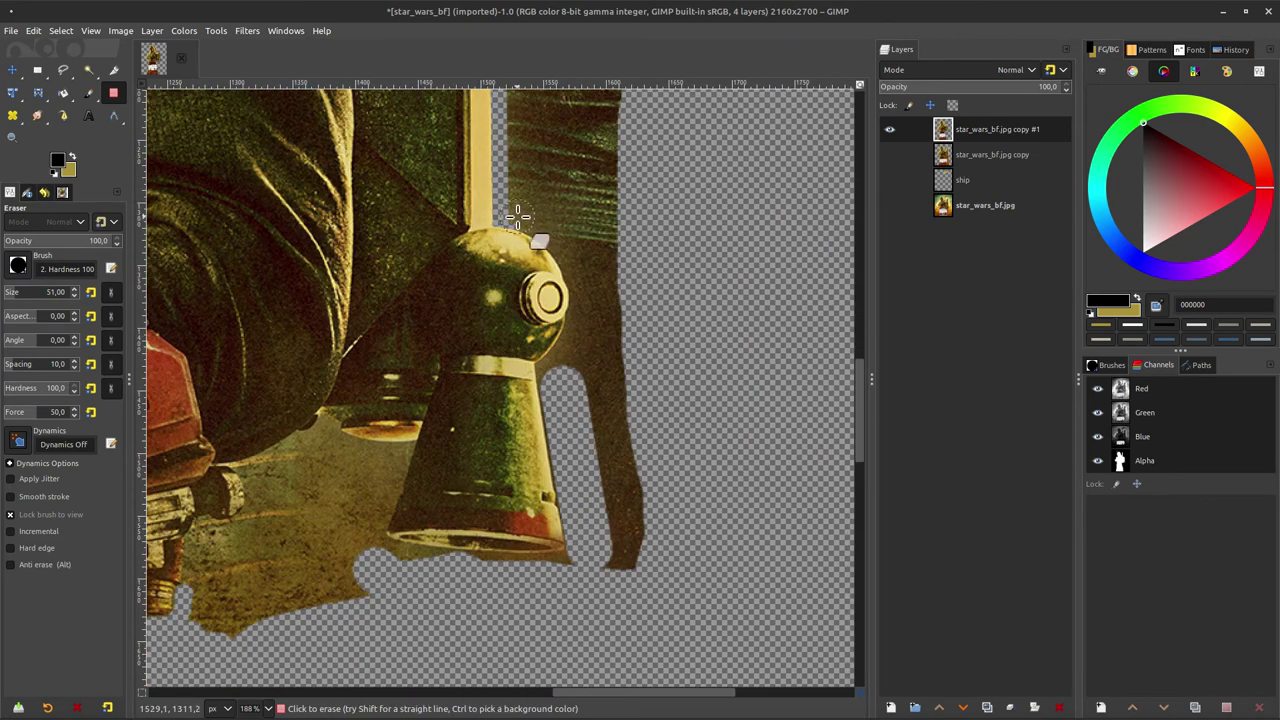
pyautogui.scroll(8, 552, 228)
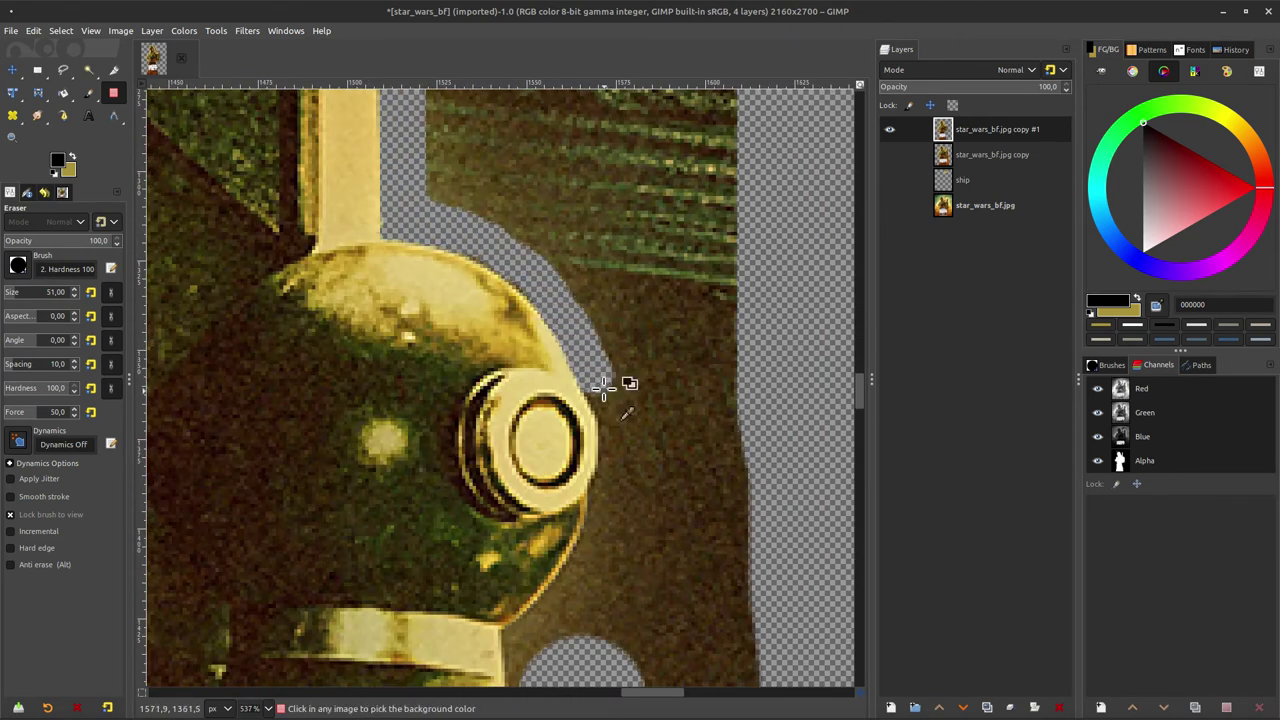
# Erase the remains of the rear character around the jetpack's ball joint and the outer side of the thruster
pyautogui.moveTo(598, 388)
pyautogui.mouseDown()
pyautogui.moveTo(615, 462)
pyautogui.moveTo(659, 224)
pyautogui.mouseUp()
pyautogui.moveTo(662, 260)
pyautogui.mouseDown()
pyautogui.moveTo(592, 405)
pyautogui.moveTo(545, 92)
pyautogui.mouseUp()
pyautogui.moveTo(621, 496); pyautogui.dragTo(562, 508)
pyautogui.moveTo(347, 519); pyautogui.dragTo(680, 466)
# Erase the remains of the rear character along the ball joint's outer edge and around its lower collar
pyautogui.keyDown('shift'); pyautogui.click(532, 443); pyautogui.keyUp('shift')
pyautogui.keyDown('shift'); pyautogui.click(382, 398); pyautogui.keyUp('shift')
pyautogui.moveTo(455, 450); pyautogui.dragTo(384, 378)
pyautogui.moveTo(431, 280); pyautogui.dragTo(505, 497)
pyautogui.keyDown('shift'); pyautogui.click(534, 358); pyautogui.keyUp('shift')
pyautogui.scroll(3, 535, 357)
pyautogui.scroll(-5, 514, 430)
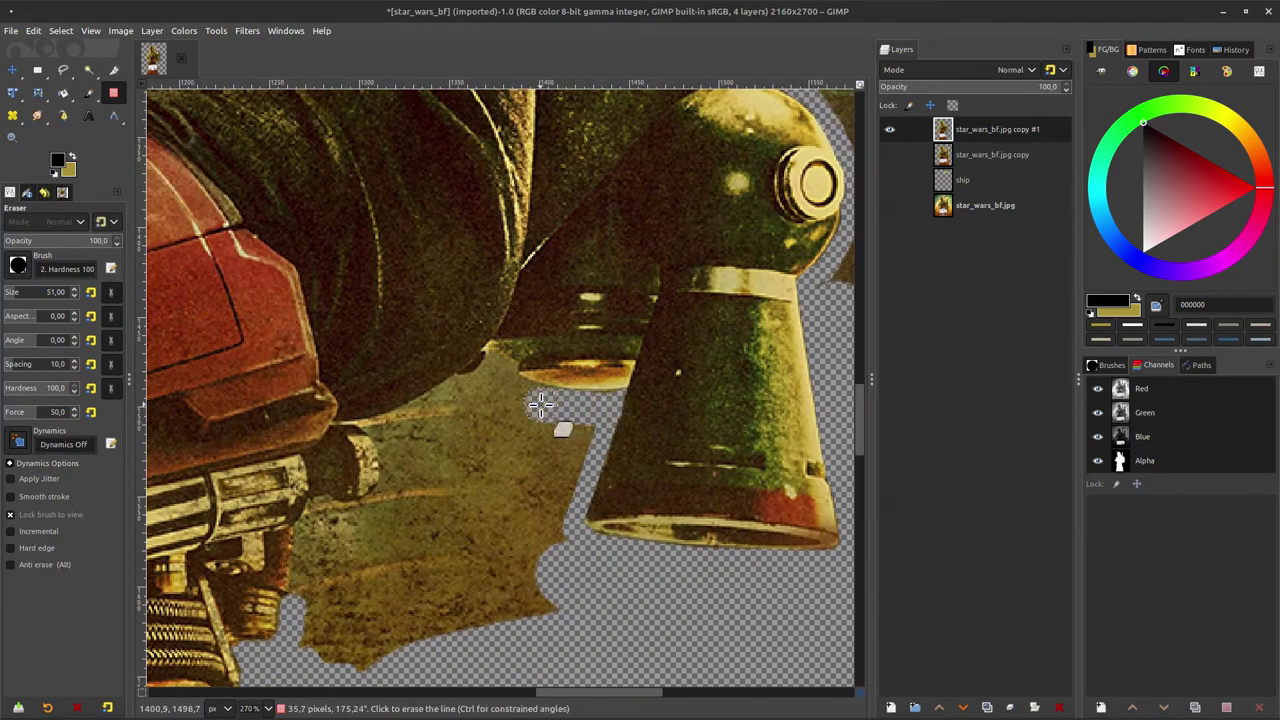
# Erase a strip of sand along the rear nozzle, Boba Fett's cape edge, the belt cylinder and the pouches below it
pyautogui.scroll(3, 524, 395)
pyautogui.scroll(-2, 482, 360)
pyautogui.moveTo(264, 505)
pyautogui.mouseDown()
pyautogui.moveTo(482, 360)
pyautogui.moveTo(366, 408)
pyautogui.moveTo(387, 542)
pyautogui.mouseUp()
pyautogui.scroll(3, 323, 425)
pyautogui.moveTo(323, 417); pyautogui.dragTo(595, 496)
pyautogui.moveTo(562, 420); pyautogui.dragTo(659, 470)
pyautogui.scroll(-5, 659, 470)
pyautogui.scroll(2, 492, 397)
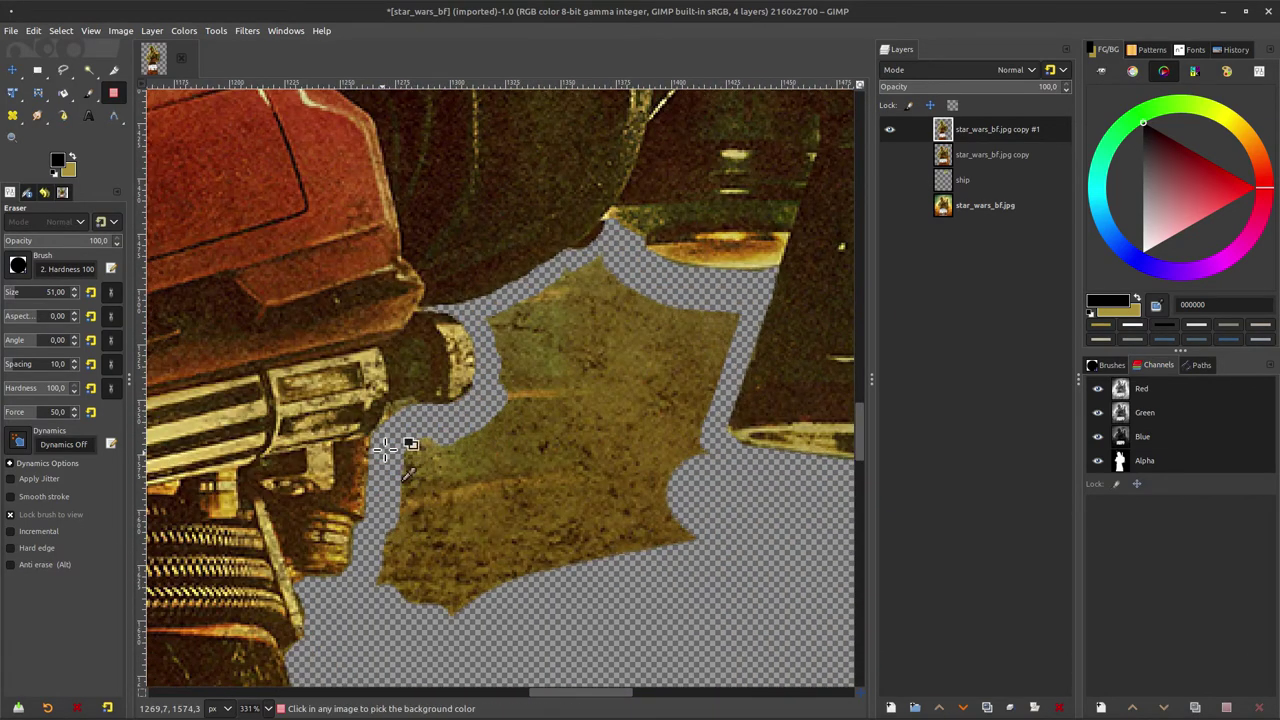
# Outline the leftover sand patch between the belt and the thruster with Free Select and delete it
pyautogui.scroll(4, 395, 400)
pyautogui.scroll(-6, 357, 528)
pyautogui.press('f')
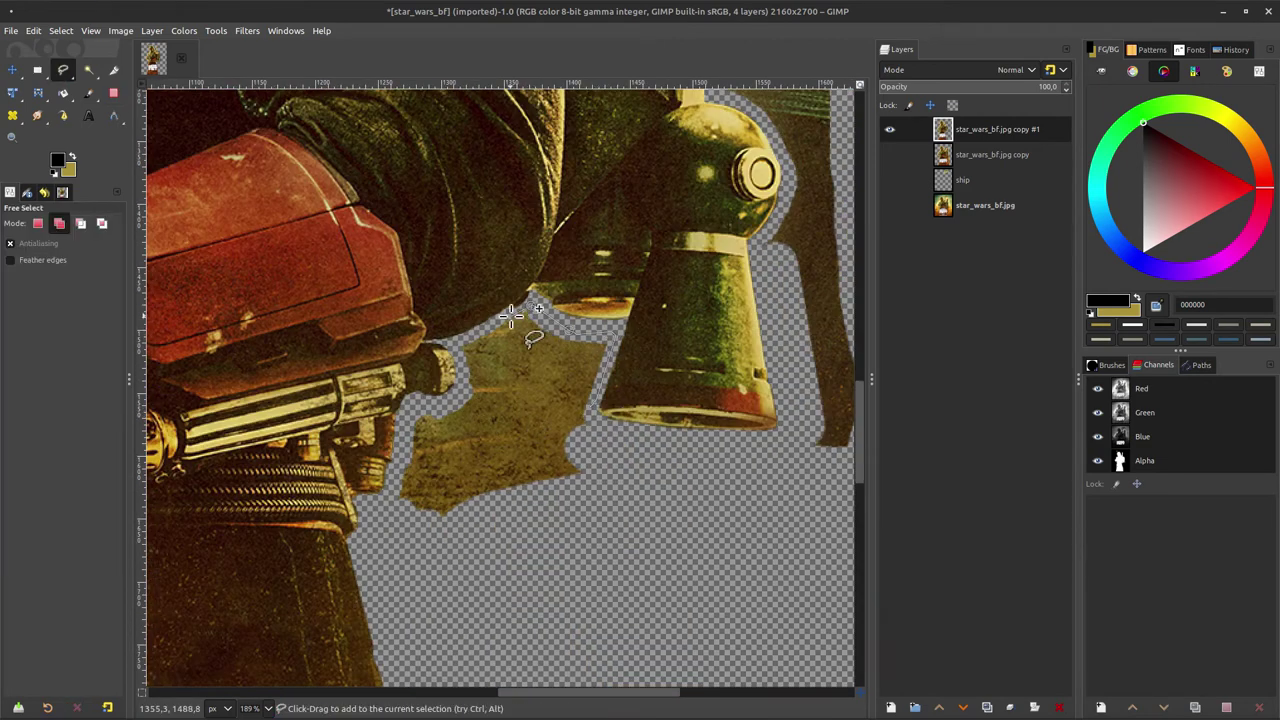
pyautogui.moveTo(586, 488); pyautogui.dragTo(592, 420)
pyautogui.press('Delete')
# Outline the rear character's leftover strip beside the thruster with Free Select, delete it and clear the selection
pyautogui.moveTo(592, 420); pyautogui.dragTo(339, 507)
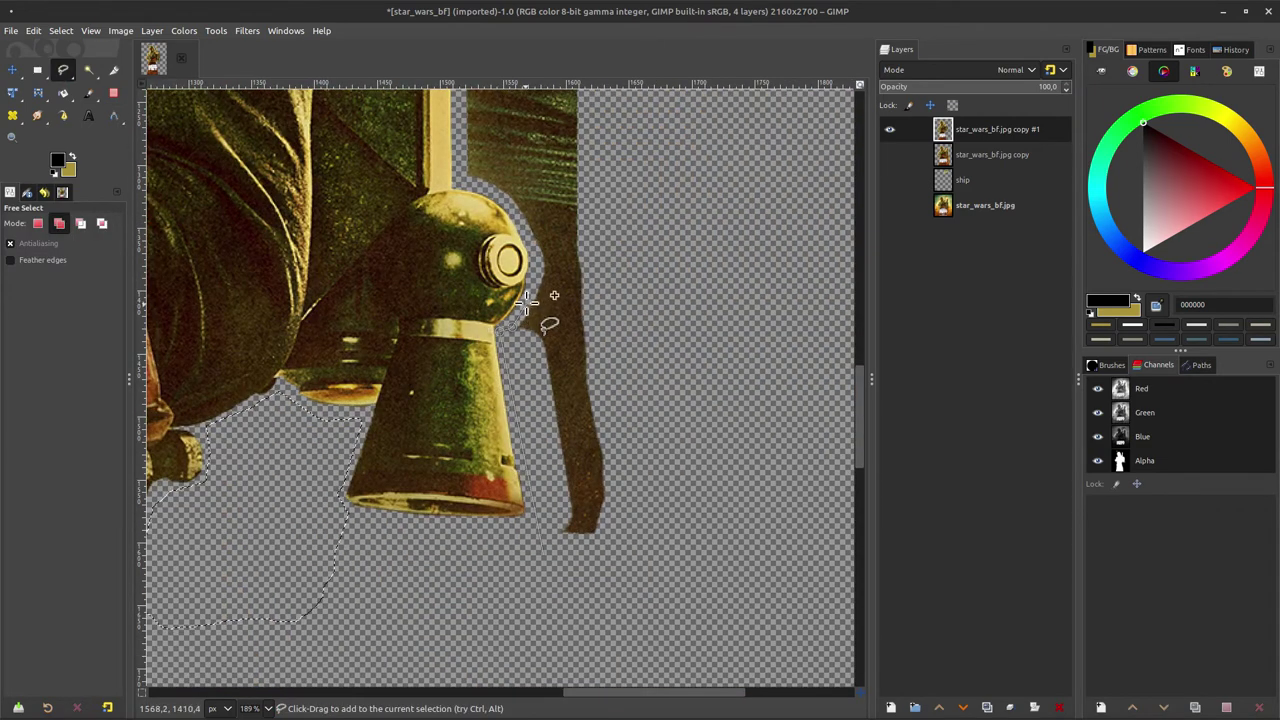
pyautogui.moveTo(538, 273)
pyautogui.mouseDown()
pyautogui.moveTo(449, 320)
pyautogui.moveTo(429, 100)
pyautogui.moveTo(531, 651)
pyautogui.moveTo(461, 596)
pyautogui.mouseUp()
pyautogui.press('Delete')
pyautogui.hotkey('ctrl', 'shift', 'a')
# Erase the remaining rear-character pixels along the jetpack's vertical rod and outer edge with the Eraser
pyautogui.moveTo(444, 168); pyautogui.dragTo(500, 520)
pyautogui.scroll(3, 500, 420)
pyautogui.hotkey('shift', 'e')
pyautogui.moveTo(589, 660)
pyautogui.mouseDown()
pyautogui.moveTo(606, 428)
pyautogui.moveTo(568, 471)
pyautogui.moveTo(570, 496)
pyautogui.mouseUp()
pyautogui.scroll(5, 555, 450)
pyautogui.scroll(-3, 530, 520)
pyautogui.moveTo(506, 429); pyautogui.dragTo(508, 491)
pyautogui.scroll(-3, 530, 480)
pyautogui.moveTo(582, 610); pyautogui.dragTo(591, 441)
pyautogui.scroll(3, 555, 610)
pyautogui.moveTo(562, 555)
pyautogui.mouseDown()
pyautogui.moveTo(540, 489)
pyautogui.moveTo(549, 374)
pyautogui.mouseUp()
pyautogui.scroll(-5, 549, 470)
pyautogui.moveTo(600, 429); pyautogui.dragTo(568, 330)
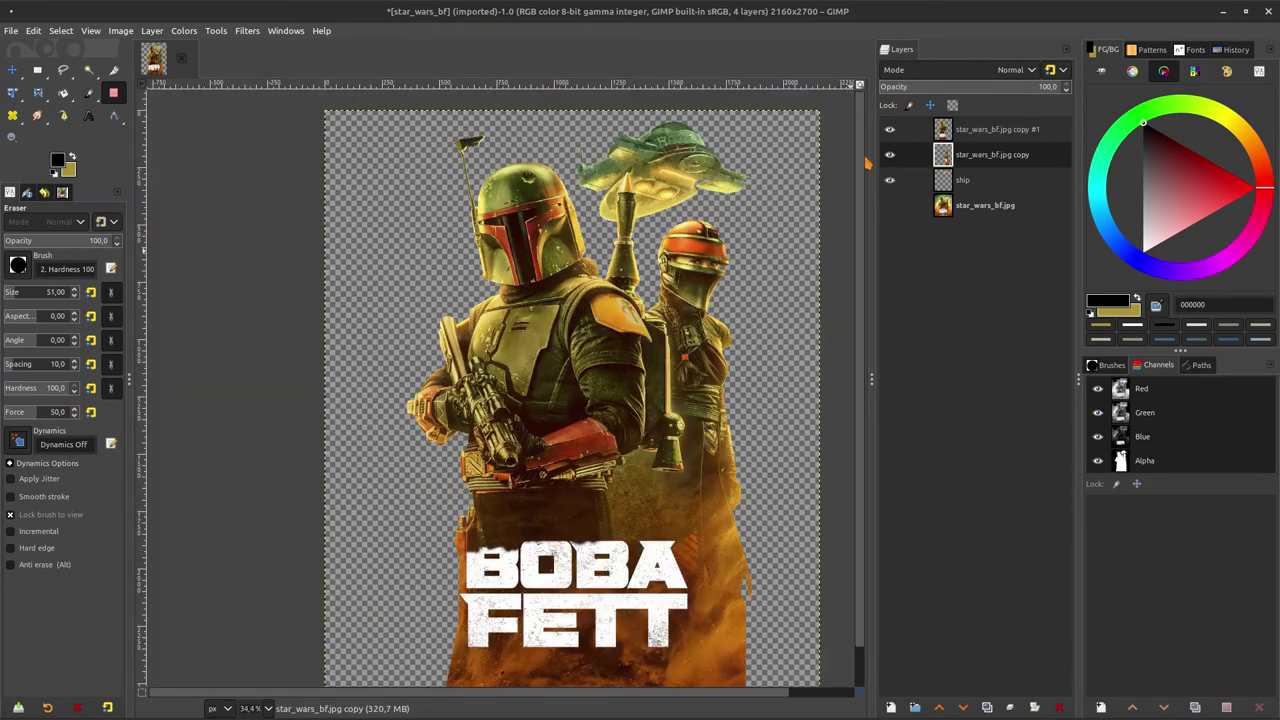
# Show only the original star_wars_bf.jpg layer, hiding the ship and character cut-outs, and duplicate it
pyautogui.click(889, 205)
pyautogui.click(889, 180)
pyautogui.click(889, 155)
pyautogui.click(889, 129)
pyautogui.rightClick(943, 205)
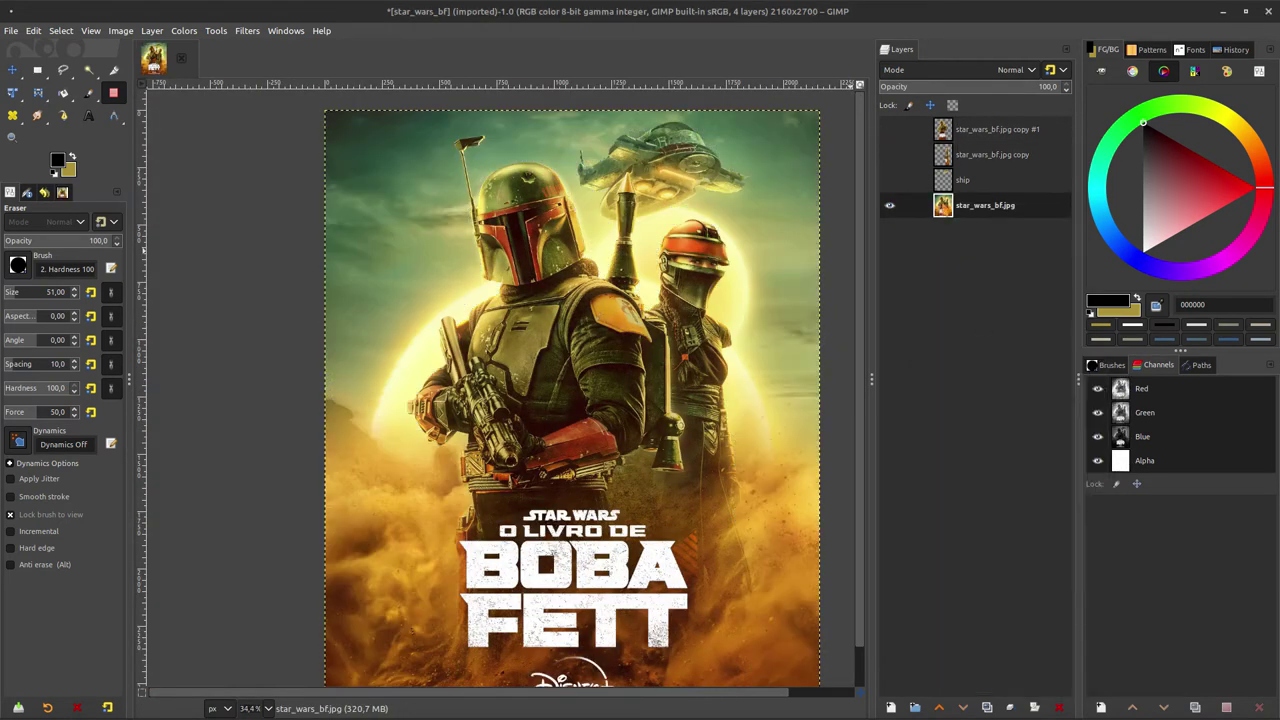
pyautogui.click(995, 354)
# Clone sky over the ship on the new poster copy using the 113-size Hardness 050 brush
pyautogui.scroll(3, 760, 260)
pyautogui.press('c')
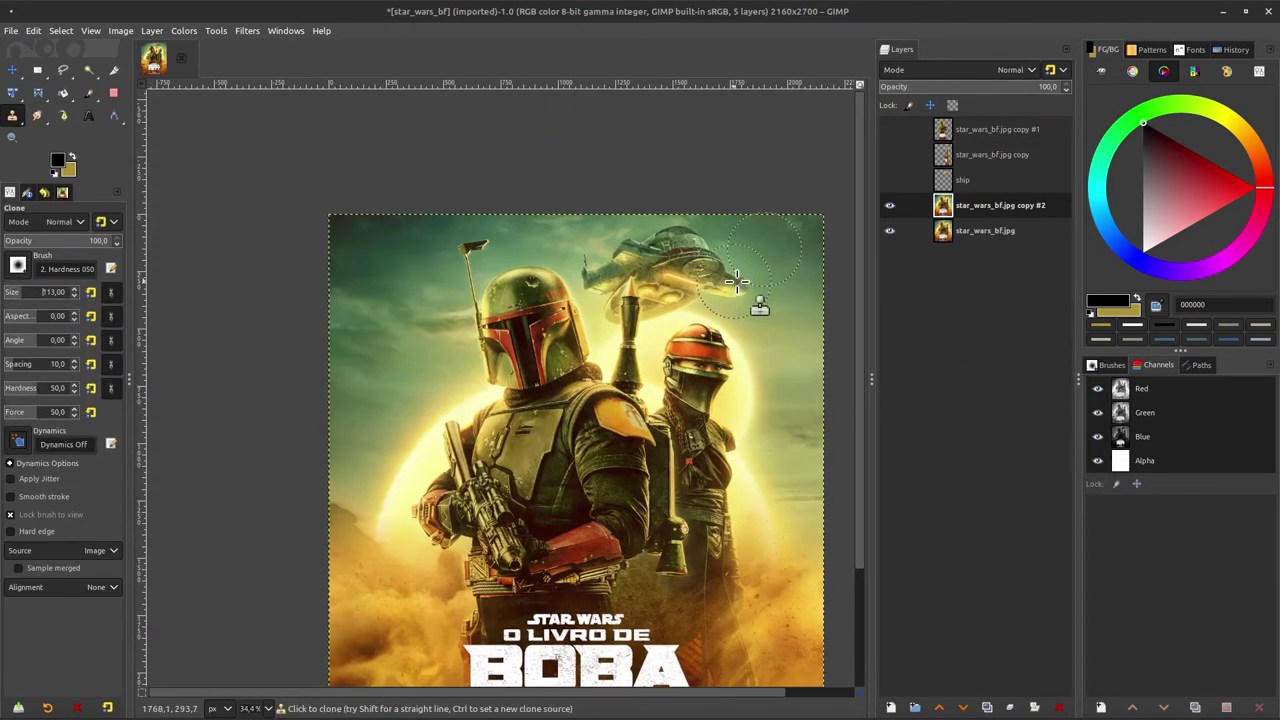
pyautogui.moveTo(722, 245); pyautogui.dragTo(641, 279)
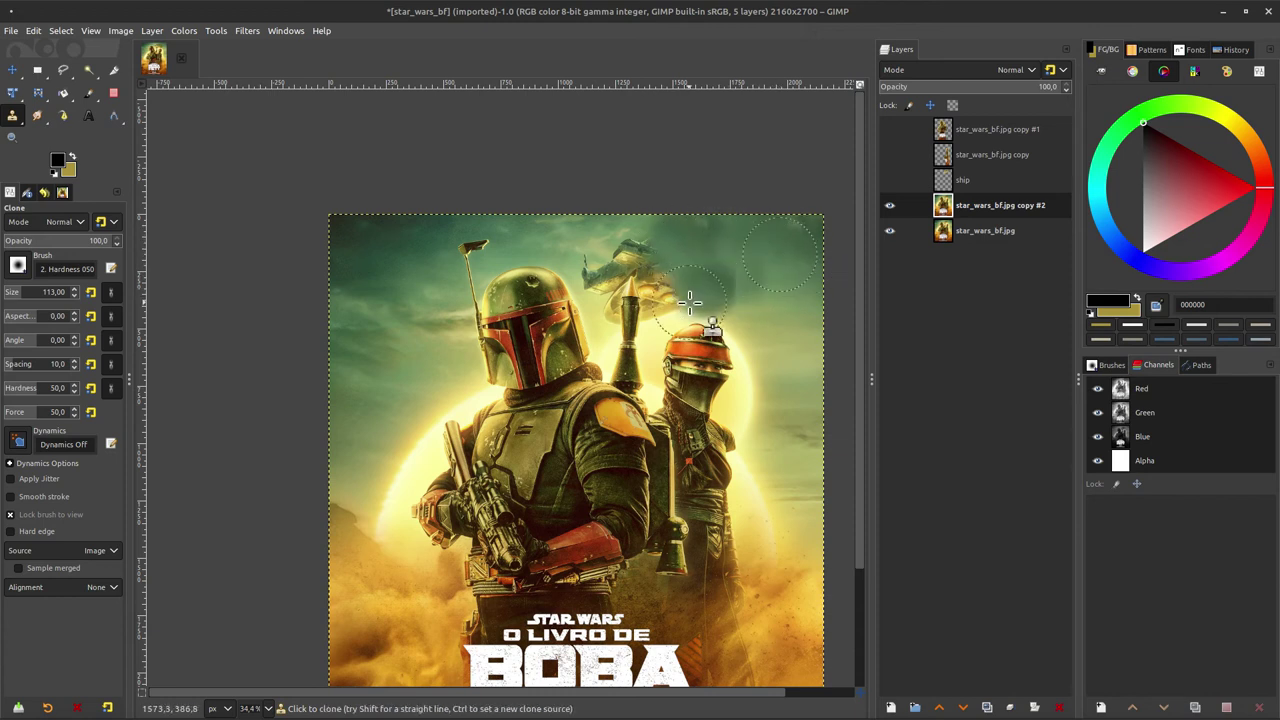
pyautogui.keyDown('ctrl'); pyautogui.click(436, 294); pyautogui.keyUp('ctrl')
pyautogui.moveTo(485, 248)
pyautogui.mouseDown()
pyautogui.moveTo(460, 340)
pyautogui.moveTo(486, 277)
pyautogui.mouseUp()
pyautogui.hotkey('ctrl', 'z')
pyautogui.moveTo(491, 394)
pyautogui.mouseDown()
pyautogui.moveTo(443, 314)
pyautogui.moveTo(459, 318)
pyautogui.mouseUp()
# Airbrush pale yellow sampled from the sun's glow over Boba Fett's torso and the rear character's body
pyautogui.press('p')
pyautogui.press('a')
pyautogui.keyDown('ctrl'); pyautogui.click(406, 423); pyautogui.keyUp('ctrl')
pyautogui.moveTo(406, 423)
pyautogui.mouseDown()
pyautogui.moveTo(383, 451)
pyautogui.moveTo(554, 462)
pyautogui.mouseUp()
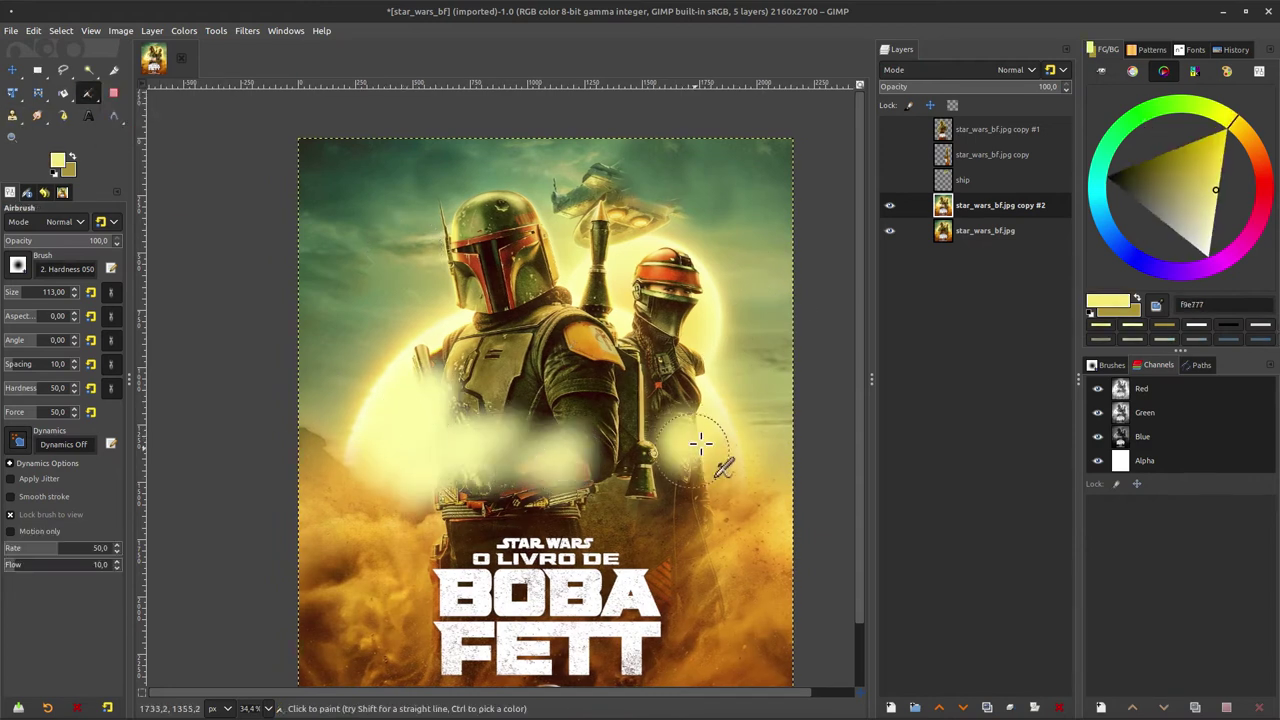
pyautogui.moveTo(695, 430)
pyautogui.mouseDown()
pyautogui.moveTo(606, 477)
pyautogui.moveTo(561, 430)
pyautogui.moveTo(700, 406)
pyautogui.moveTo(691, 368)
pyautogui.moveTo(665, 385)
pyautogui.moveTo(657, 350)
pyautogui.moveTo(666, 415)
pyautogui.moveTo(656, 396)
pyautogui.moveTo(669, 394)
pyautogui.moveTo(587, 430)
pyautogui.moveTo(558, 344)
pyautogui.moveTo(549, 387)
pyautogui.moveTo(441, 425)
pyautogui.moveTo(531, 420)
pyautogui.moveTo(433, 344)
pyautogui.moveTo(422, 356)
pyautogui.moveTo(491, 331)
pyautogui.moveTo(480, 319)
pyautogui.moveTo(620, 352)
pyautogui.mouseUp()
pyautogui.moveTo(605, 429); pyautogui.dragTo(569, 515)
# Airbrush sampled glow yellows over the jetpack's lower part and the rear character's head with the 51-size Hardness 075 brush
pyautogui.keyDown('ctrl'); pyautogui.click(569, 515); pyautogui.keyUp('ctrl')
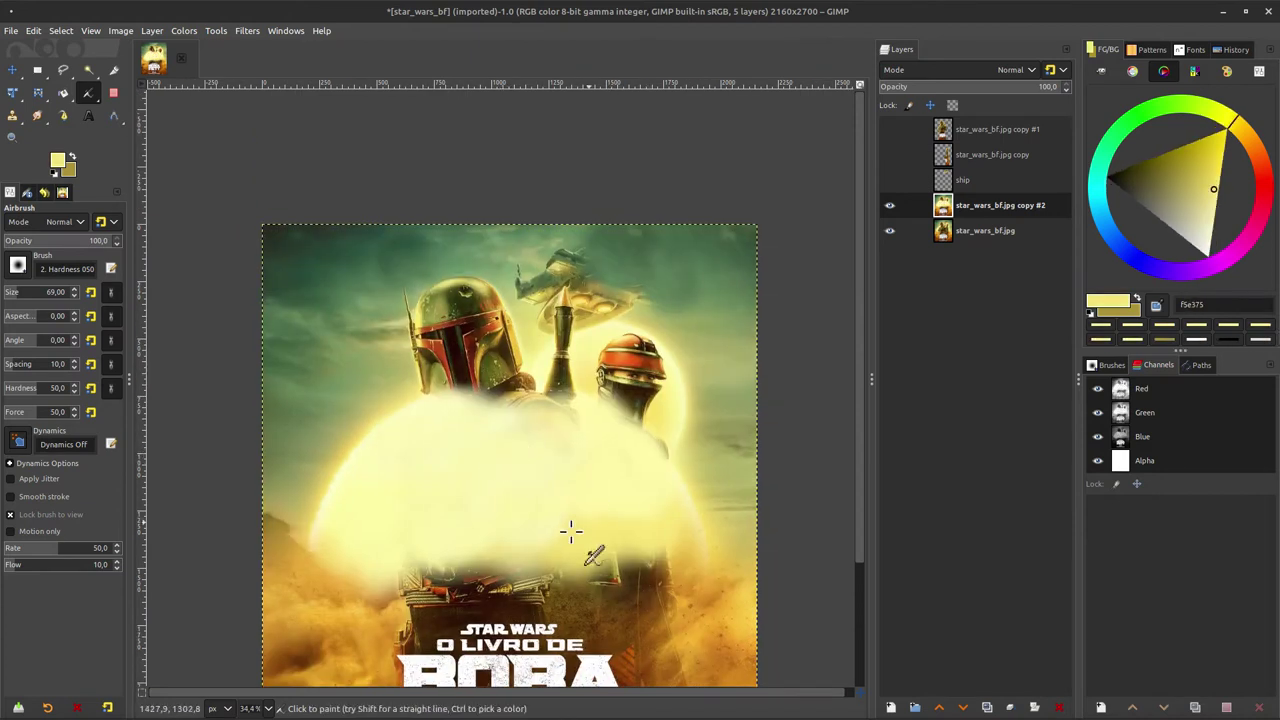
pyautogui.keyDown('ctrl'); pyautogui.click(627, 488); pyautogui.keyUp('ctrl')
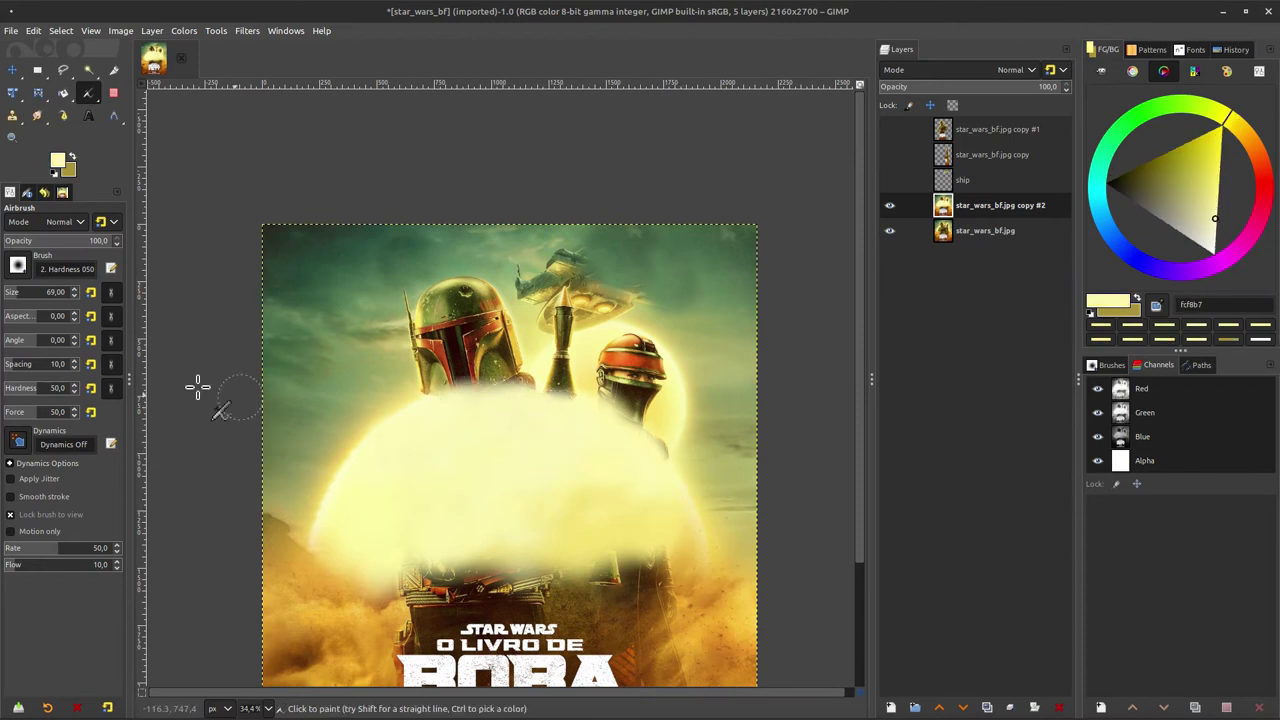
pyautogui.keyDown('ctrl'); pyautogui.click(576, 384); pyautogui.keyUp('ctrl')
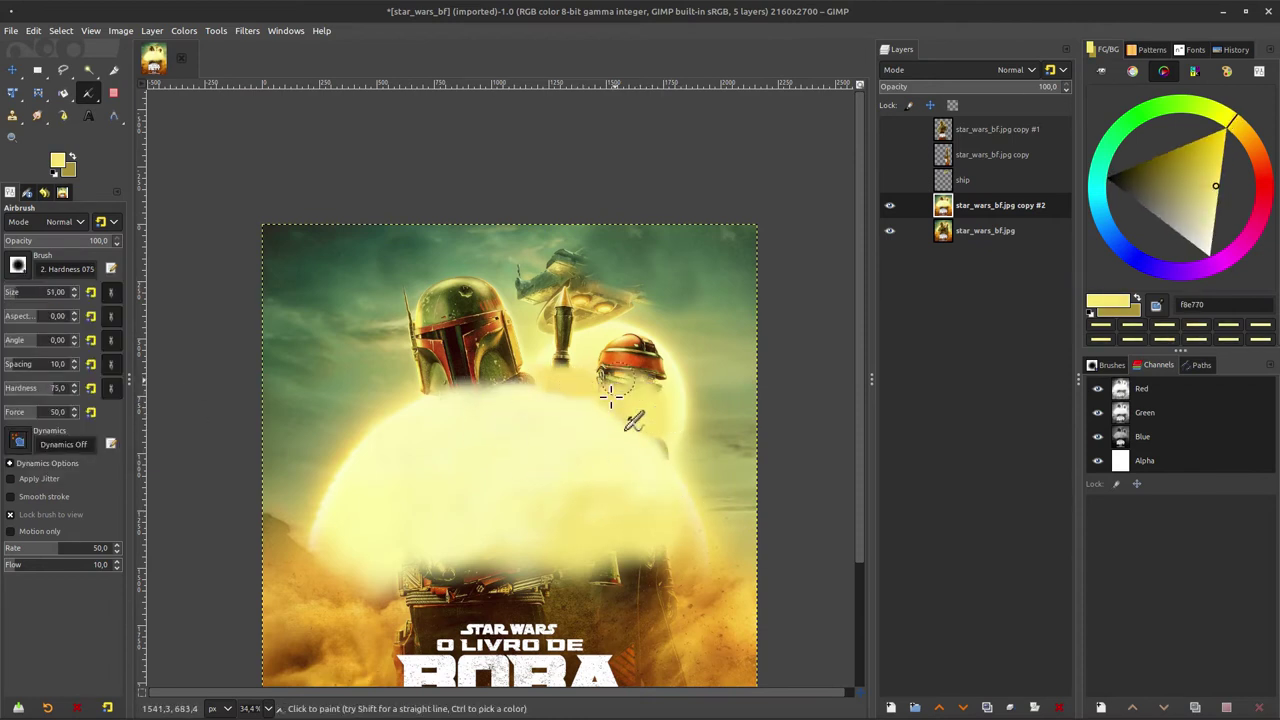
pyautogui.keyDown('ctrl'); pyautogui.click(660, 384); pyautogui.keyUp('ctrl')
pyautogui.keyDown('ctrl'); pyautogui.click(668, 352); pyautogui.keyUp('ctrl')
pyautogui.keyDown('ctrl'); pyautogui.click(675, 409); pyautogui.keyUp('ctrl')
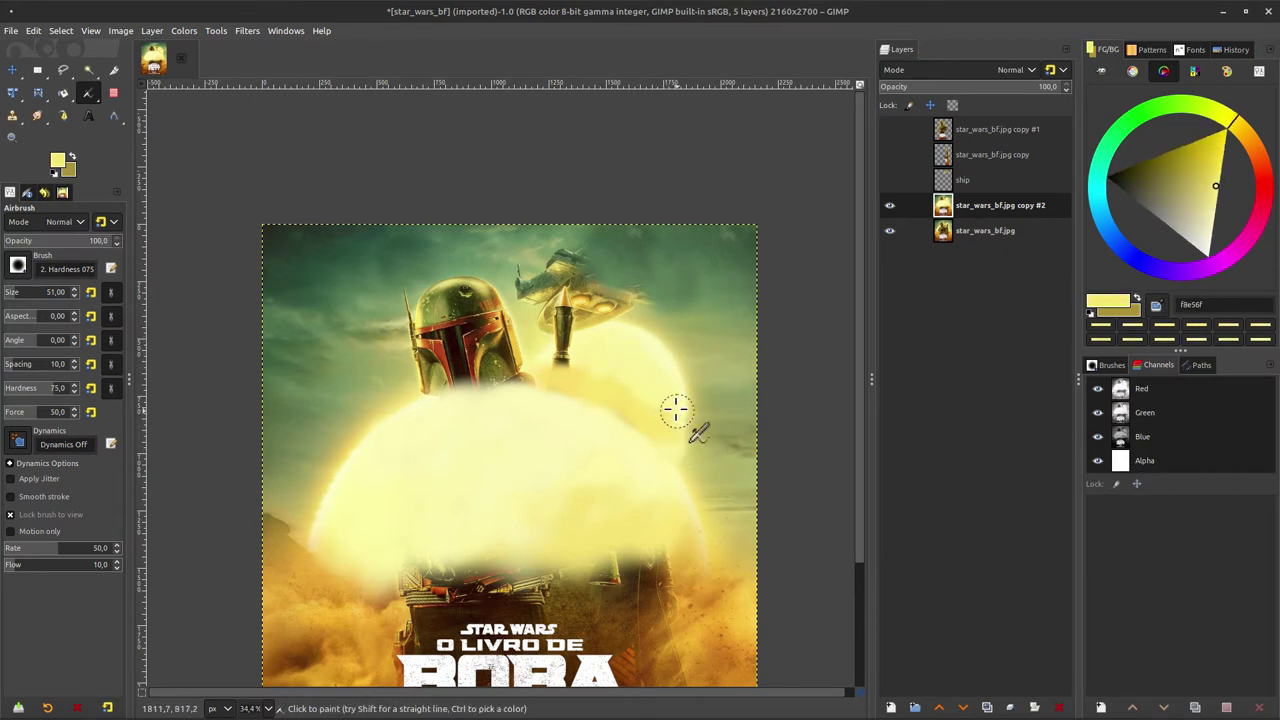
# Even out the small sun's glow and cover the lower end of the jetpack missile with sampled pale yellow
pyautogui.scroll(2, 577, 355)
pyautogui.keyDown('ctrl'); pyautogui.click(583, 383); pyautogui.keyUp('ctrl')
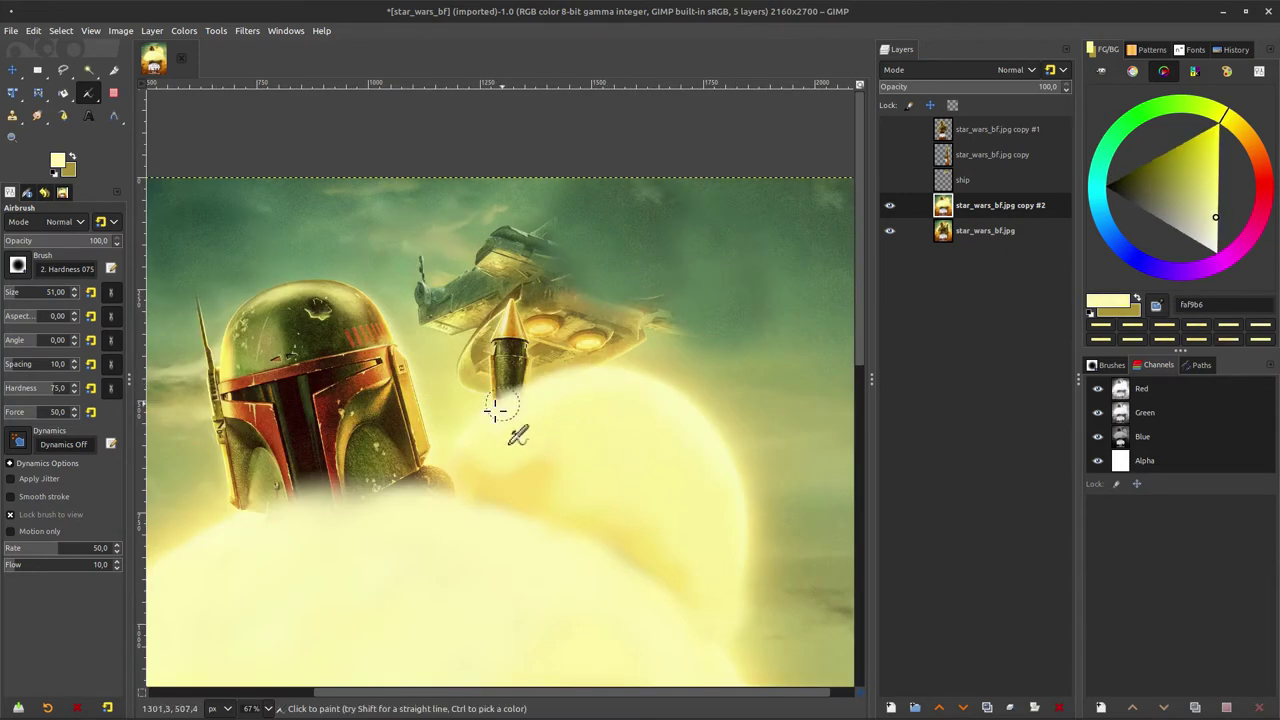
pyautogui.scroll(-4, 594, 440)
pyautogui.scroll(2, 600, 480)
pyautogui.keyDown('ctrl'); pyautogui.click(405, 380); pyautogui.keyUp('ctrl')
pyautogui.scroll(3, 400, 355)
pyautogui.keyDown('ctrl'); pyautogui.click(396, 345); pyautogui.keyUp('ctrl')
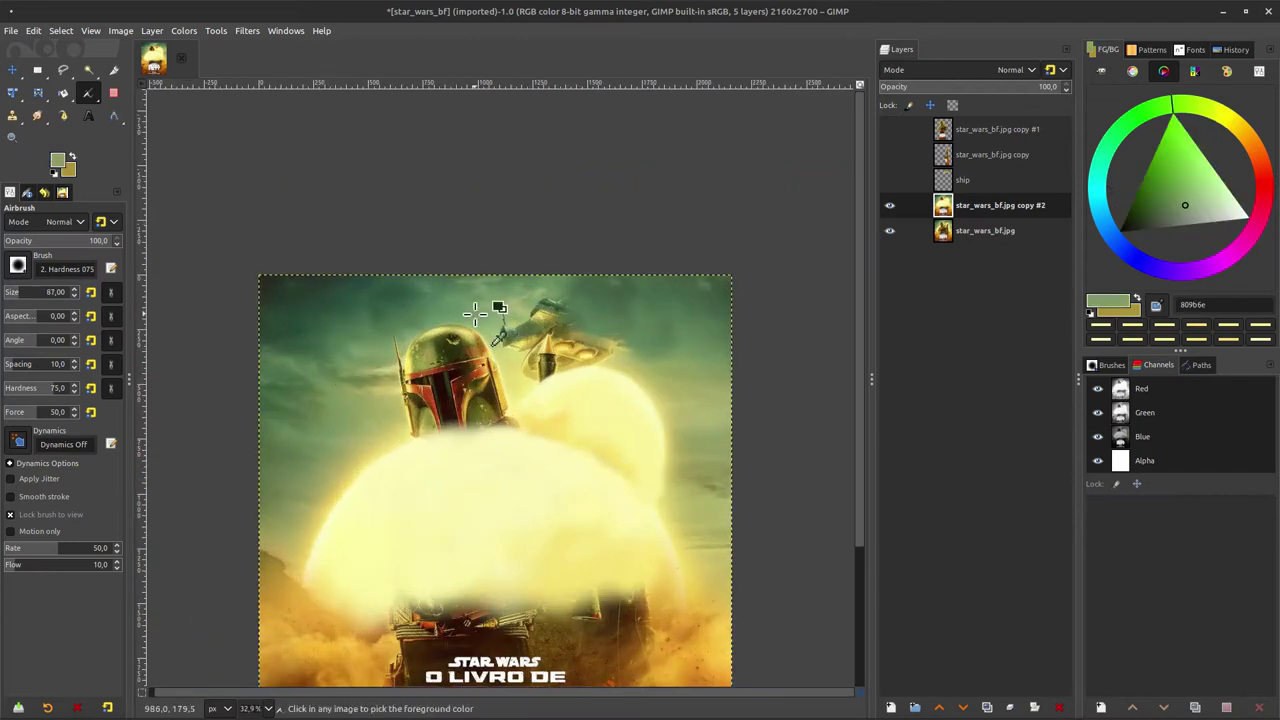
# Airbrush sampled sky greens over the remaining ship and the jetpack missile tip
pyautogui.moveTo(417, 343)
pyautogui.mouseDown()
pyautogui.moveTo(407, 376)
pyautogui.moveTo(495, 359)
pyautogui.mouseUp()
pyautogui.keyDown('ctrl'); pyautogui.click(571, 320); pyautogui.keyUp('ctrl')
pyautogui.keyDown('ctrl'); pyautogui.click(545, 325); pyautogui.keyUp('ctrl')
pyautogui.moveTo(543, 315)
pyautogui.mouseDown()
pyautogui.moveTo(503, 331)
pyautogui.moveTo(569, 352)
pyautogui.mouseUp()
pyautogui.keyDown('ctrl'); pyautogui.click(600, 342); pyautogui.keyUp('ctrl')
pyautogui.keyDown('ctrl'); pyautogui.click(557, 380); pyautogui.keyUp('ctrl')
pyautogui.keyDown('ctrl'); pyautogui.click(505, 385); pyautogui.keyUp('ctrl')
# Airbrush sampled sky and glow colours over Boba Fett's helmet and around the edge of the large sun
pyautogui.moveTo(436, 392)
pyautogui.mouseDown()
pyautogui.moveTo(466, 378)
pyautogui.moveTo(488, 392)
pyautogui.mouseUp()
pyautogui.keyDown('ctrl'); pyautogui.click(440, 345); pyautogui.keyUp('ctrl')
pyautogui.keyDown('ctrl'); pyautogui.click(488, 410); pyautogui.keyUp('ctrl')
pyautogui.moveTo(584, 502); pyautogui.dragTo(586, 338)
pyautogui.keyDown('ctrl'); pyautogui.click(430, 430); pyautogui.keyUp('ctrl')
pyautogui.moveTo(418, 458)
pyautogui.mouseDown()
pyautogui.moveTo(543, 429)
pyautogui.moveTo(654, 449)
pyautogui.mouseUp()
# Clean up the large sun's edge with the soft Clone brush, with the colours reset to black and white
pyautogui.press('c')
pyautogui.press('d')
pyautogui.scroll(2, 400, 409)
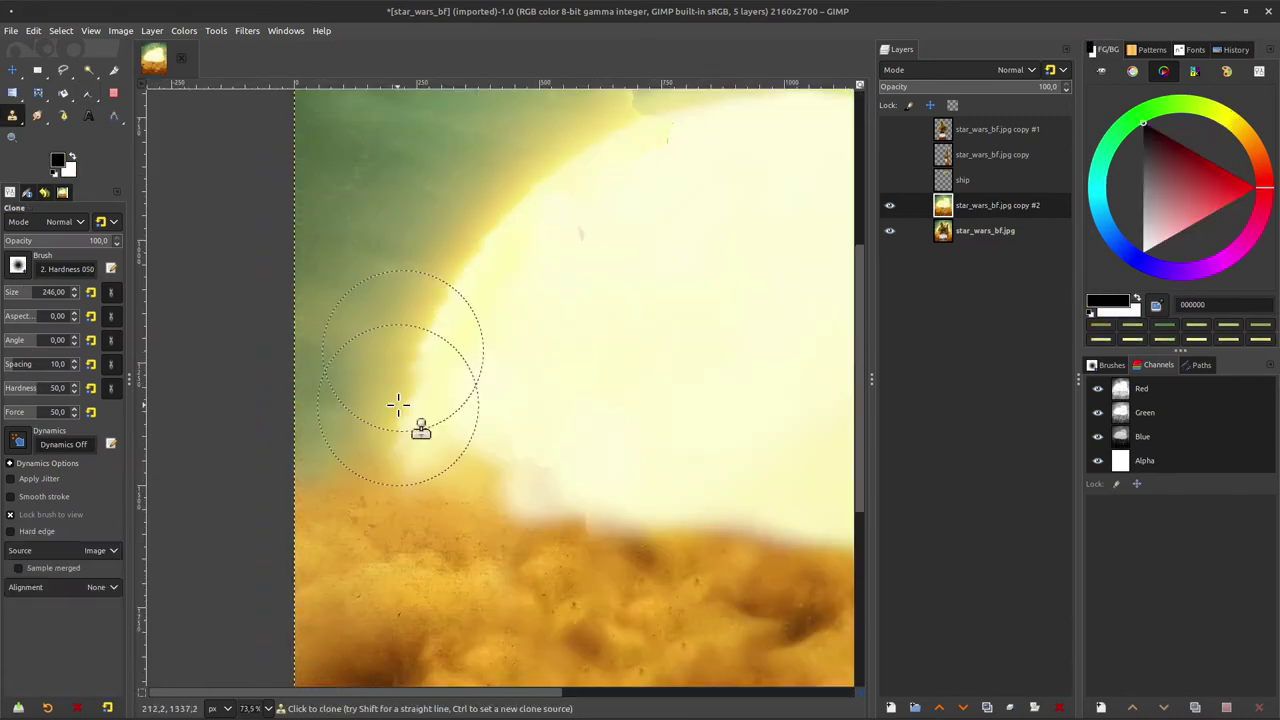
pyautogui.keyDown('ctrl'); pyautogui.click(634, 362); pyautogui.keyUp('ctrl')
pyautogui.scroll(-2, 529, 446)
pyautogui.moveTo(539, 418); pyautogui.dragTo(457, 391)
pyautogui.moveTo(348, 206); pyautogui.dragTo(429, 374)
pyautogui.press('[')
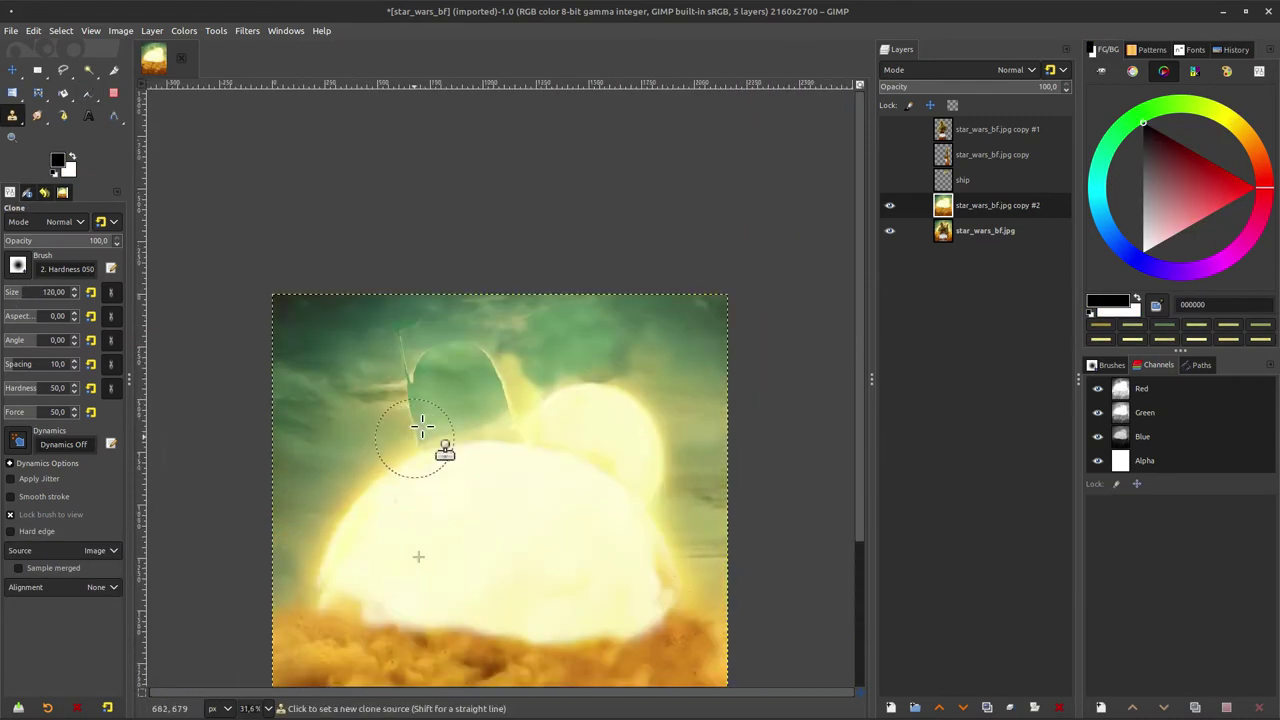
# Clone sky over the leftover outline of the helmet and its antenna with the 120-size Hardness 050 brush
pyautogui.scroll(1, 417, 350)
pyautogui.keyDown('ctrl'); pyautogui.click(357, 368); pyautogui.keyUp('ctrl')
pyautogui.click(404, 327)
pyautogui.moveTo(405, 326)
pyautogui.mouseDown()
pyautogui.moveTo(398, 427)
pyautogui.moveTo(420, 478)
pyautogui.mouseUp()
pyautogui.click(421, 458)
pyautogui.hotkey('ctrl', 'z')
pyautogui.hotkey('ctrl', 'z')
pyautogui.moveTo(428, 434)
pyautogui.mouseDown()
pyautogui.moveTo(400, 476)
pyautogui.moveTo(460, 460)
pyautogui.mouseUp()
pyautogui.hotkey('ctrl', 'z')
pyautogui.moveTo(408, 344)
pyautogui.mouseDown()
pyautogui.moveTo(402, 391)
pyautogui.moveTo(460, 391)
pyautogui.mouseUp()
pyautogui.moveTo(508, 348)
pyautogui.mouseDown()
pyautogui.moveTo(546, 438)
pyautogui.moveTo(596, 458)
pyautogui.mouseUp()
pyautogui.moveTo(505, 452)
pyautogui.mouseDown()
pyautogui.moveTo(489, 437)
pyautogui.moveTo(563, 429)
pyautogui.moveTo(345, 566)
pyautogui.moveTo(477, 514)
pyautogui.mouseUp()
# Copy a rectangular area of sky and sun edge into a new layer, rotated and moved over the helmet's former place
pyautogui.keyDown('ctrl'); pyautogui.scroll(-2, 651, 431); pyautogui.keyUp('ctrl')
pyautogui.press('r')
pyautogui.hotkey('ctrl', 'c')
pyautogui.hotkey('ctrl', 'v')
pyautogui.press('m')
pyautogui.hotkey('shift', 'r')
pyautogui.moveTo(588, 499); pyautogui.dragTo(577, 517)
pyautogui.moveTo(544, 473); pyautogui.dragTo(547, 483)
pyautogui.hotkey('ctrl', 'shift', 'n')
# Erase the hard edges of the pasted sky patch with the 120-size Hardness 050 Eraser
pyautogui.hotkey('shift', 'e')
pyautogui.moveTo(632, 449); pyautogui.dragTo(496, 375)
pyautogui.keyDown('ctrl'); pyautogui.scroll(4, 496, 375); pyautogui.keyUp('ctrl')
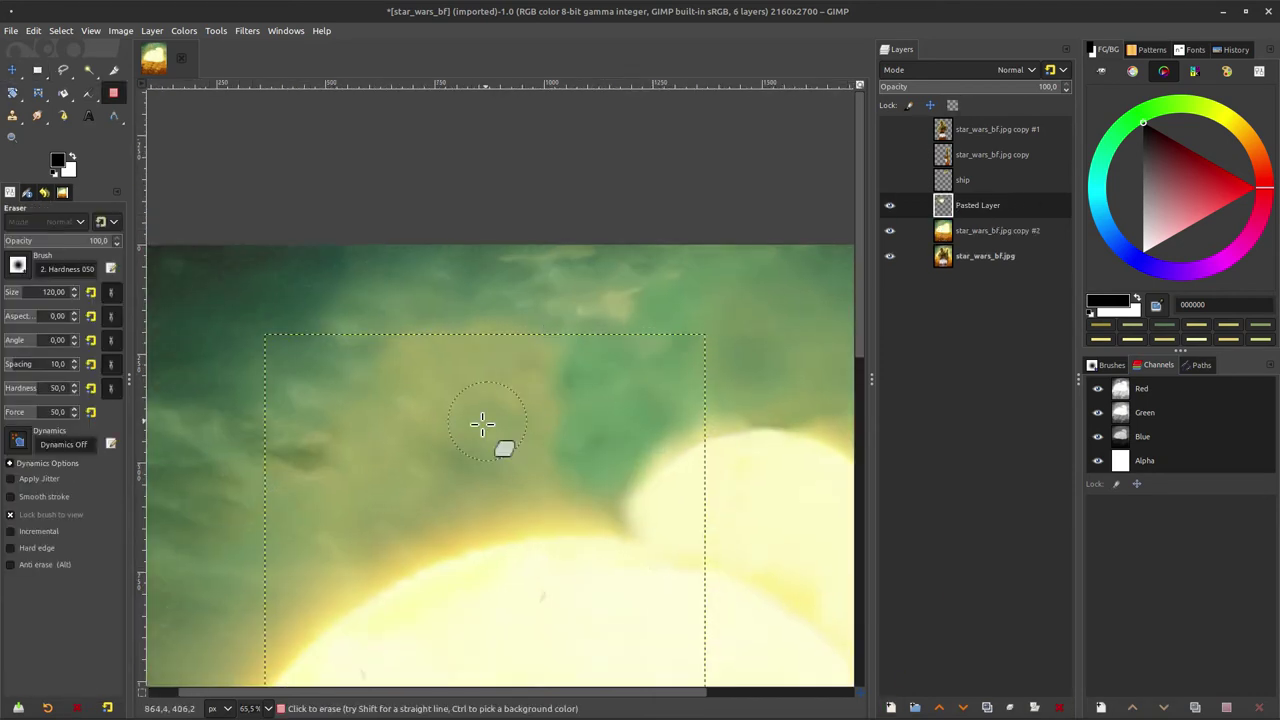
pyautogui.keyDown('ctrl'); pyautogui.scroll(1, 166, 510); pyautogui.keyUp('ctrl')
# Blend the sky patch into its surroundings with the Eraser at about 54 opacity and merge it down
pyautogui.click(62, 240)
pyautogui.moveTo(680, 465); pyautogui.dragTo(363, 528)
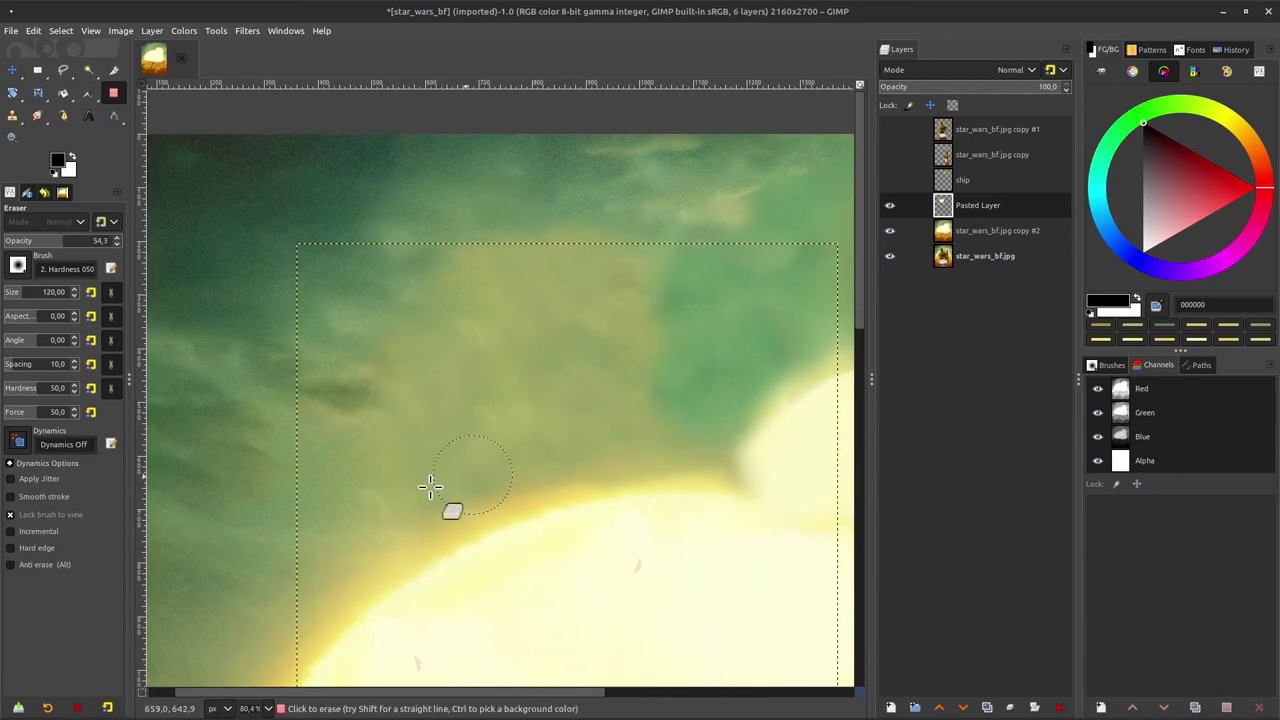
pyautogui.keyDown('ctrl'); pyautogui.scroll(-2, 769, 483); pyautogui.keyUp('ctrl')
pyautogui.moveTo(769, 483)
pyautogui.mouseDown()
pyautogui.moveTo(719, 280)
pyautogui.moveTo(603, 318)
pyautogui.mouseUp()
pyautogui.keyDown('ctrl'); pyautogui.scroll(-3, 711, 271); pyautogui.keyUp('ctrl')
pyautogui.rightClick(938, 208)
pyautogui.click(985, 422)
# Copy the rectangular area with the small sun's outer side and adjoining sky, and paste it as a new layer
pyautogui.moveTo(740, 274); pyautogui.dragTo(683, 320)
pyautogui.keyDown('ctrl'); pyautogui.scroll(2, 696, 319); pyautogui.keyUp('ctrl')
pyautogui.press('r')
pyautogui.moveTo(799, 257); pyautogui.dragTo(544, 470)
pyautogui.hotkey('ctrl', 'c')
pyautogui.hotkey('ctrl', 'v')
pyautogui.hotkey('ctrl', 'shift', 'n')
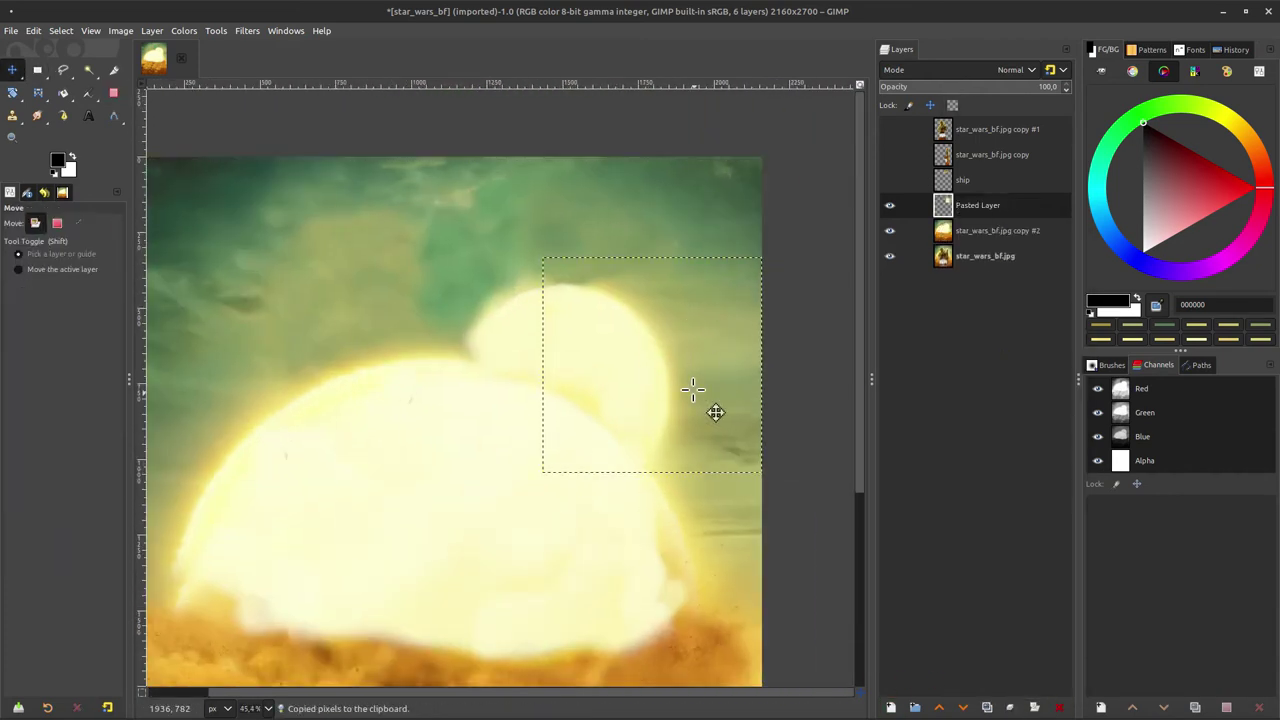
# Rotate the pasted patch counterclockwise and align it with the small sun's upper edge
pyautogui.moveTo(690, 430); pyautogui.dragTo(726, 377)
pyautogui.moveTo(671, 420); pyautogui.dragTo(634, 362)
pyautogui.moveTo(722, 371); pyautogui.dragTo(677, 345)
pyautogui.moveTo(641, 283); pyautogui.dragTo(647, 284)
# Erase the hard corners and edges of the rotated patch with the 120-size Eraser at full opacity
pyautogui.hotkey('shift', 'e')
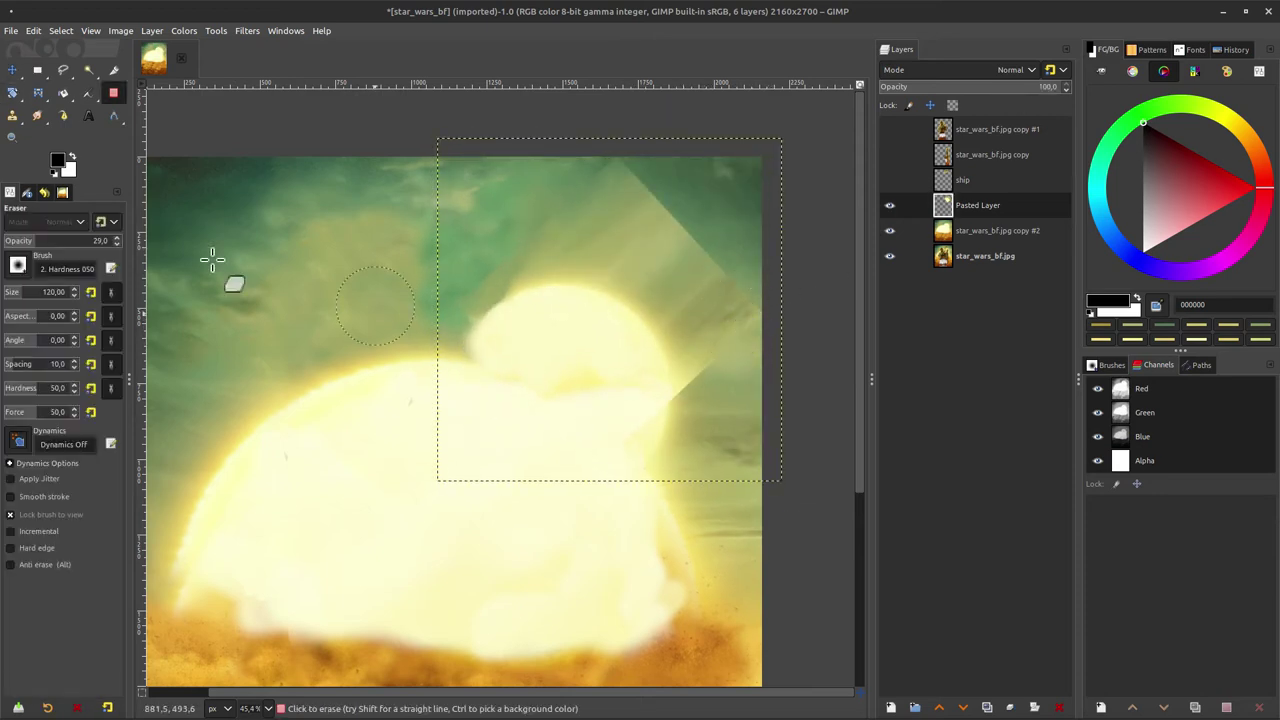
pyautogui.moveTo(722, 300); pyautogui.dragTo(660, 241)
pyautogui.moveTo(457, 291); pyautogui.dragTo(710, 256)
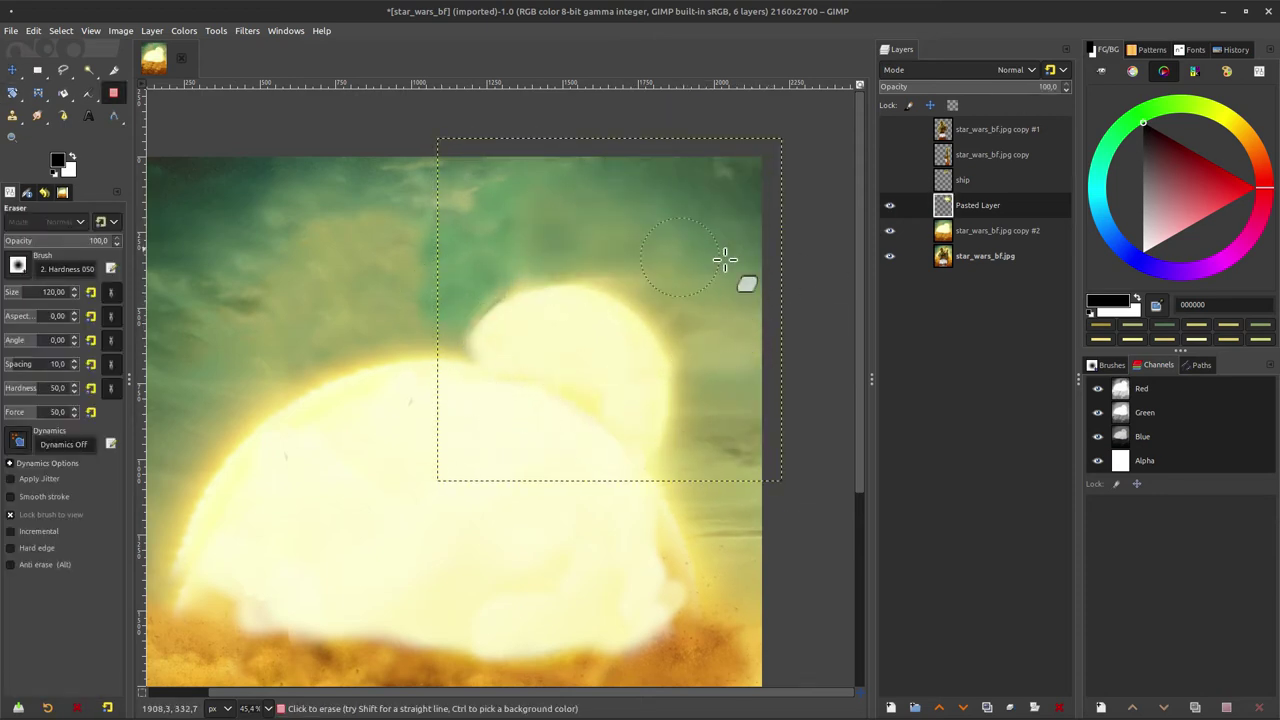
# Fine-tune the rotation and position of the small-sun patch and merge it down into star_wars_bf.jpg copy #2
pyautogui.press('m')
pyautogui.hotkey('shift', 'r')
pyautogui.moveTo(663, 434); pyautogui.dragTo(674, 427)
pyautogui.hotkey('shift', 'e')
pyautogui.press('m')
pyautogui.moveTo(626, 331); pyautogui.dragTo(652, 356)
pyautogui.hotkey('shift', 'r')
pyautogui.press('Escape')
pyautogui.hotkey('shift', 'e')
pyautogui.scroll(-2, 700, 460)
pyautogui.rightClick(955, 206)
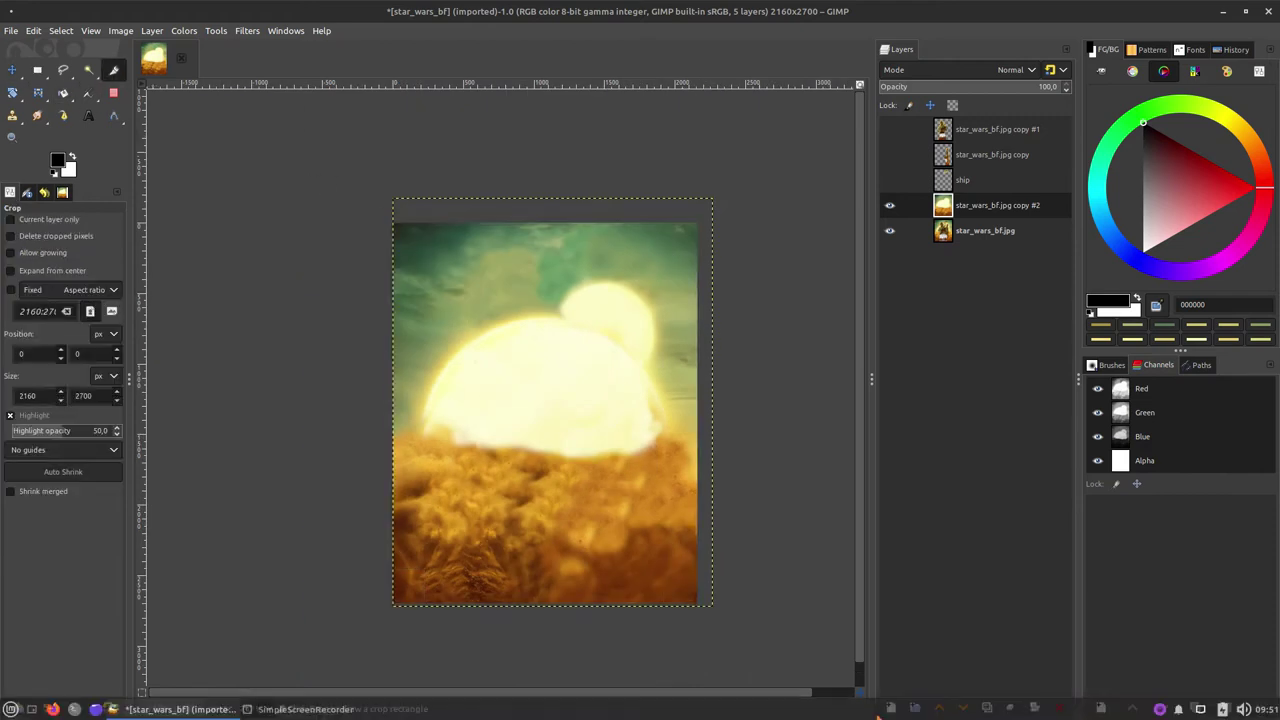
# Widen the image canvas to 4000 px and centre the existing picture within it
pyautogui.click(120, 30)
pyautogui.click(218, 149)
pyautogui.click(729, 340)
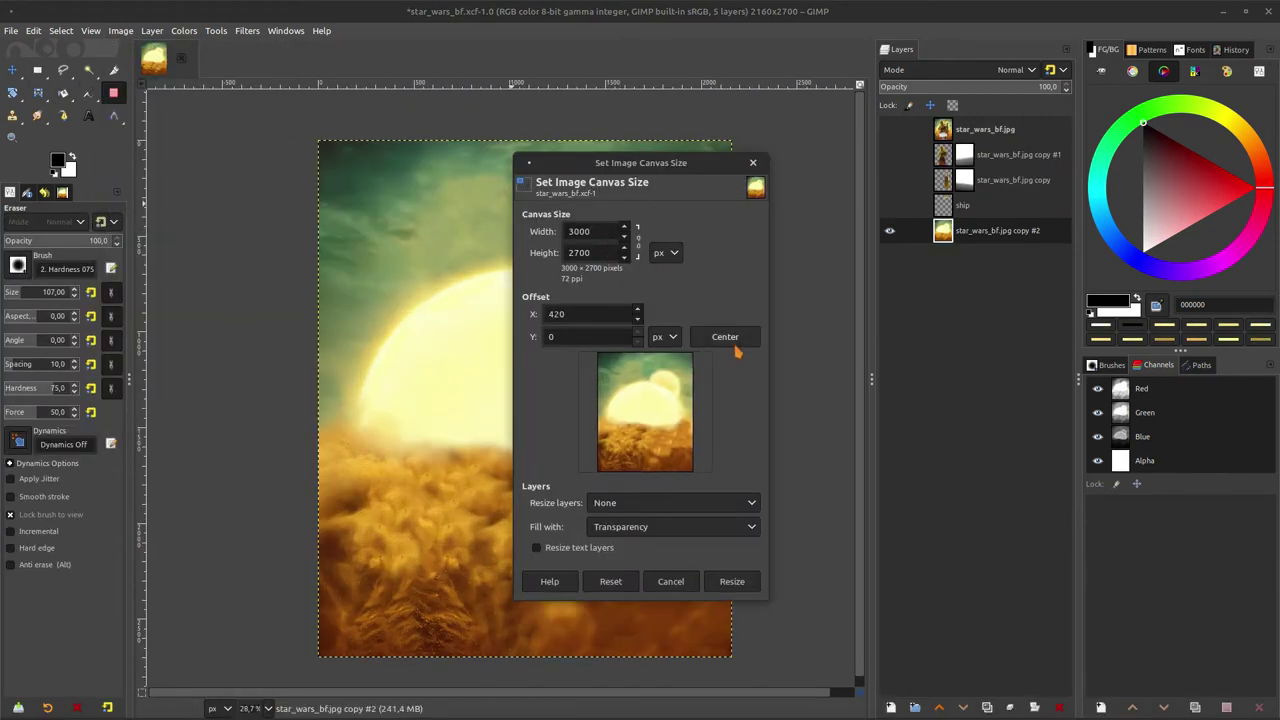
pyautogui.doubleClick(592, 232)
pyautogui.write('4000')
pyautogui.click(729, 342)
pyautogui.click(732, 553)
# Duplicate star_wars_bf.jpg copy #2 and move the duplicate over the empty area on the canvas's left side
pyautogui.scroll(-1, 625, 357)
pyautogui.press('m')
pyautogui.hotkey('ctrl', 'shift', 'd')
pyautogui.moveTo(571, 434)
pyautogui.mouseDown()
pyautogui.moveTo(423, 434)
pyautogui.moveTo(443, 434)
pyautogui.mouseUp()
# Erase the duplicate's right portion with the 107-size Eraser so it blends into the original background's left edge
pyautogui.hotkey('shift', 'e')
pyautogui.moveTo(571, 200)
pyautogui.mouseDown()
pyautogui.moveTo(500, 211)
pyautogui.moveTo(576, 435)
pyautogui.moveTo(509, 457)
pyautogui.moveTo(509, 306)
pyautogui.mouseUp()
pyautogui.keyDown('ctrl'); pyautogui.scroll(1, 471, 270); pyautogui.keyUp('ctrl')
pyautogui.moveTo(493, 206)
pyautogui.mouseDown()
pyautogui.moveTo(488, 331)
pyautogui.moveTo(451, 275)
pyautogui.moveTo(530, 268)
pyautogui.mouseUp()
pyautogui.click(889, 201)
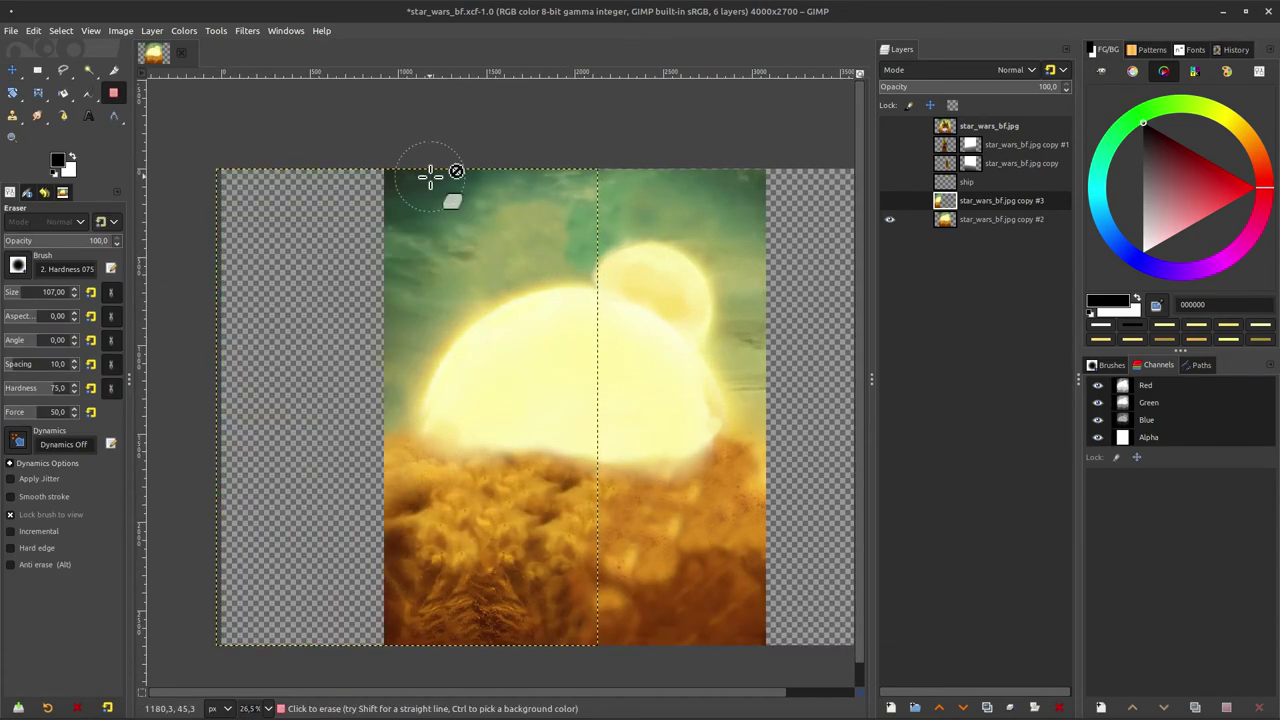
pyautogui.keyDown('shift'); pyautogui.click(434, 628); pyautogui.keyUp('shift')
pyautogui.click(889, 201)
pyautogui.keyDown('shift'); pyautogui.click(454, 626); pyautogui.keyUp('shift')
pyautogui.moveTo(460, 312); pyautogui.dragTo(429, 459)
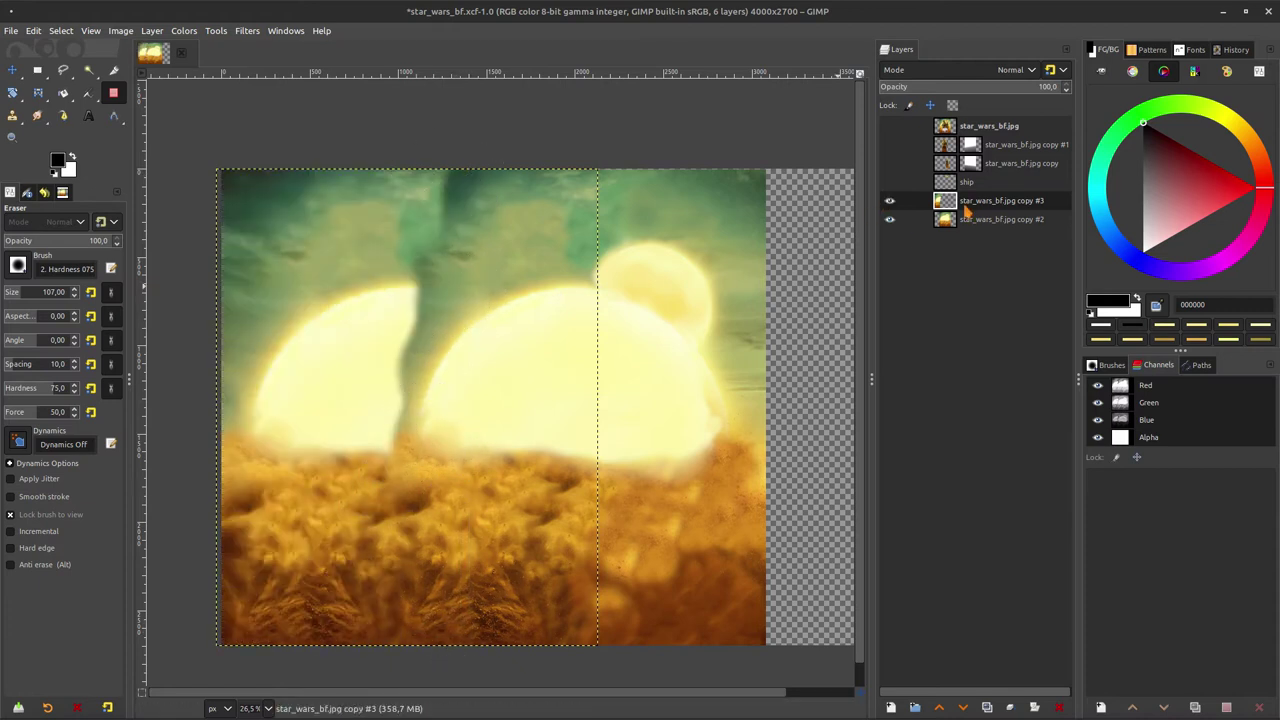
# Airbrush sampled sky greens over the duplicated partial sun and the vertical seam on star_wars_bf.jpg copy #3
pyautogui.press('c')
pyautogui.click(88, 92)
pyautogui.keyDown('ctrl'); pyautogui.click(340, 232); pyautogui.keyUp('ctrl')
pyautogui.moveTo(340, 232); pyautogui.dragTo(374, 254)
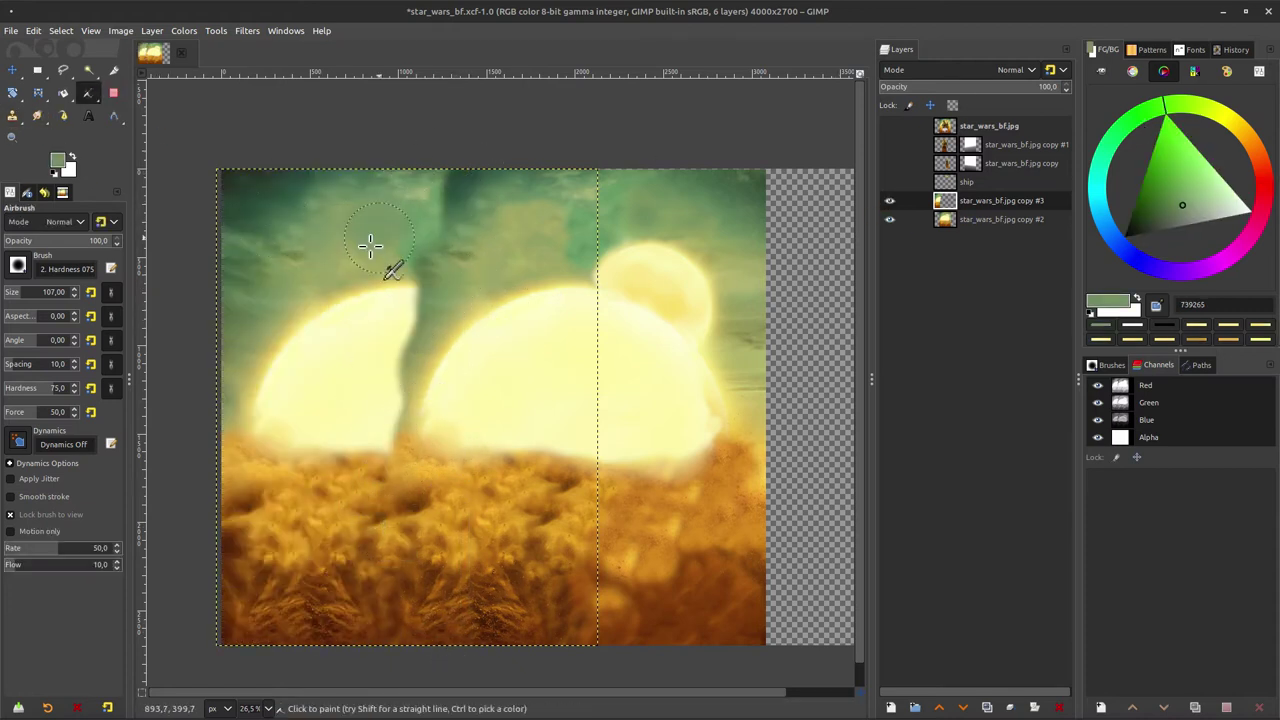
pyautogui.keyDown('ctrl'); pyautogui.click(420, 275); pyautogui.keyUp('ctrl')
pyautogui.moveTo(449, 274)
pyautogui.mouseDown()
pyautogui.moveTo(448, 192)
pyautogui.moveTo(470, 263)
pyautogui.mouseUp()
pyautogui.keyDown('ctrl'); pyautogui.click(333, 313); pyautogui.keyUp('ctrl')
pyautogui.moveTo(333, 313)
pyautogui.mouseDown()
pyautogui.moveTo(307, 408)
pyautogui.moveTo(344, 402)
pyautogui.moveTo(373, 312)
pyautogui.moveTo(326, 316)
pyautogui.moveTo(380, 294)
pyautogui.mouseUp()
# Airbrush sampled orange (c98617) along the left horizon and clone sky texture over the flat painted sky
pyautogui.keyDown('ctrl'); pyautogui.click(309, 437); pyautogui.keyUp('ctrl')
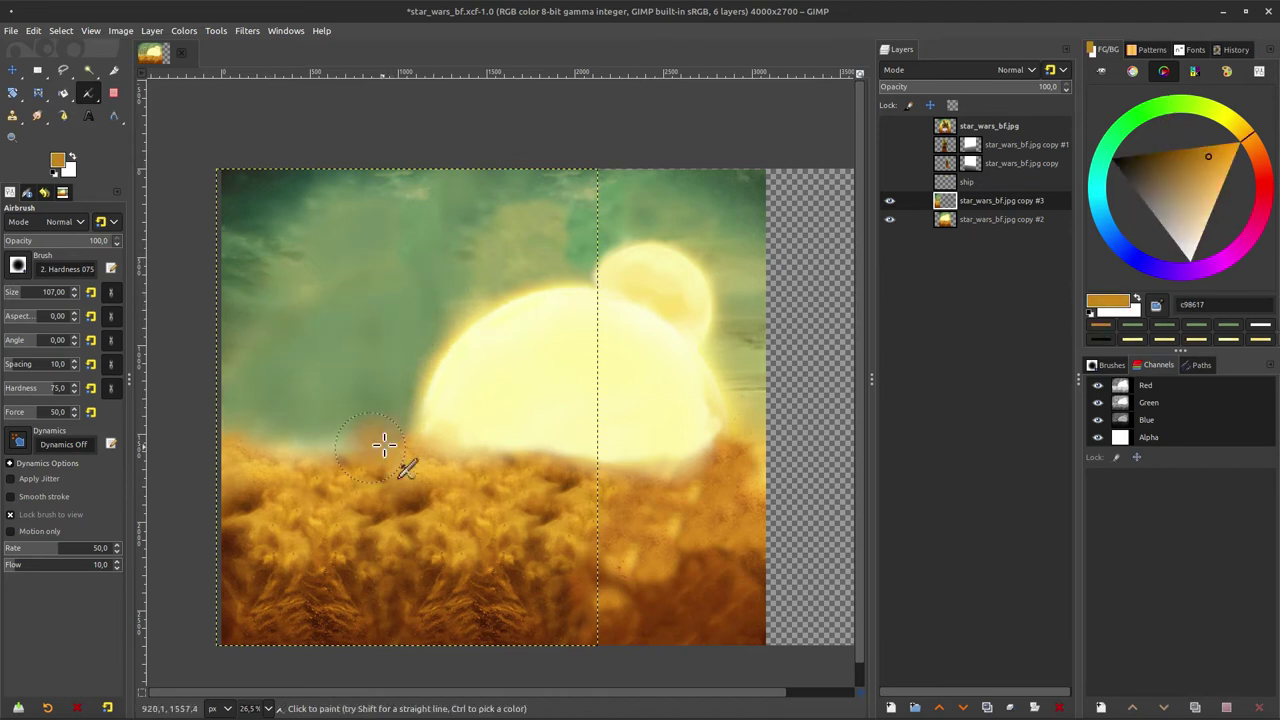
pyautogui.moveTo(309, 437); pyautogui.dragTo(240, 445)
pyautogui.press('c')
pyautogui.keyDown('ctrl'); pyautogui.click(260, 265); pyautogui.keyUp('ctrl')
pyautogui.moveTo(249, 408)
pyautogui.mouseDown()
pyautogui.moveTo(374, 234)
pyautogui.moveTo(334, 366)
pyautogui.moveTo(557, 303)
pyautogui.moveTo(645, 311)
pyautogui.mouseUp()
# Duplicate star_wars_bf.jpg copy #3, flip the duplicate horizontally and move it over the canvas's empty right side
pyautogui.rightClick(947, 201)
pyautogui.click(1002, 349)
pyautogui.hotkey('shift', 'f')
pyautogui.click(300, 330)
pyautogui.press('m')
pyautogui.scroll(-2, 557, 303)
pyautogui.scroll(2, 665, 318)
# Erase the inner edge of the flipped layer over the suns and sand, using an Acrylic brush for the lower part
pyautogui.hotkey('shift', 'e')
pyautogui.moveTo(569, 168)
pyautogui.mouseDown()
pyautogui.moveTo(546, 241)
pyautogui.moveTo(590, 222)
pyautogui.moveTo(563, 443)
pyautogui.moveTo(600, 425)
pyautogui.mouseUp()
pyautogui.click(18, 265)
pyautogui.click(30, 326)
pyautogui.moveTo(630, 535)
pyautogui.mouseDown()
pyautogui.moveTo(637, 568)
pyautogui.moveTo(660, 439)
pyautogui.mouseUp()
# Clone sand texture over the blurry ground below the suns with the Acrylic 03 brush
pyautogui.keyDown('ctrl'); pyautogui.click(760, 420); pyautogui.keyUp('ctrl')
pyautogui.press('c')
pyautogui.moveTo(637, 595); pyautogui.dragTo(797, 602)
pyautogui.click(714, 500)
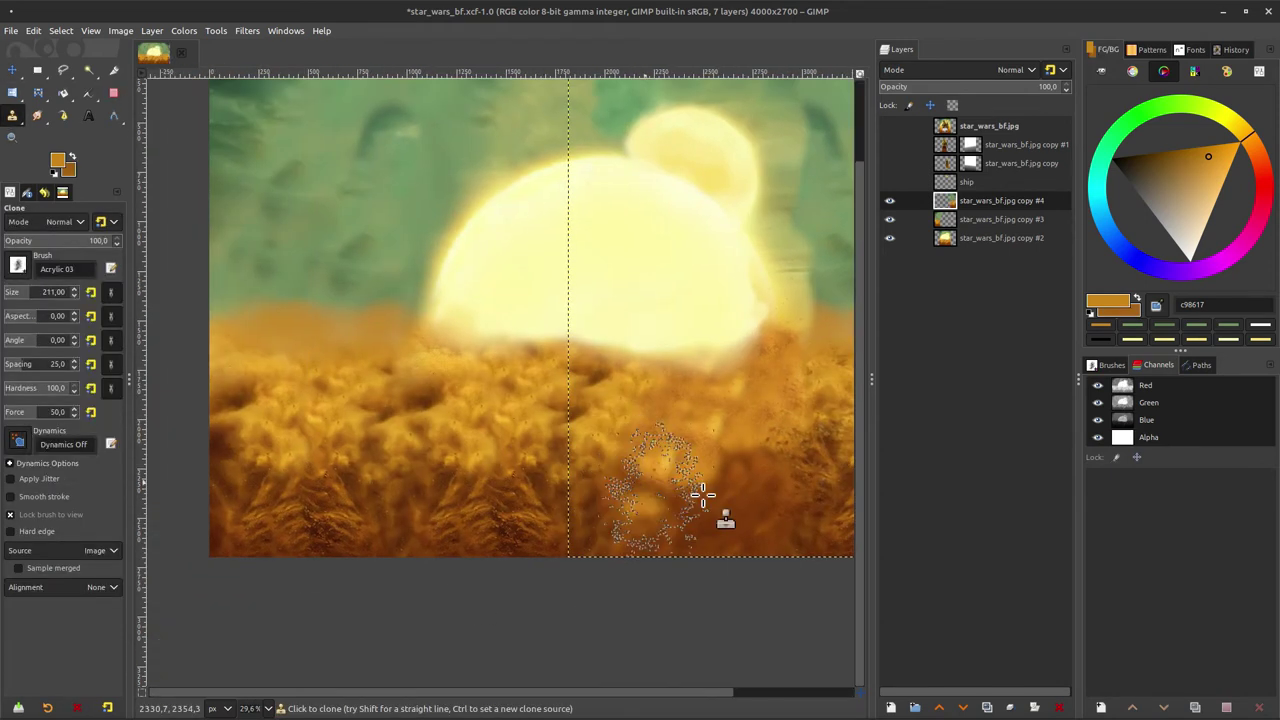
pyautogui.moveTo(330, 480); pyautogui.dragTo(379, 655)
# Merge star_wars_bf.jpg copy #4 down into copy #3 and clone sky texture over the seam beside the suns
pyautogui.rightClick(986, 200)
pyautogui.click(1015, 408)
pyautogui.keyDown('ctrl'); pyautogui.click(327, 287); pyautogui.keyUp('ctrl')
pyautogui.moveTo(620, 379); pyautogui.dragTo(496, 339)
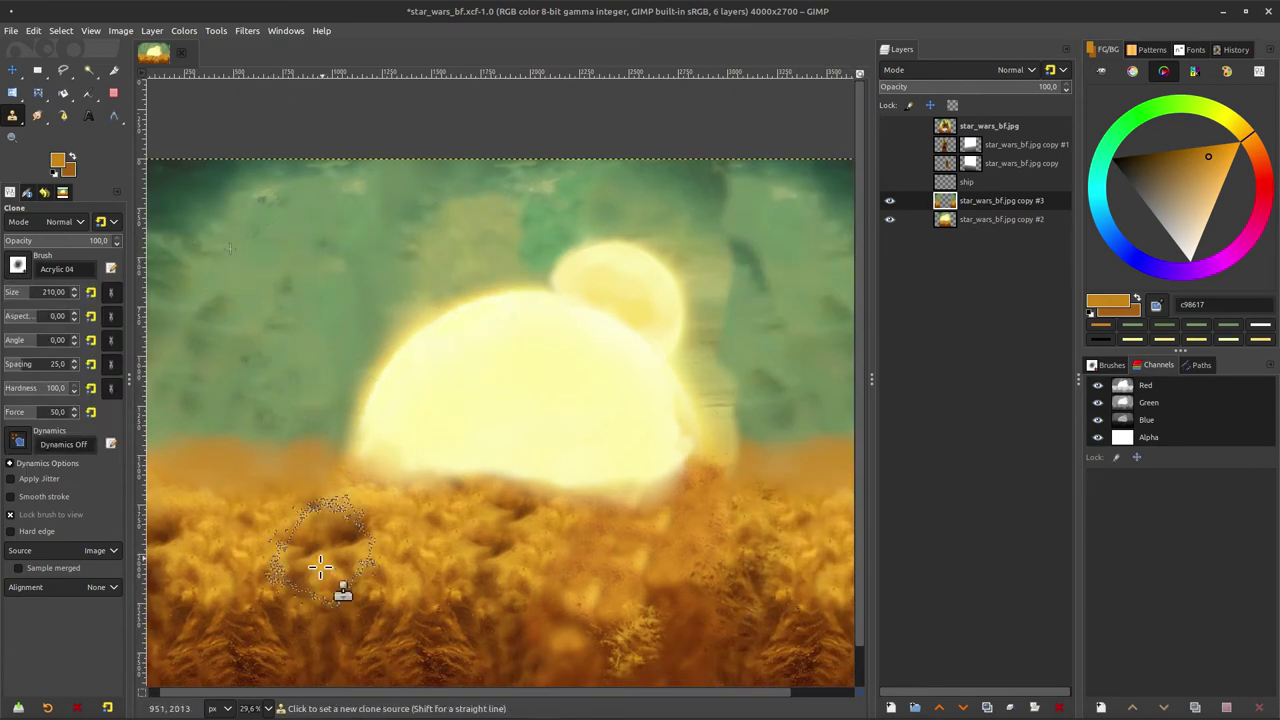
pyautogui.moveTo(821, 283); pyautogui.dragTo(630, 334)
# Clear a central rectangle of 2119 × 3067 px from star_wars_bf.jpg copy #3 and merge the layer down into copy #2
pyautogui.scroll(-2, 735, 335)
pyautogui.press('m')
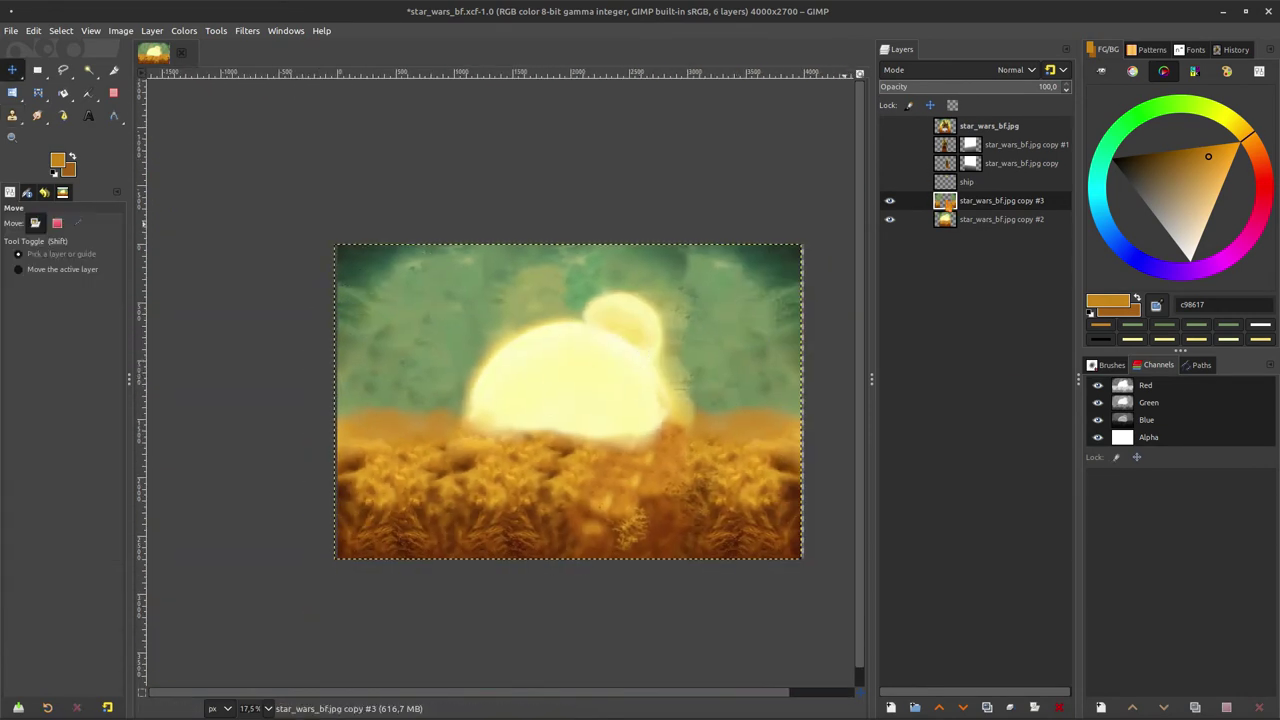
pyautogui.press('r')
pyautogui.moveTo(446, 236); pyautogui.dragTo(693, 590)
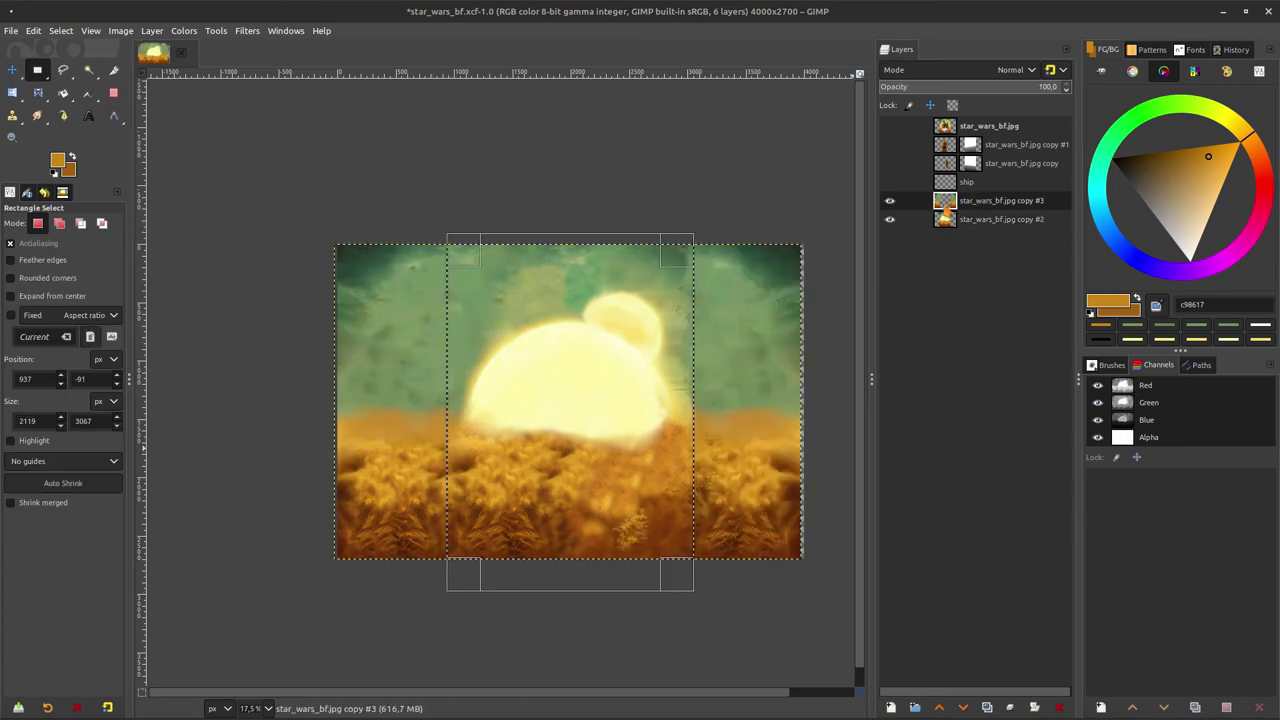
pyautogui.rightClick(945, 200)
pyautogui.click(957, 377)
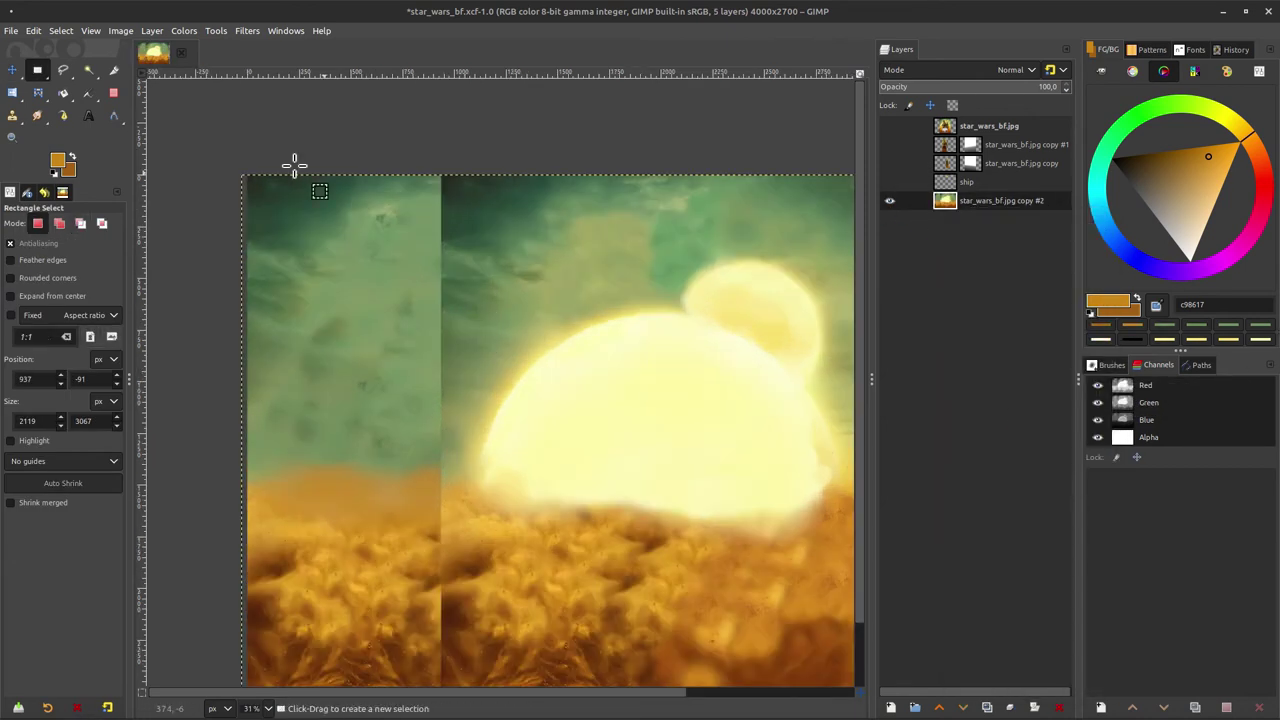
# Airbrush sampled dark greens across the top of the left seam with the 210-size Acrylic 04 brush
pyautogui.press('a')
pyautogui.keyDown('ctrl'); pyautogui.click(395, 187); pyautogui.keyUp('ctrl')
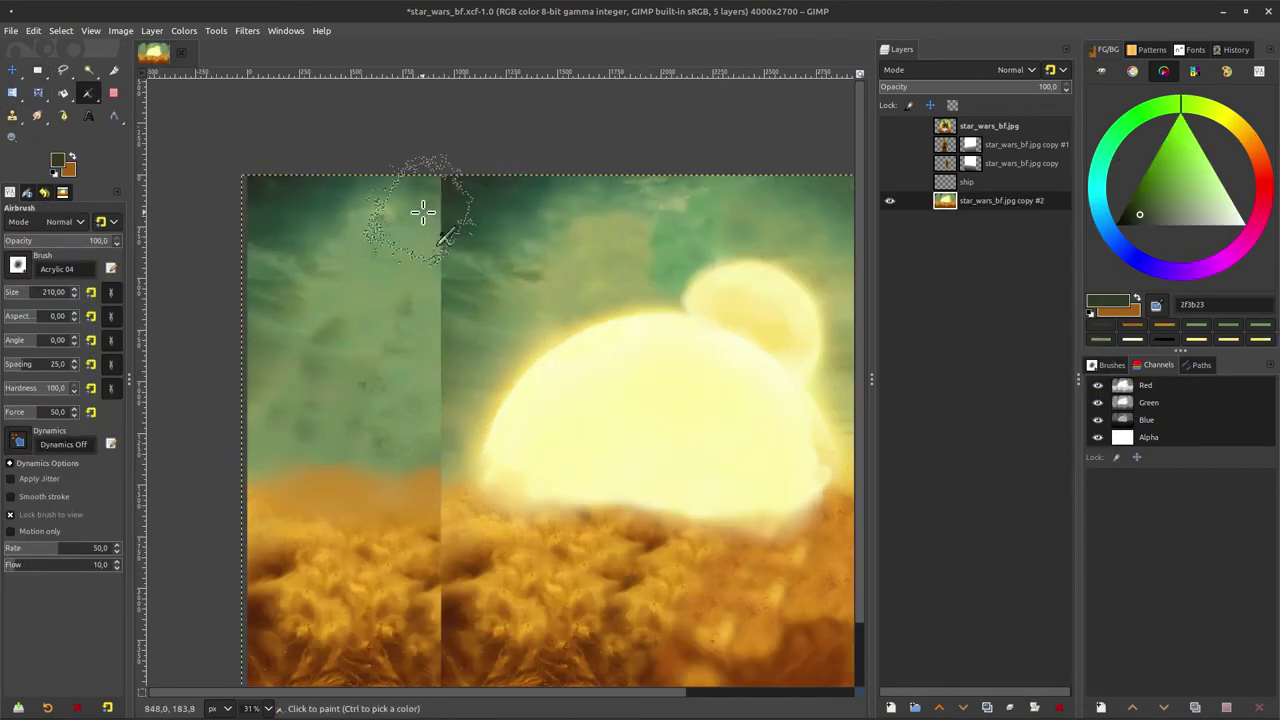
pyautogui.moveTo(395, 187); pyautogui.dragTo(366, 200)
pyautogui.keyDown('ctrl'); pyautogui.click(366, 200); pyautogui.keyUp('ctrl')
pyautogui.scroll(2, 394, 240)
pyautogui.keyDown('ctrl'); pyautogui.click(606, 297); pyautogui.keyUp('ctrl')
# Try to clone dark sky across the top of the left seam, and undo the latest strokes
pyautogui.press('c')
pyautogui.keyDown('ctrl'); pyautogui.click(668, 297); pyautogui.keyUp('ctrl')
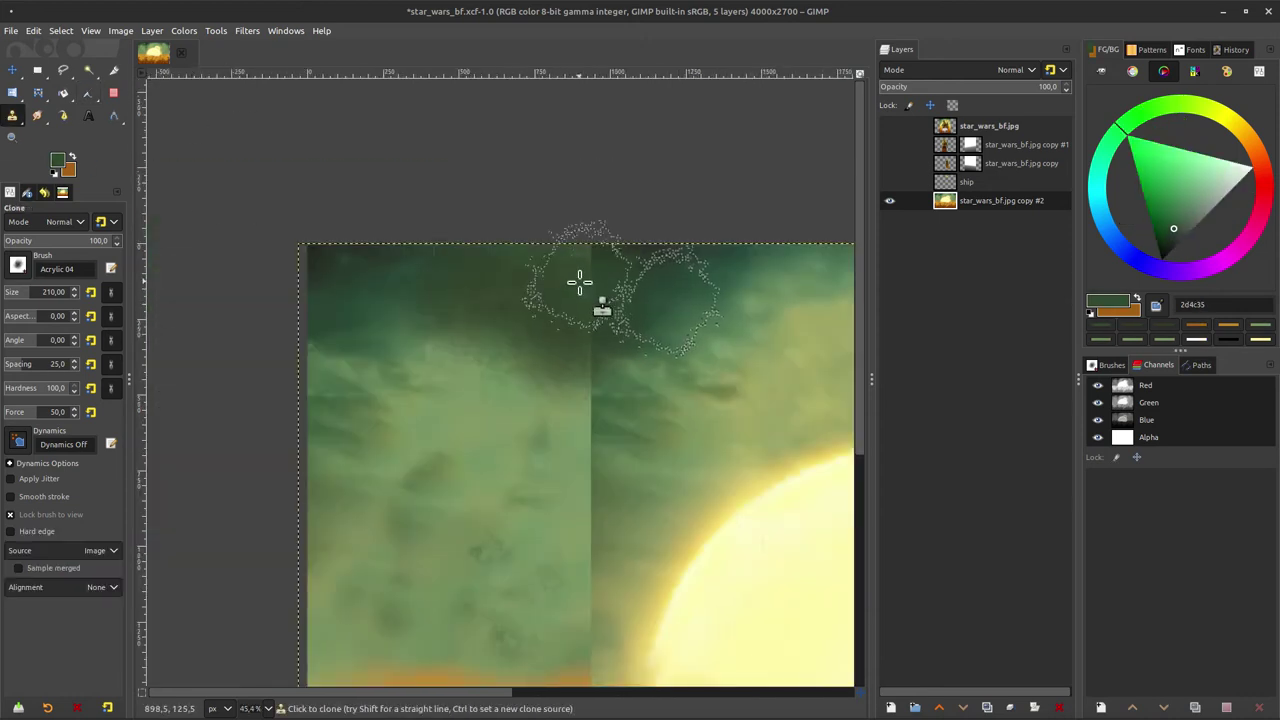
pyautogui.hotkey('ctrl', 'z')
pyautogui.hotkey('ctrl', 'z')
pyautogui.hotkey('ctrl', 'z')
pyautogui.hotkey('ctrl', 'y')
# Clone nearby sky over the left vertical seam with a different Acrylic brush, undoing the misplaced stroke
pyautogui.keyDown('ctrl'); pyautogui.click(671, 318); pyautogui.keyUp('ctrl')
pyautogui.click(18, 265)
pyautogui.click(101, 309)
pyautogui.keyDown('ctrl'); pyautogui.click(634, 289); pyautogui.keyUp('ctrl')
pyautogui.moveTo(605, 276)
pyautogui.mouseDown()
pyautogui.moveTo(575, 642)
pyautogui.moveTo(560, 263)
pyautogui.moveTo(592, 408)
pyautogui.mouseUp()
pyautogui.hotkey('ctrl', 'z')
pyautogui.moveTo(433, 323)
pyautogui.mouseDown()
pyautogui.moveTo(457, 263)
pyautogui.moveTo(446, 334)
pyautogui.moveTo(560, 420)
pyautogui.mouseUp()
pyautogui.moveTo(662, 426); pyautogui.dragTo(626, 315)
# Clone over the remaining left seam and copy dark clouds into the upper-right sky with the 180-size Acrylic 01 brush
pyautogui.click(18, 265)
pyautogui.click(58, 309)
pyautogui.keyDown('ctrl'); pyautogui.click(600, 394); pyautogui.keyUp('ctrl')
pyautogui.moveTo(542, 354)
pyautogui.mouseDown()
pyautogui.moveTo(528, 390)
pyautogui.moveTo(508, 371)
pyautogui.mouseUp()
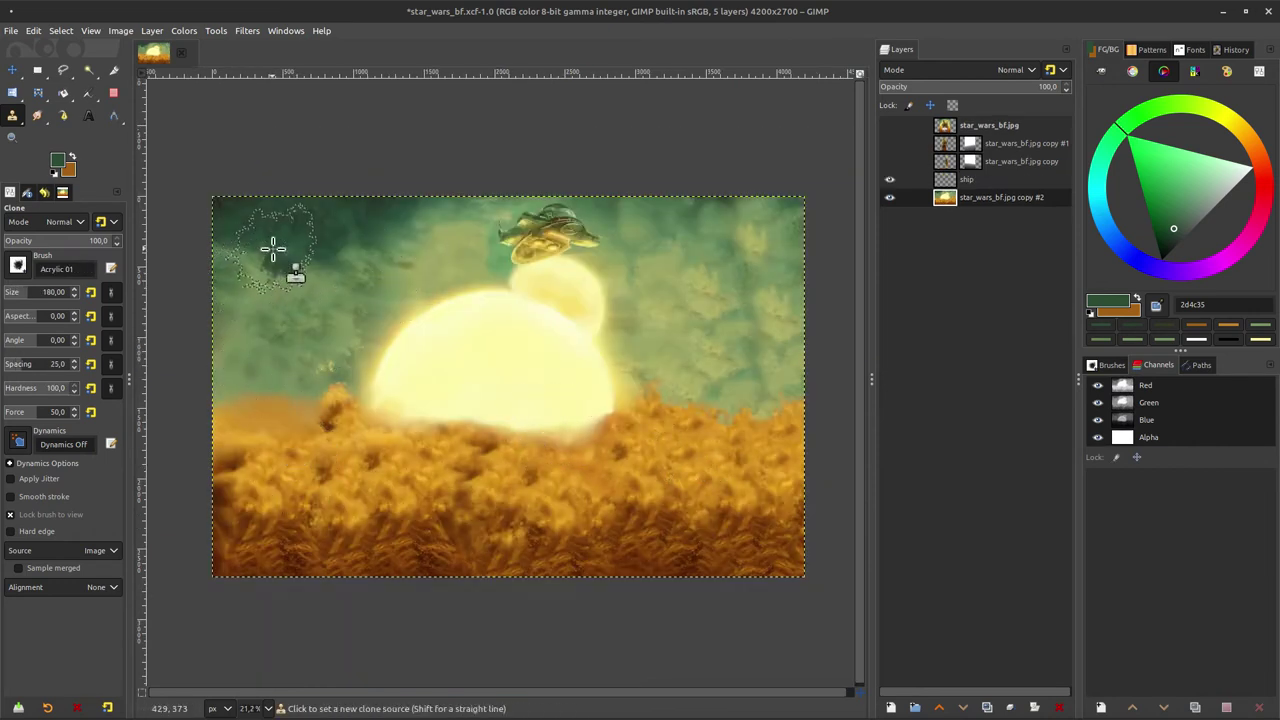
pyautogui.keyDown('ctrl'); pyautogui.click(277, 251); pyautogui.keyUp('ctrl')
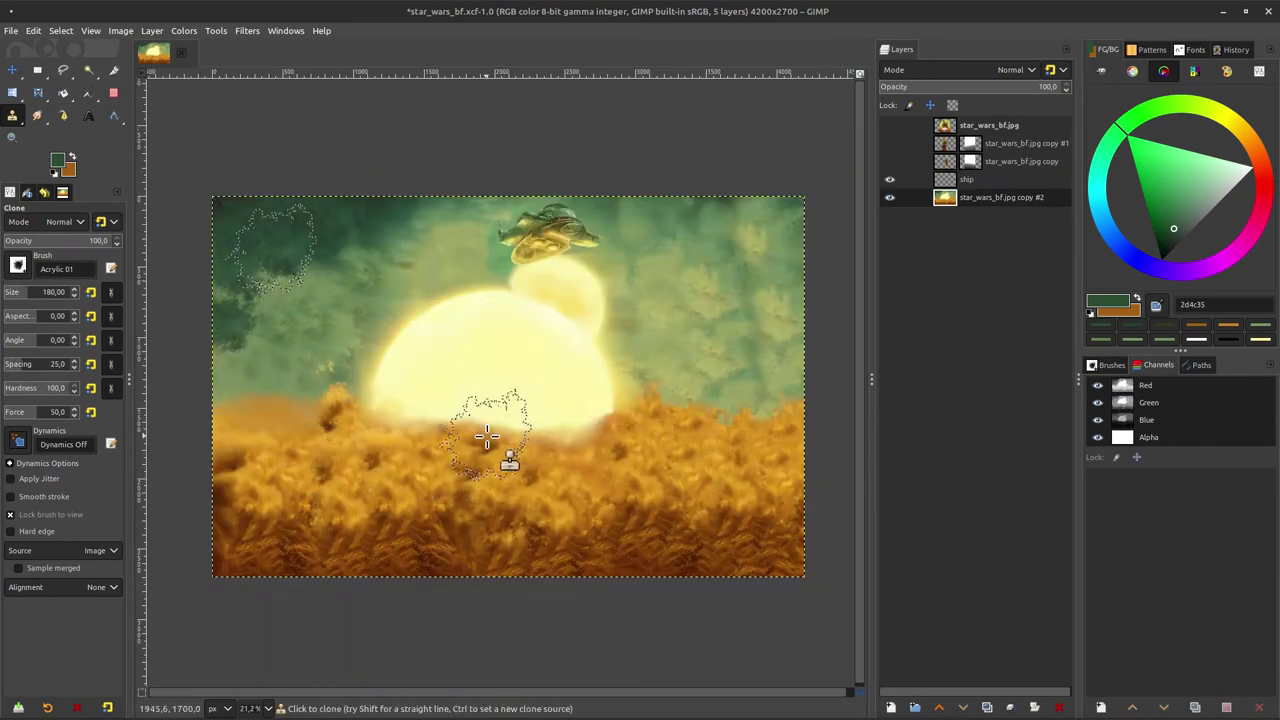
pyautogui.press('m')
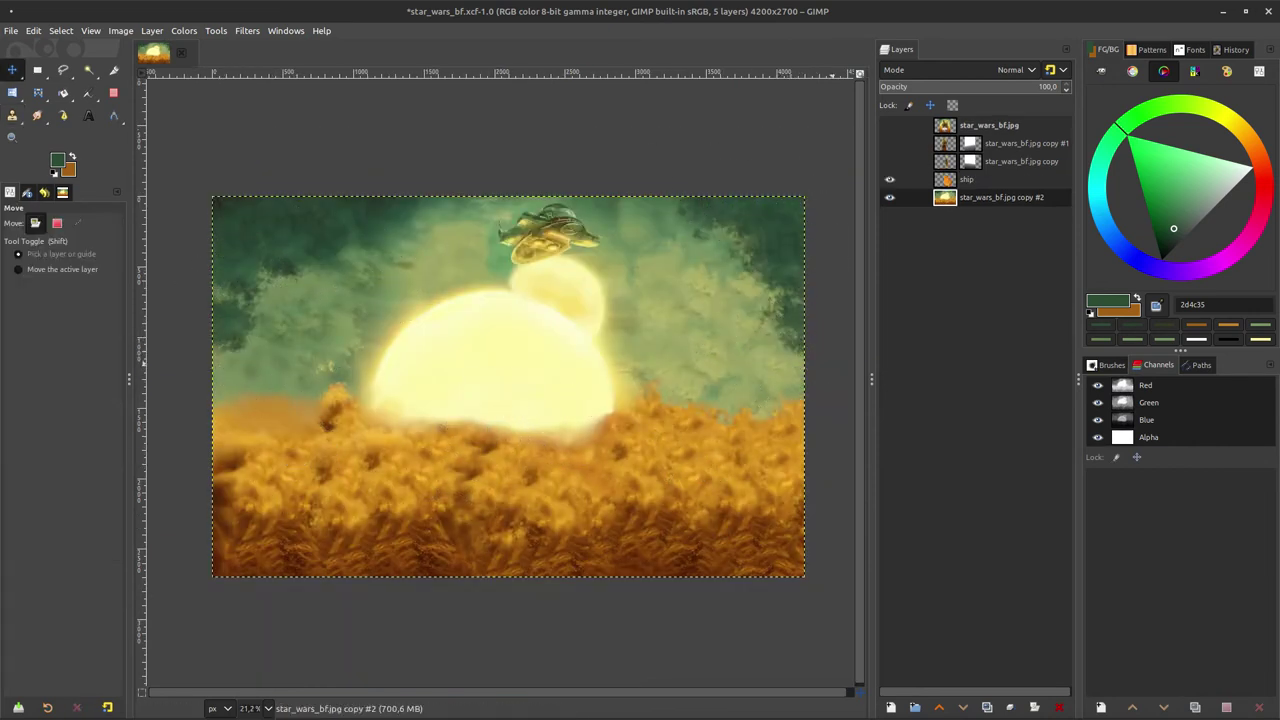
# Show both character layers and crop the image to 3840 × 2160 px around the characters, ship and suns
pyautogui.click(889, 143)
pyautogui.click(889, 161)
pyautogui.hotkey('shift', 'c')
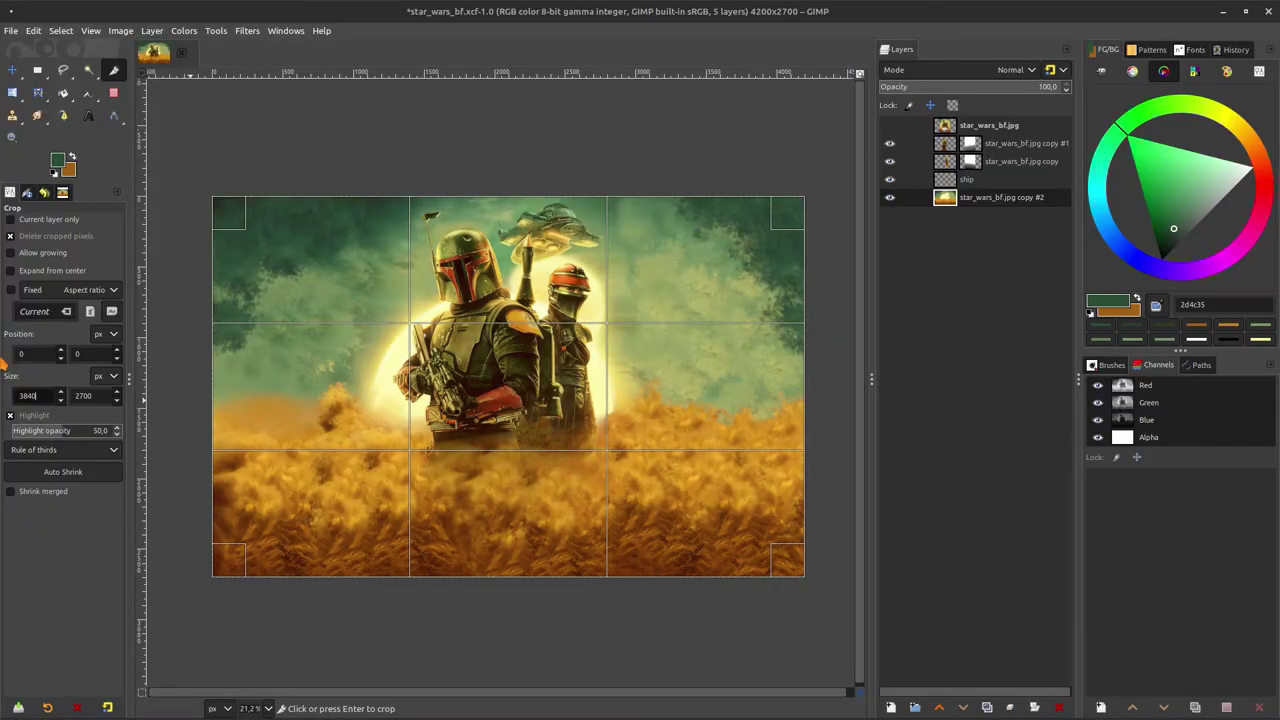
pyautogui.press('Tab')
pyautogui.write('2160')
pyautogui.press('Tab')
pyautogui.moveTo(482, 360); pyautogui.dragTo(506, 358)
pyautogui.click(500, 437)
pyautogui.scroll(1, 474, 417)
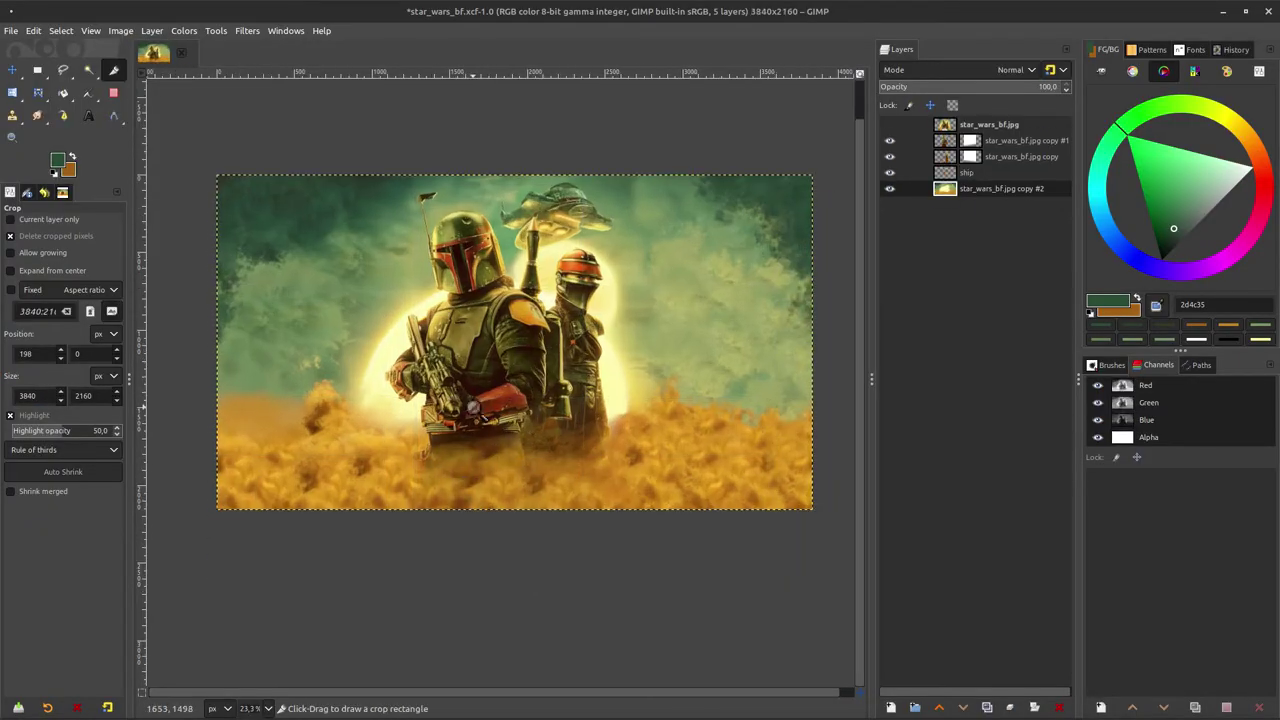
pyautogui.moveTo(474, 417); pyautogui.dragTo(496, 459)
pyautogui.press('m')
pyautogui.click(247, 30)
pyautogui.moveTo(338, 117)
pyautogui.click(500, 230)
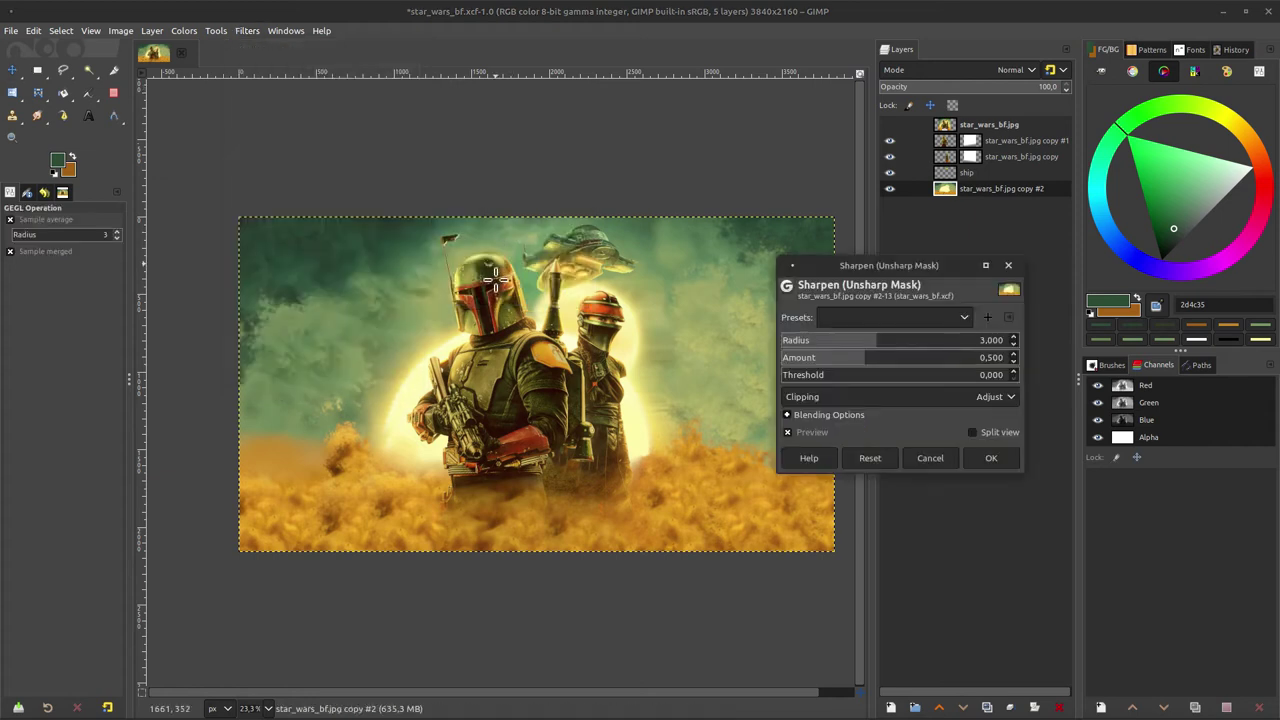
pyautogui.scroll(3, 437, 339)
pyautogui.moveTo(437, 339); pyautogui.dragTo(746, 394)
pyautogui.moveTo(464, 557); pyautogui.dragTo(408, 290)
pyautogui.press('Escape')
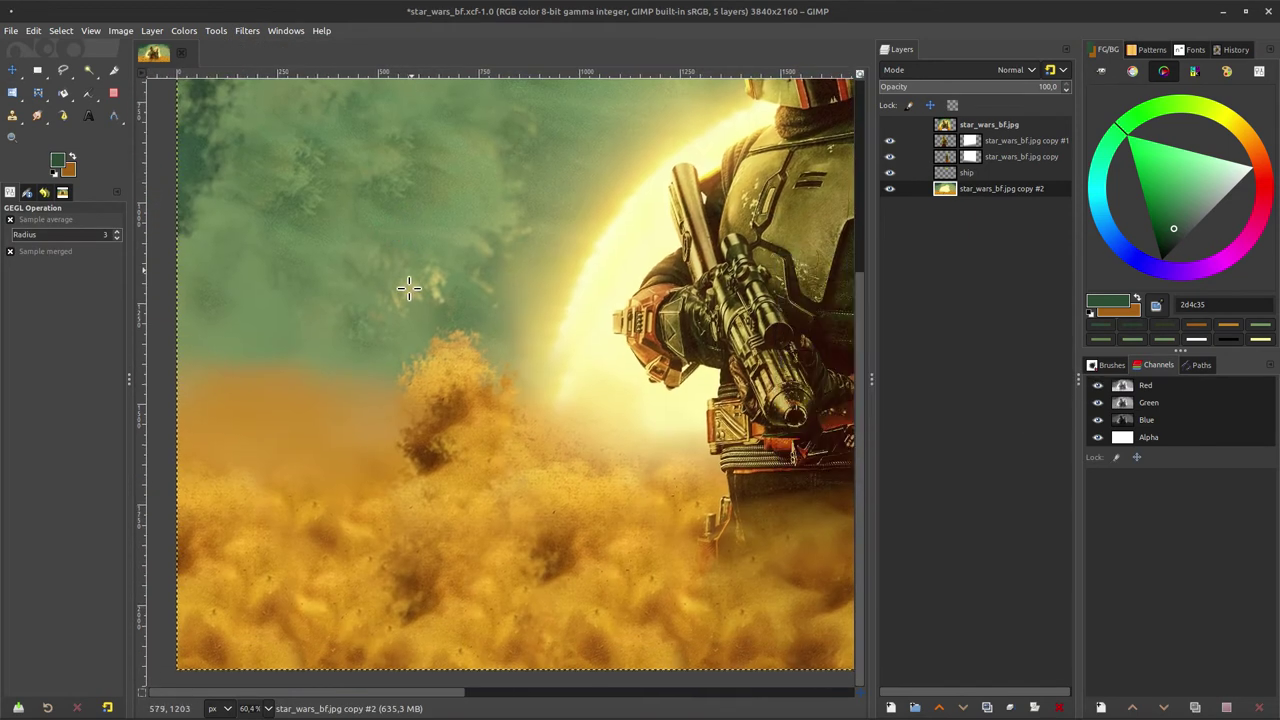
# Sharpen the background layer with Unsharp Mask at radius 6.655, amount 0.626 and threshold 0
pyautogui.hotkey('ctrl', 'shift', 'f')
pyautogui.scroll(-2, 621, 389)
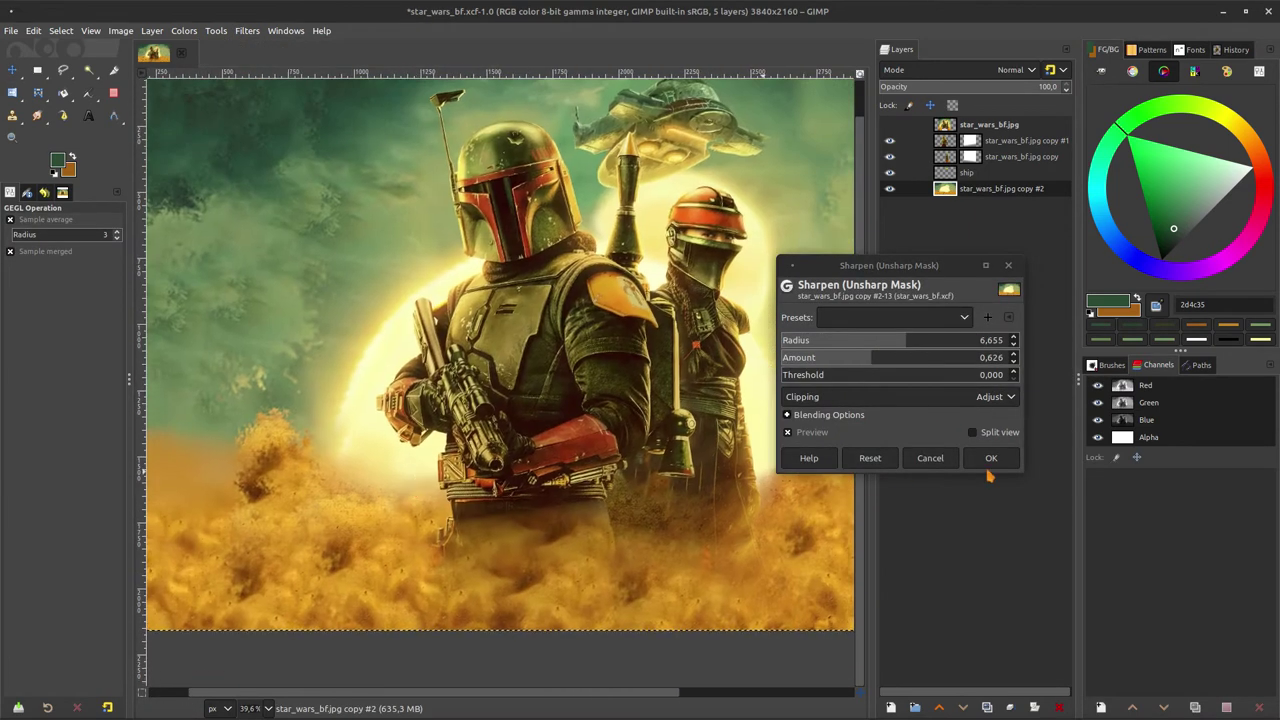
pyautogui.click(989, 458)
# Repeat the Unsharp Mask sharpening on the layers above the background, and reselect the background layer
pyautogui.press('pageup')
pyautogui.moveTo(614, 200); pyautogui.dragTo(620, 236)
pyautogui.press('pageup')
pyautogui.click(247, 30)
pyautogui.moveTo(327, 82)
pyautogui.click(340, 48)
pyautogui.press('pageup')
pyautogui.moveTo(702, 496); pyautogui.dragTo(696, 442)
pyautogui.moveTo(643, 364); pyautogui.dragTo(642, 394)
pyautogui.click(961, 190)
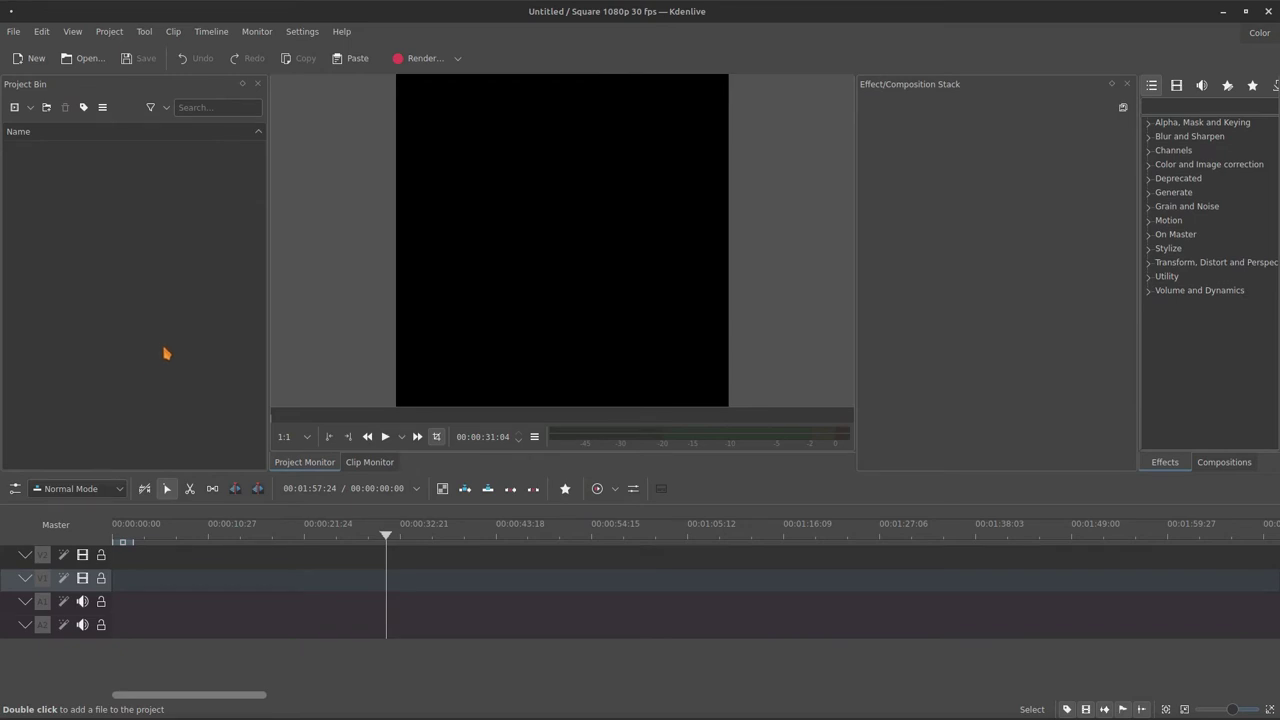
# Switch to Kdenlive and create a new project with the HD 720p 29.97 fps profile
pyautogui.click(28, 56)
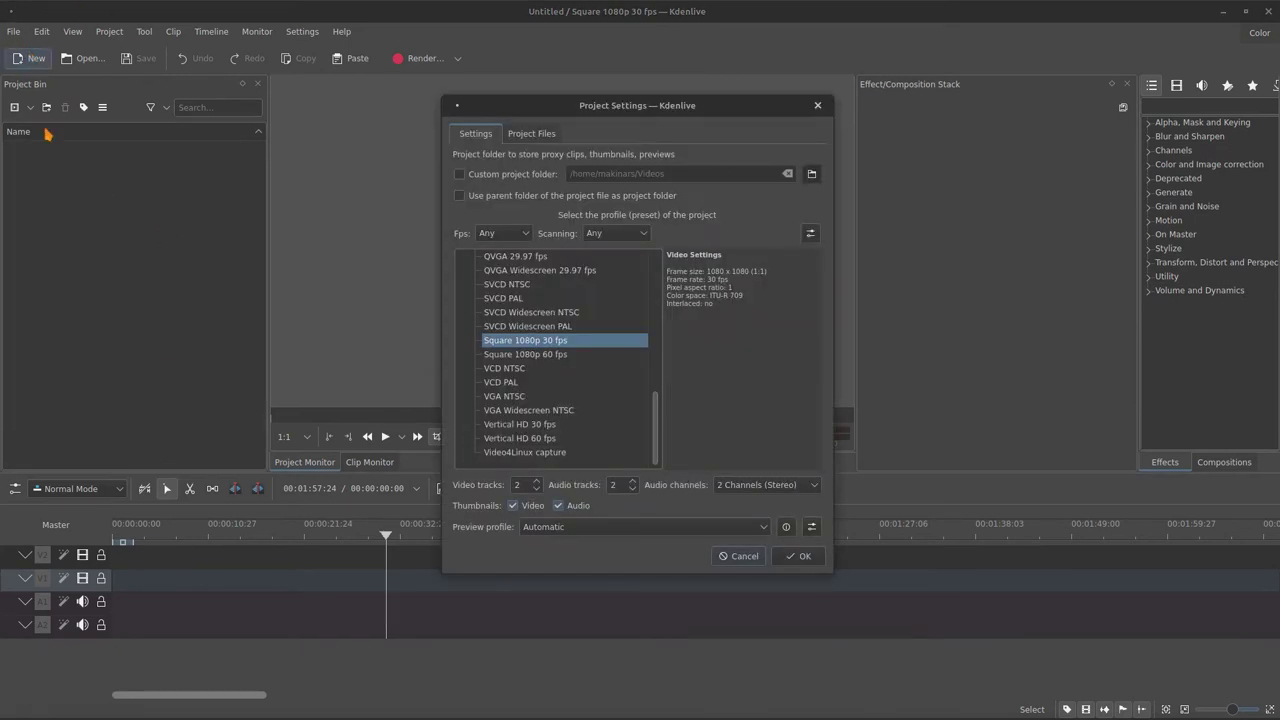
pyautogui.moveTo(655, 432); pyautogui.dragTo(674, 240)
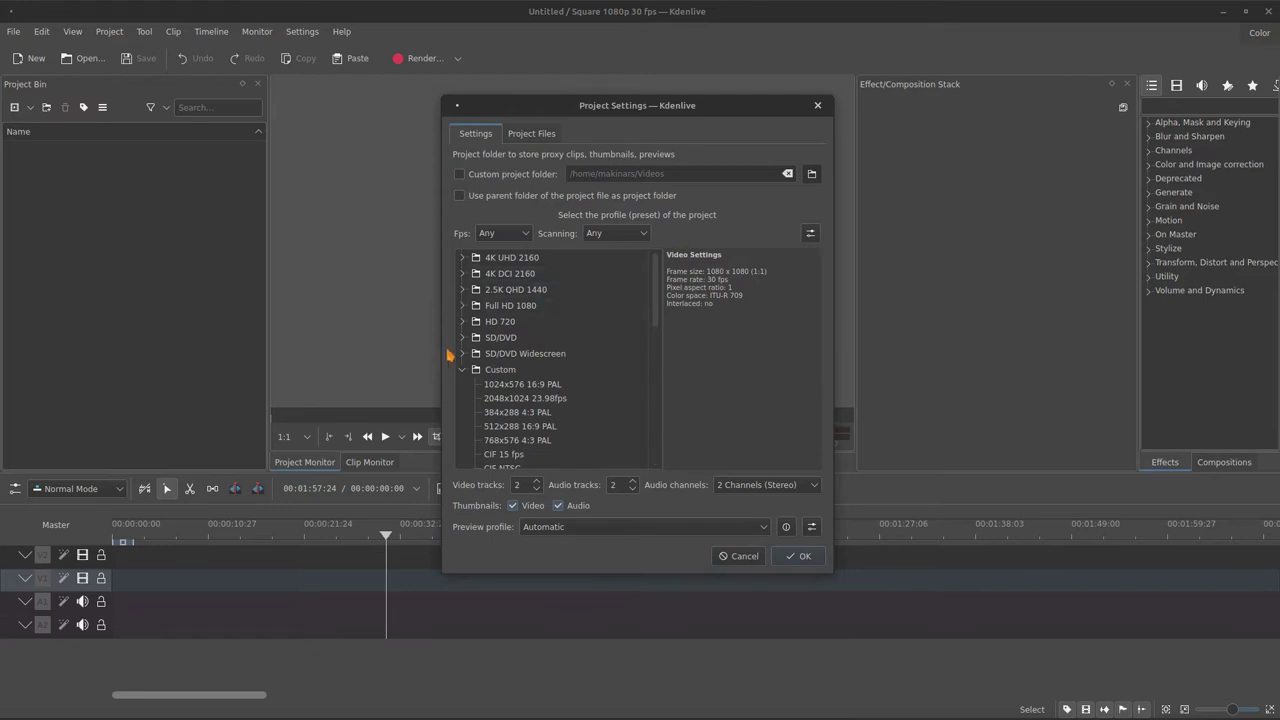
pyautogui.click(463, 306)
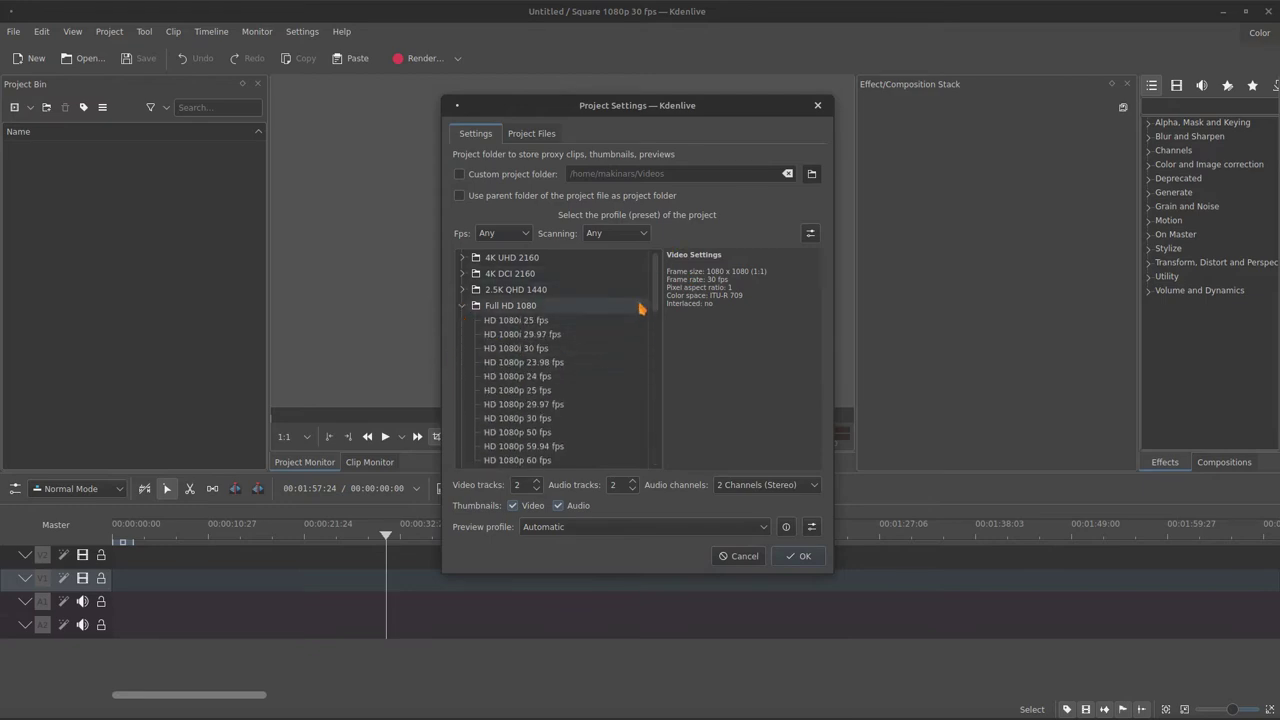
pyautogui.click(463, 305)
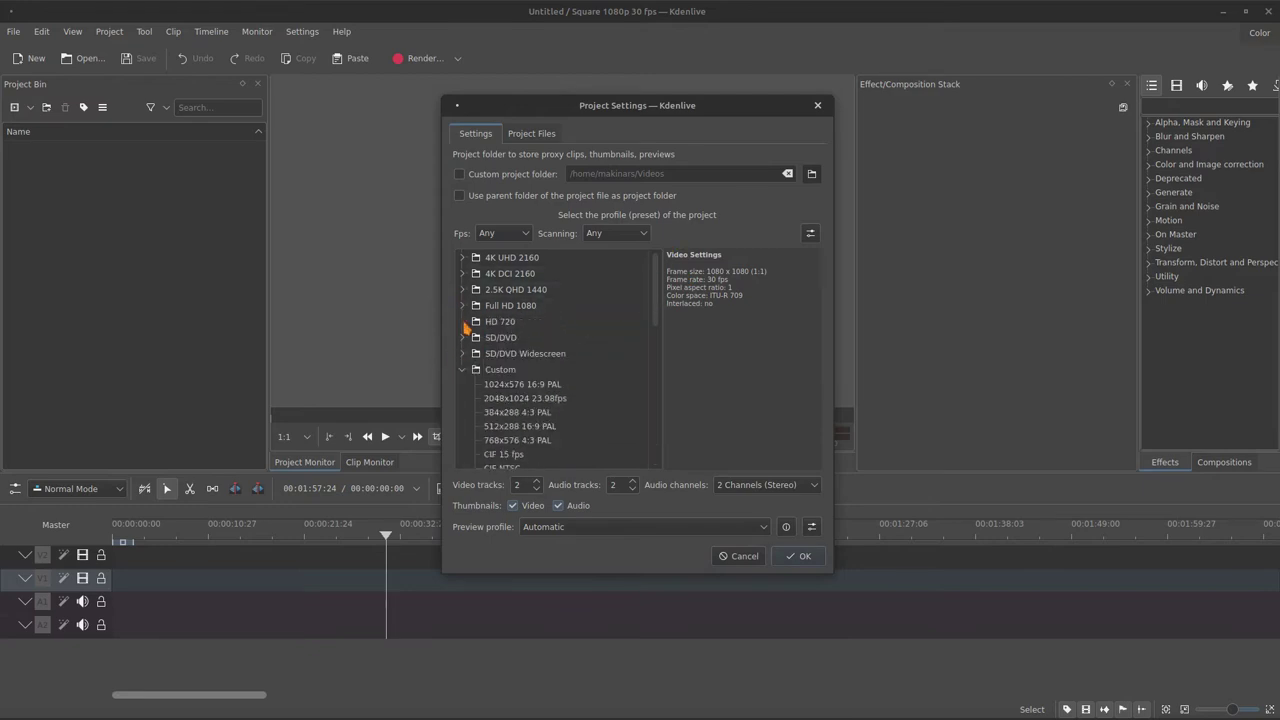
pyautogui.click(463, 321)
pyautogui.moveTo(654, 315); pyautogui.dragTo(650, 327)
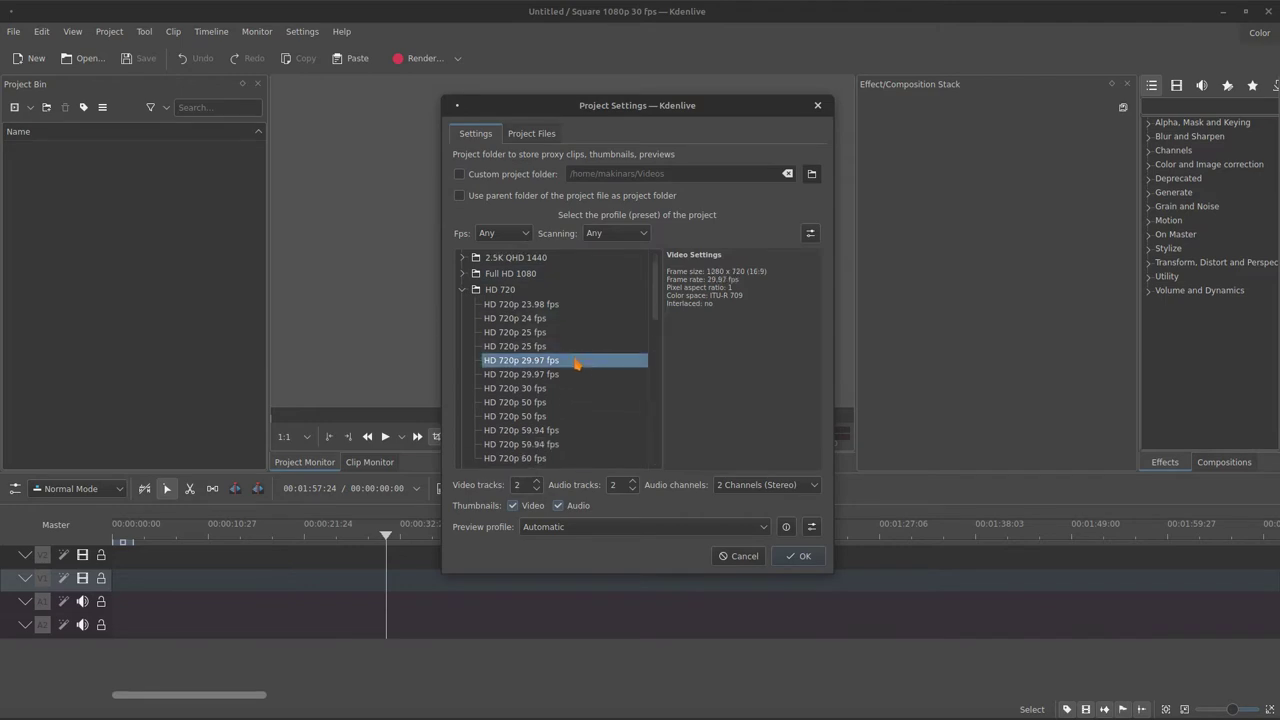
pyautogui.click(789, 562)
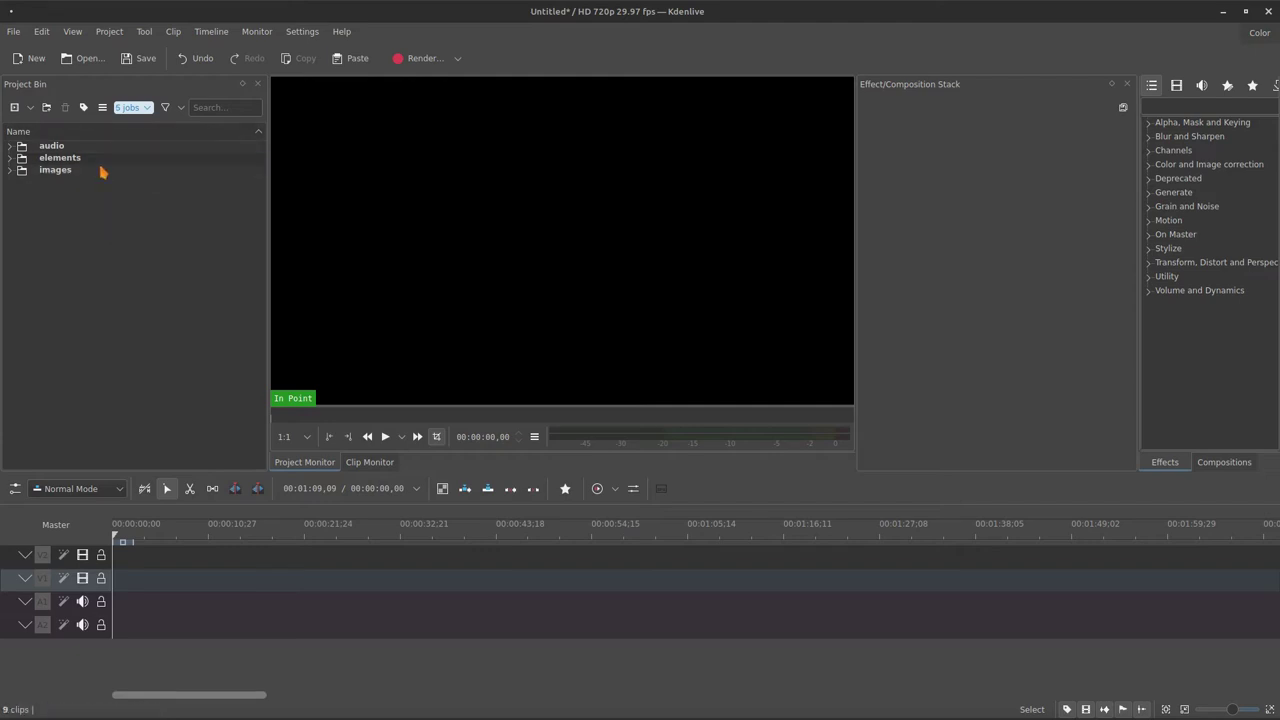
# Save the project as mp_01_720.kdenlive
pyautogui.click(139, 62)
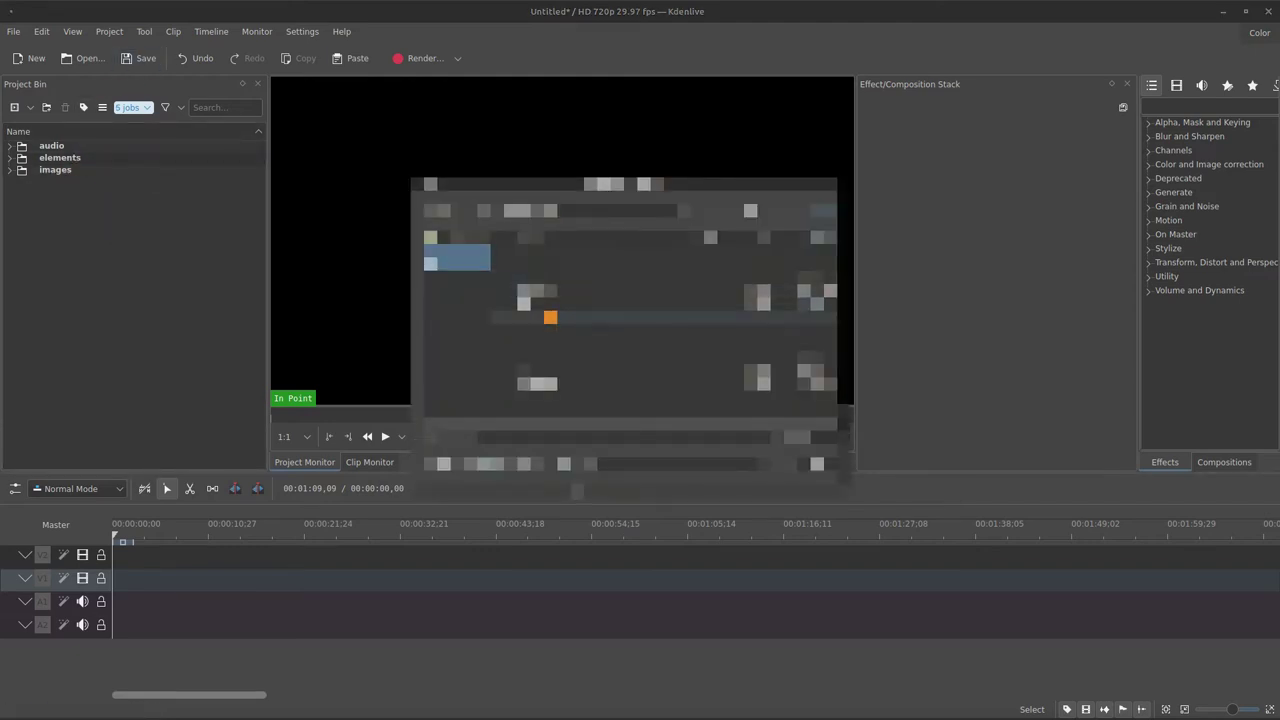
pyautogui.doubleClick(543, 291)
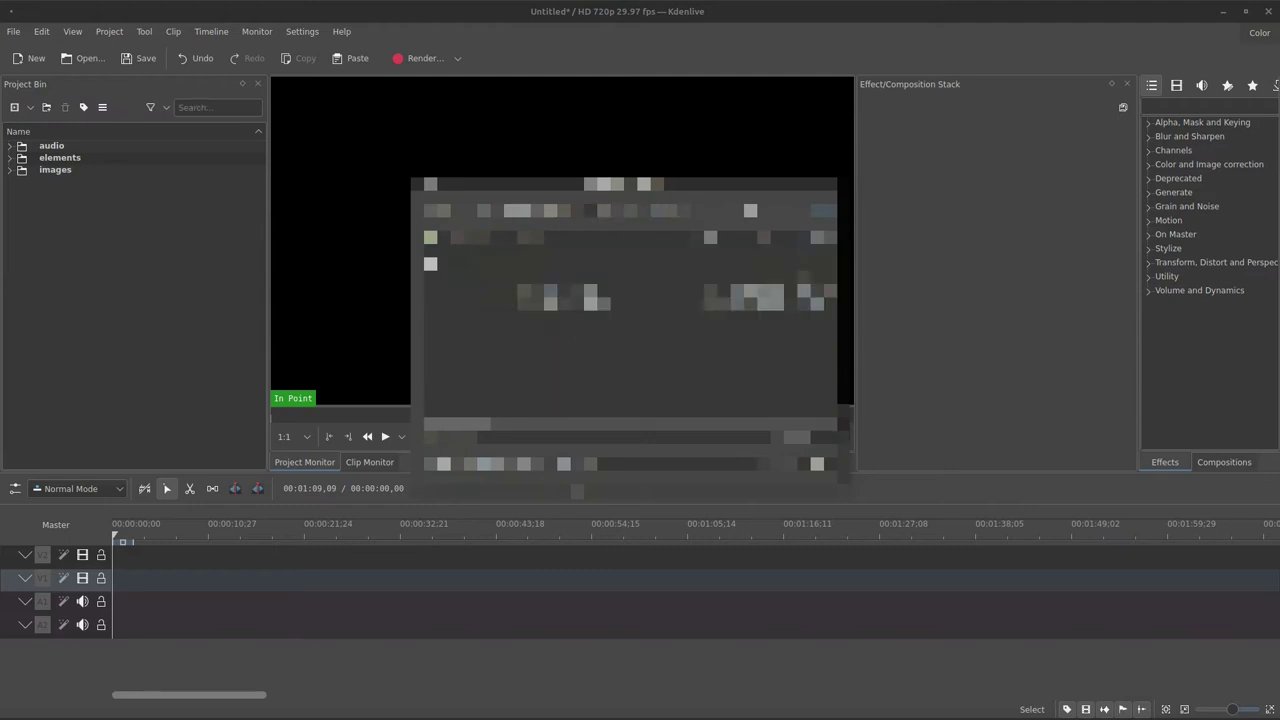
pyautogui.doubleClick(546, 290)
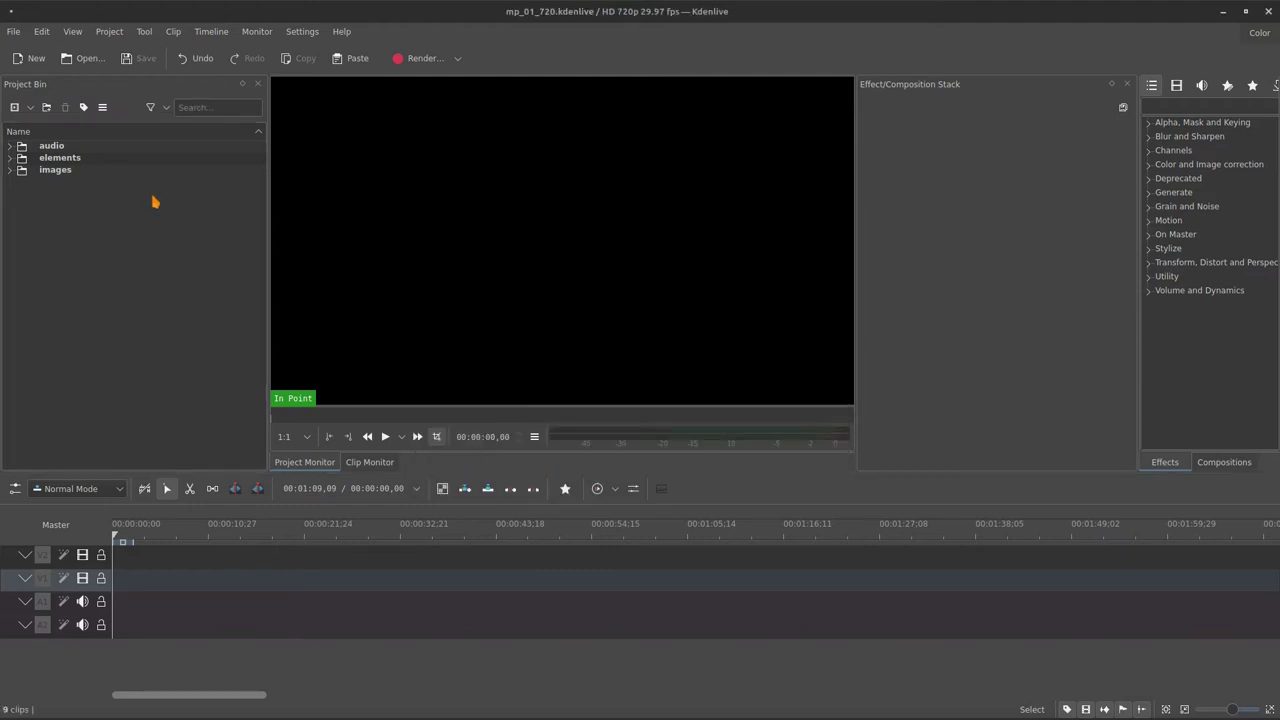
# Expand the audio, elements and images bin folders, preview concrete_tex.jpg, and place l1_bg.png at the start of track V1
pyautogui.click(11, 147)
pyautogui.click(9, 225)
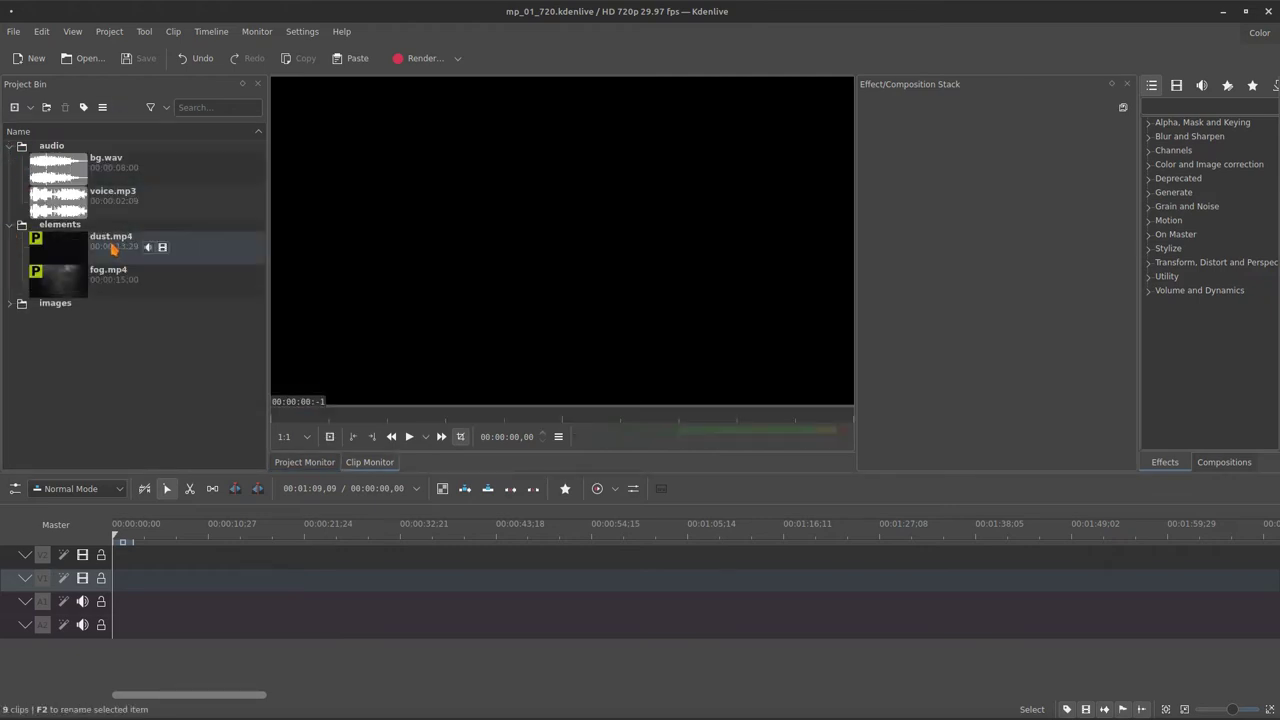
pyautogui.click(10, 304)
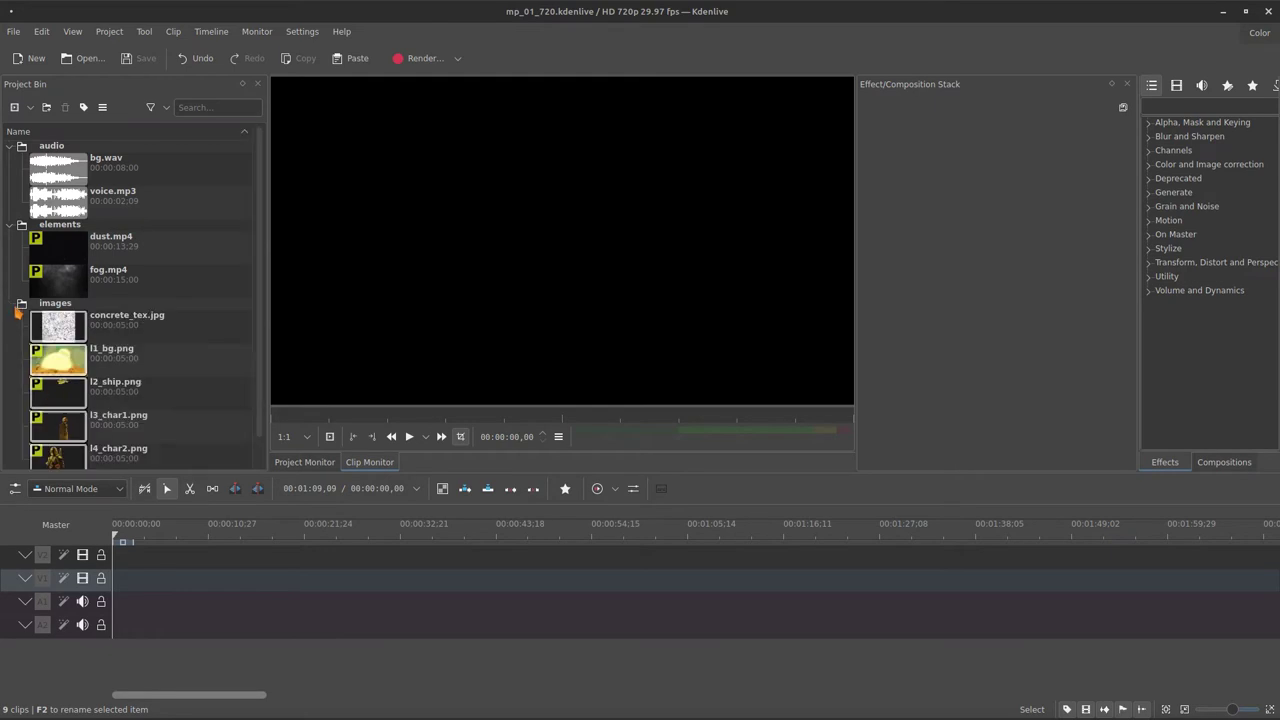
pyautogui.click(70, 316)
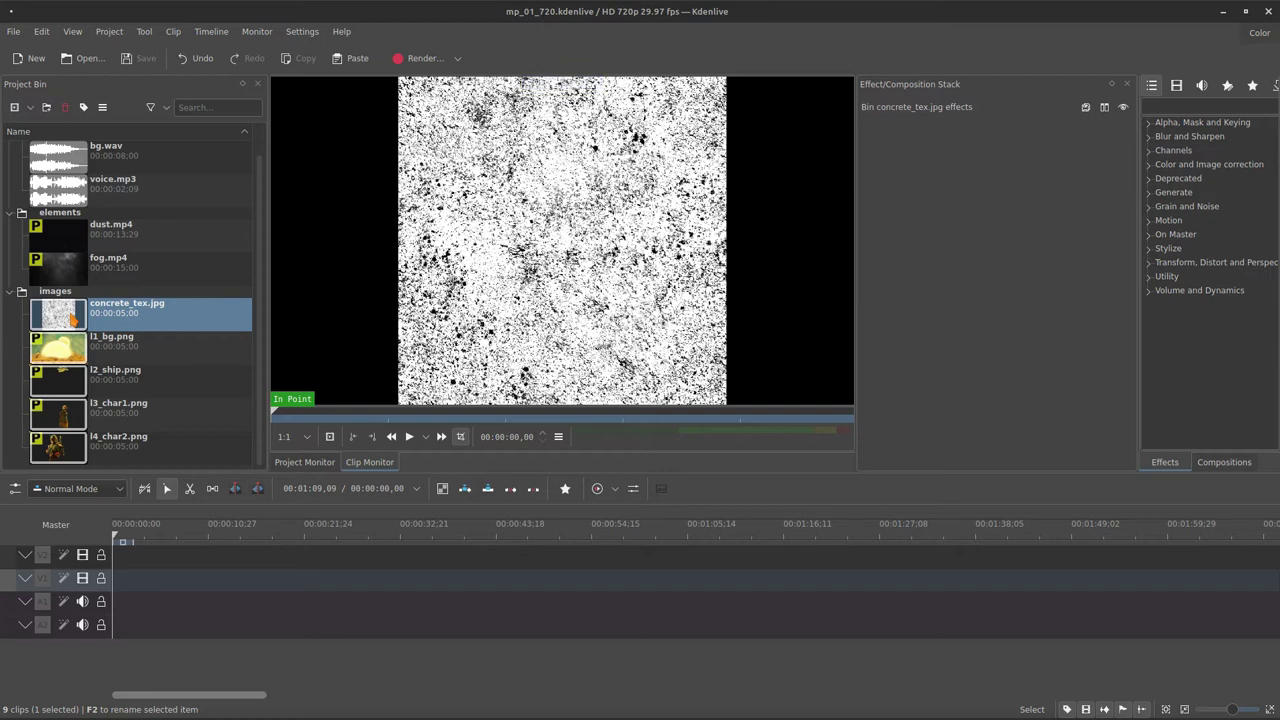
pyautogui.moveTo(57, 348); pyautogui.dragTo(118, 580)
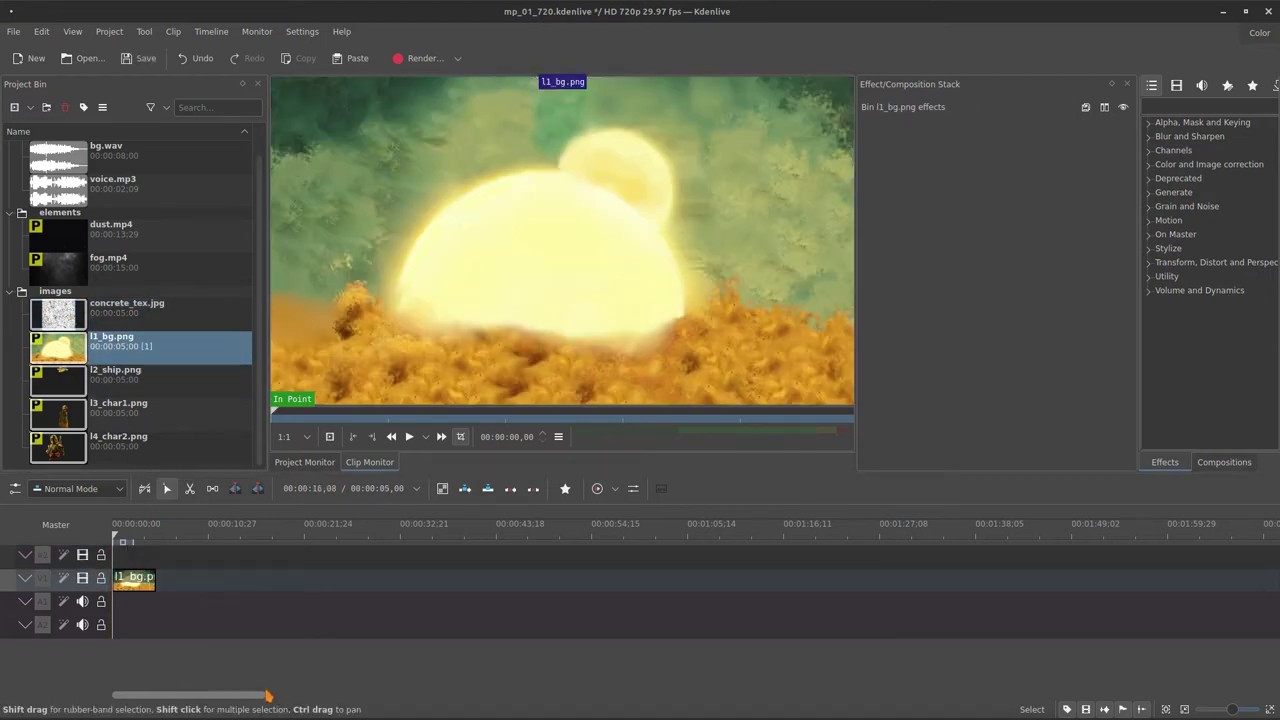
pyautogui.moveTo(247, 697); pyautogui.dragTo(145, 703)
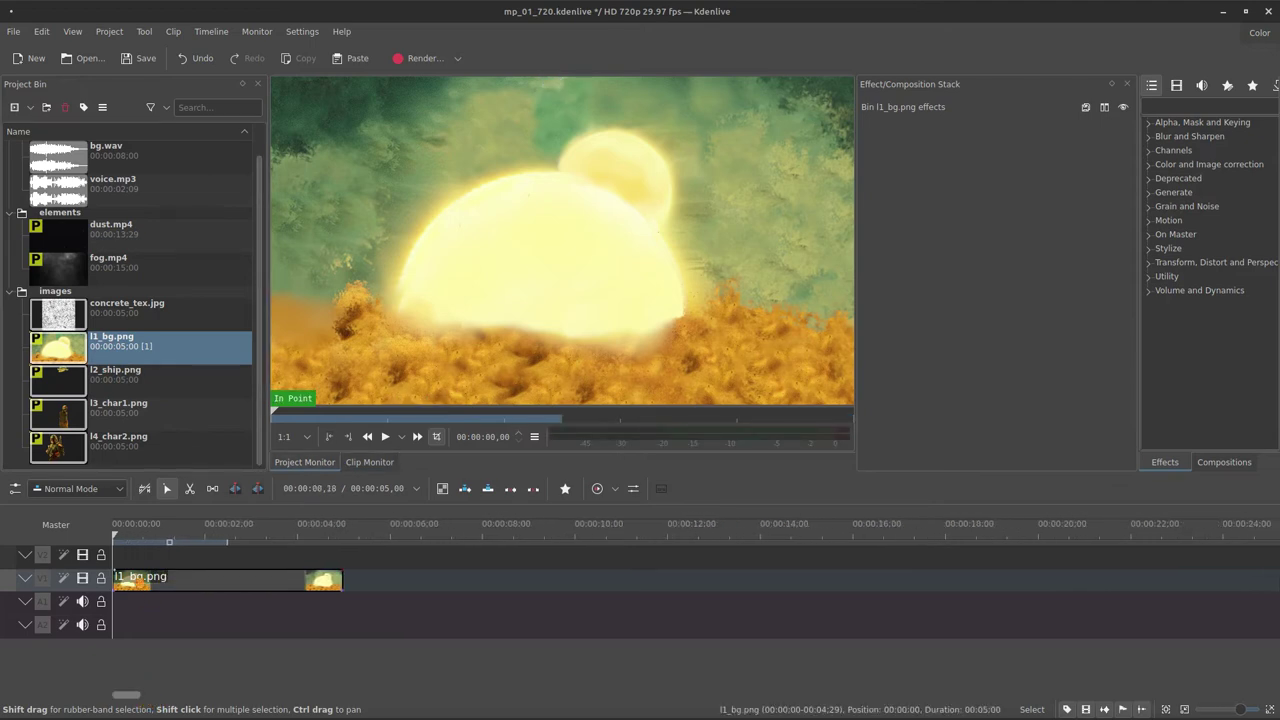
# Open the duration settings of the l1_bg.png clip on track V1 to check them, and deselect the clip
pyautogui.click(172, 577)
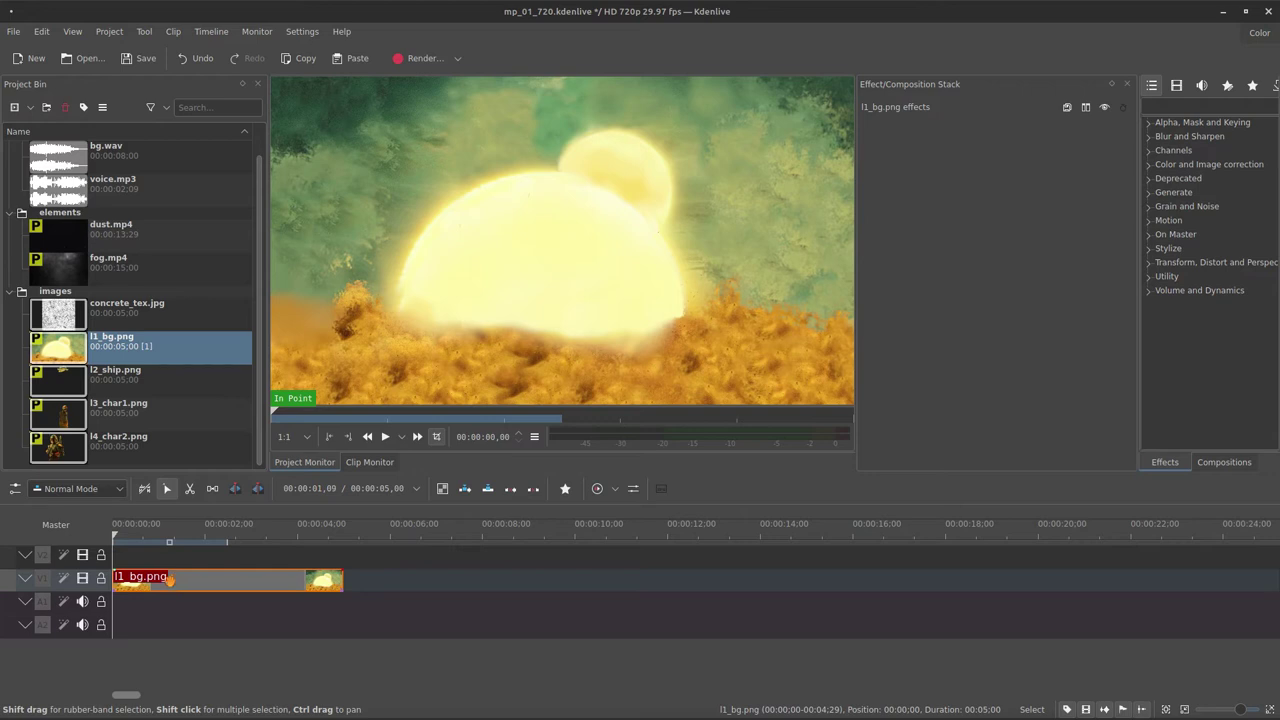
pyautogui.rightClick(172, 580)
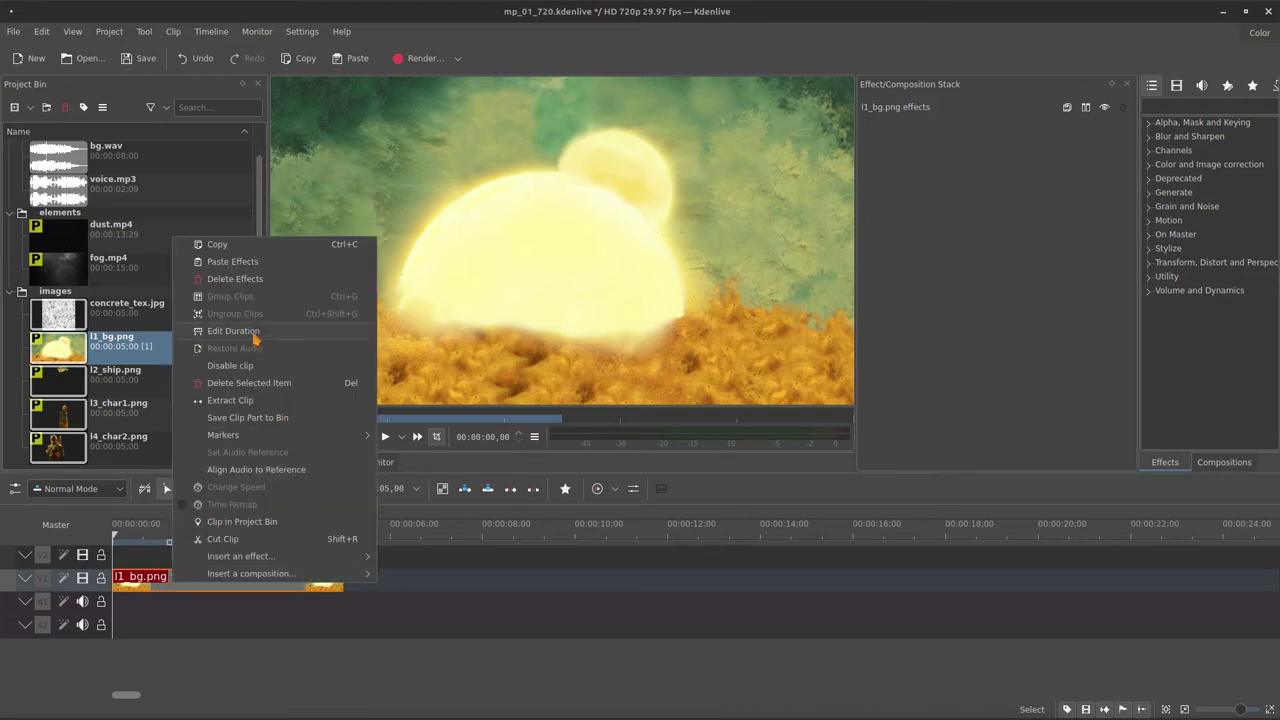
pyautogui.click(254, 333)
pyautogui.click(641, 363)
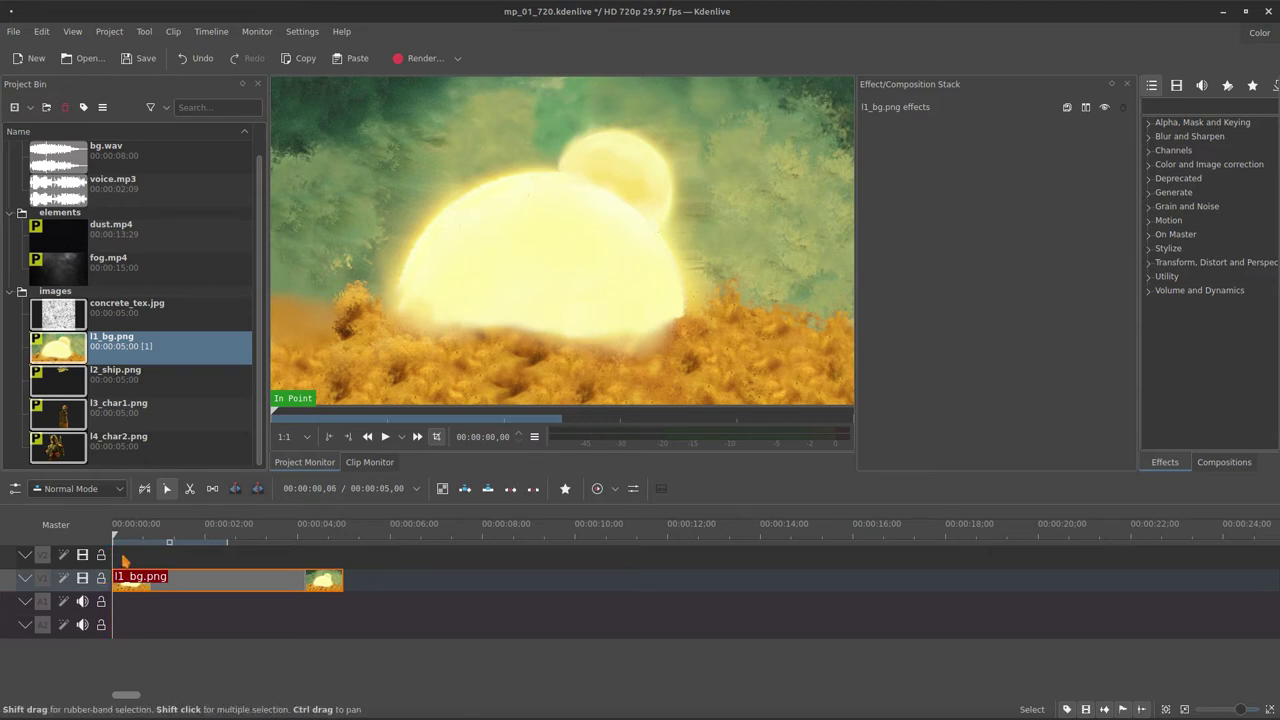
pyautogui.click(125, 561)
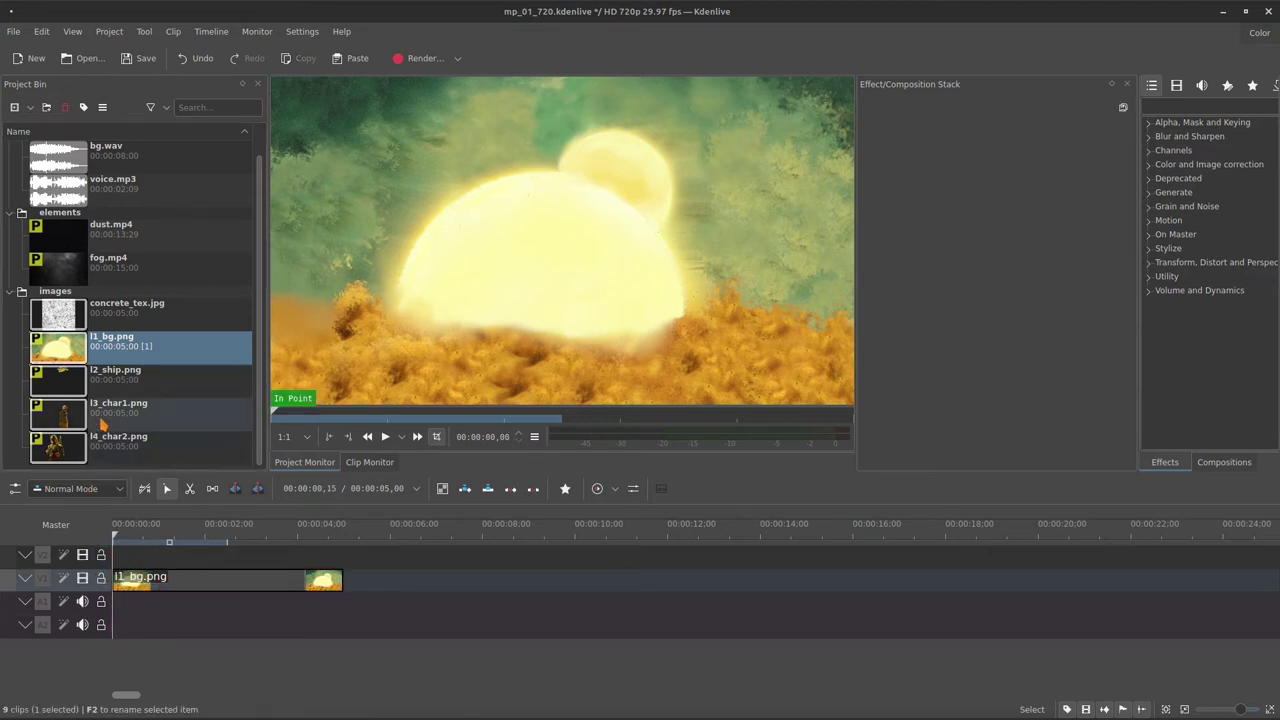
# Place l2_ship.png at the start of track V2 and insert four more video tracks above it
pyautogui.moveTo(100, 380); pyautogui.dragTo(115, 556)
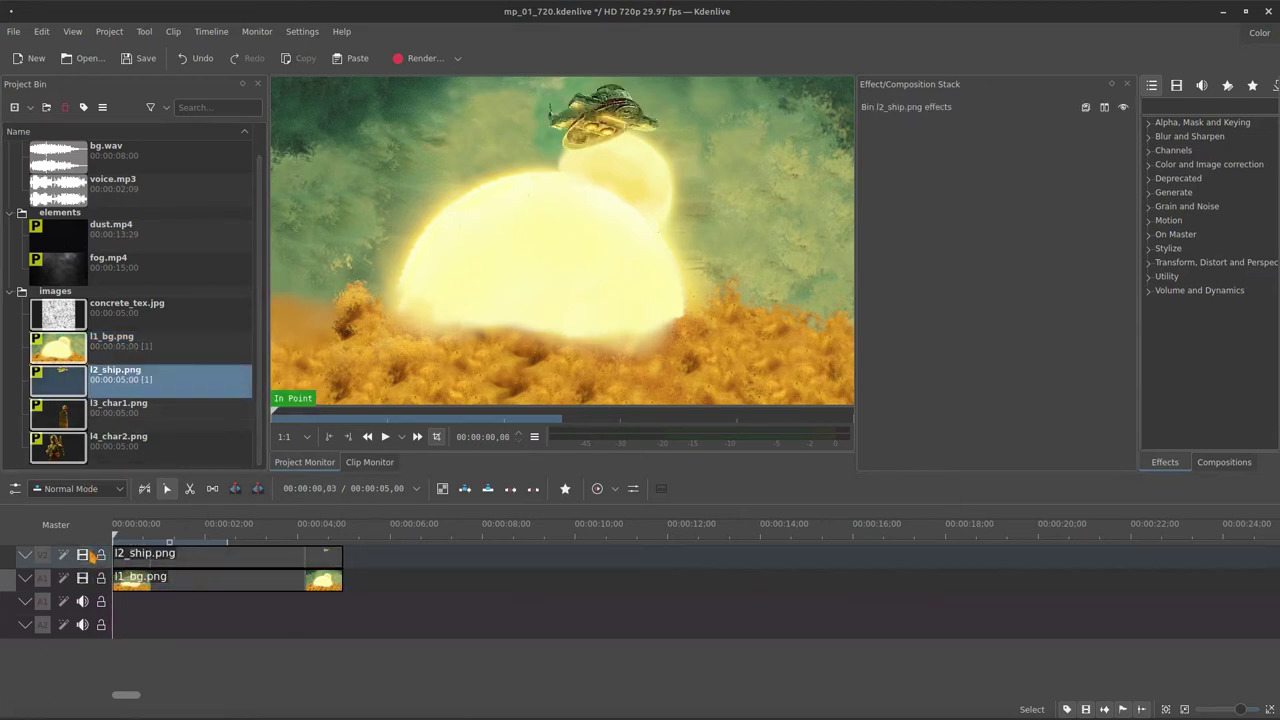
pyautogui.press('Return')
pyautogui.rightClick(81, 562)
pyautogui.click(99, 571)
pyautogui.press('Return')
pyautogui.rightClick(91, 557)
pyautogui.click(109, 567)
pyautogui.press('Return')
pyautogui.rightClick(86, 557)
pyautogui.press('Return')
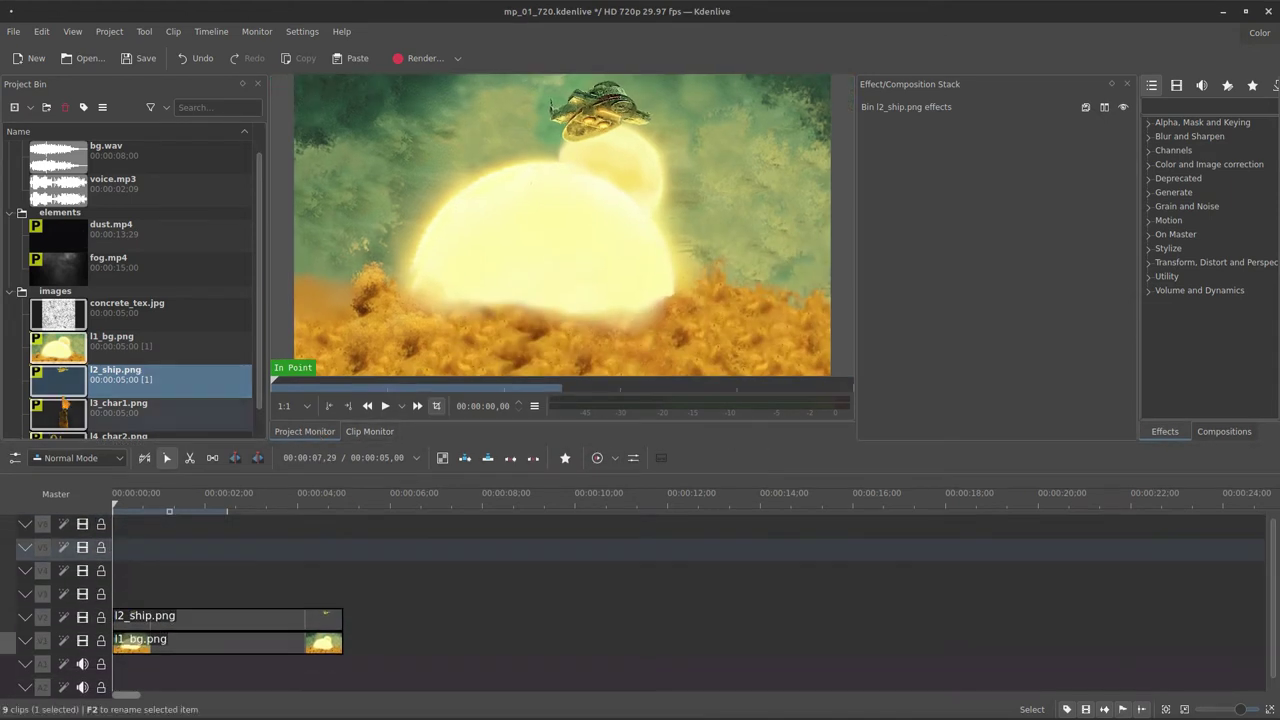
# Place l3_char1.png at the start of track V3 and l4_char2.png at the start of track V4
pyautogui.click(194, 632)
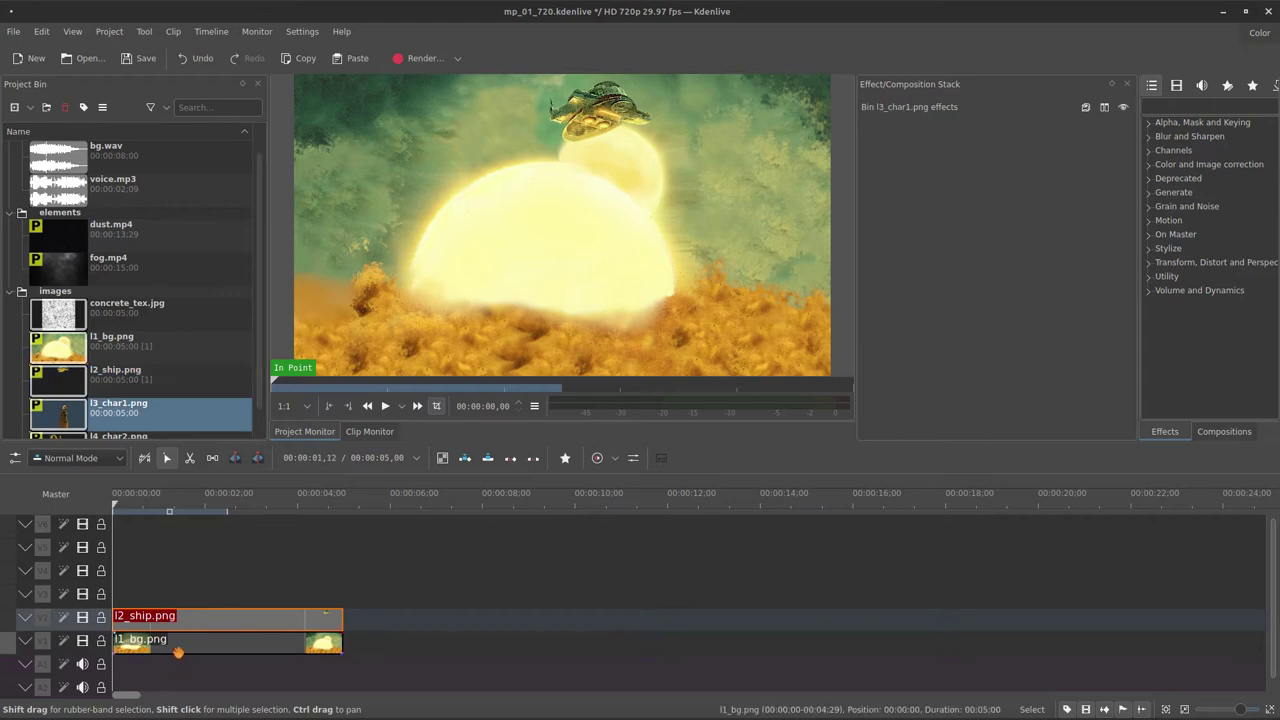
pyautogui.click(184, 648)
pyautogui.click(190, 622)
pyautogui.moveTo(66, 412); pyautogui.dragTo(112, 598)
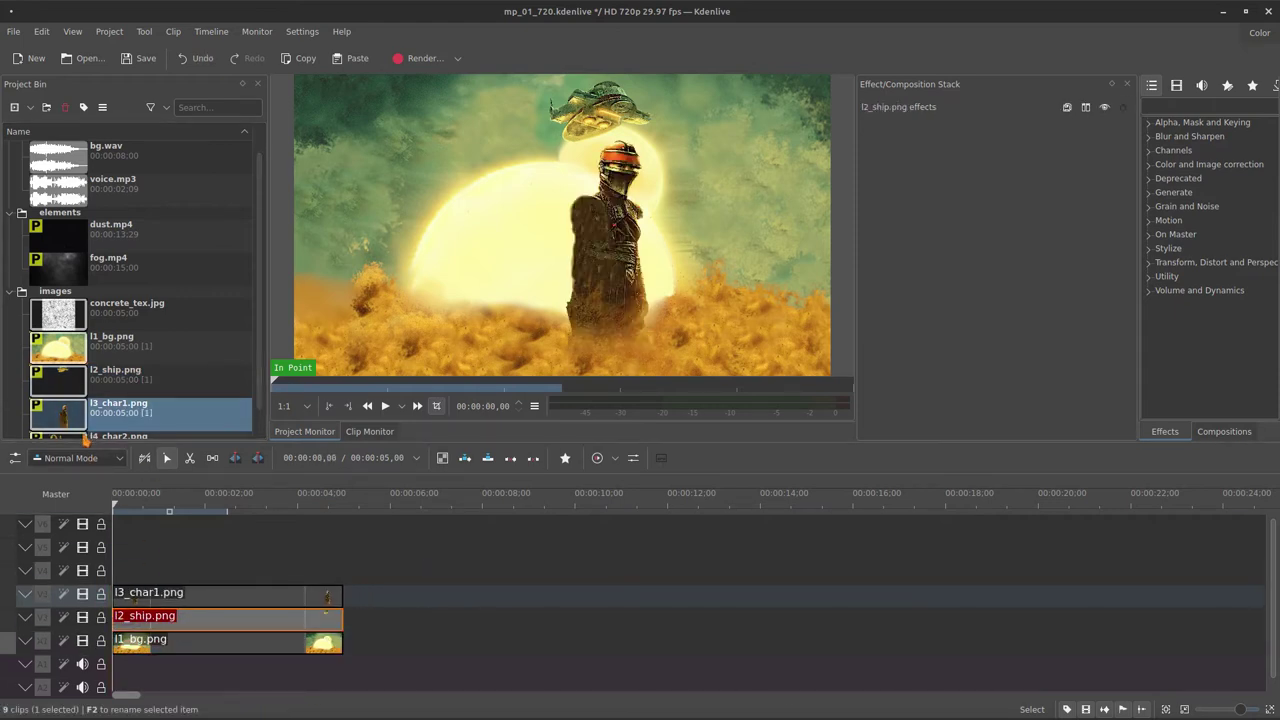
pyautogui.moveTo(91, 437); pyautogui.dragTo(116, 575)
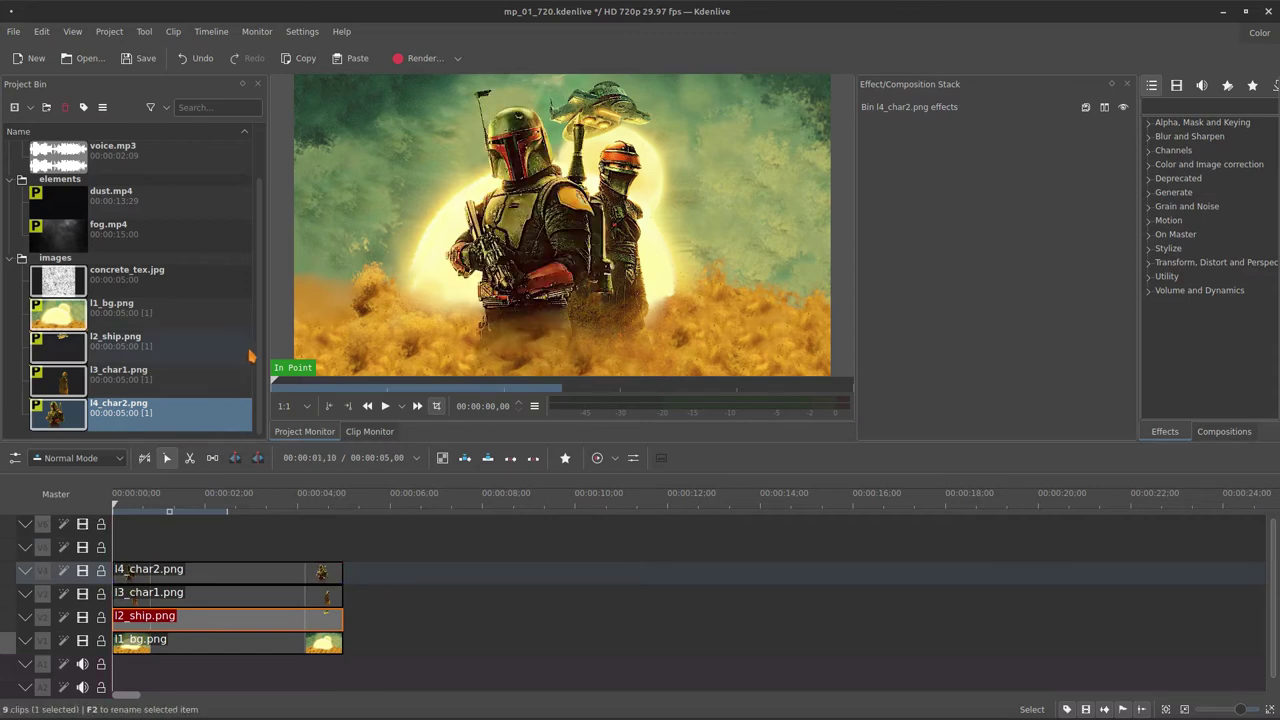
# Start a new title clip with two separate text objects, BOBA above FETT
pyautogui.click(22, 259)
pyautogui.rightClick(64, 358)
pyautogui.click(100, 437)
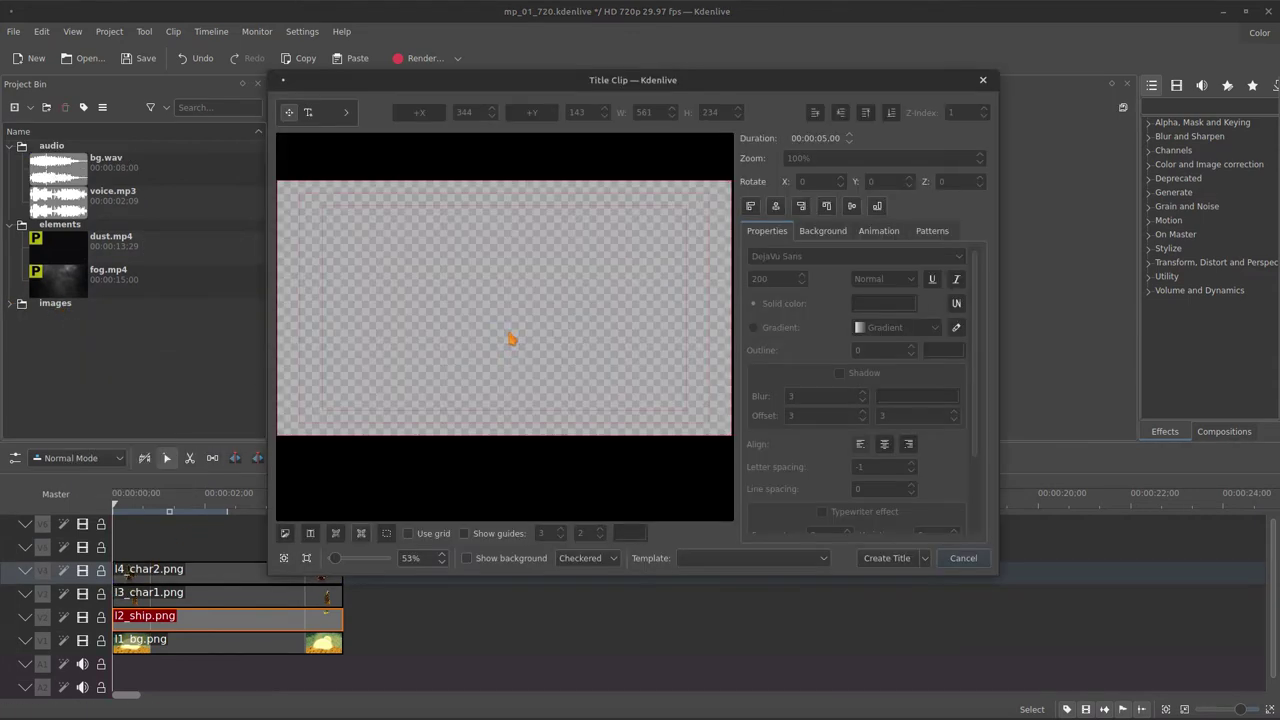
pyautogui.click(309, 113)
pyautogui.click(452, 261)
pyautogui.write('BOBA')
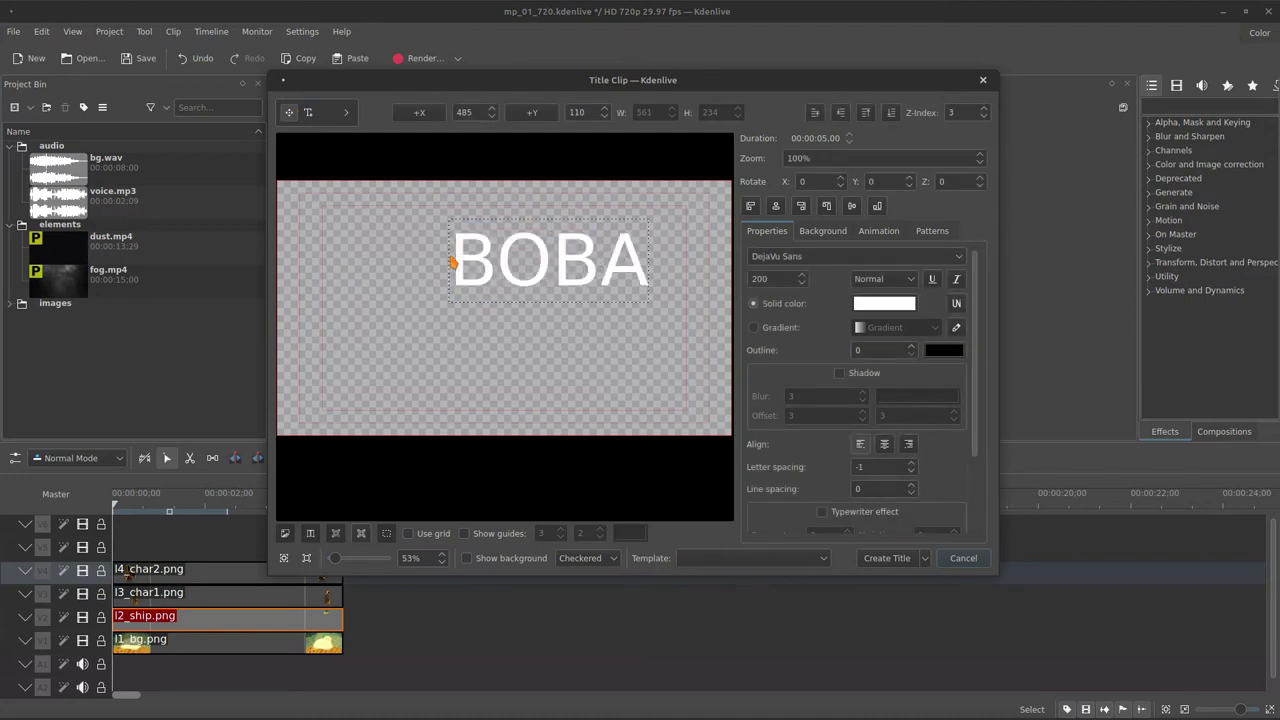
pyautogui.click(309, 115)
pyautogui.click(442, 351)
pyautogui.write('FETT')
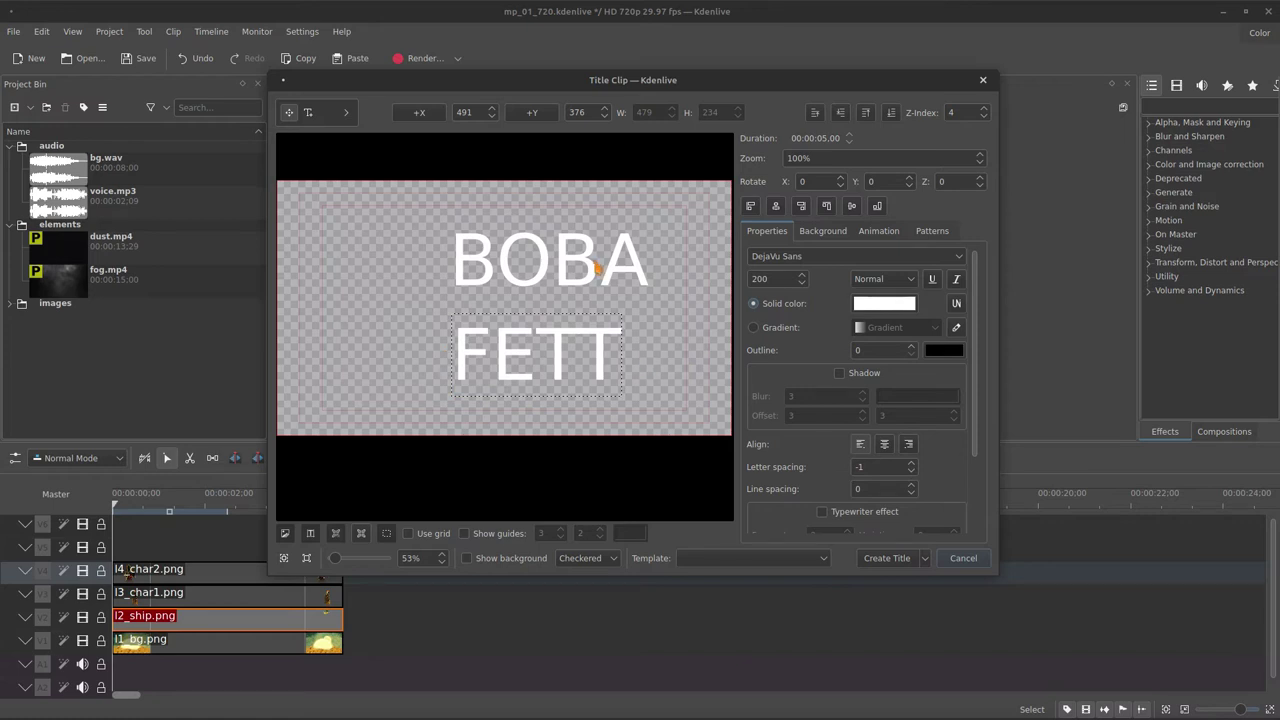
# Center BOBA horizontally and lower it to about Y 153, then move FETT beneath it to about X 365, Y 342
pyautogui.click(597, 260)
pyautogui.click(773, 210)
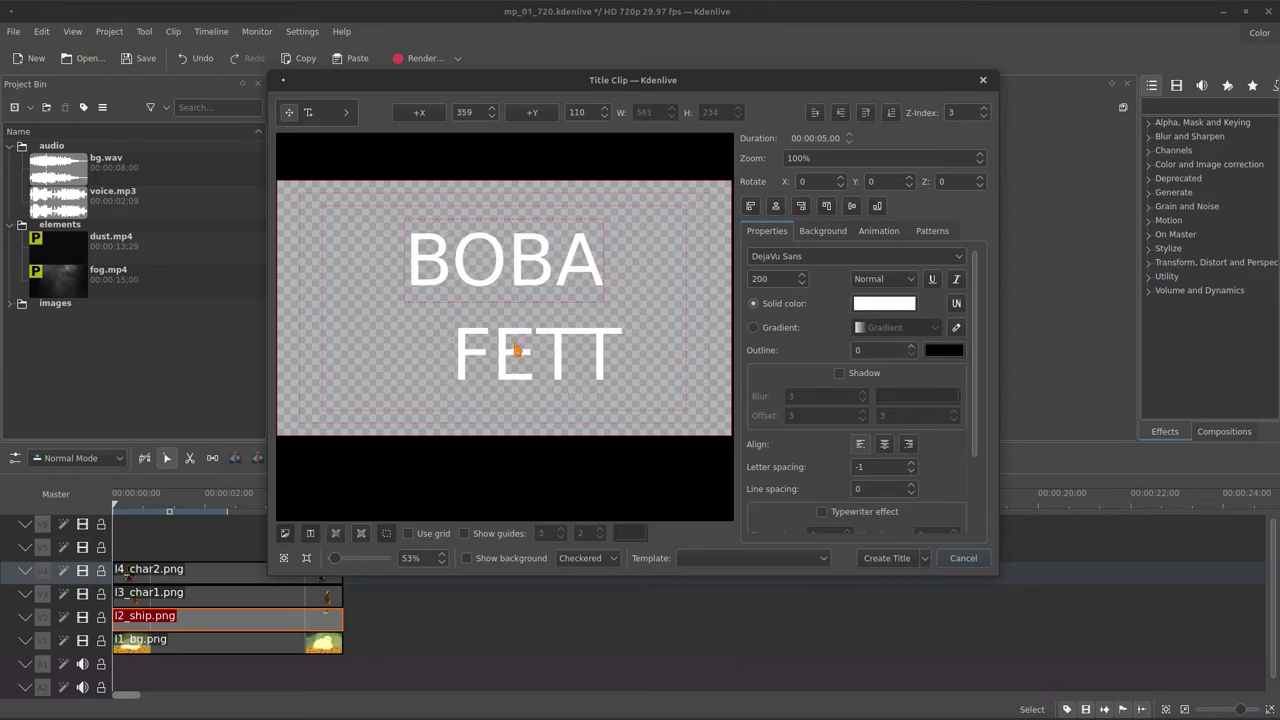
pyautogui.moveTo(491, 263); pyautogui.dragTo(490, 277)
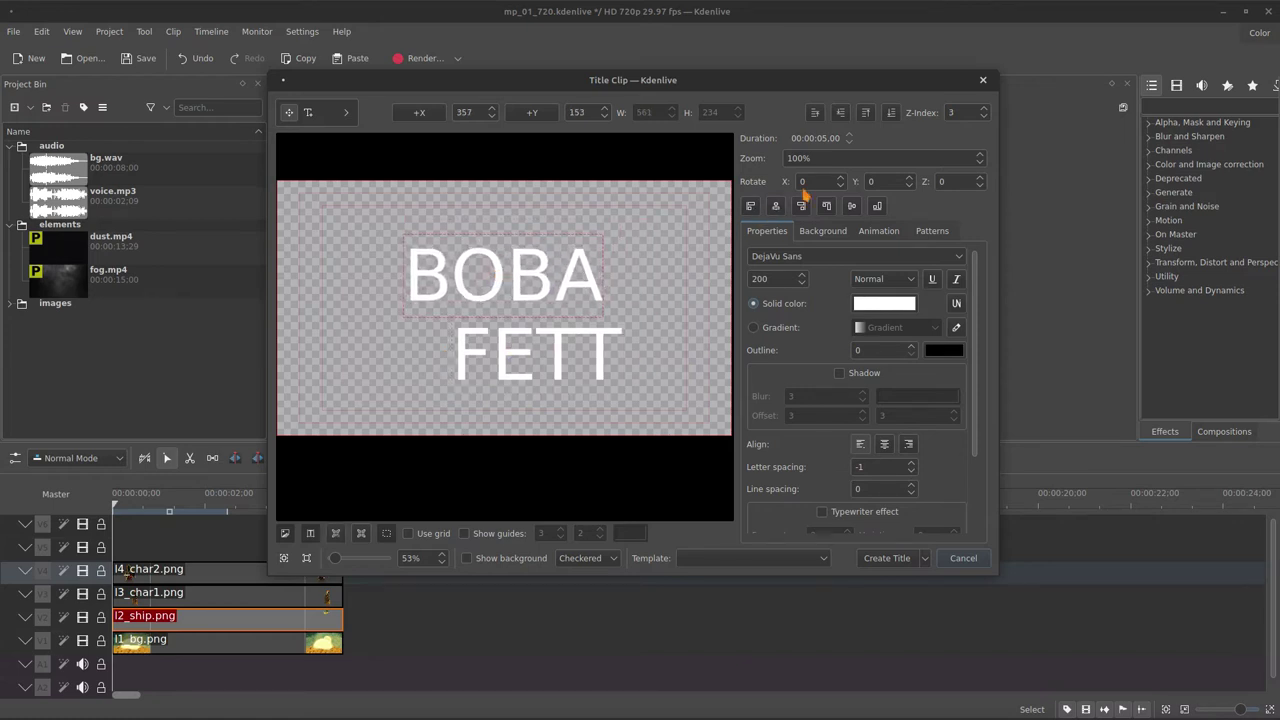
pyautogui.moveTo(503, 357); pyautogui.dragTo(456, 346)
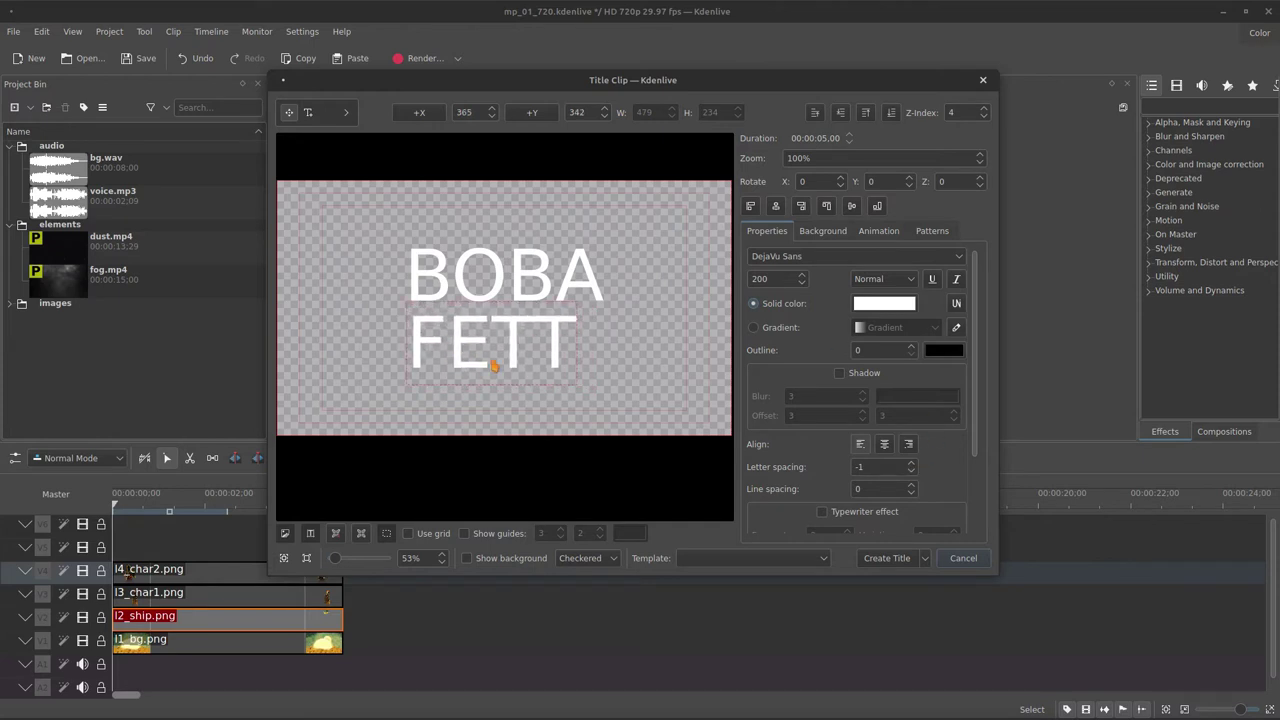
# Set the letter spacing of FETT to 10 and center it horizontally in the frame
pyautogui.click(910, 464)
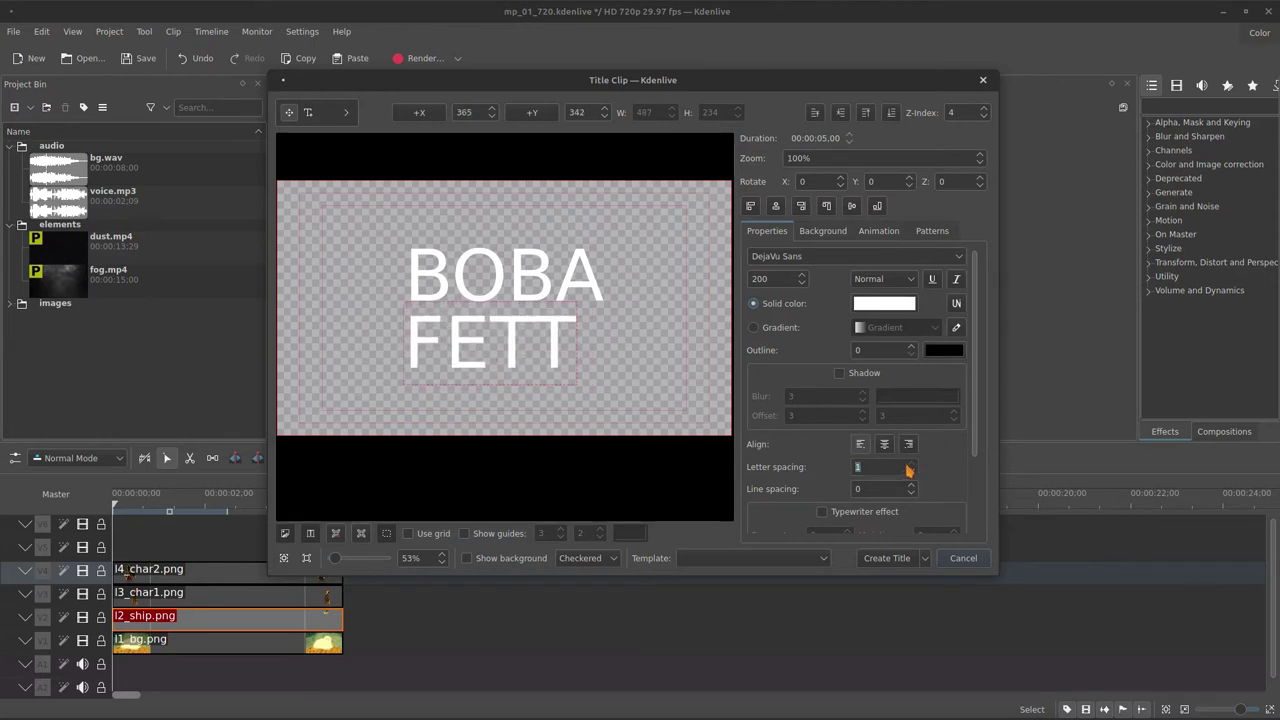
pyautogui.write('10')
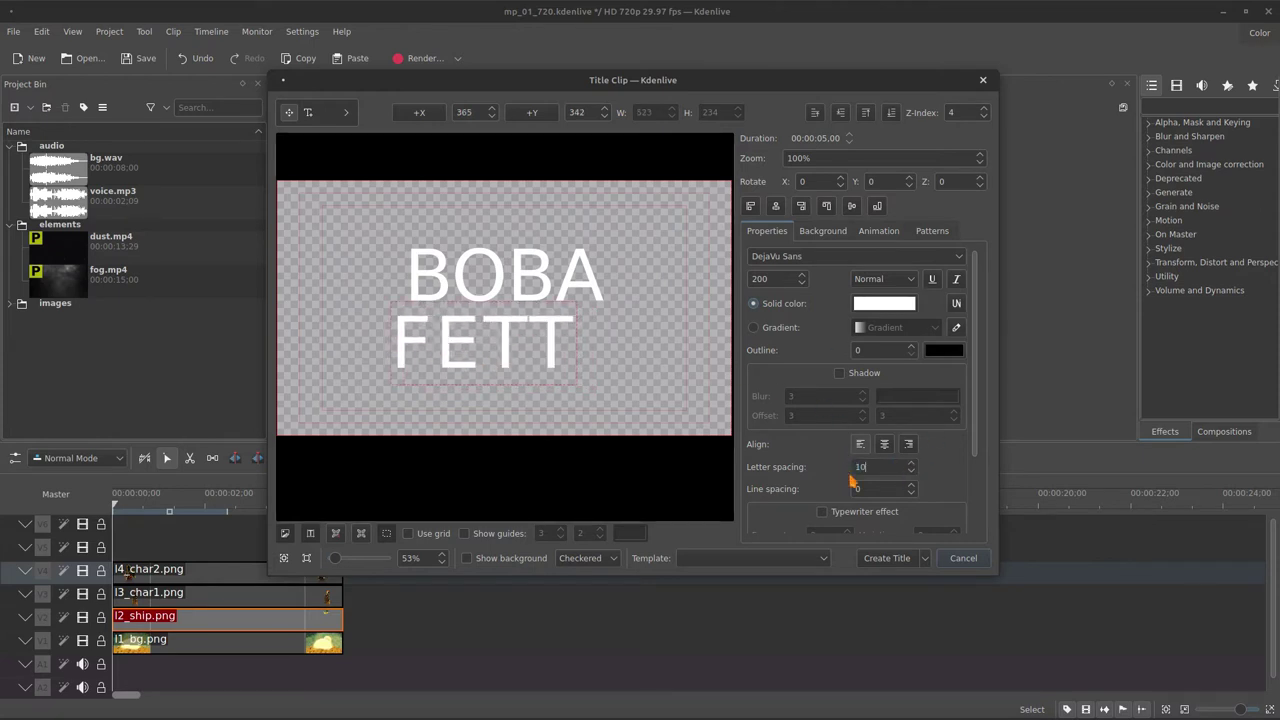
pyautogui.click(775, 207)
# Change the font of both the BOBA and FETT text objects to FreeSans
pyautogui.click(503, 296)
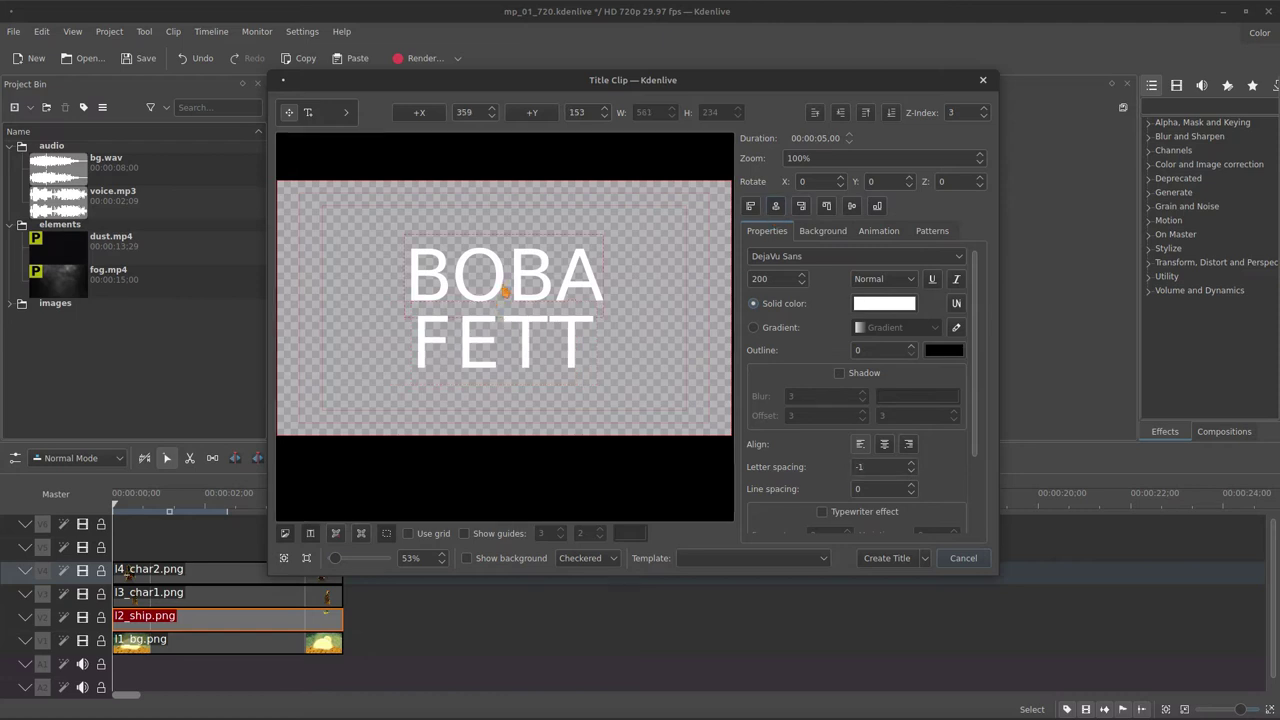
pyautogui.click(960, 260)
pyautogui.click(1058, 330)
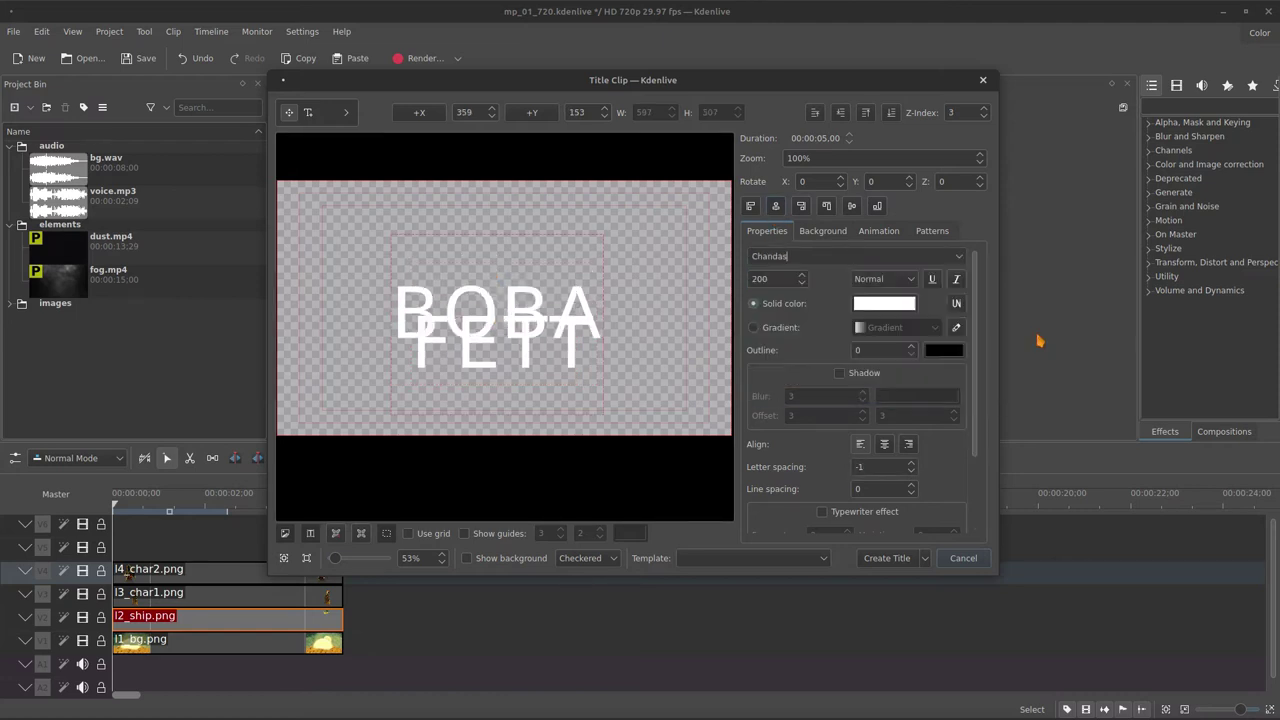
pyautogui.click(957, 260)
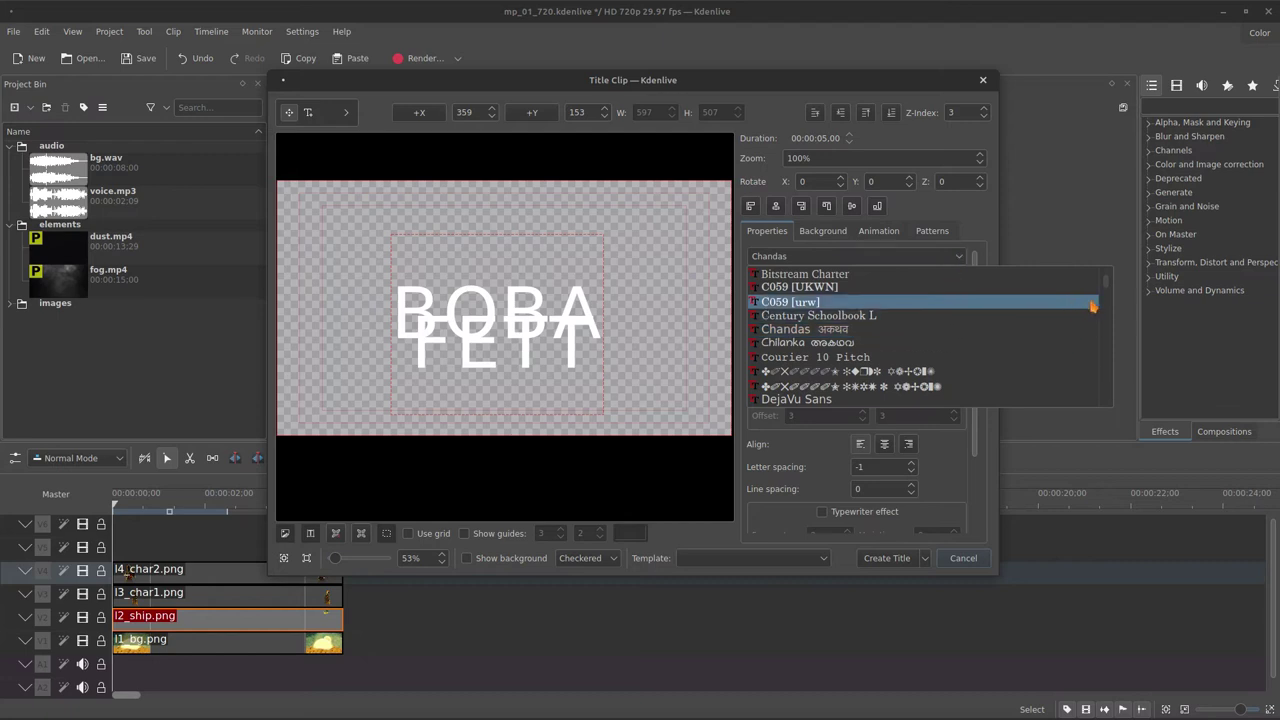
pyautogui.scroll(-3, 1108, 297)
pyautogui.scroll(-1, 1108, 297)
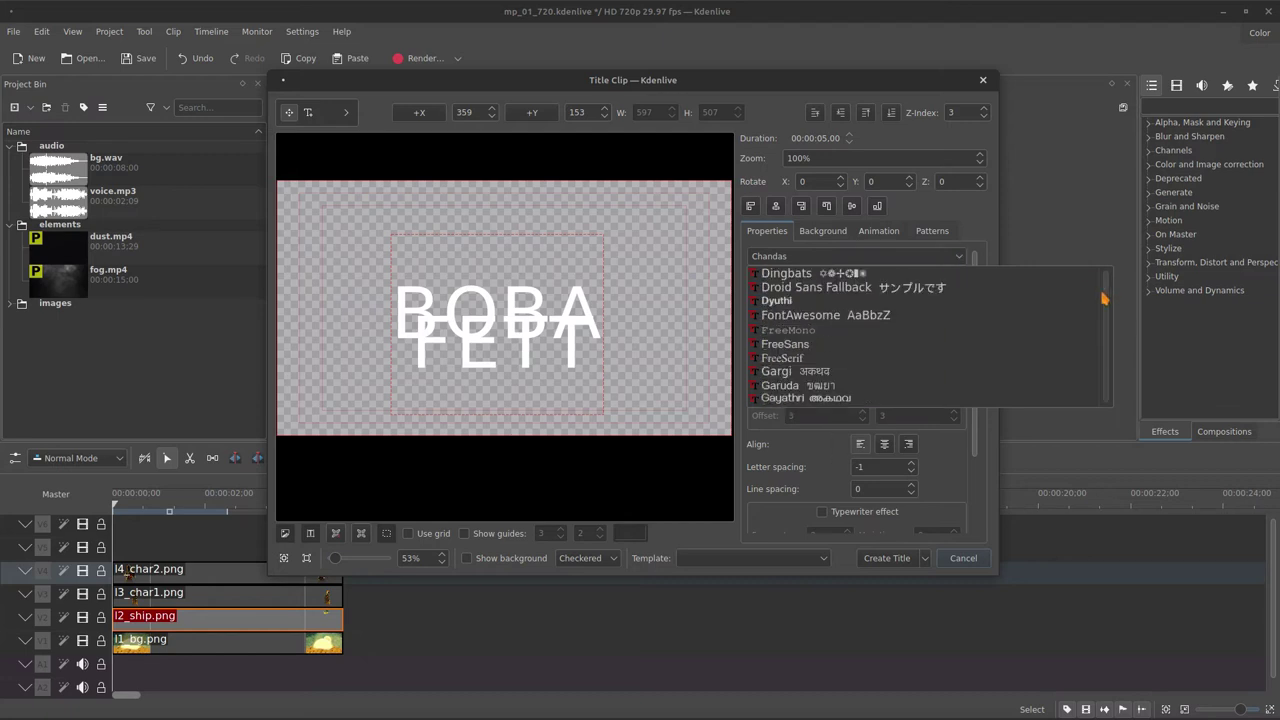
pyautogui.click(823, 348)
pyautogui.click(549, 339)
pyautogui.click(955, 256)
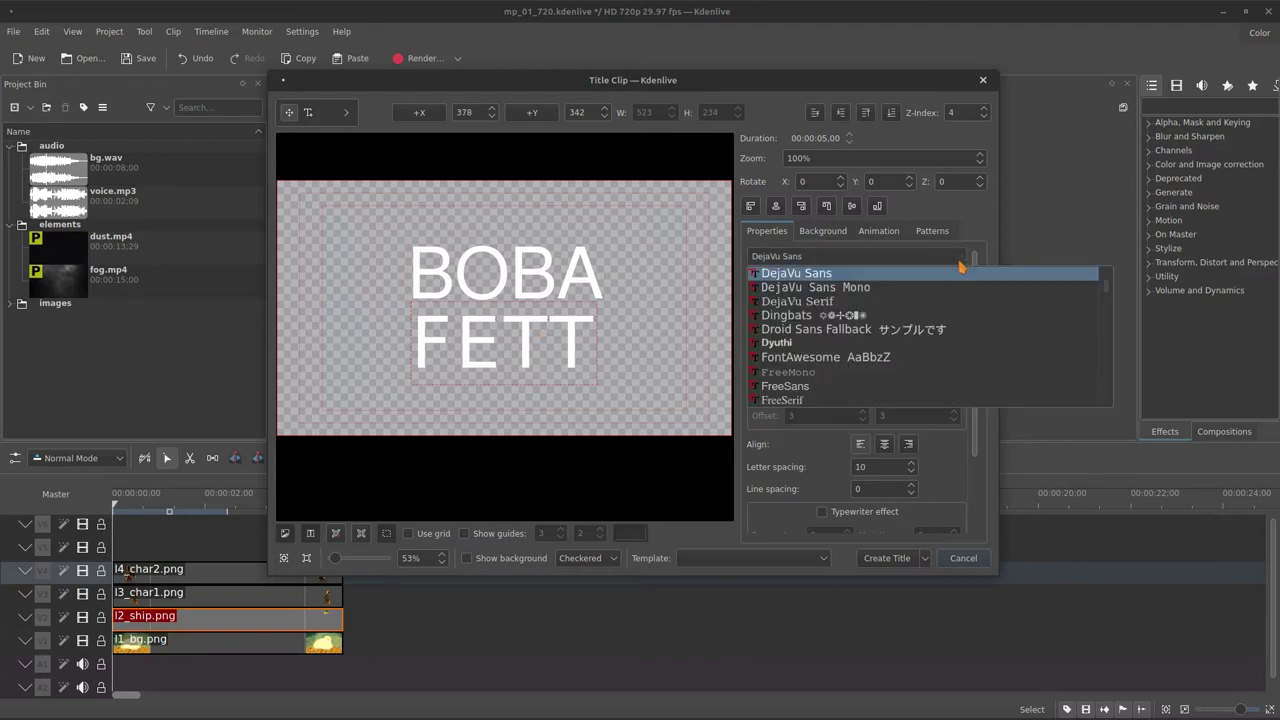
pyautogui.click(878, 390)
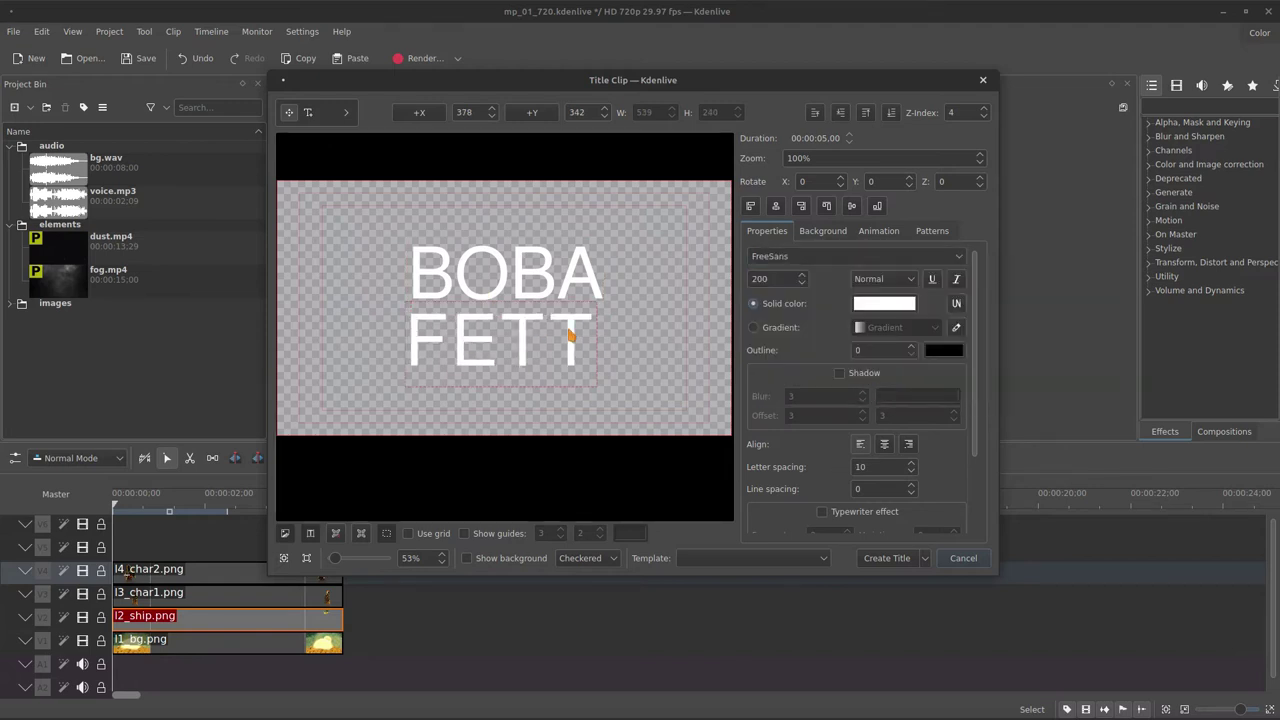
# Set the font weight of both the BOBA and FETT text objects to Bold
pyautogui.click(555, 280)
pyautogui.click(912, 279)
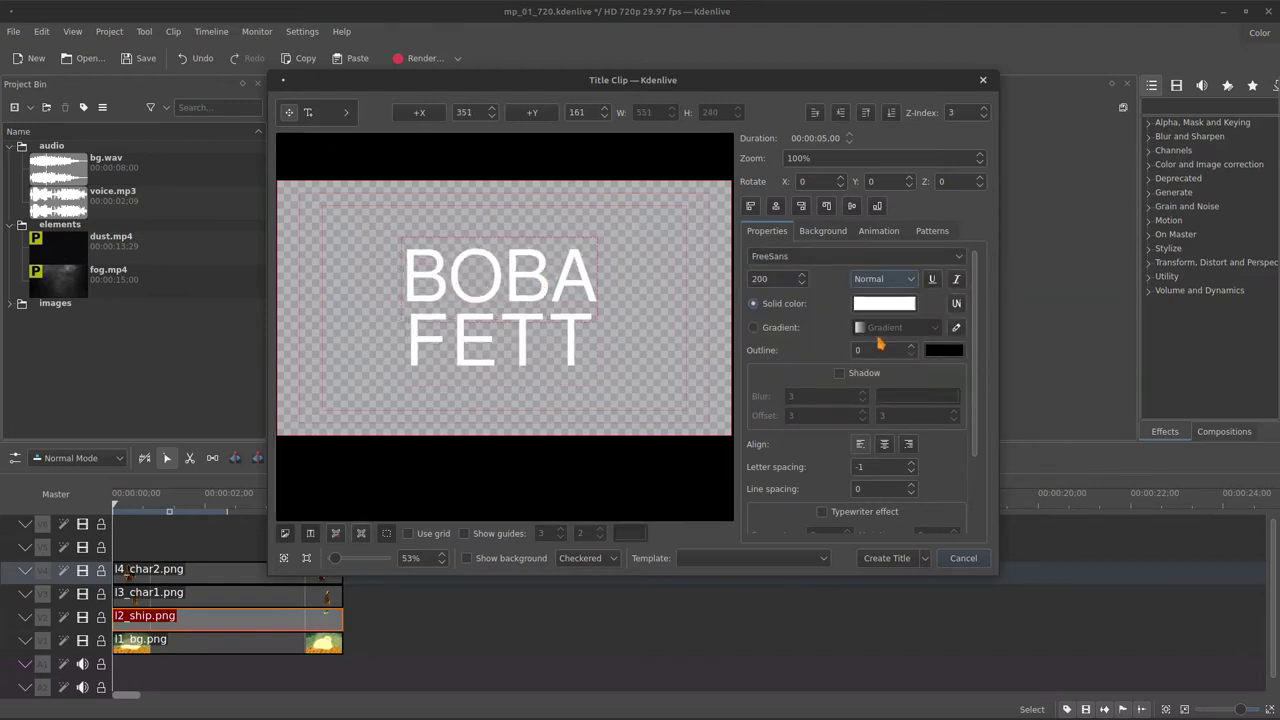
pyautogui.click(862, 338)
pyautogui.click(537, 345)
pyautogui.click(862, 280)
pyautogui.click(862, 338)
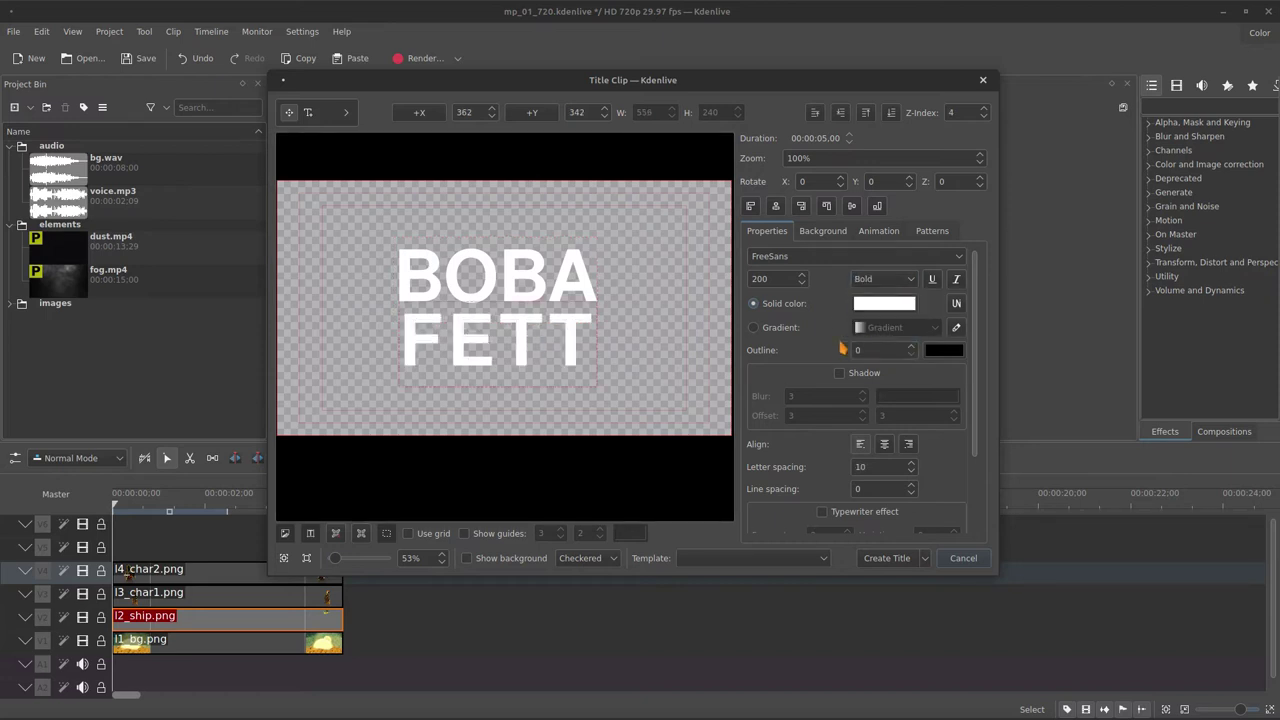
# Set the letter spacing of FETT to 16 and line it up under BOBA at about X 331, Y 335
pyautogui.moveTo(452, 344); pyautogui.dragTo(450, 338)
pyautogui.click(911, 462)
pyautogui.click(911, 462)
pyautogui.write('16')
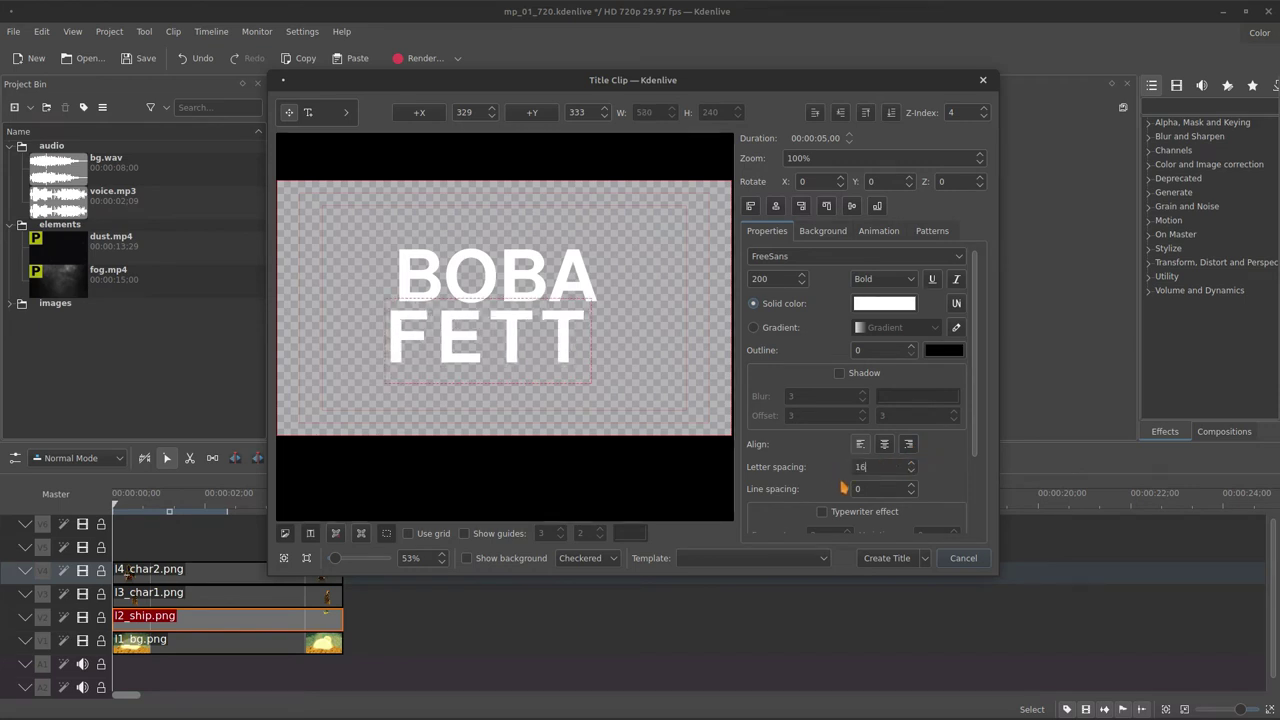
pyautogui.click(777, 207)
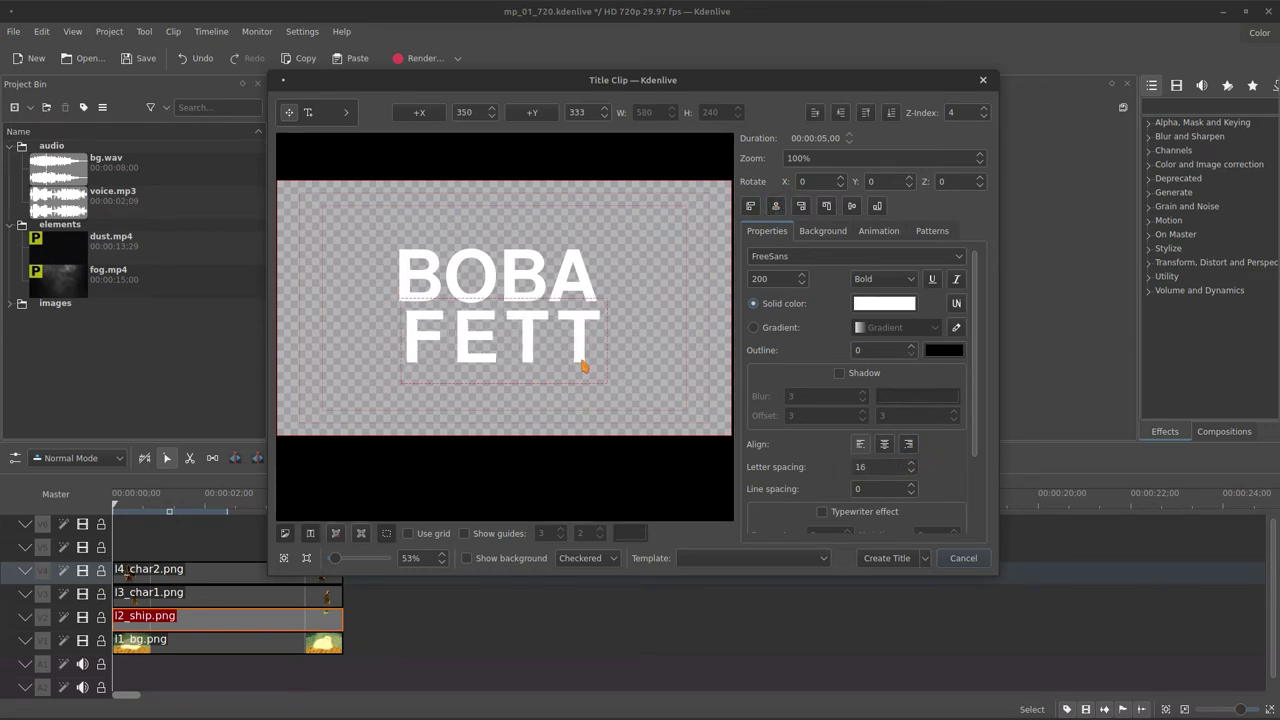
pyautogui.moveTo(578, 338); pyautogui.dragTo(569, 335)
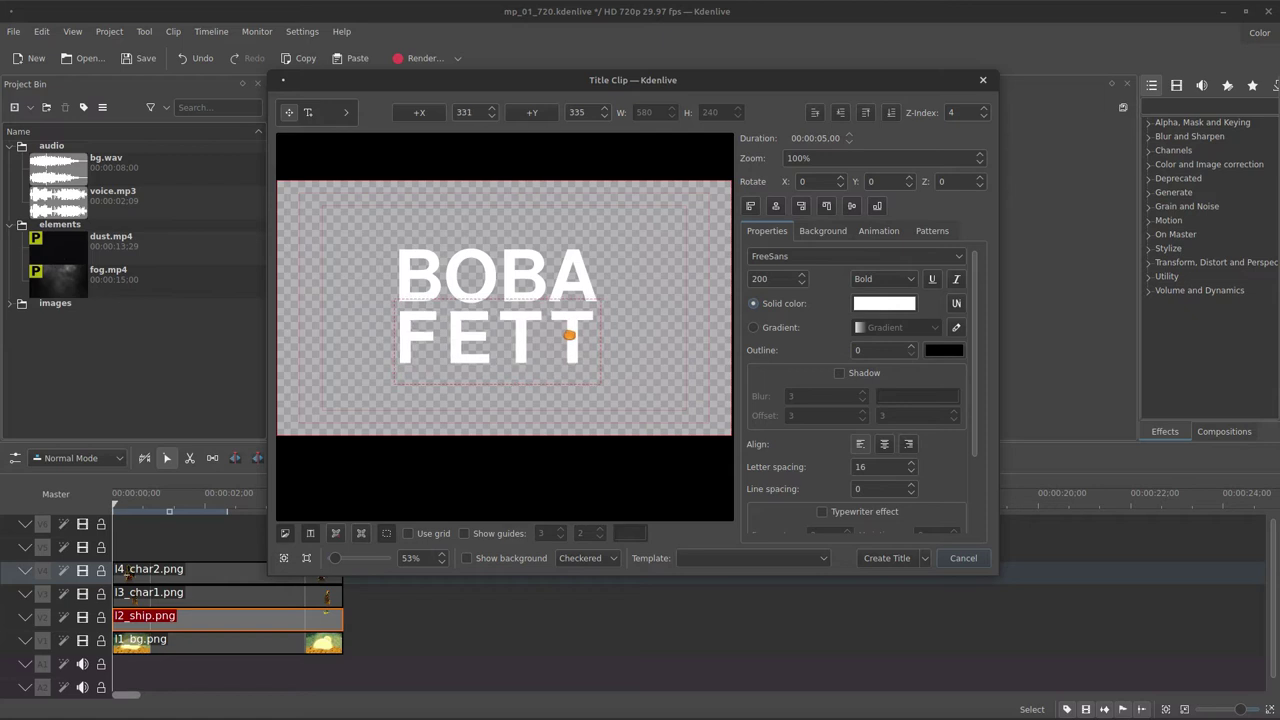
# Create the BOBA FETT title clip and place it at the start of track V5
pyautogui.click(886, 558)
pyautogui.moveTo(45, 326); pyautogui.dragTo(113, 566)
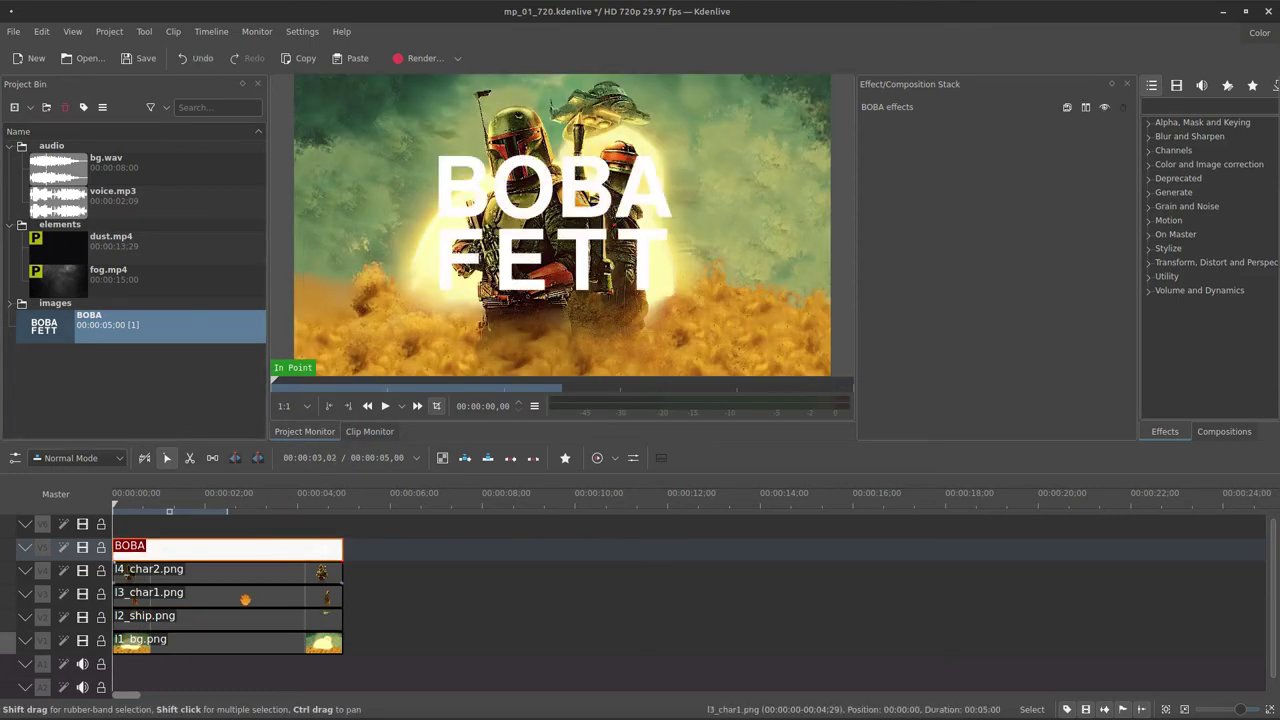
# Add the Transform and keyframable Lens Correction effects to the l1_bg.png clip on track V1
pyautogui.click(210, 645)
pyautogui.click(566, 458)
pyautogui.moveTo(572, 490); pyautogui.dragTo(310, 650)
pyautogui.click(1241, 107)
pyautogui.write('len')
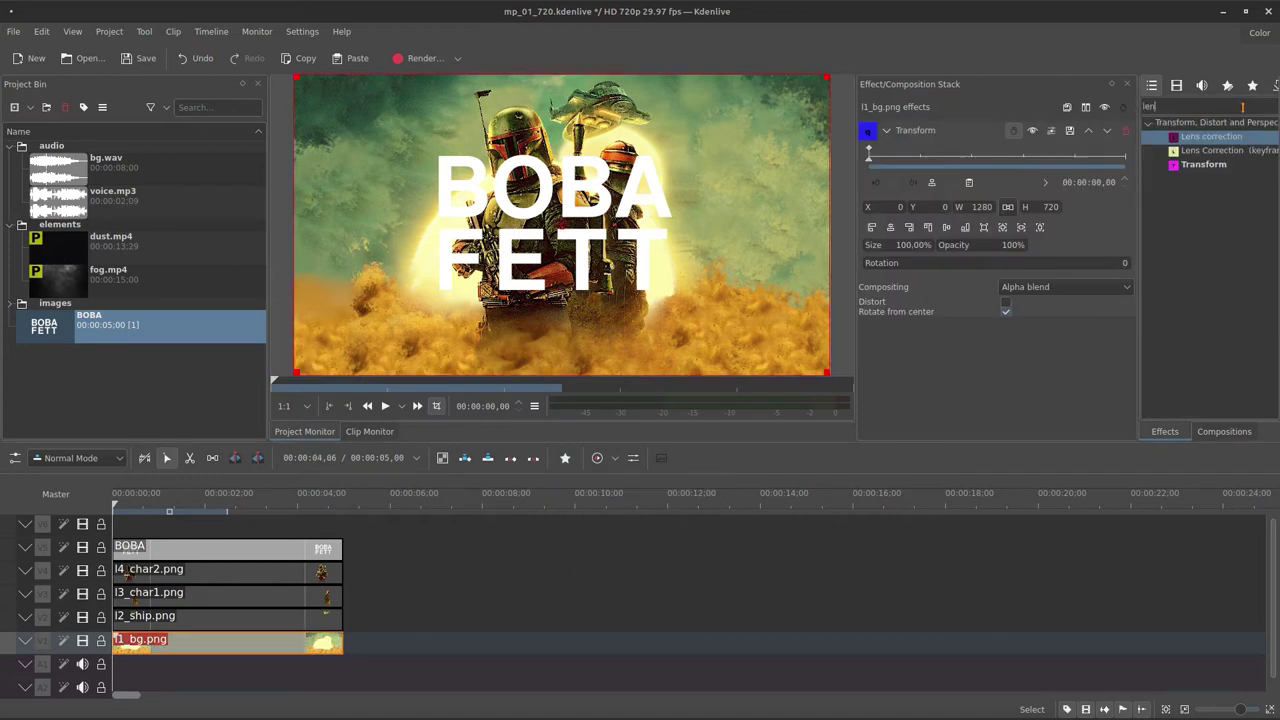
pyautogui.click(1206, 152)
pyautogui.moveTo(1206, 152); pyautogui.dragTo(950, 357)
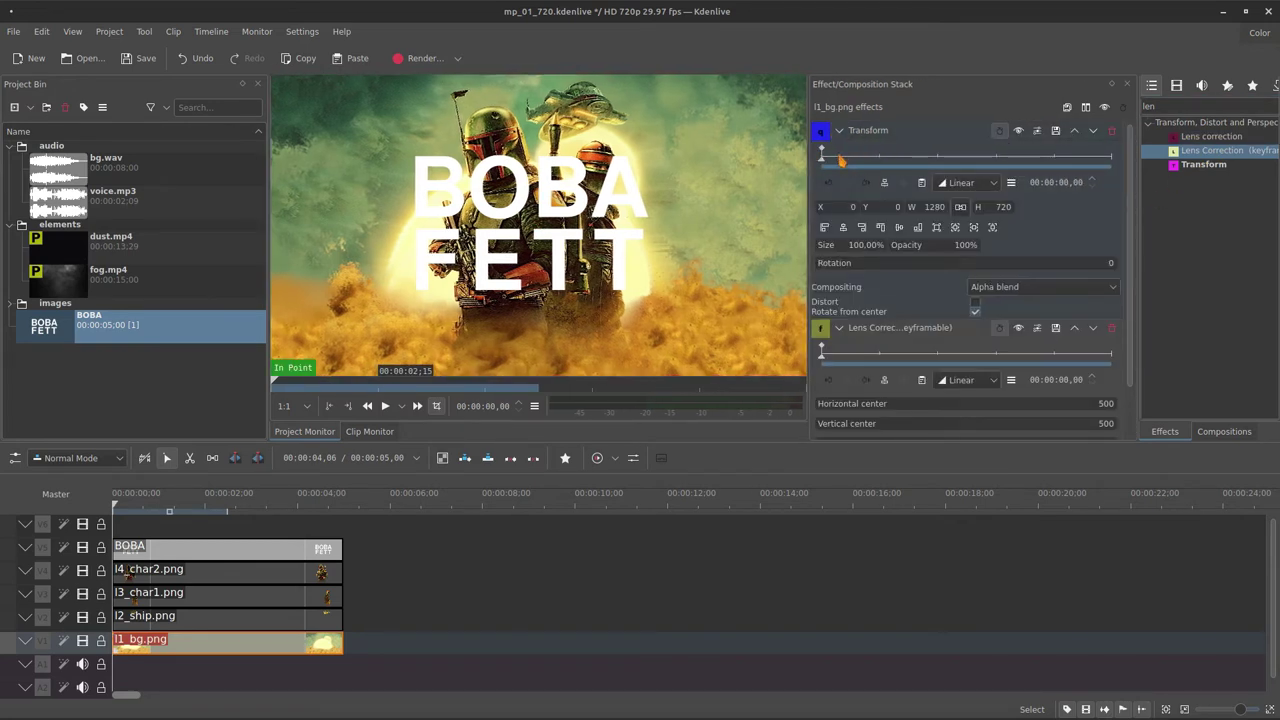
# Add Transform keyframes to l1_bg.png at its last frame, 00:00:04,29, and at 00:00:02,00
pyautogui.click(840, 163)
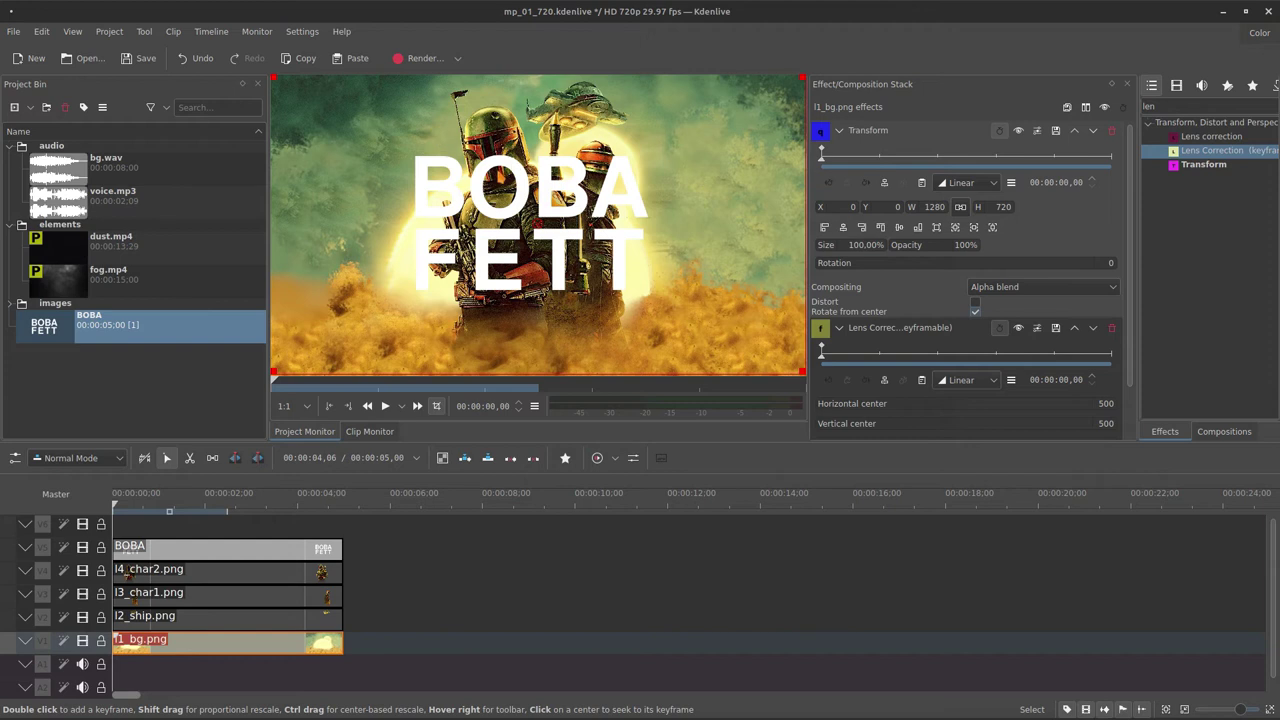
pyautogui.press('End')
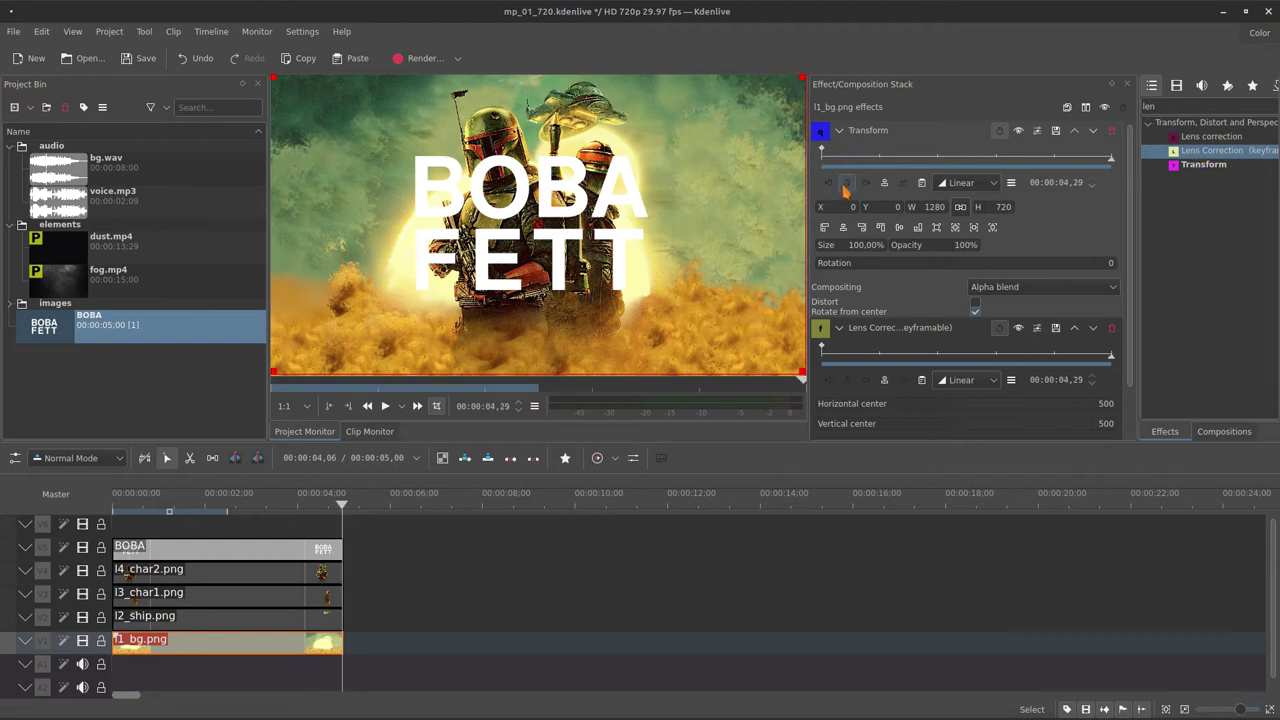
pyautogui.click(846, 183)
pyautogui.moveTo(930, 163)
pyautogui.mouseDown()
pyautogui.moveTo(876, 168)
pyautogui.moveTo(940, 170)
pyautogui.mouseUp()
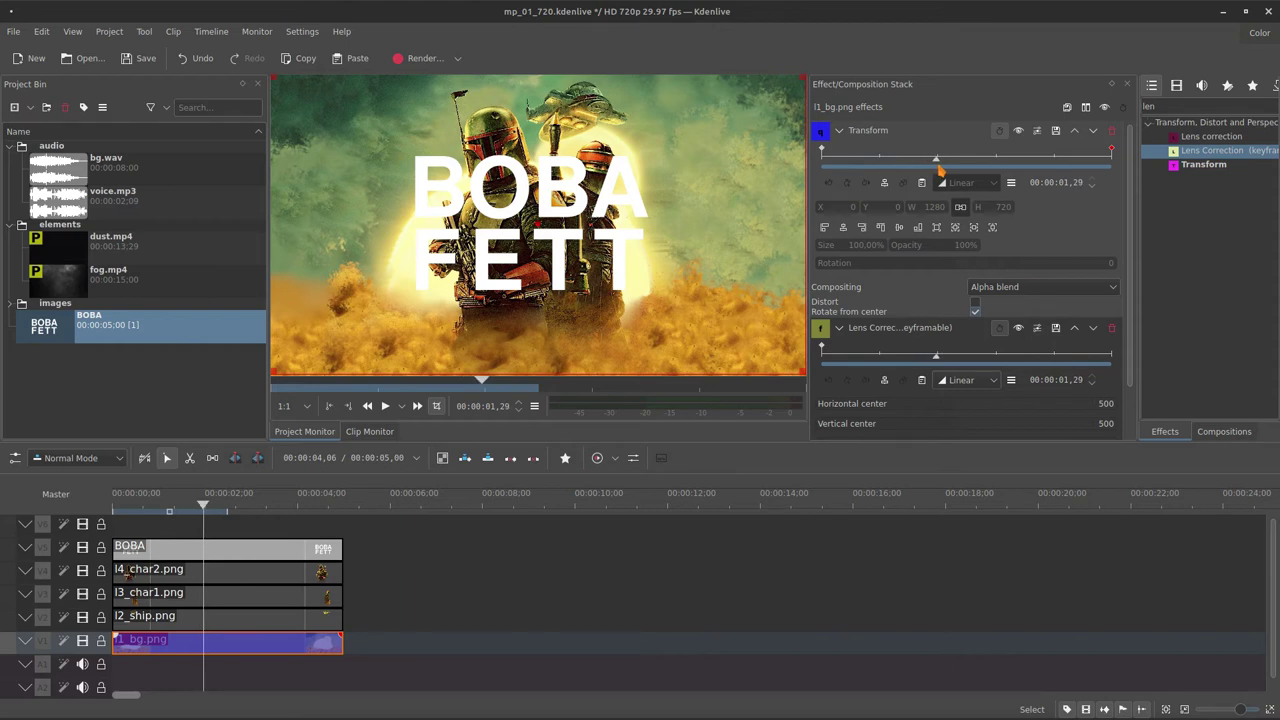
pyautogui.click(940, 170)
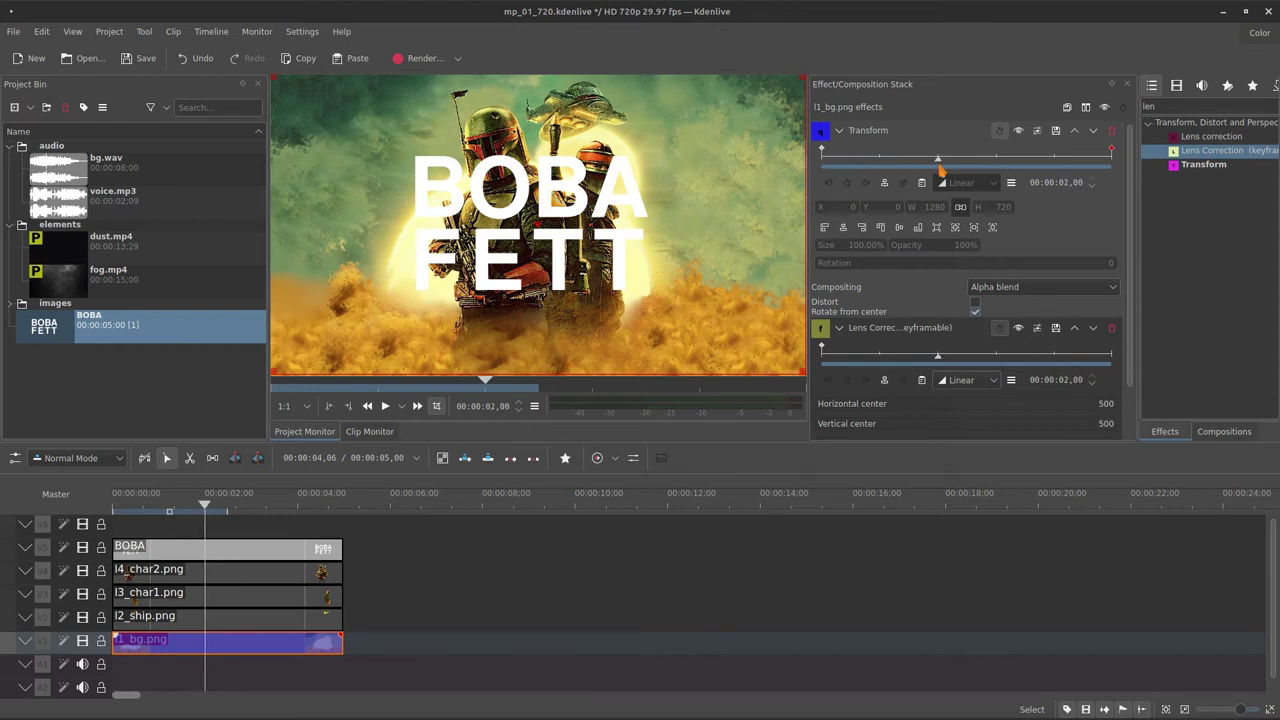
pyautogui.click(850, 181)
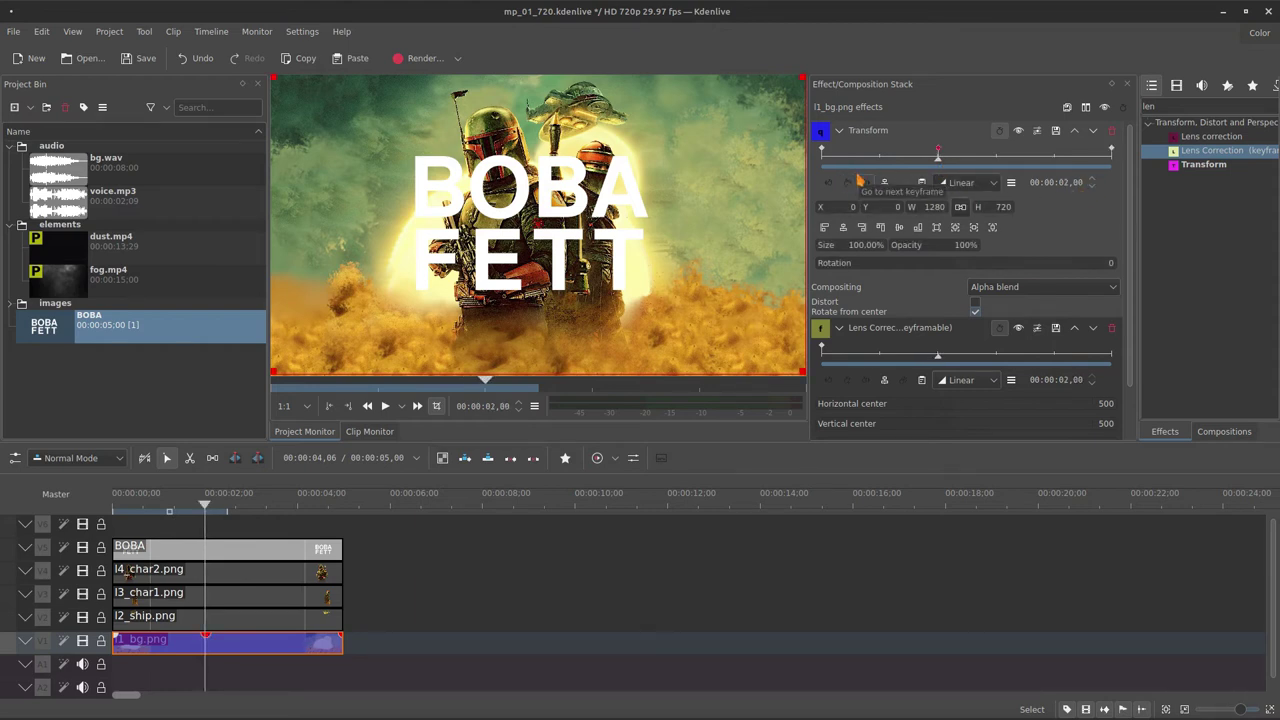
# Set the Transform size to 130% at the first keyframe and 105% at 00:00:02,00, and preview the zoom from the start
pyautogui.moveTo(858, 158); pyautogui.dragTo(807, 159)
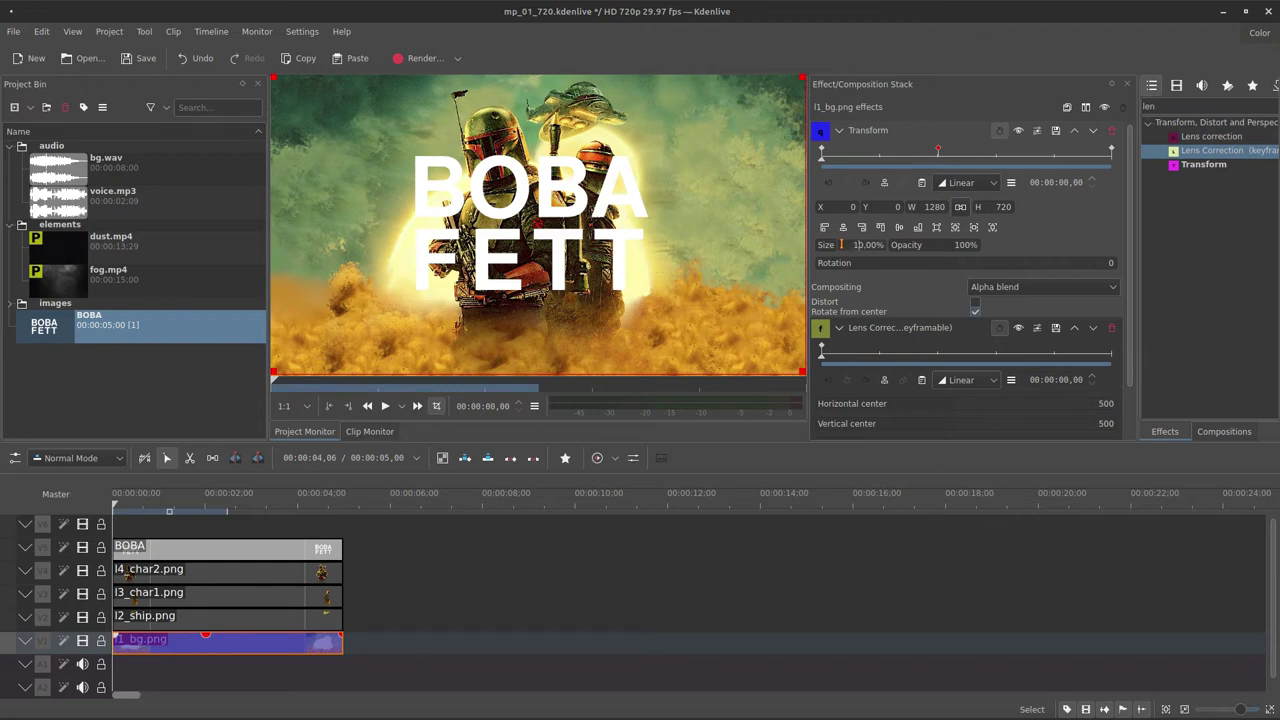
pyautogui.press('Return')
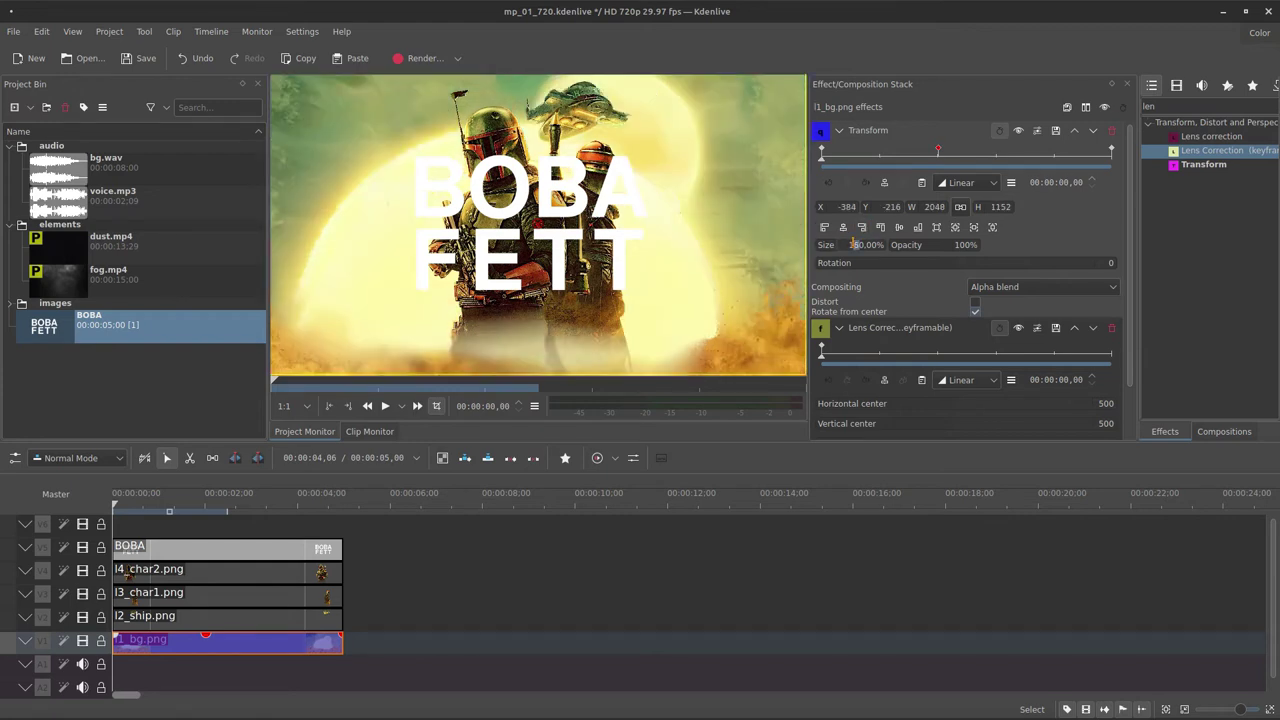
pyautogui.press('Return')
pyautogui.click(938, 168)
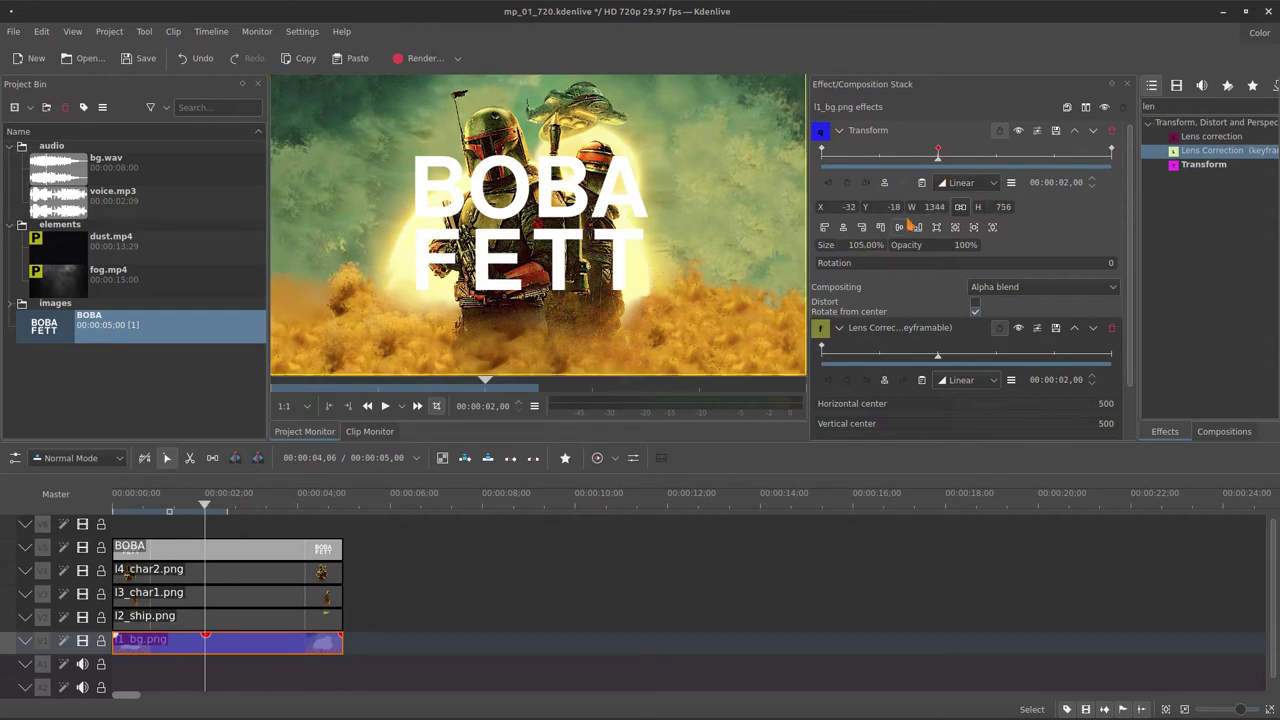
pyautogui.moveTo(862, 245); pyautogui.dragTo(911, 221)
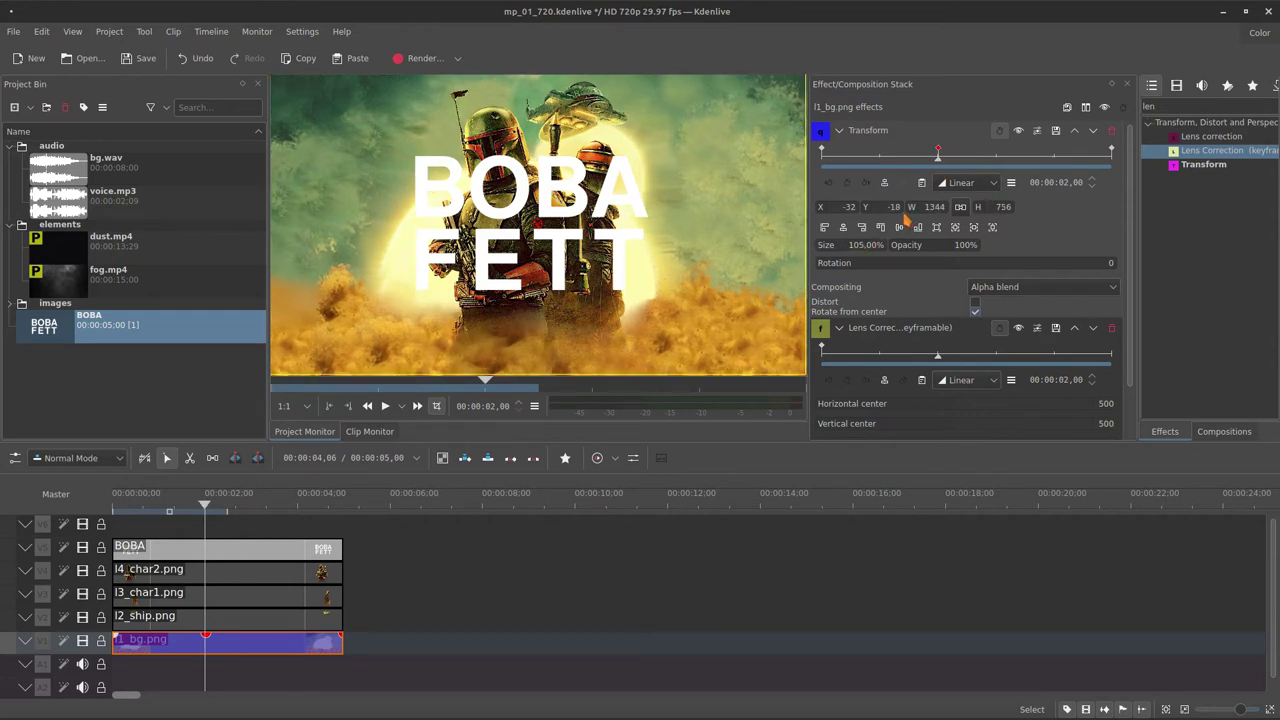
pyautogui.click(826, 166)
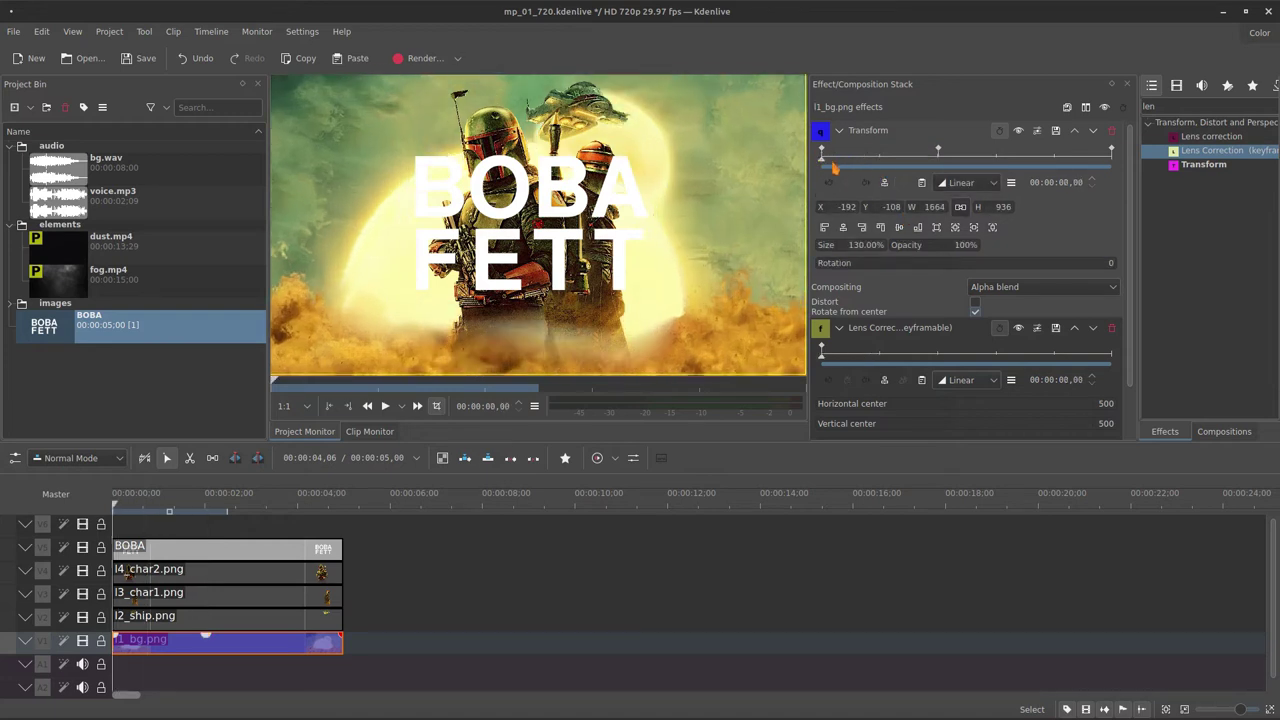
pyautogui.press('space')
pyautogui.press('space')
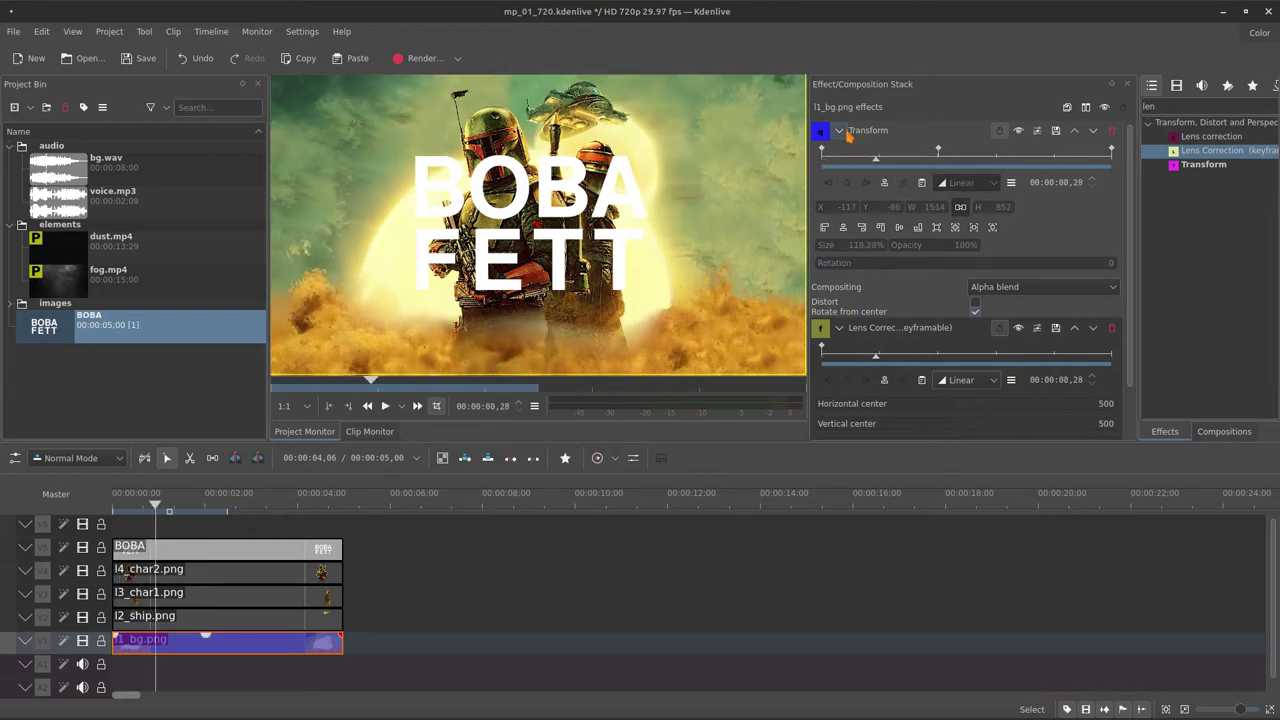
# Add Lens Correction keyframes to l1_bg.png at its last frame and at 00:00:02,00
pyautogui.click(839, 130)
pyautogui.moveTo(851, 180); pyautogui.dragTo(821, 181)
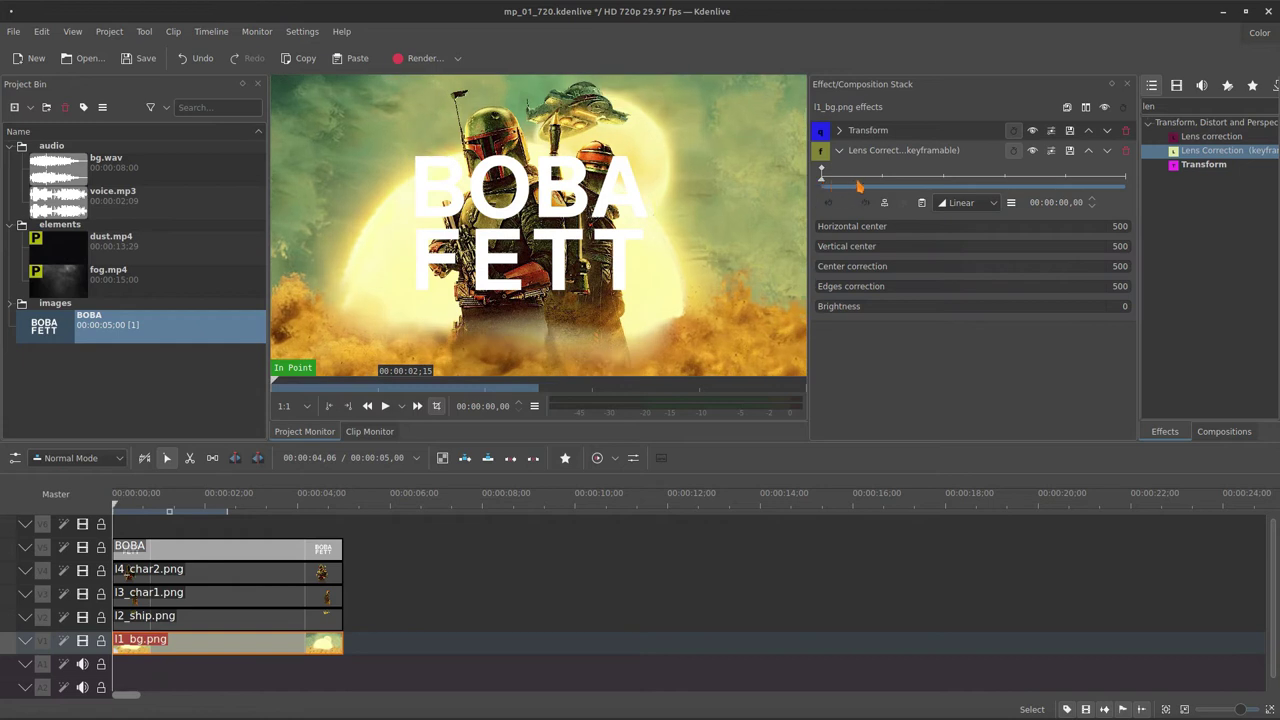
pyautogui.press('End')
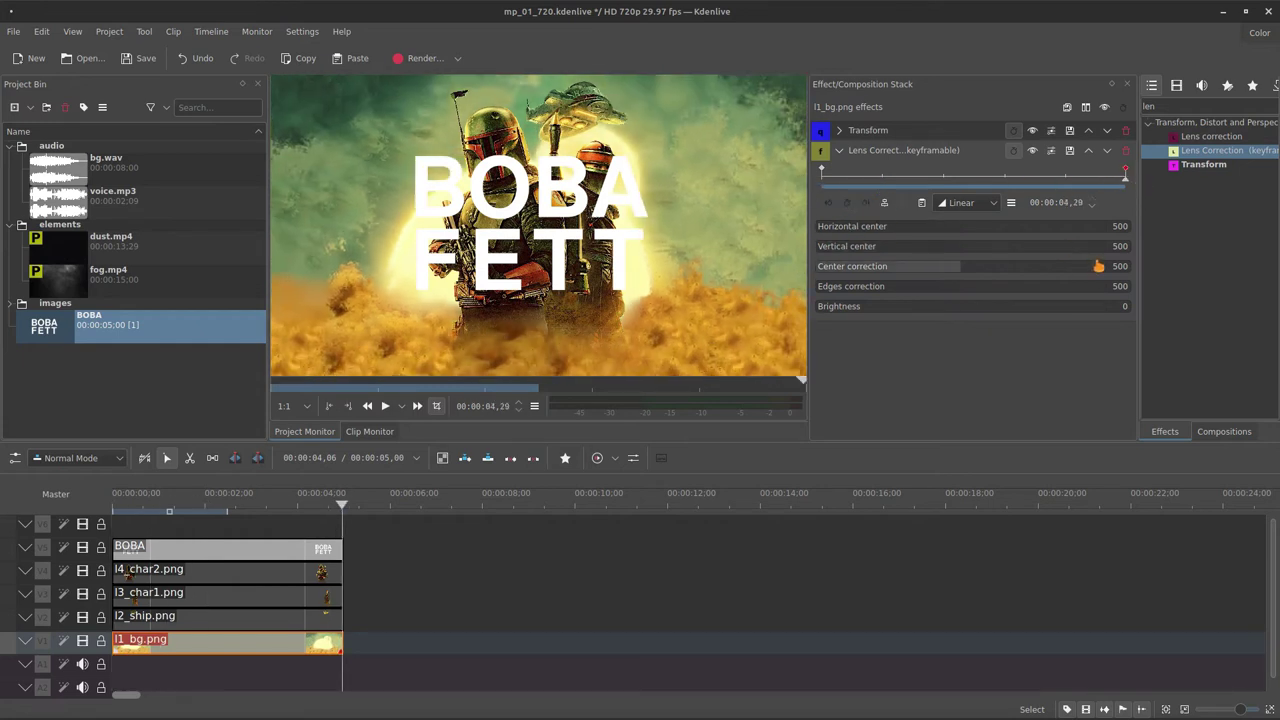
pyautogui.moveTo(1080, 181); pyautogui.dragTo(946, 199)
pyautogui.click(847, 203)
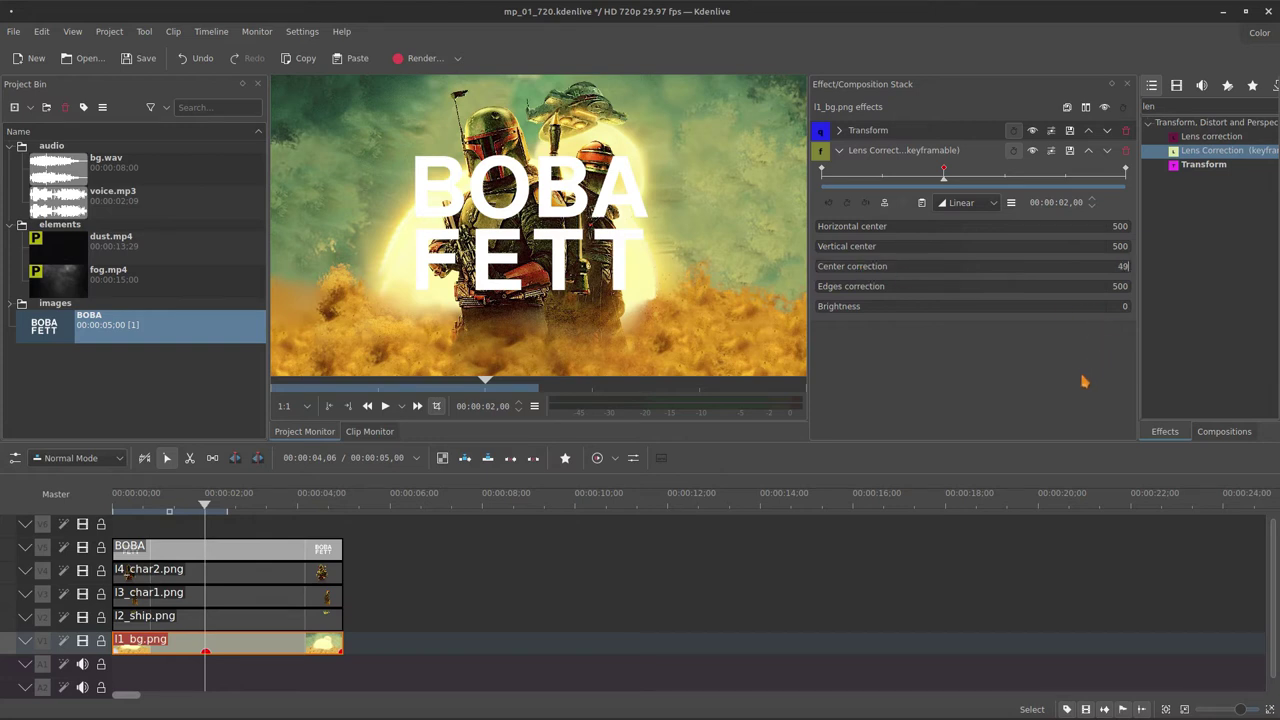
# Set the Lens Correction center correction to 490 at 00:00:02,00 and 450 at the first keyframe
pyautogui.press('Return')
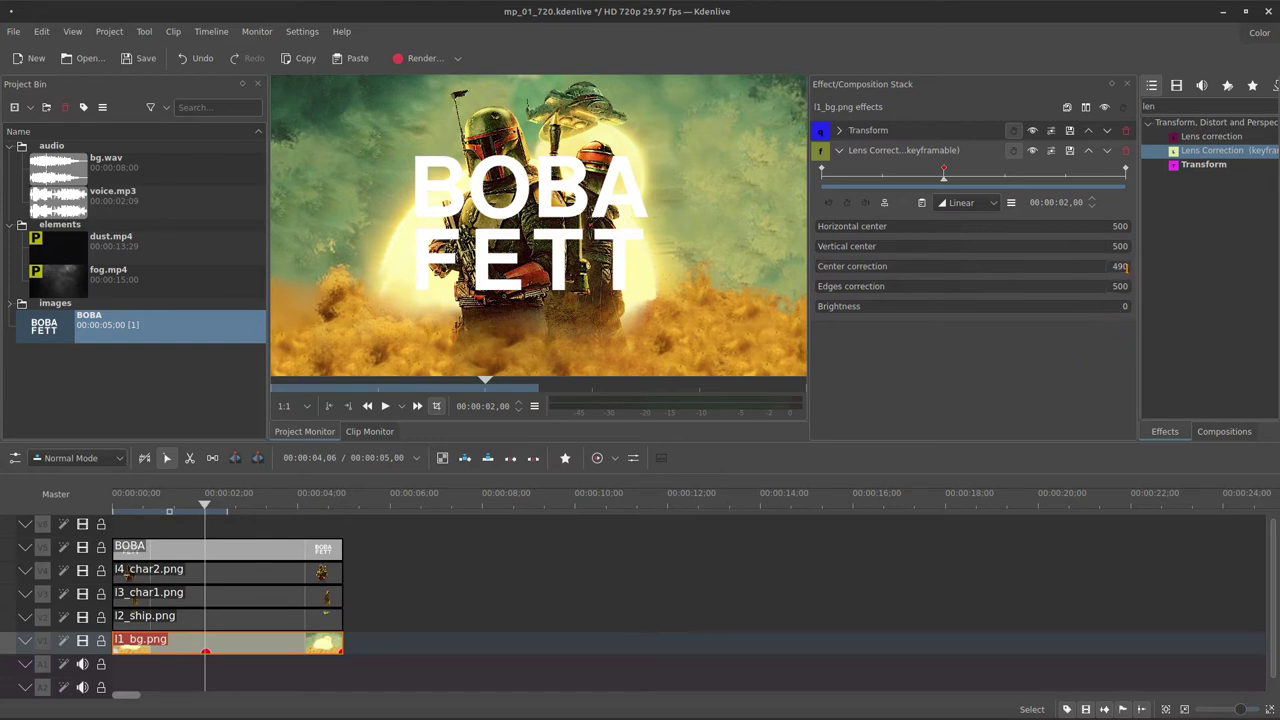
pyautogui.click(824, 178)
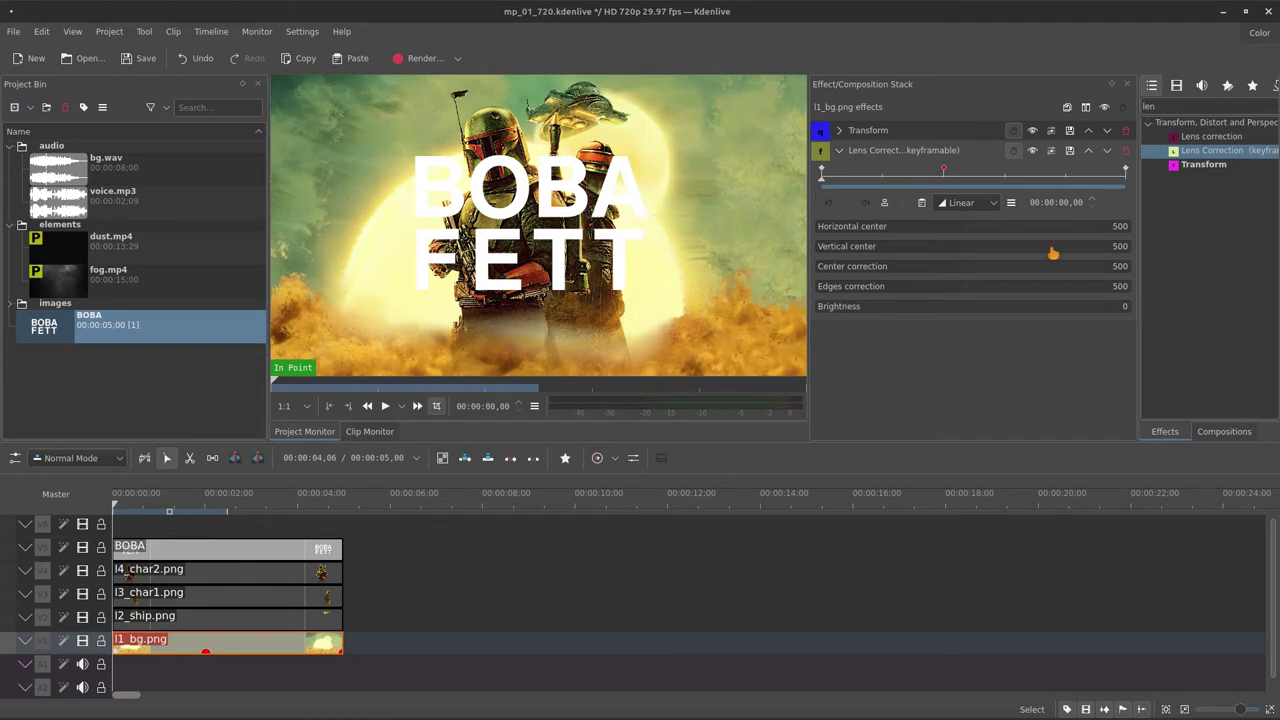
pyautogui.click(1120, 266)
pyautogui.press('Return')
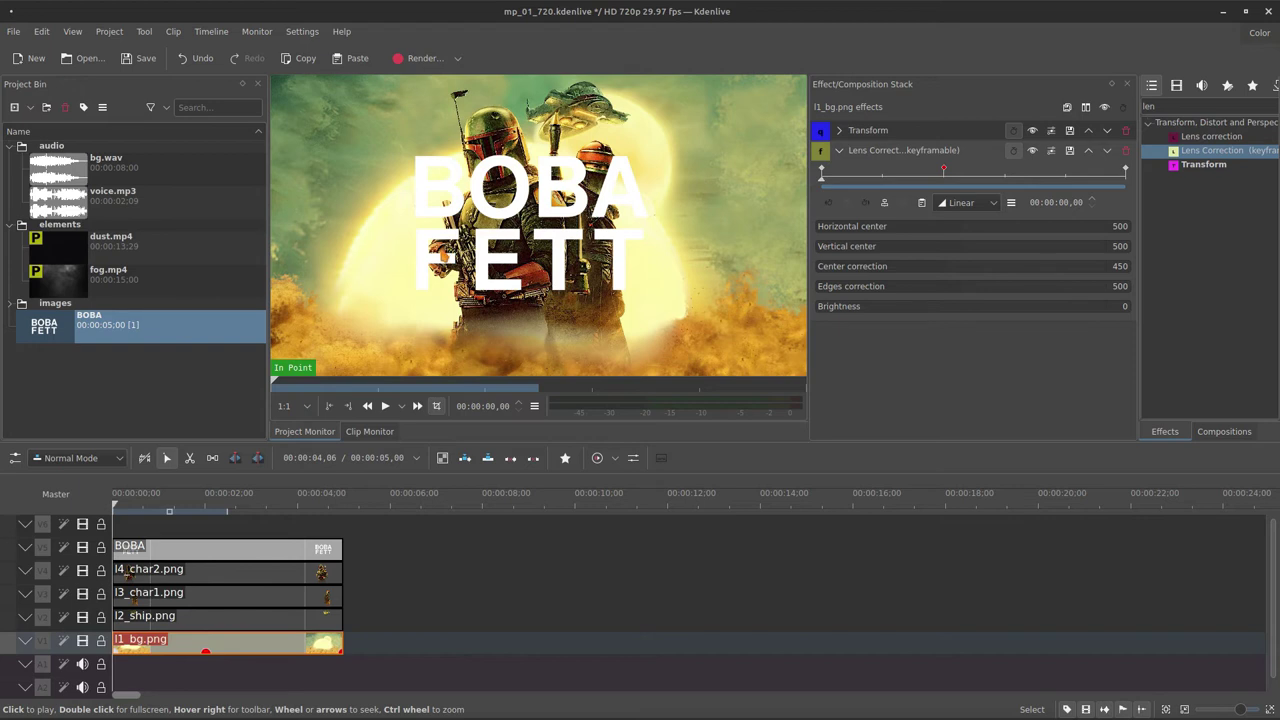
pyautogui.click(841, 154)
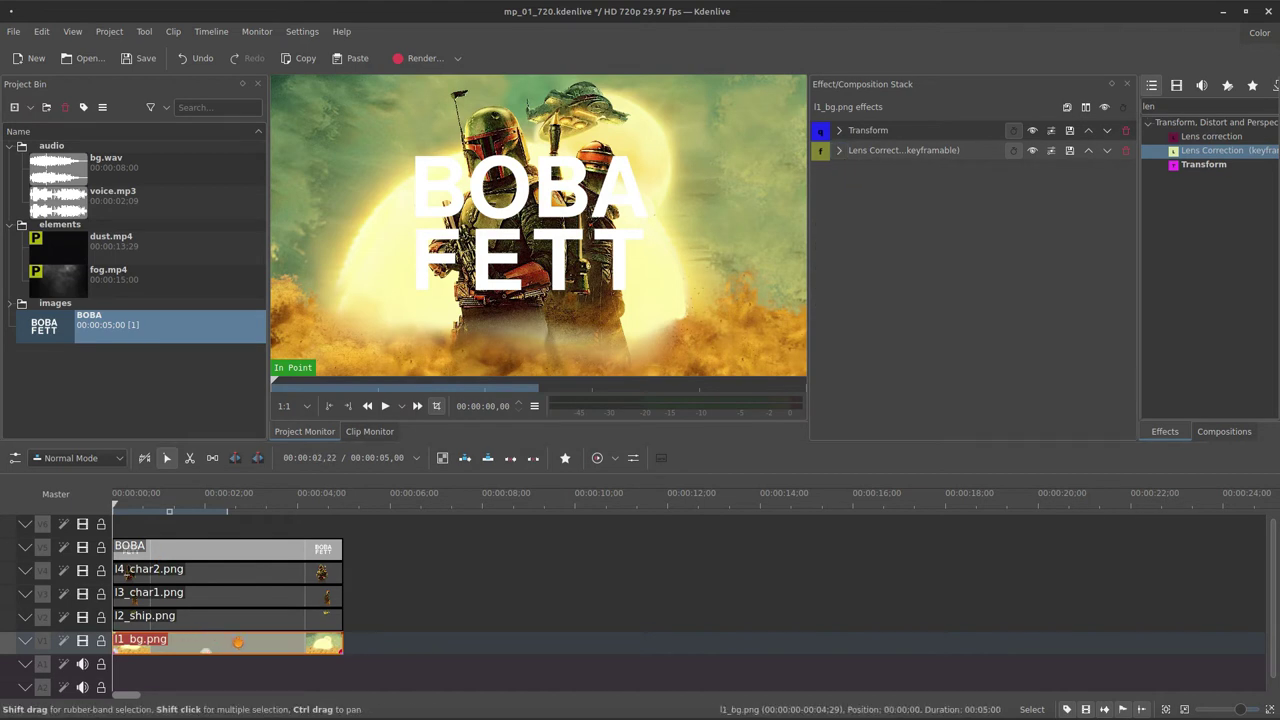
# Copy the l1_bg.png clip and paste its effects onto the l2_ship.png, l3_char1.png, l4_char2.png and BOBA clips
pyautogui.rightClick(238, 642)
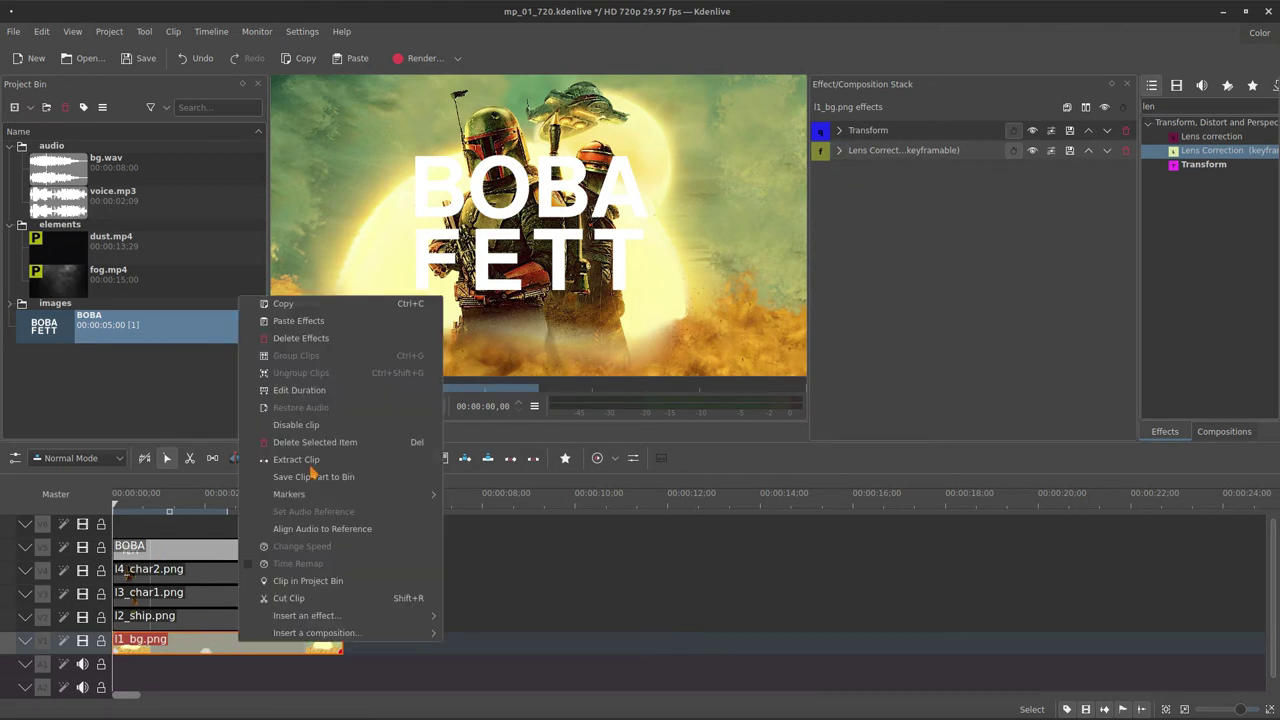
pyautogui.click(322, 306)
pyautogui.rightClick(282, 617)
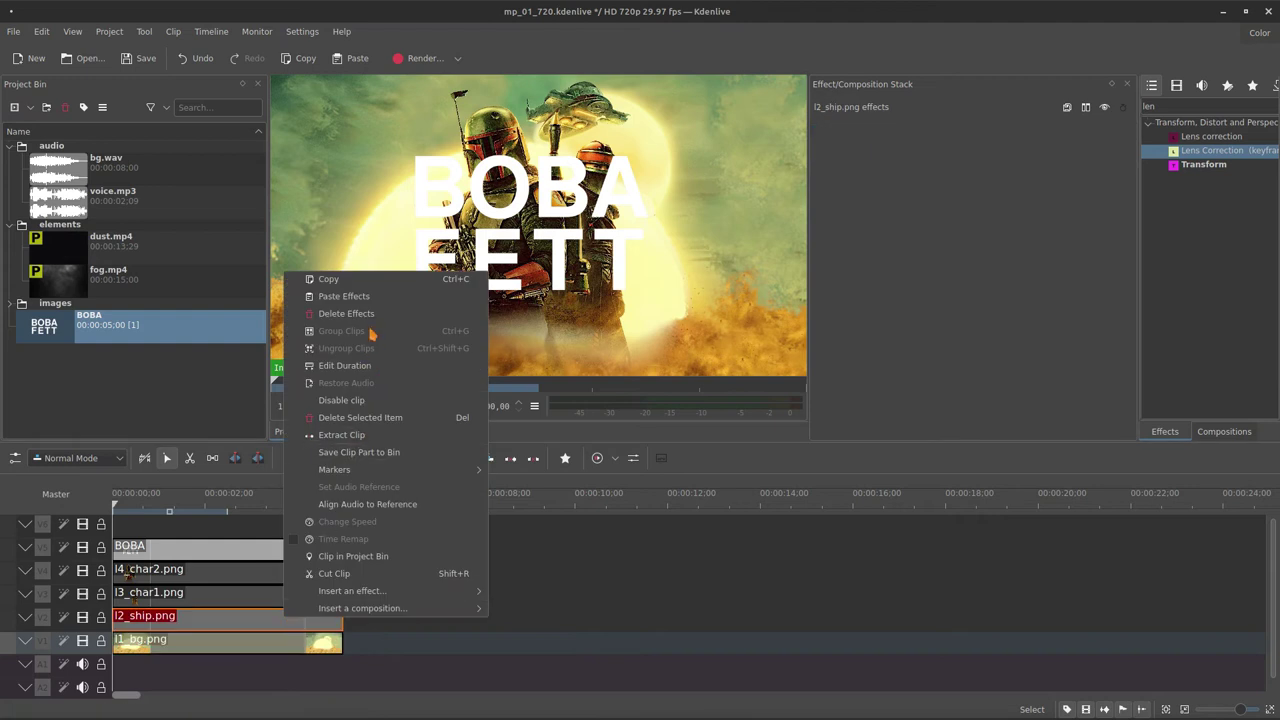
pyautogui.click(372, 297)
pyautogui.rightClick(300, 594)
pyautogui.click(360, 275)
pyautogui.rightClick(272, 570)
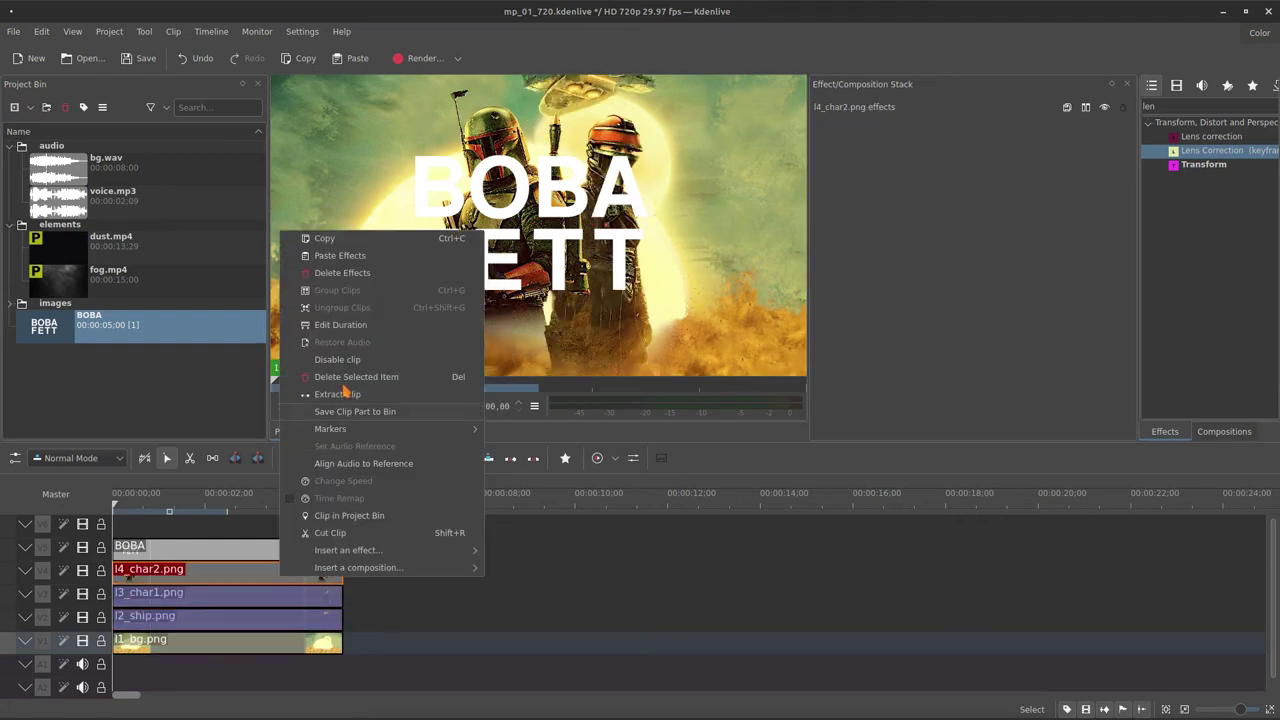
pyautogui.click(334, 256)
pyautogui.rightClick(275, 548)
pyautogui.click(334, 231)
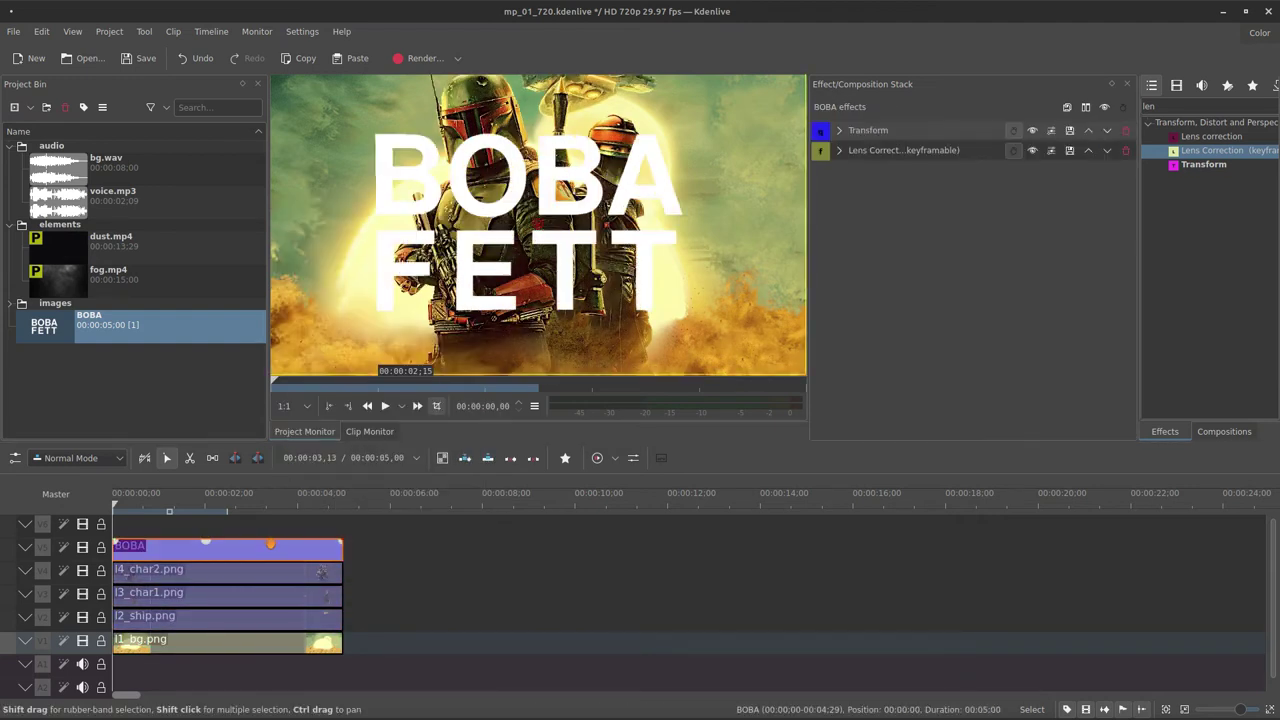
# Reset the Transform effect on the BOBA title clip on track V5
pyautogui.click(262, 553)
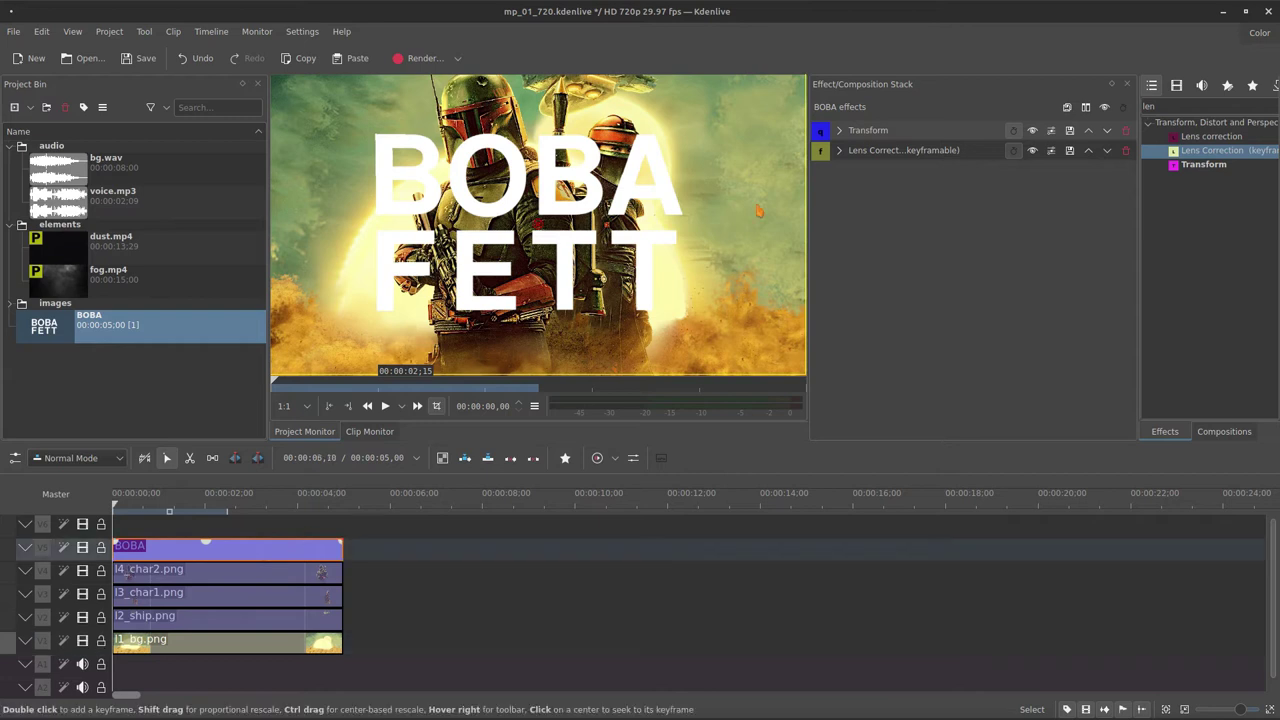
pyautogui.click(840, 131)
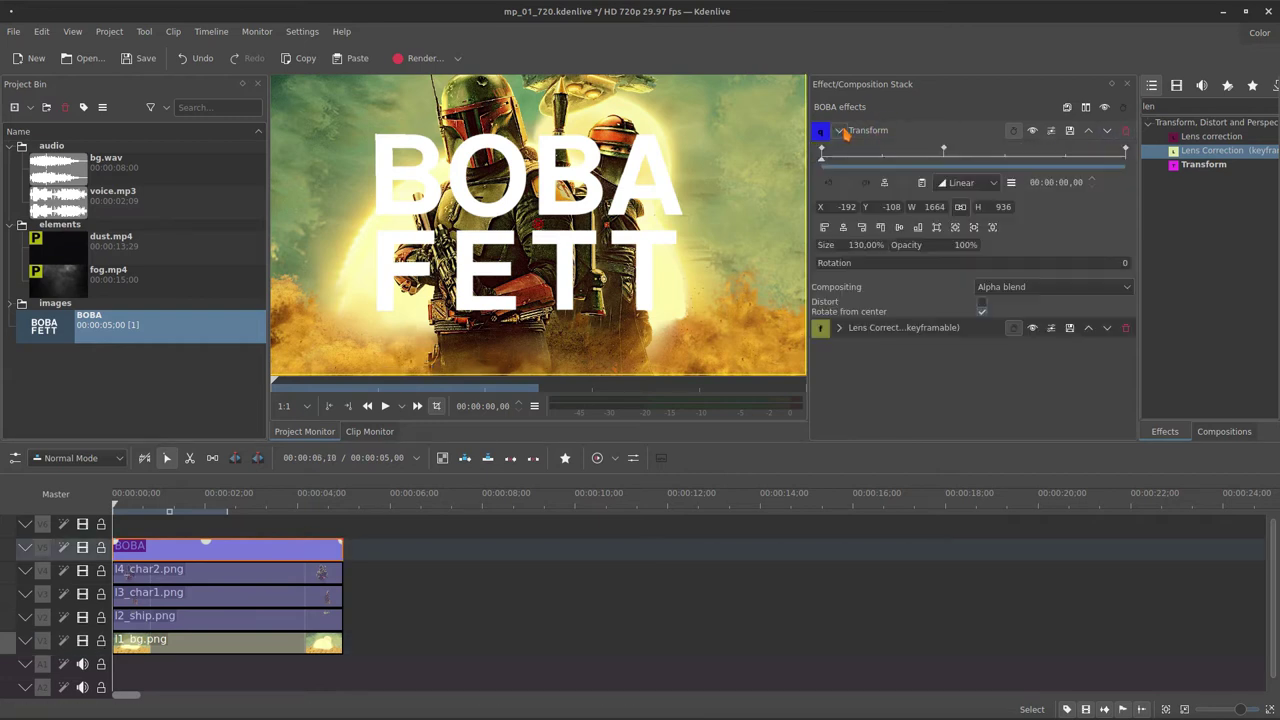
pyautogui.click(1051, 133)
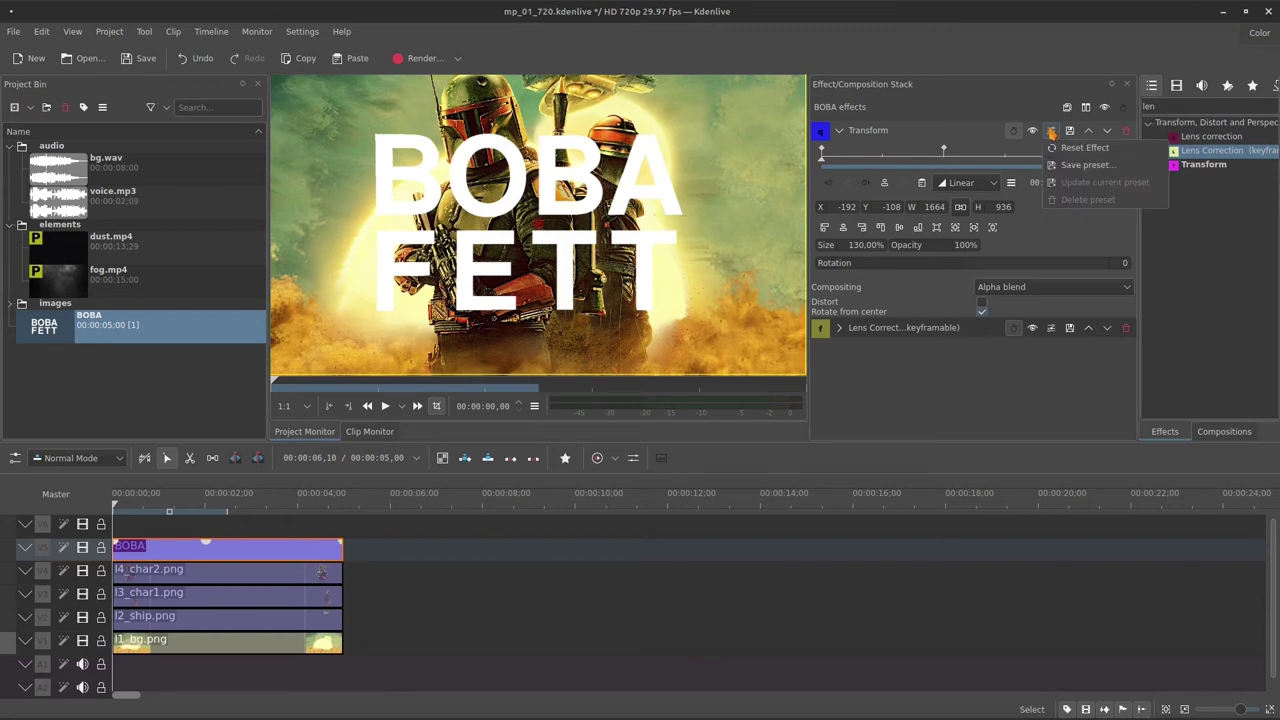
pyautogui.click(1072, 148)
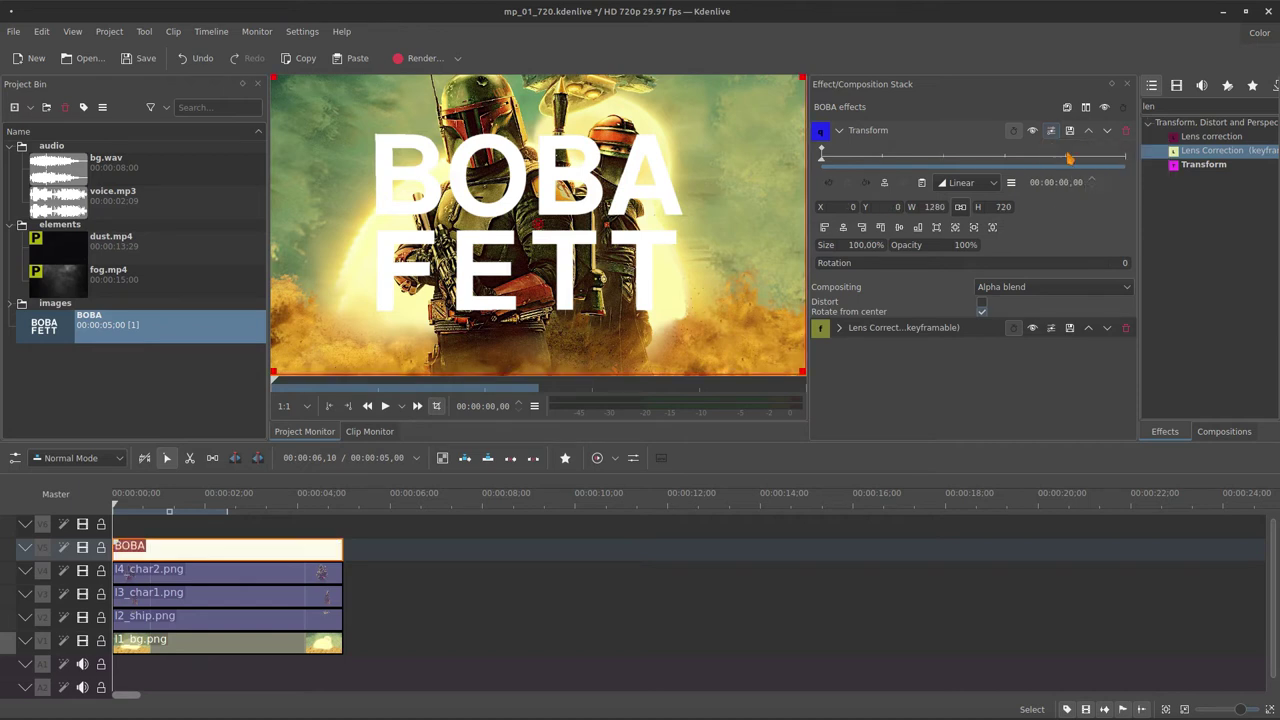
# Add a Transform keyframe at the BOBA clip's last frame, 00:00:04,29, and set its size to 50%
pyautogui.moveTo(865, 161); pyautogui.dragTo(1134, 161)
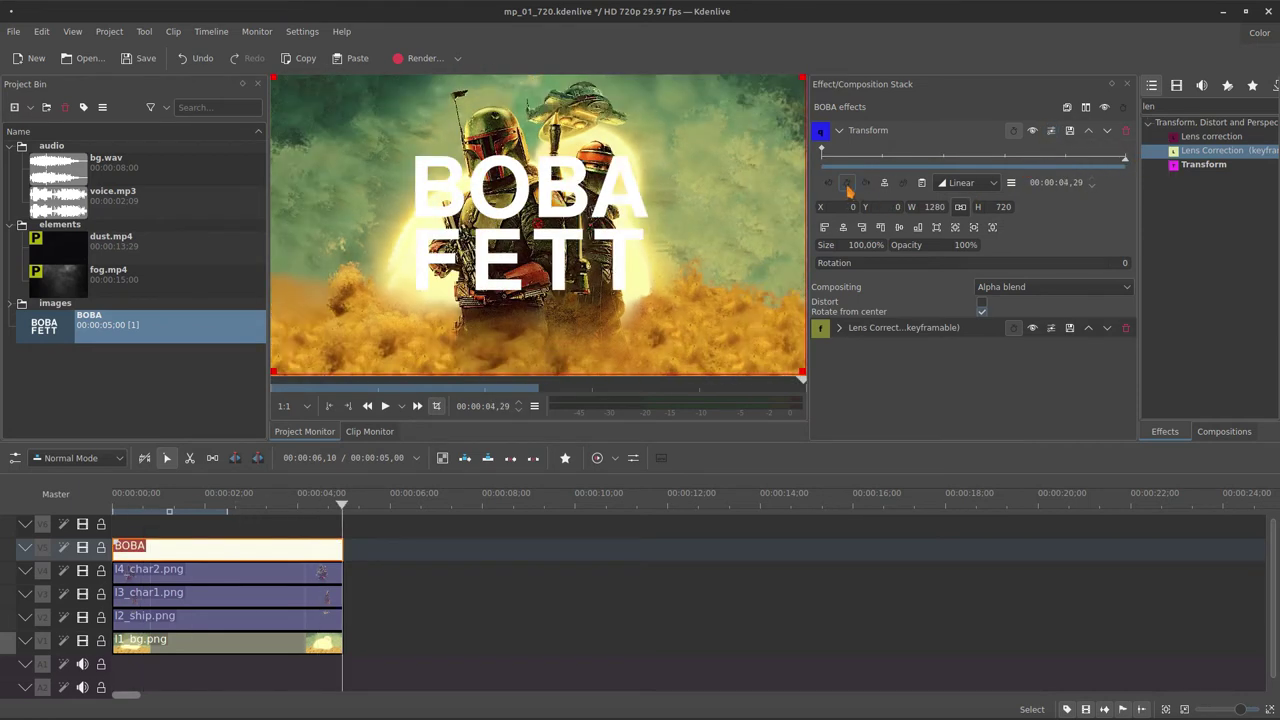
pyautogui.click(848, 184)
pyautogui.doubleClick(859, 247)
pyautogui.write('70')
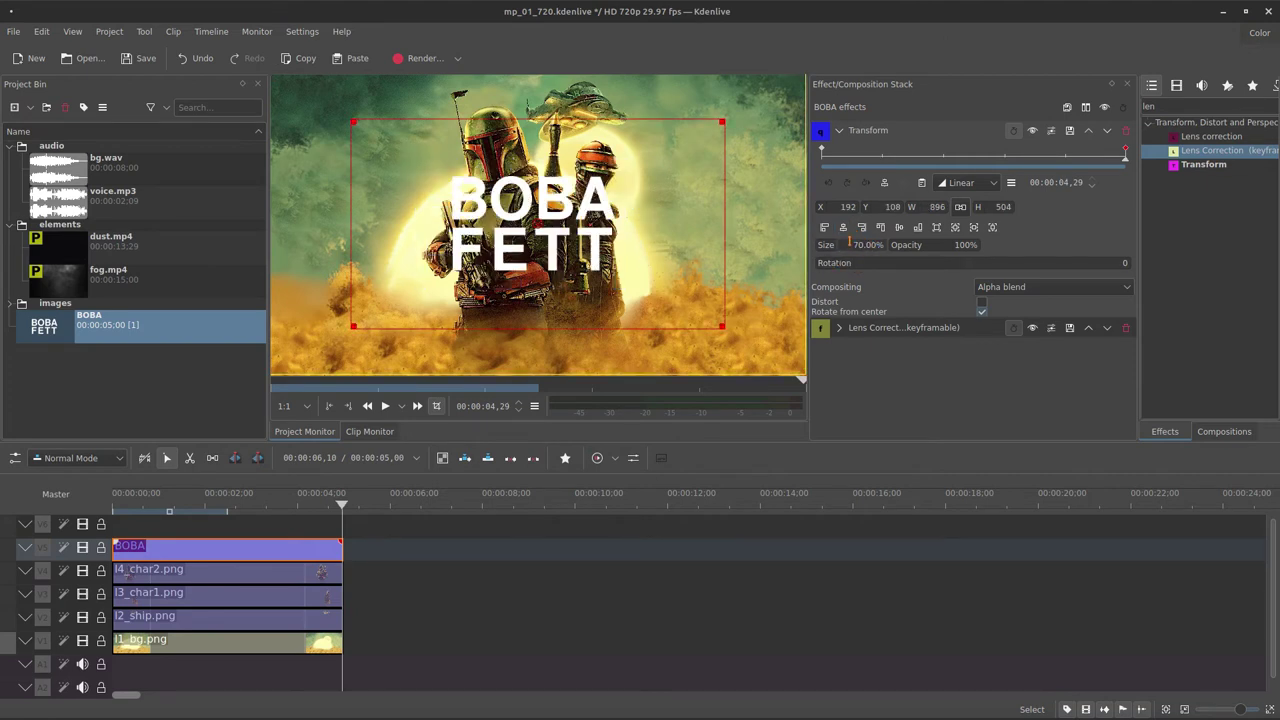
pyautogui.press('Return')
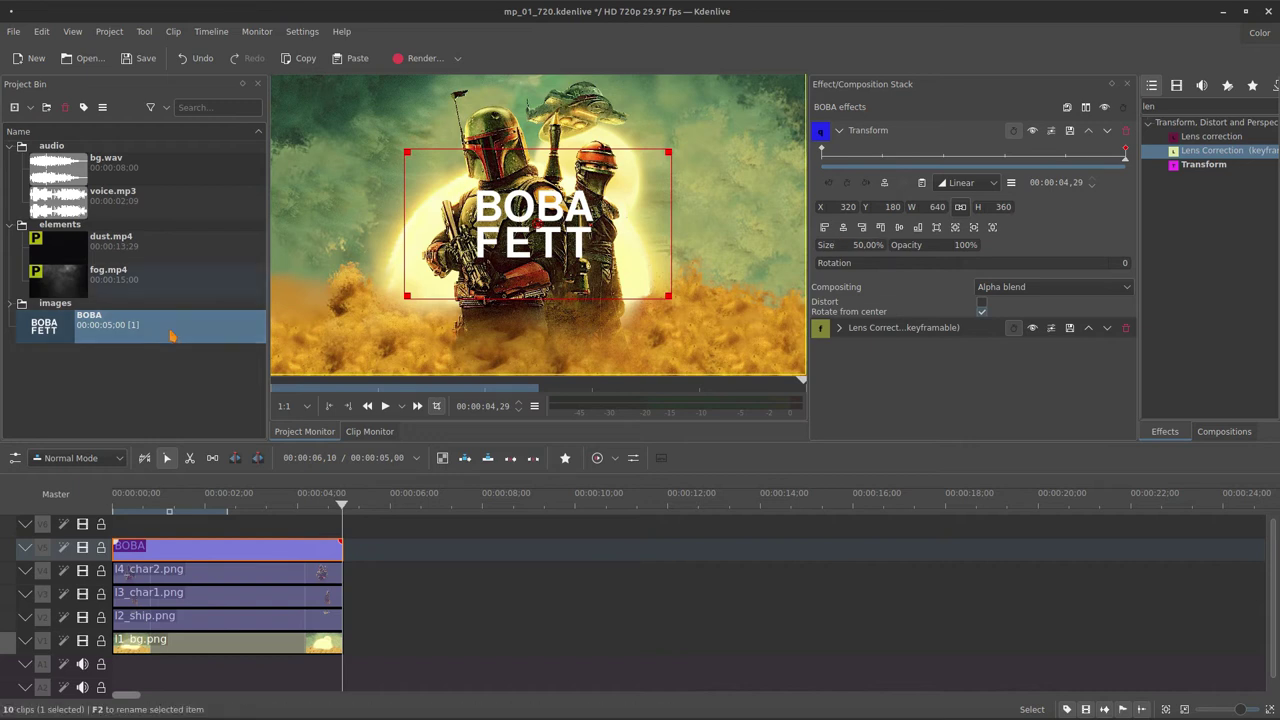
# Reopen the BOBA title clip for editing and set the letter spacing of the BOBA text to -12
pyautogui.doubleClick(45, 326)
pyautogui.click(523, 321)
pyautogui.click(851, 467)
pyautogui.write('-8')
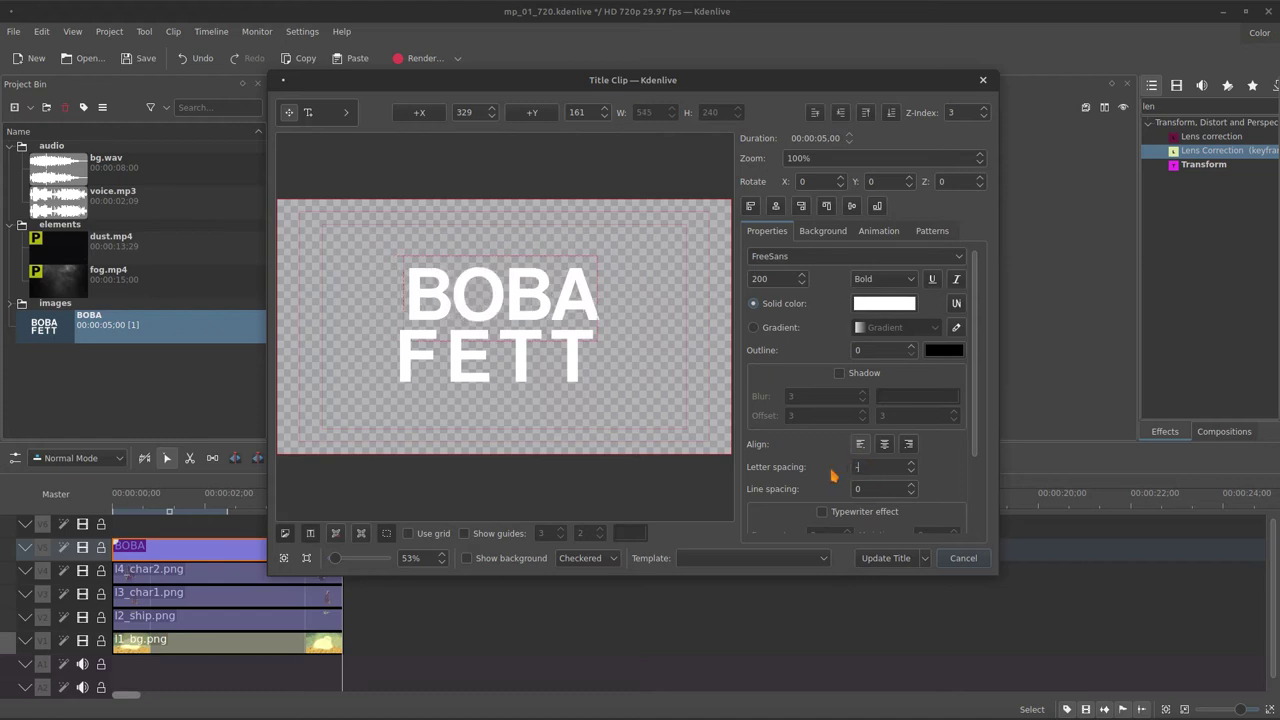
pyautogui.write('2')
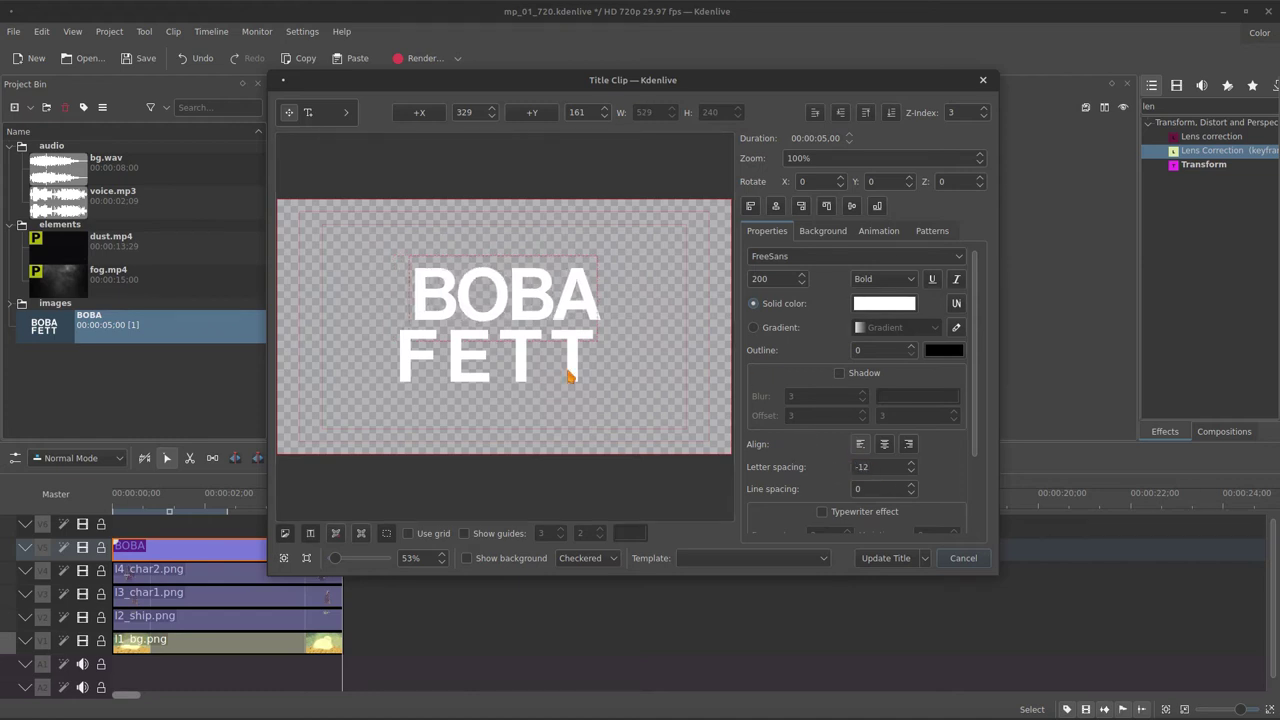
# Set the FETT text's letter spacing to 10, line it up under BOBA at about X 377, Y 325, and update the title
pyautogui.moveTo(571, 371); pyautogui.dragTo(585, 371)
pyautogui.doubleClick(858, 467)
pyautogui.write('10')
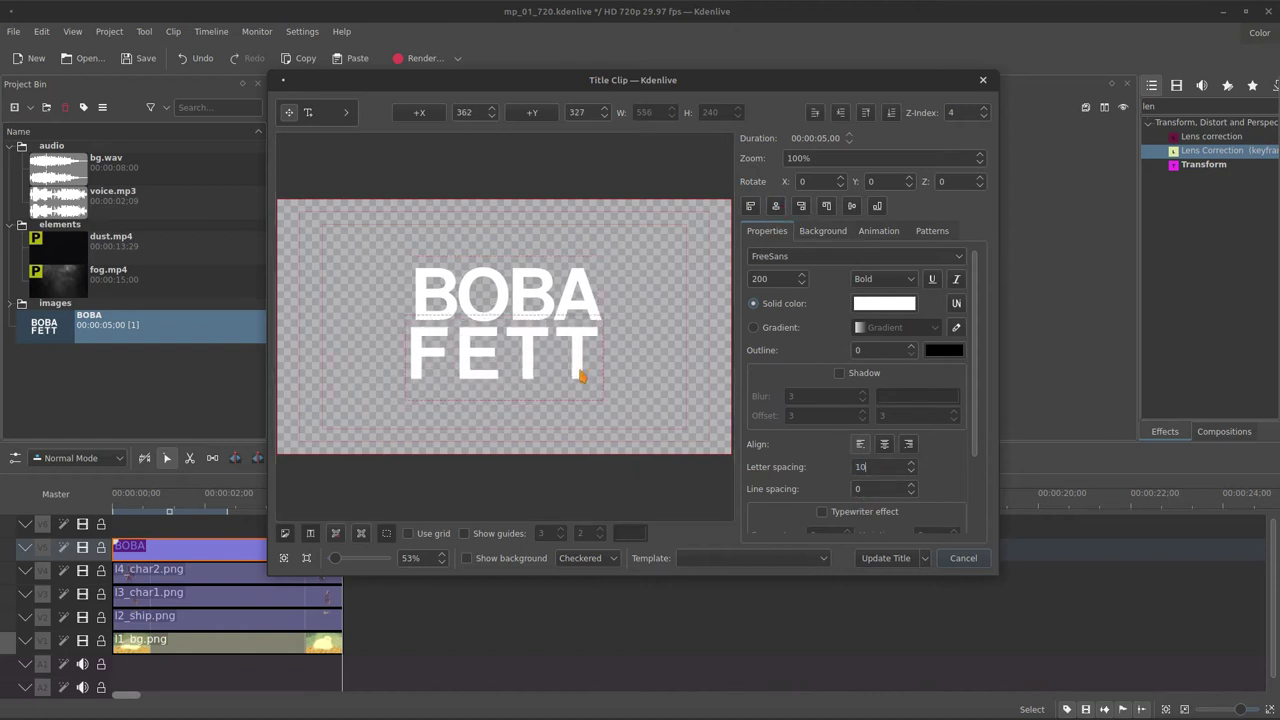
pyautogui.moveTo(582, 366); pyautogui.dragTo(582, 362)
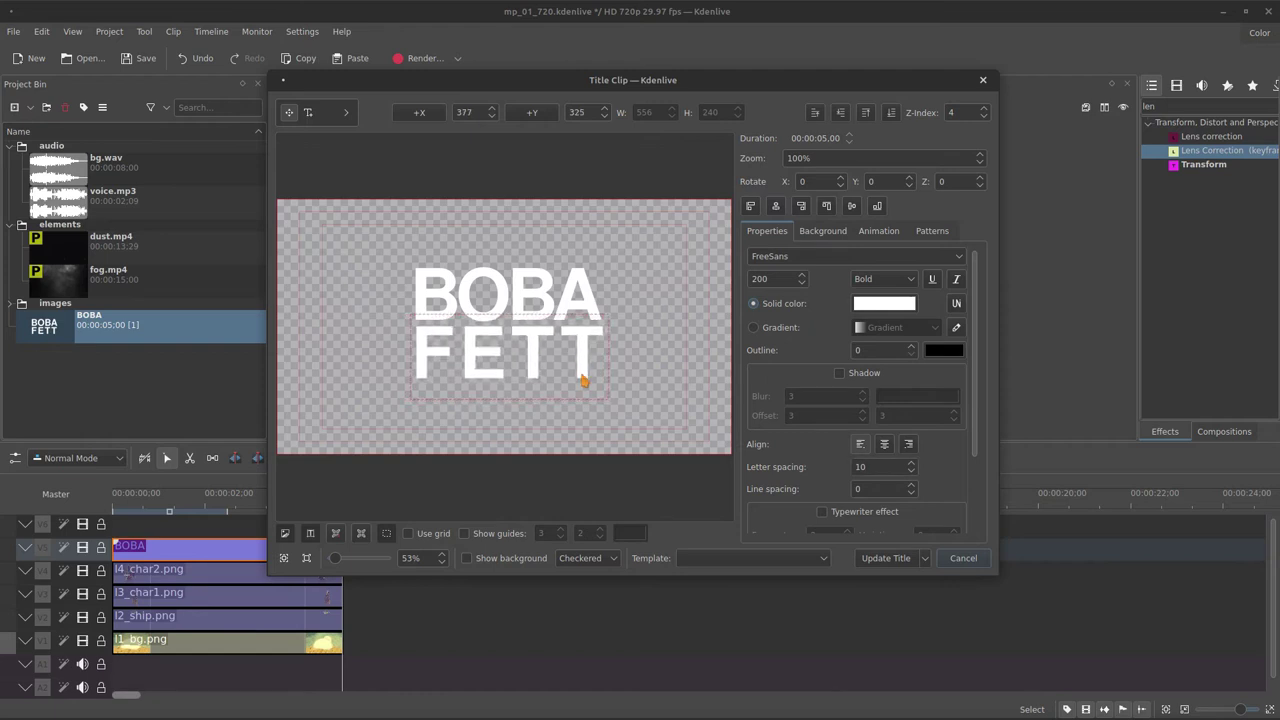
pyautogui.click(866, 557)
# Set the BOBA title clip's Transform Y position to 403 at its last keyframe, 00:00:04,29
pyautogui.click(302, 548)
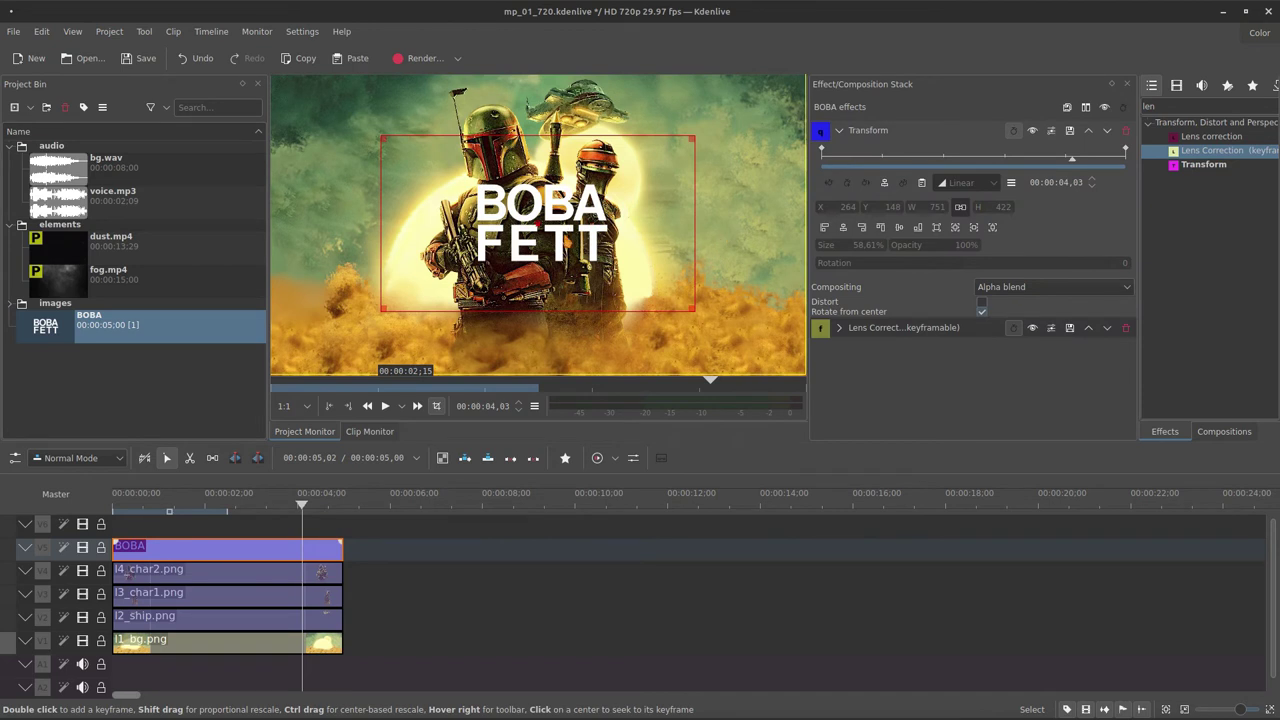
pyautogui.click(1124, 152)
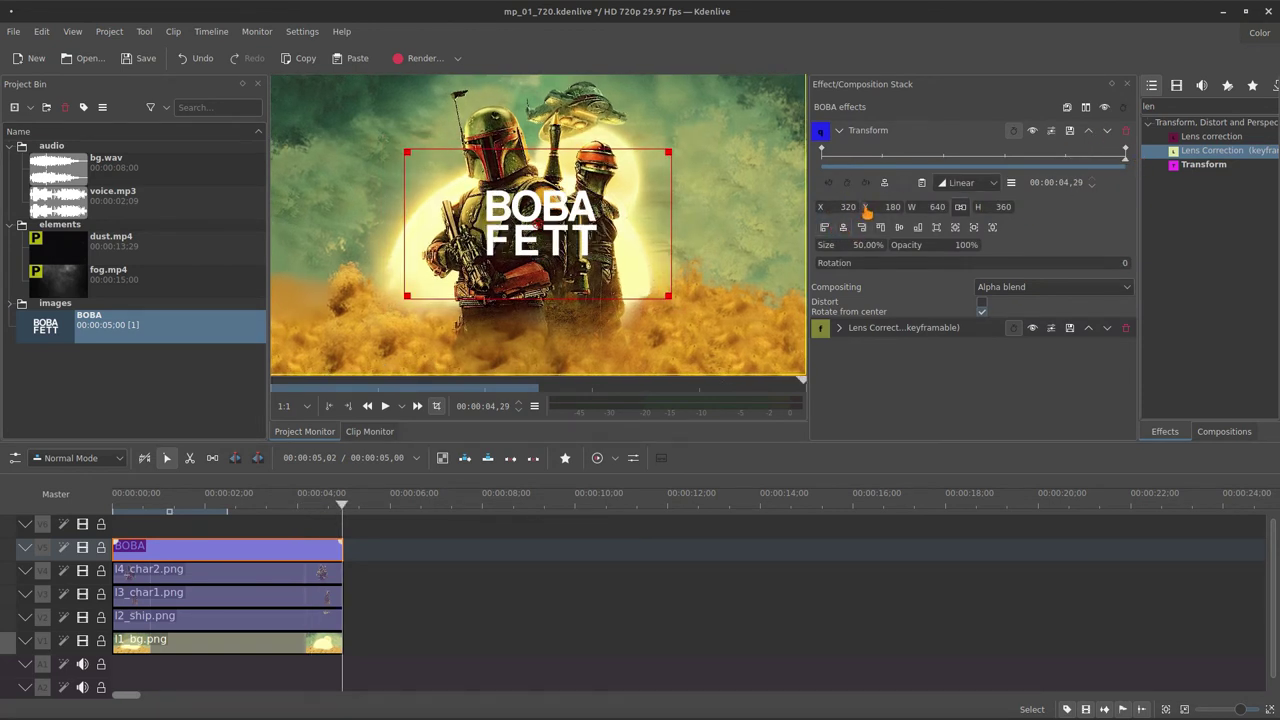
pyautogui.moveTo(866, 207); pyautogui.dragTo(1012, 206)
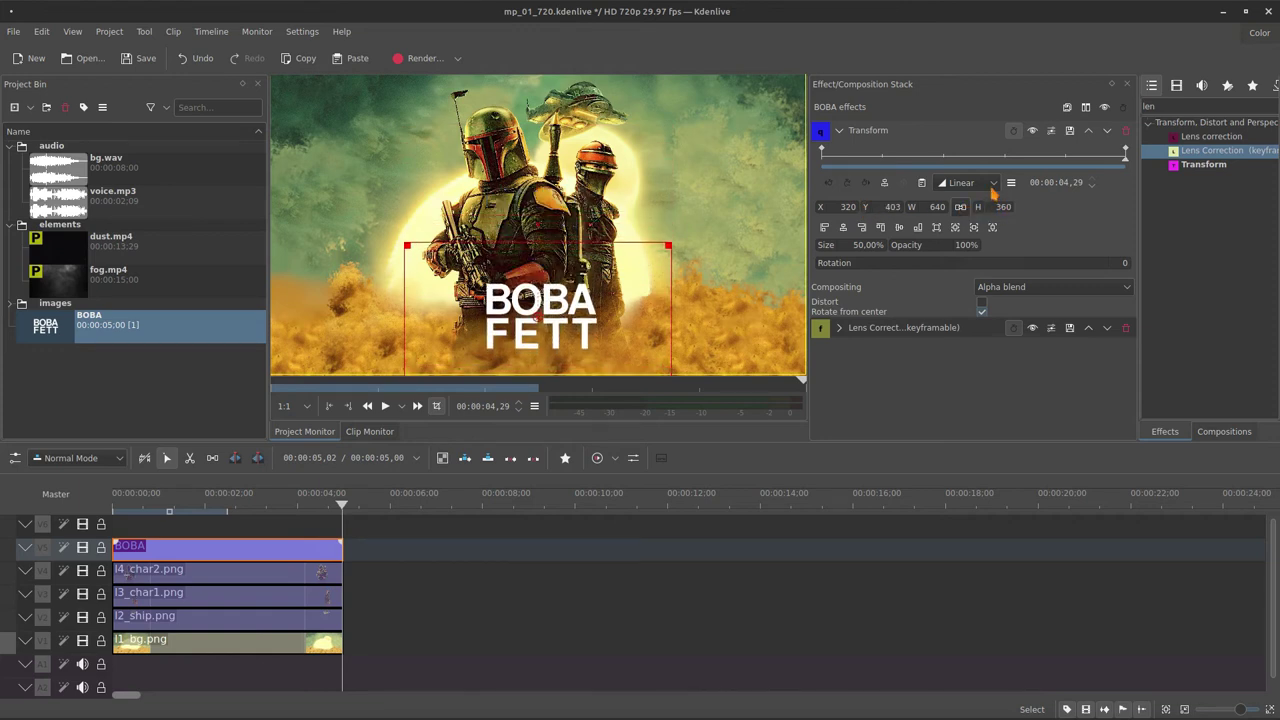
# Set the BOBA clip's Transform Y position to 528 at the first keyframe and at a new keyframe at 00:00:02,00
pyautogui.moveTo(966, 161); pyautogui.dragTo(936, 213)
pyautogui.click(944, 162)
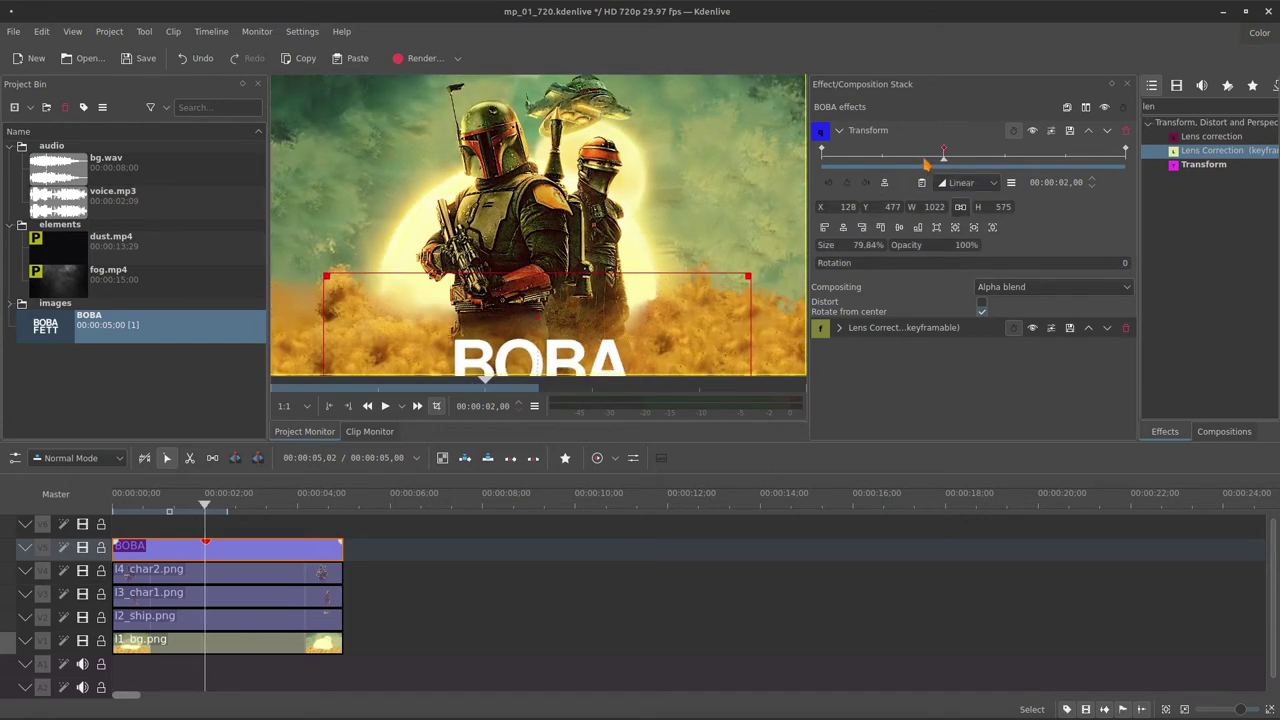
pyautogui.moveTo(923, 163); pyautogui.dragTo(822, 163)
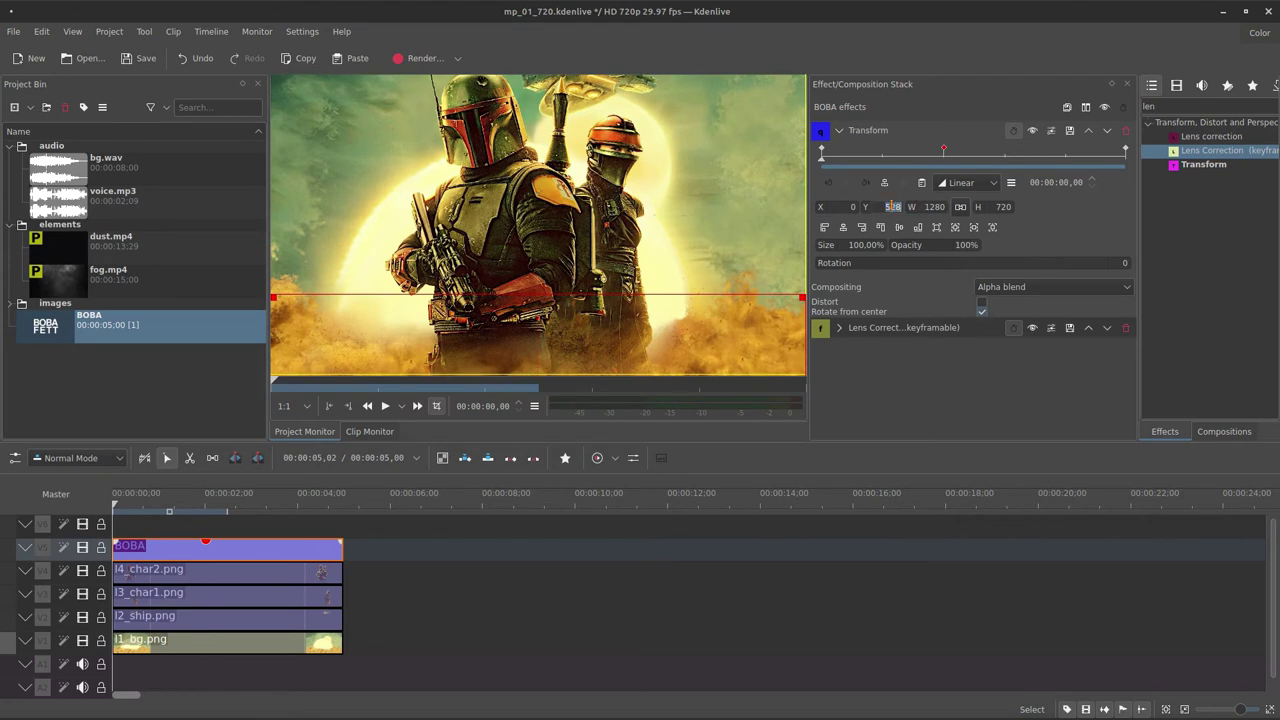
pyautogui.click(946, 166)
pyautogui.press('Return')
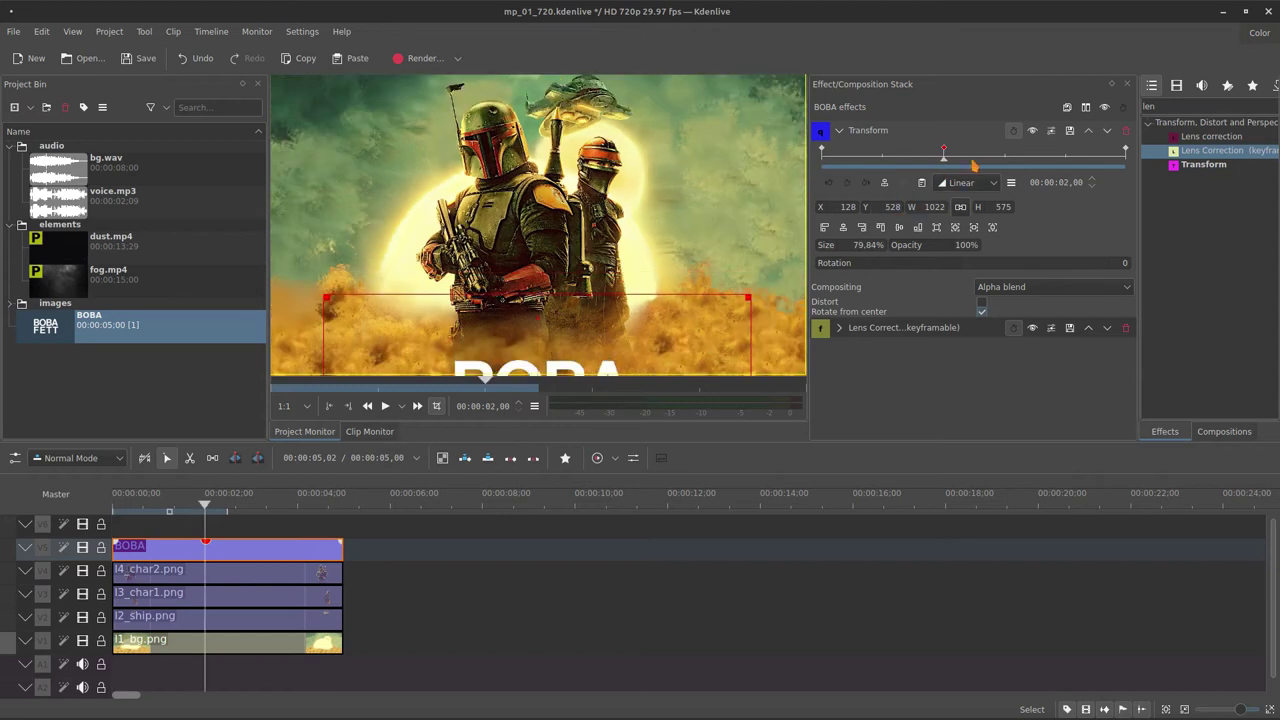
# Set the Transform Y position to 400 at the last, 00:00:02,00 and first keyframes of the BOBA clip
pyautogui.moveTo(974, 166); pyautogui.dragTo(1154, 191)
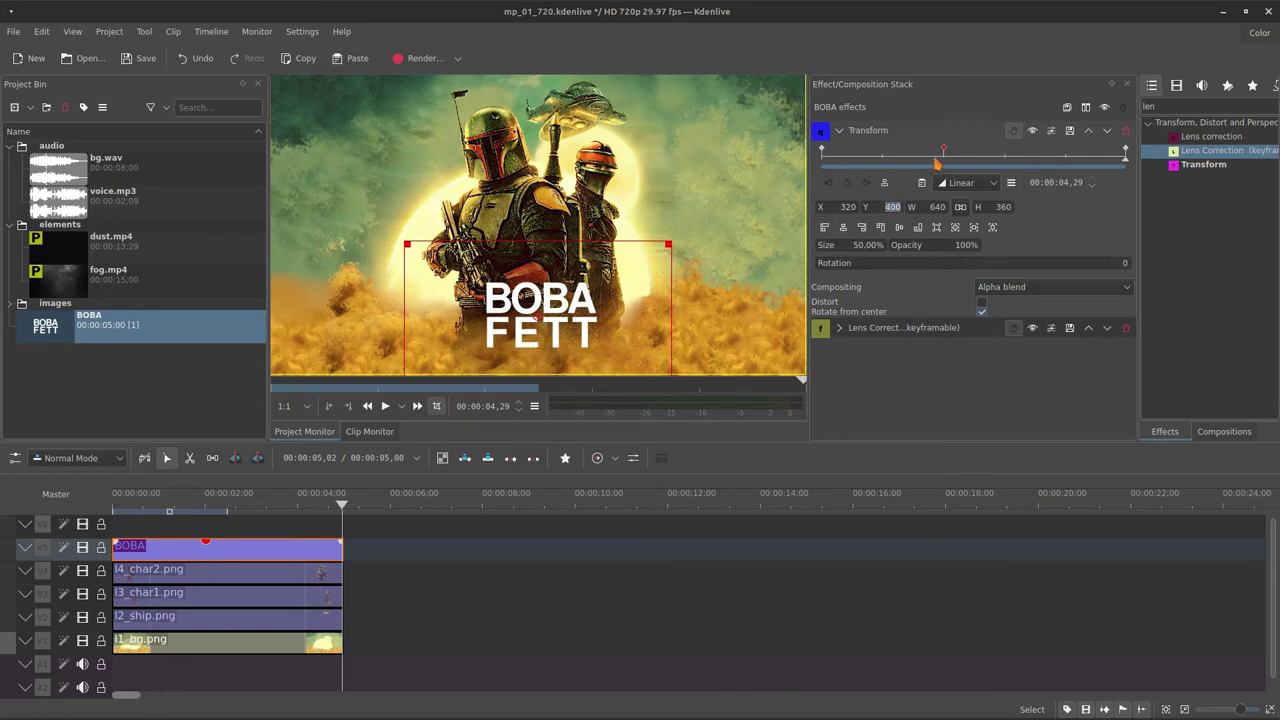
pyautogui.click(942, 160)
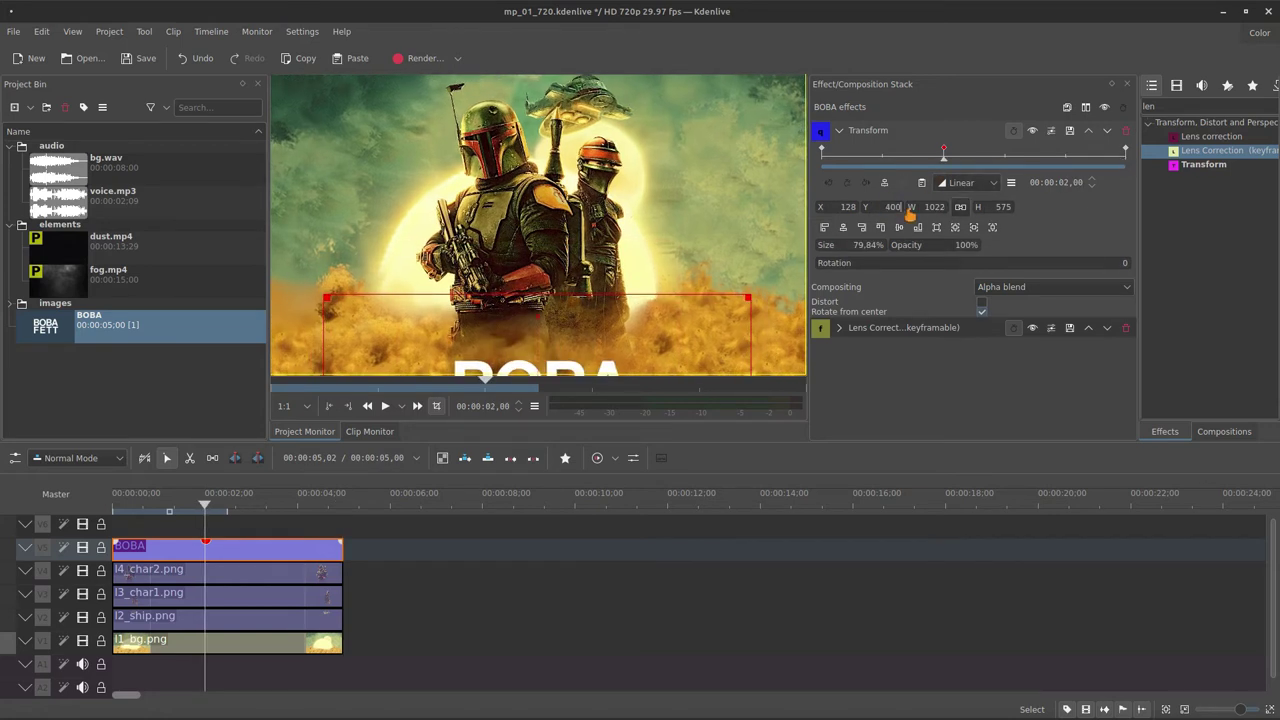
pyautogui.press('Return')
pyautogui.click(823, 157)
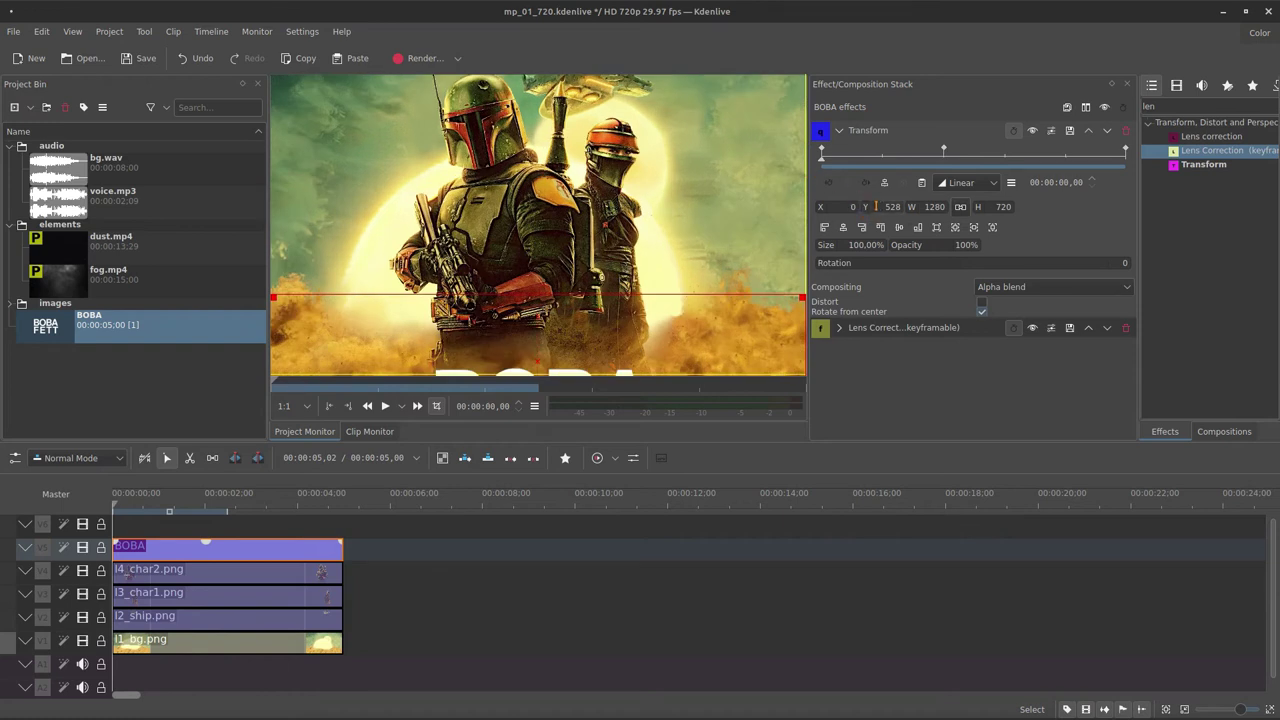
pyautogui.click(878, 206)
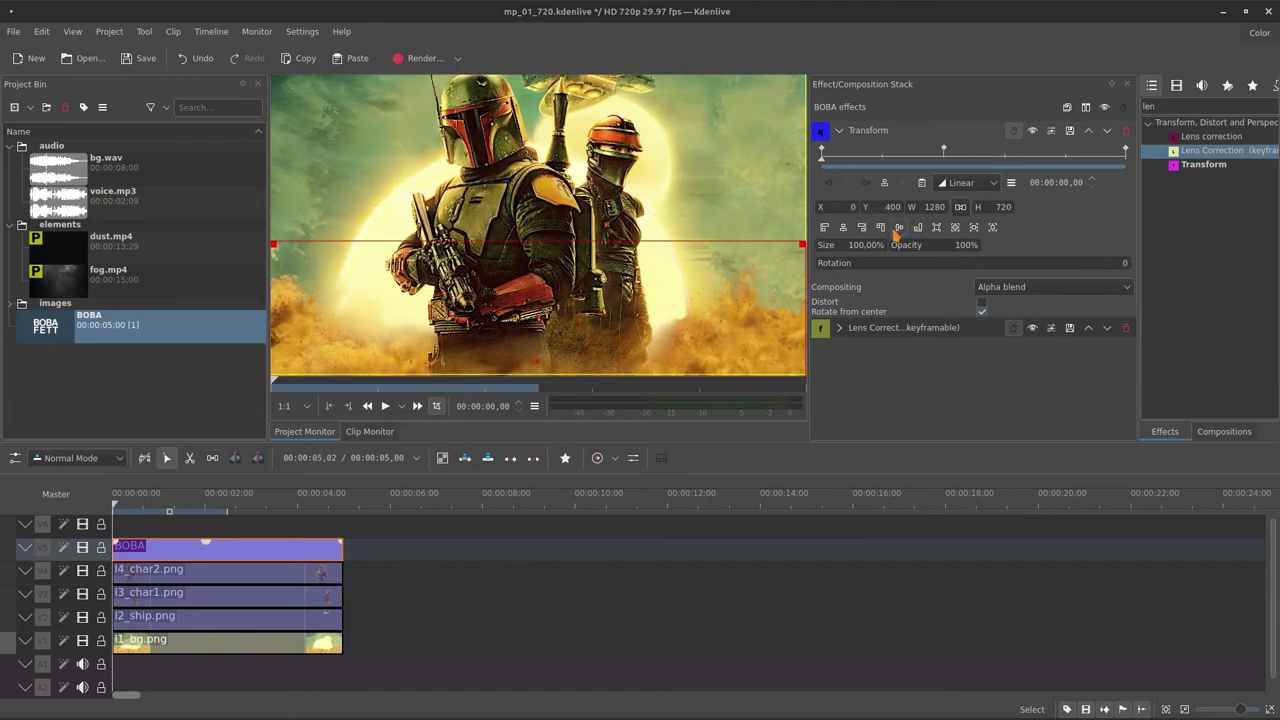
pyautogui.press('Return')
# Enlarge the BOBA title to 229.86% at its first Transform keyframe, set its Y position to 280, and check the motion
pyautogui.moveTo(836, 252)
pyautogui.mouseDown()
pyautogui.moveTo(885, 252)
pyautogui.moveTo(853, 252)
pyautogui.mouseUp()
pyautogui.moveTo(868, 207); pyautogui.dragTo(1091, 197)
pyautogui.click(881, 203)
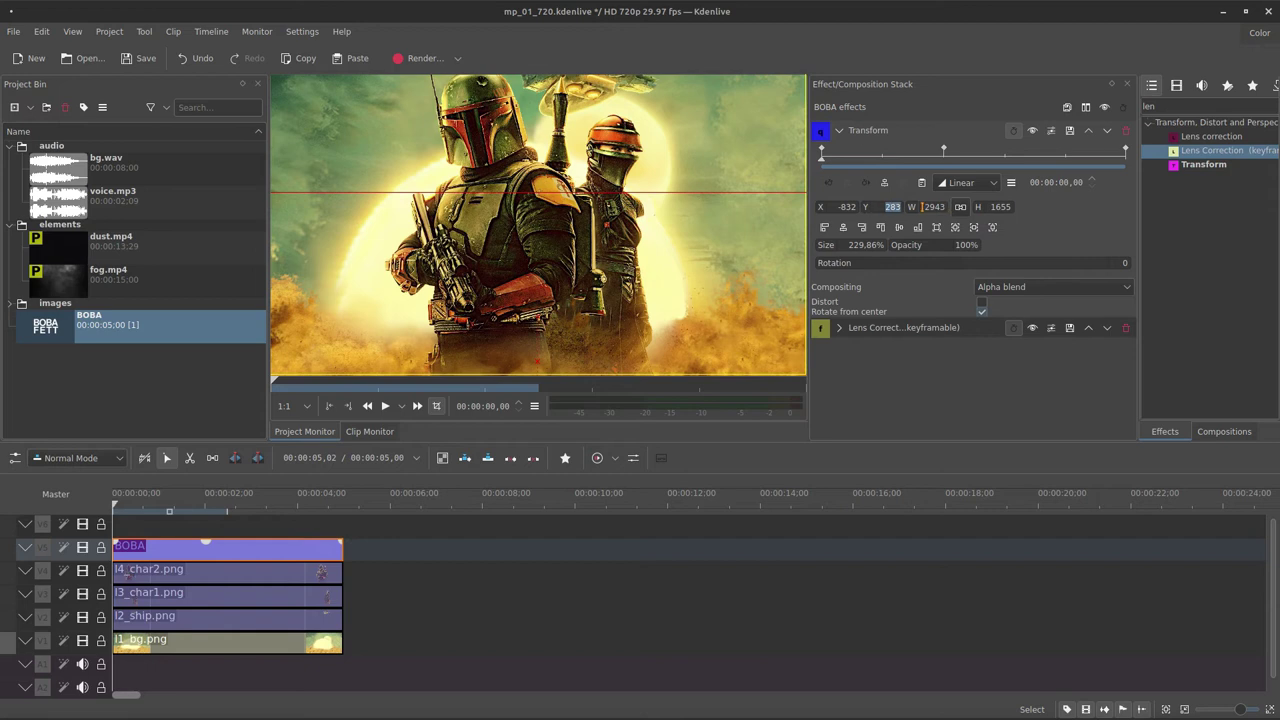
pyautogui.write('280')
pyautogui.click(889, 207)
pyautogui.click(943, 158)
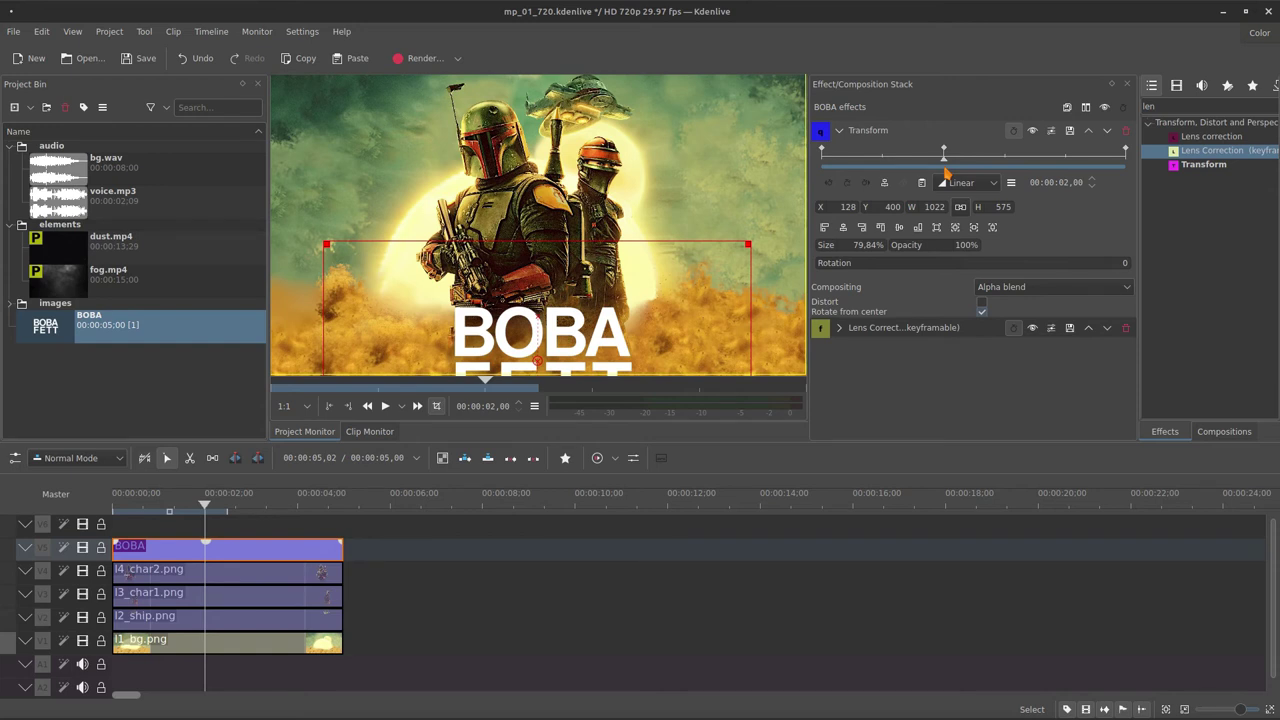
pyautogui.moveTo(946, 173); pyautogui.dragTo(818, 226)
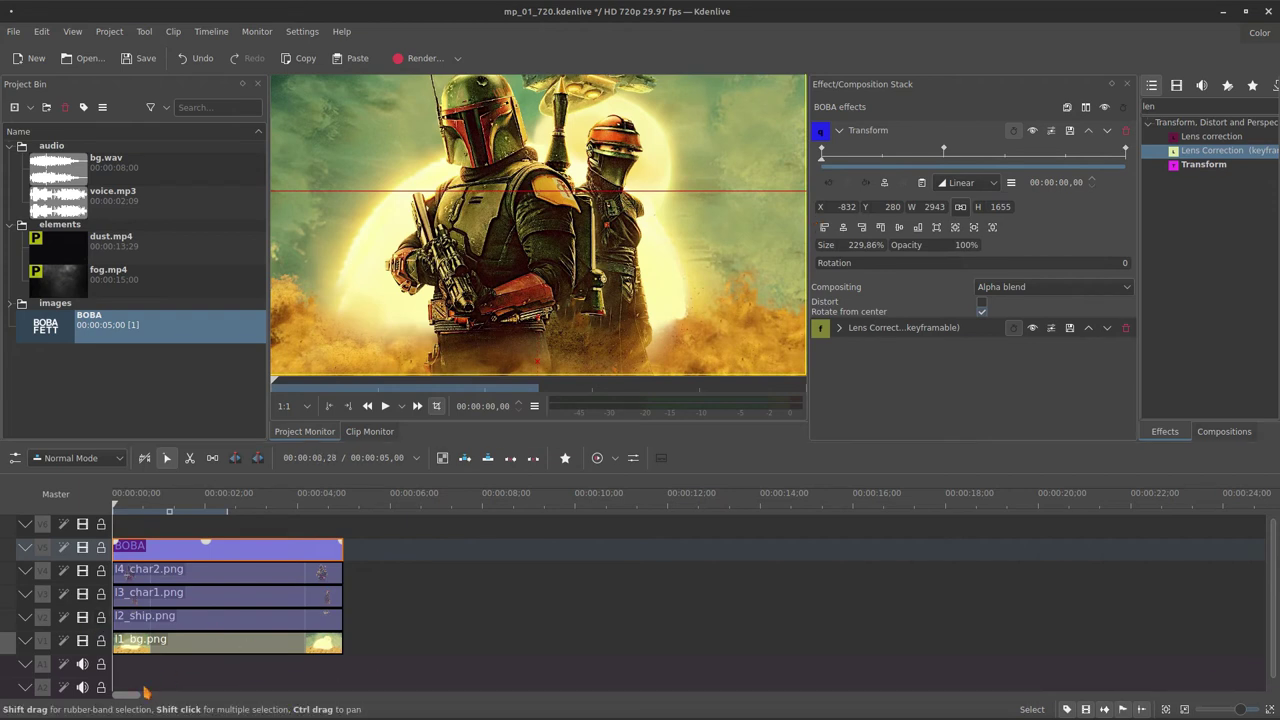
# Move the BOBA clip's middle Transform keyframe to 00:00:00,10 and its last keyframe to 00:00:02,00
pyautogui.moveTo(139, 695); pyautogui.dragTo(125, 699)
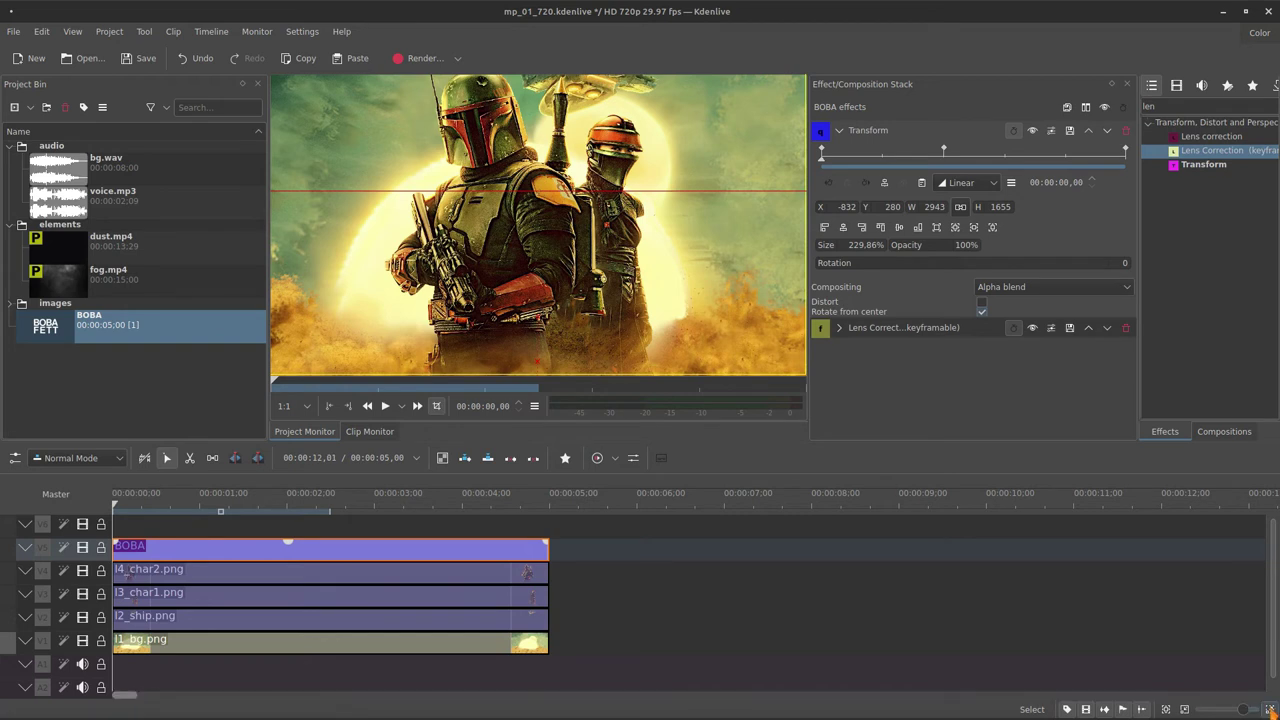
pyautogui.scroll(1, 127, 700)
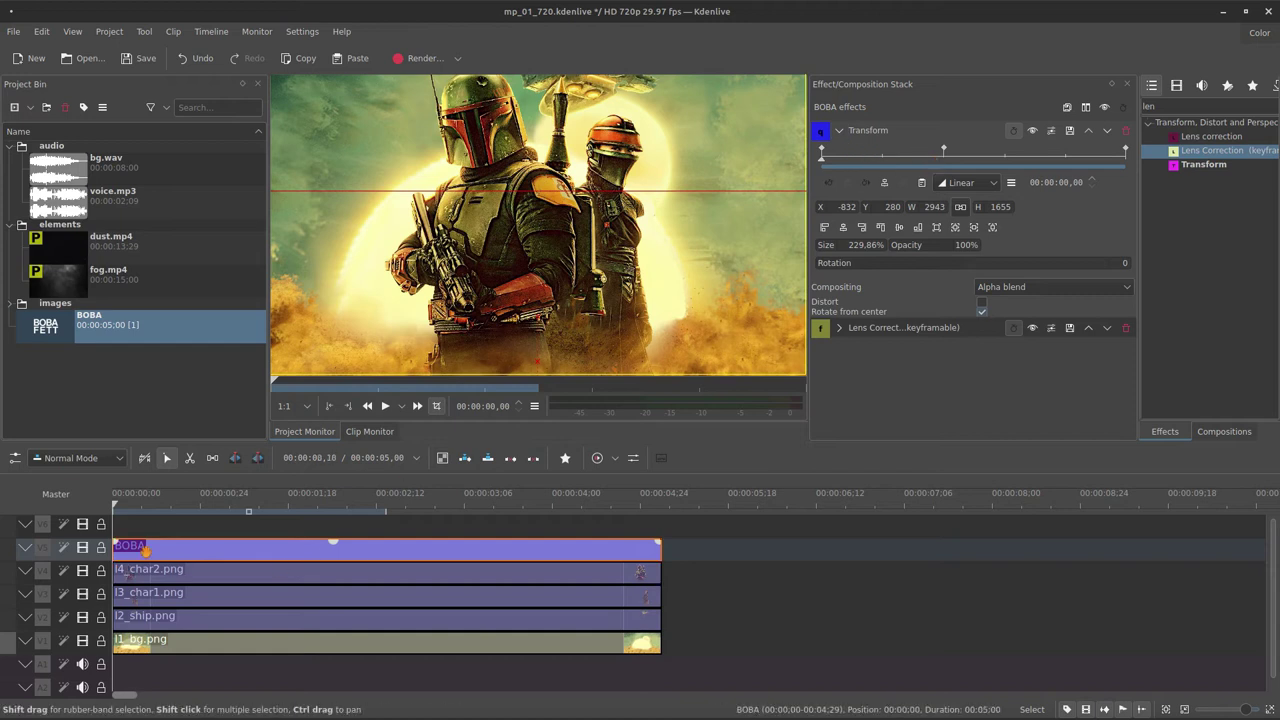
pyautogui.click(410, 540)
pyautogui.click(410, 545)
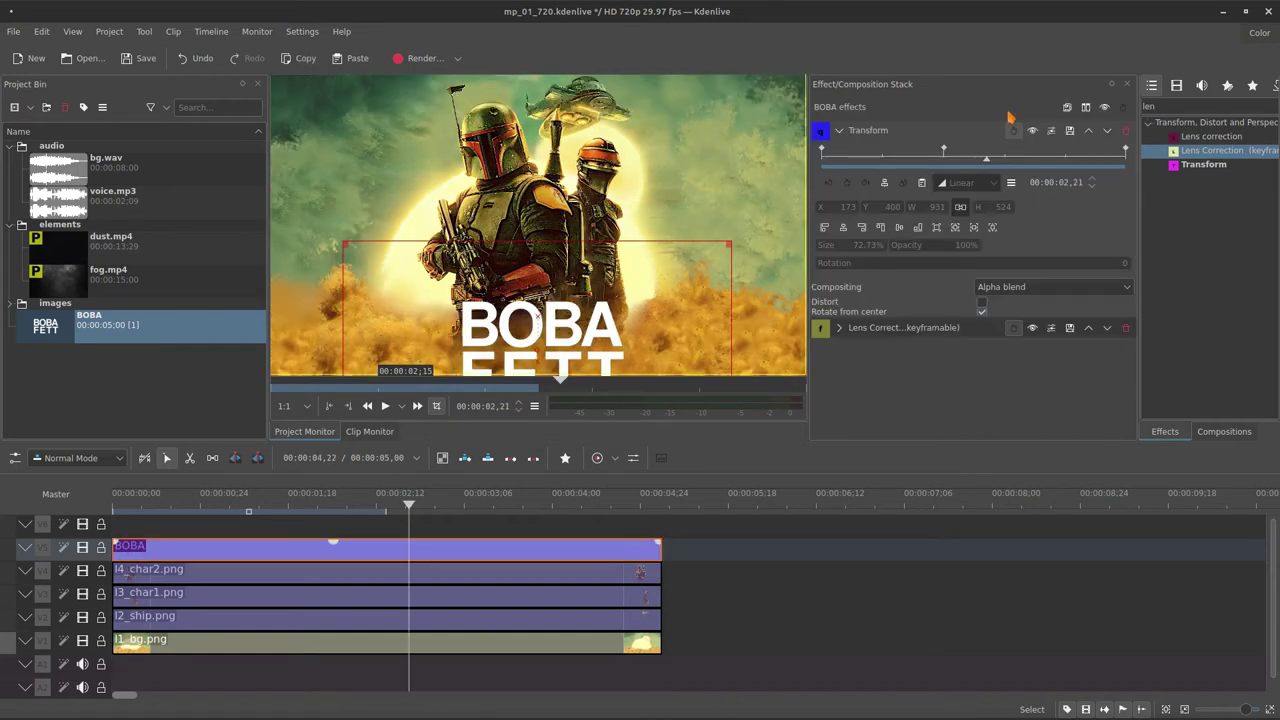
pyautogui.click(879, 168)
pyautogui.moveTo(879, 167); pyautogui.dragTo(842, 166)
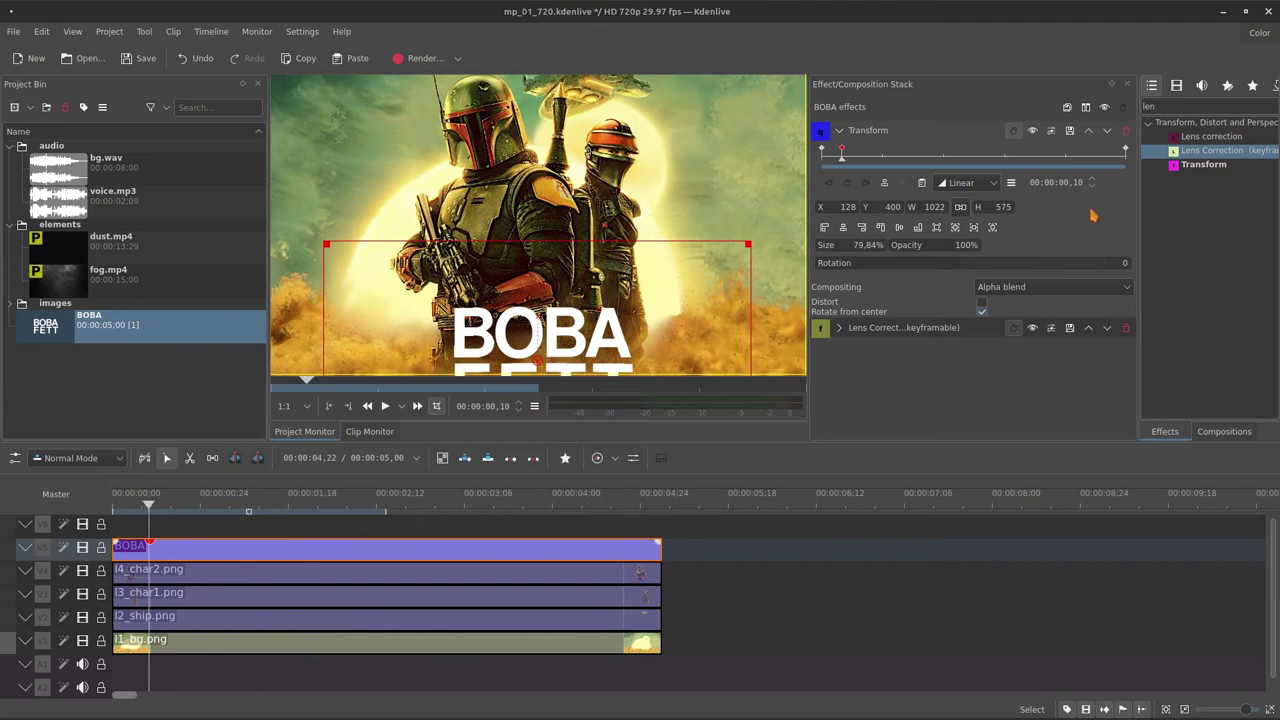
pyautogui.moveTo(1123, 161); pyautogui.dragTo(944, 170)
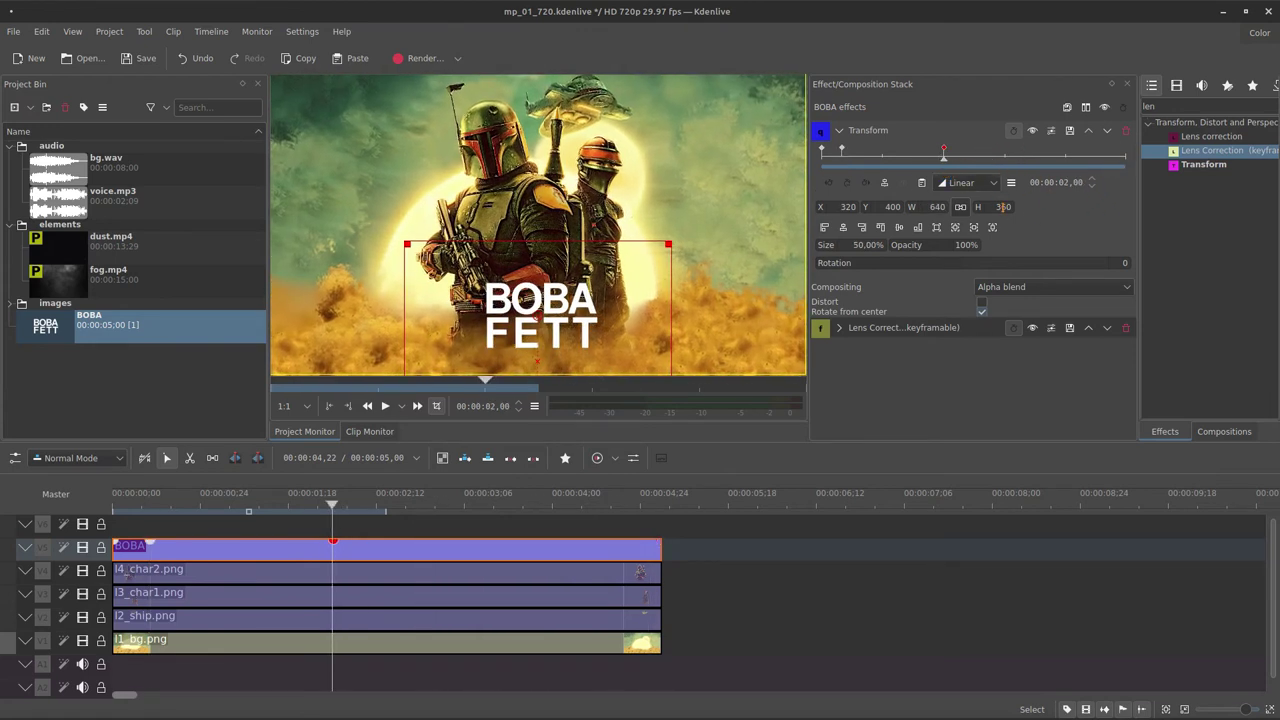
# Cut the BOBA clip at 00:00:02,01 and delete the part after the cut
pyautogui.press('Right')
pyautogui.hotkey('shift', 'r')
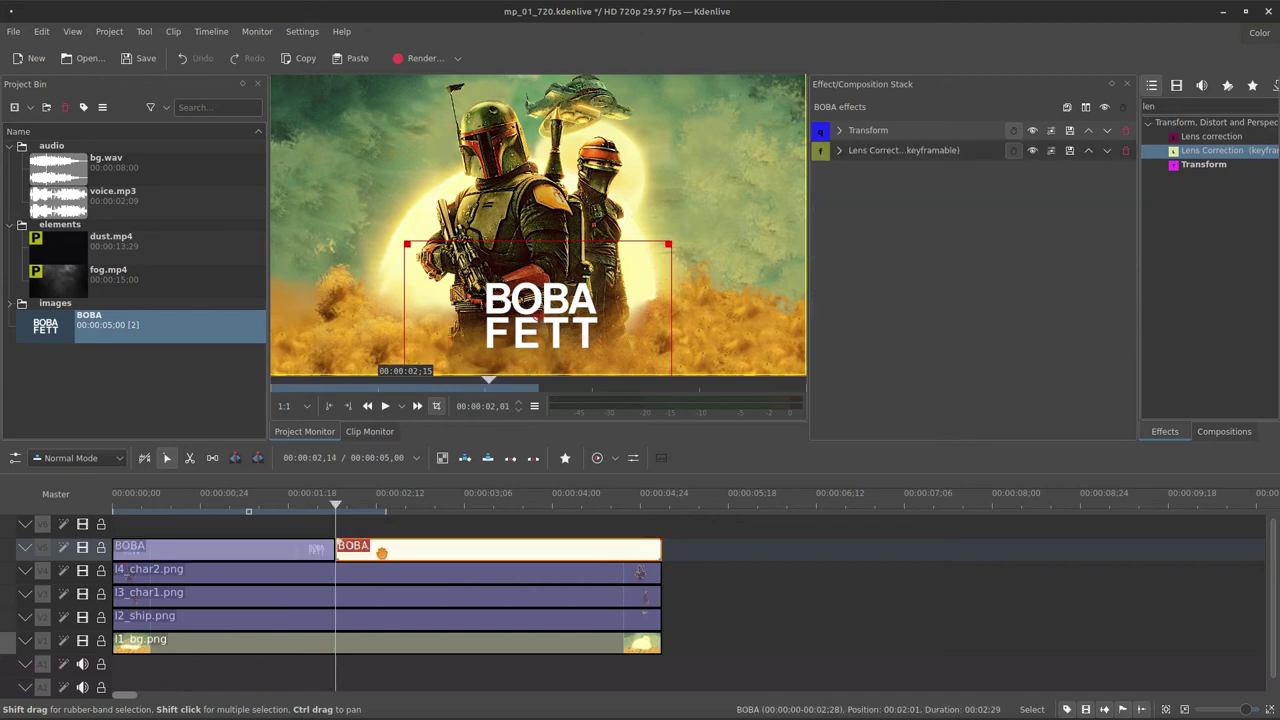
pyautogui.press('Delete')
# Move the shortened BOBA clip along track V5 so it ends flush with the image clips, and play the result
pyautogui.moveTo(249, 553); pyautogui.dragTo(565, 555)
pyautogui.click(421, 538)
pyautogui.press('space')
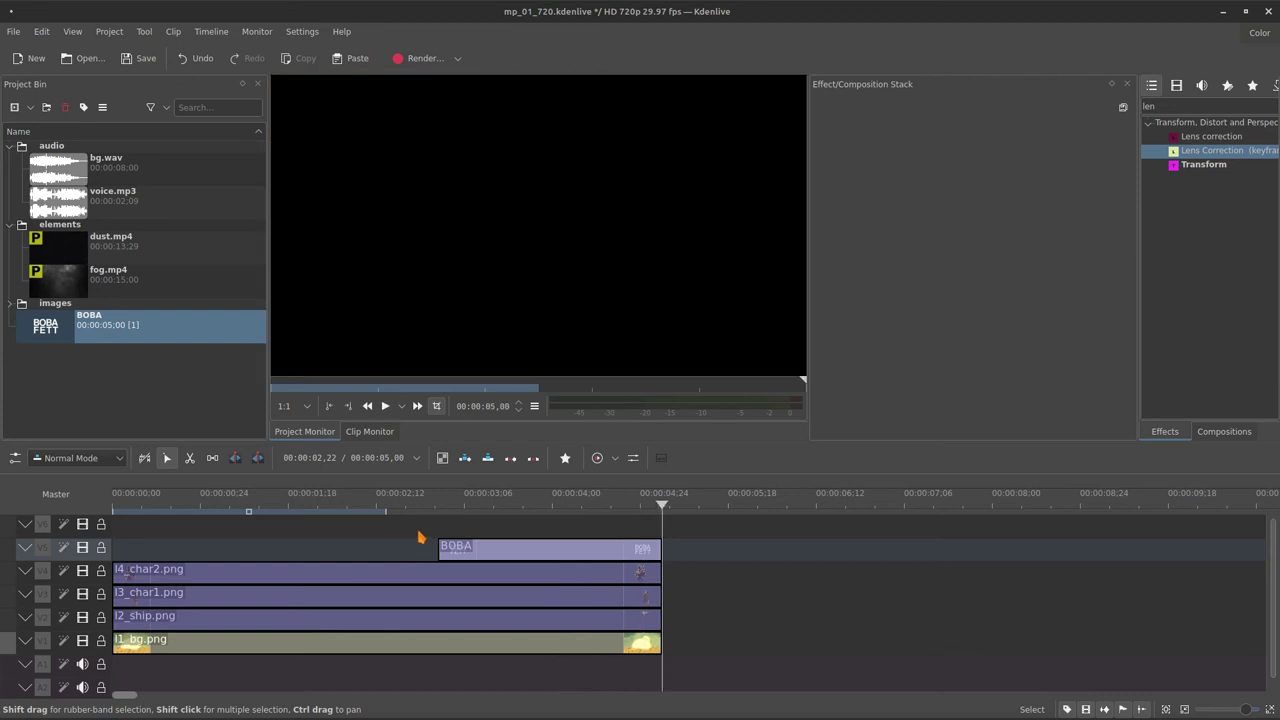
# Review the Lens Correction keyframes on the BOBA clip and play the title animation
pyautogui.click(629, 547)
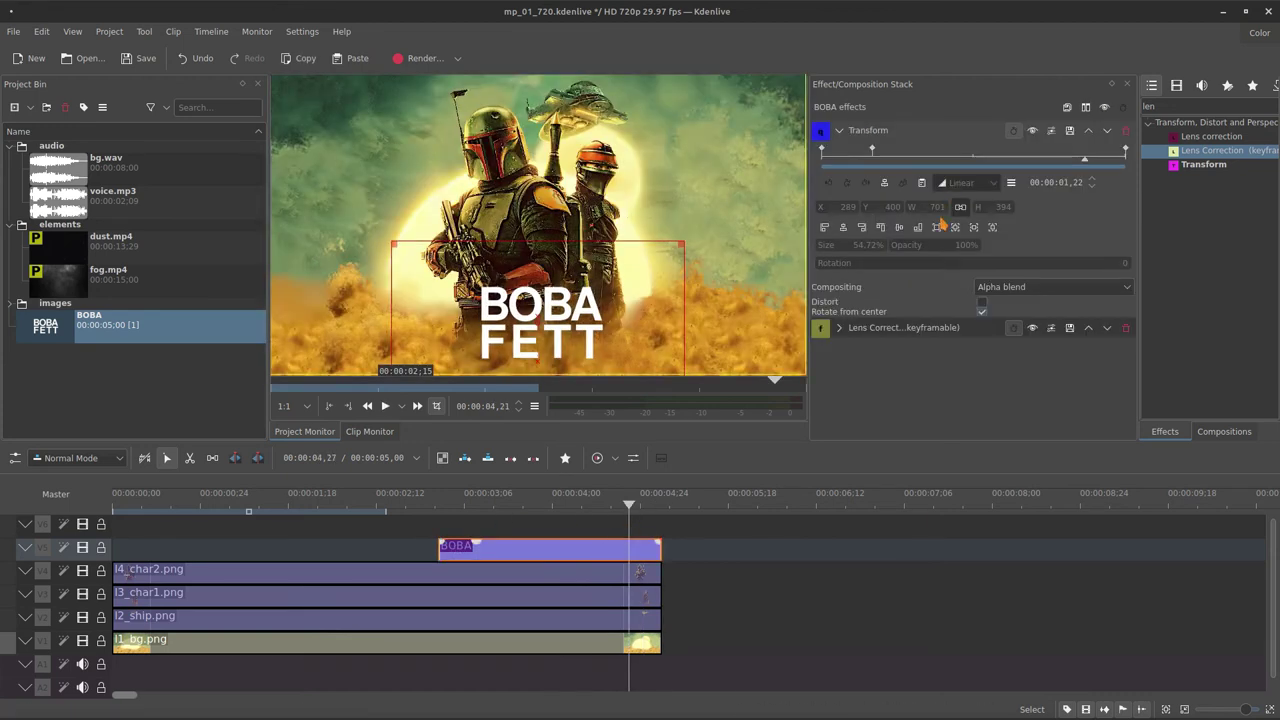
pyautogui.click(839, 327)
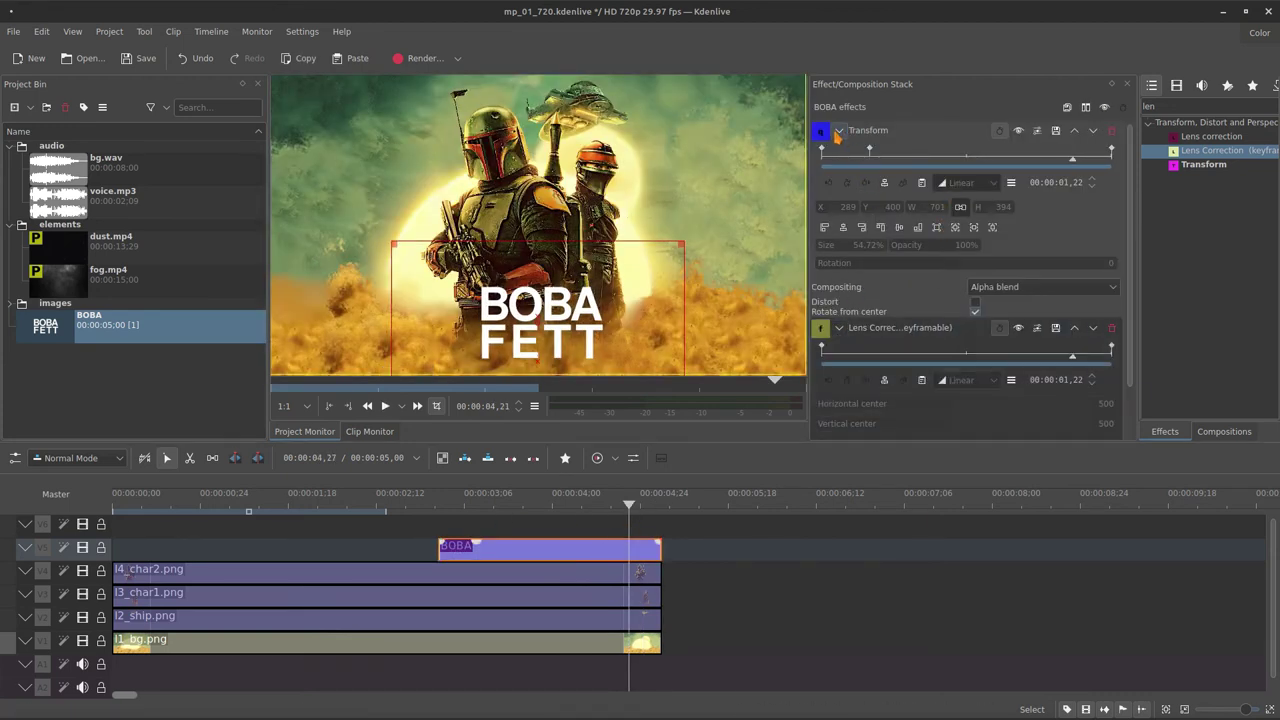
pyautogui.click(839, 131)
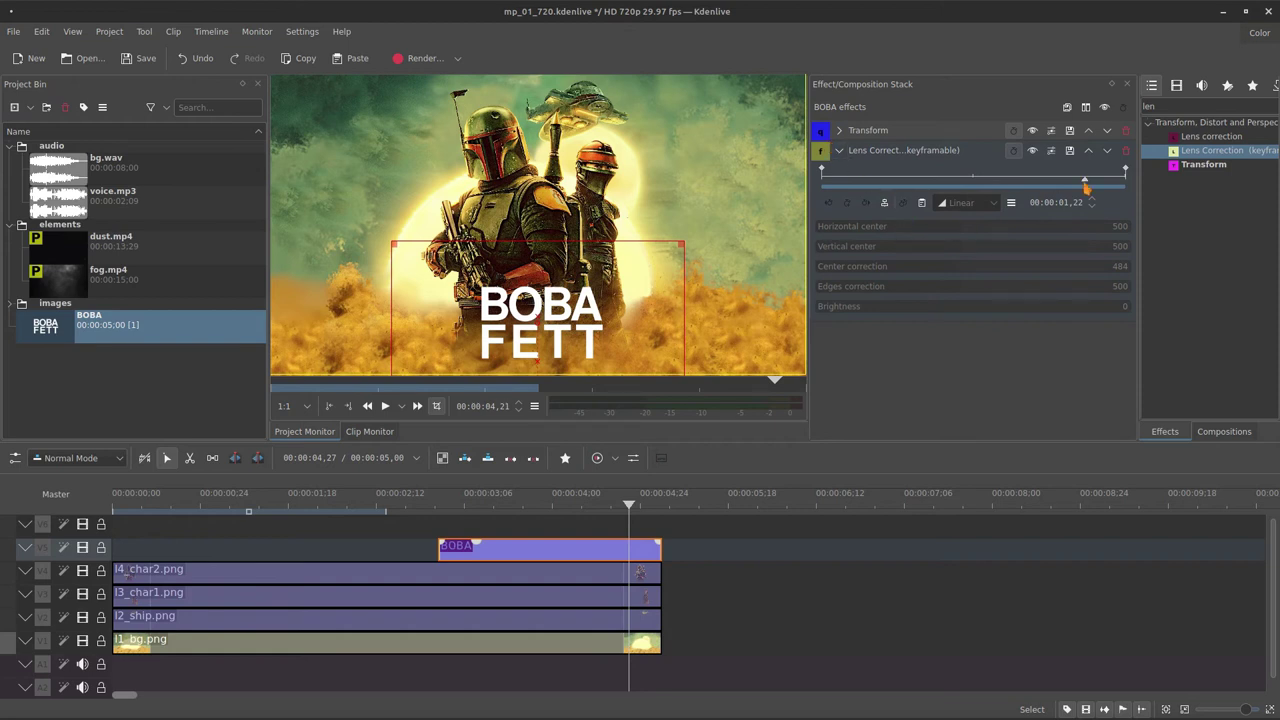
pyautogui.moveTo(1109, 176); pyautogui.dragTo(783, 223)
pyautogui.press('space')
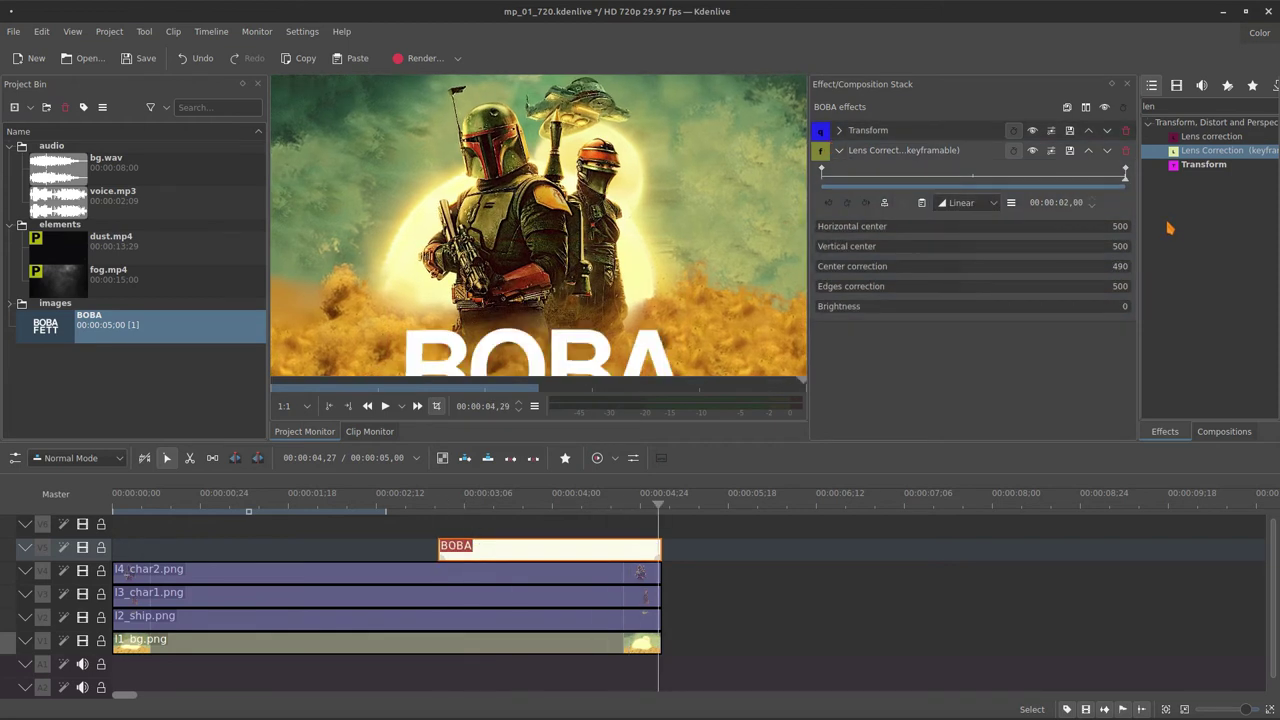
pyautogui.click(845, 151)
# Hide tracks V3, V4 and V5, keeping V2 visible, and select the l2_ship.png clip
pyautogui.click(82, 616)
pyautogui.click(82, 593)
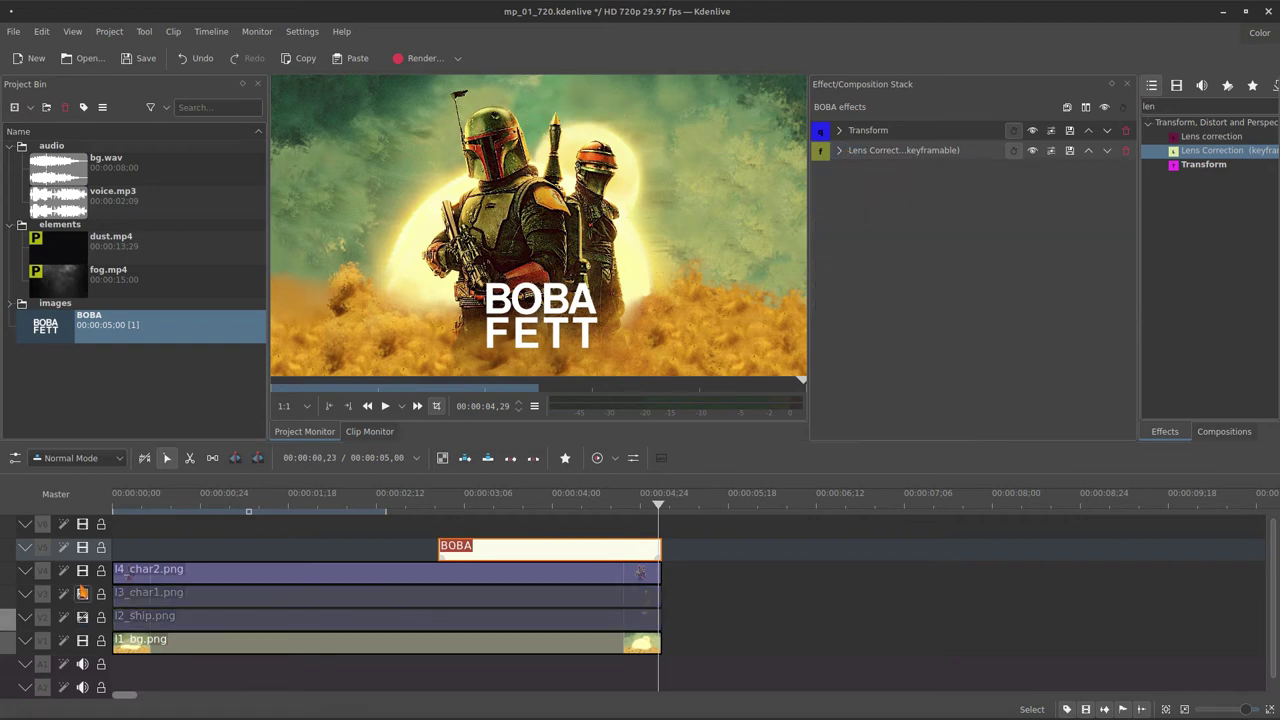
pyautogui.click(82, 570)
pyautogui.click(82, 547)
pyautogui.click(82, 616)
pyautogui.click(140, 620)
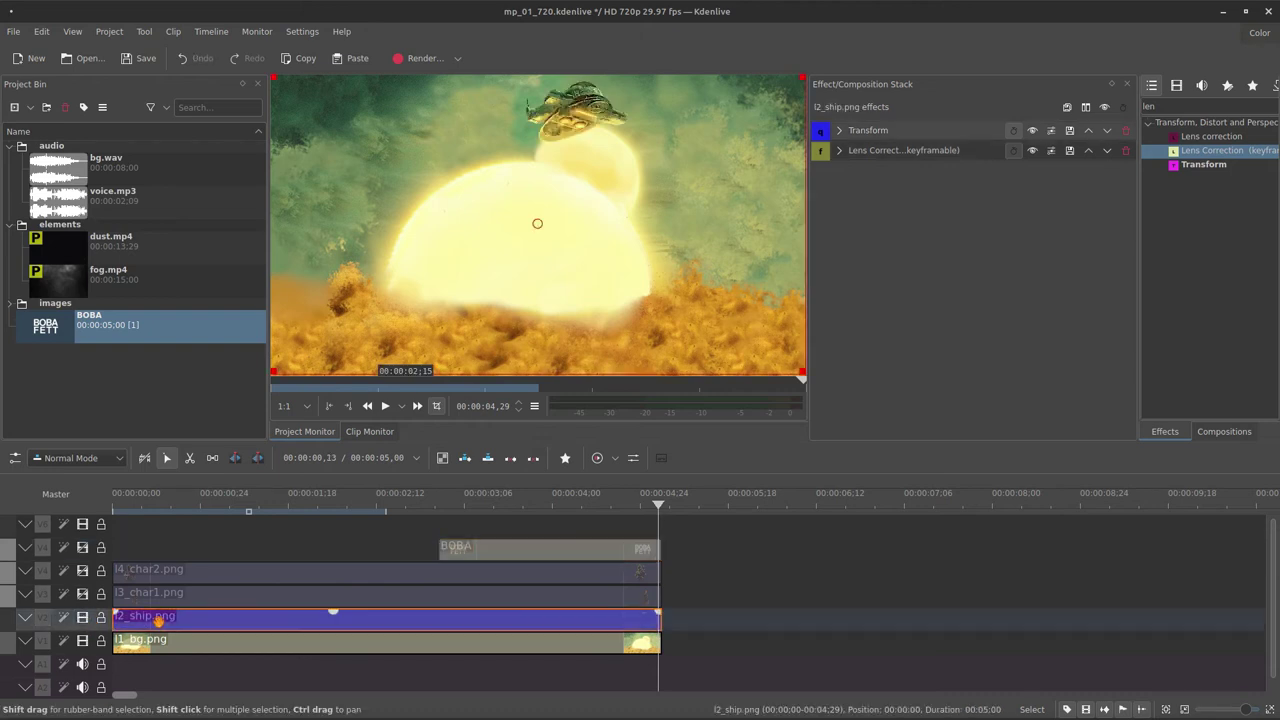
# Lower the ship's Lens Correction center correction at the first keyframe and set it to 450 at the 00:00:02,00 keyframe
pyautogui.click(840, 152)
pyautogui.click(820, 180)
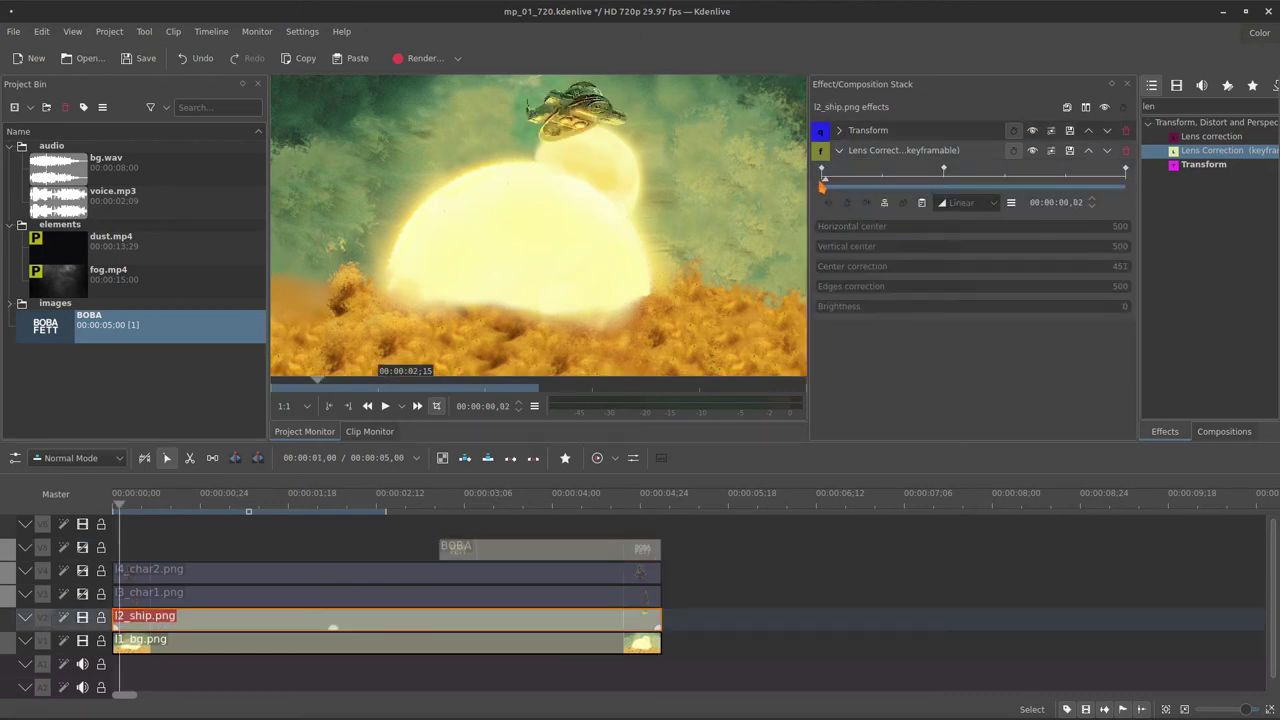
pyautogui.moveTo(1117, 268); pyautogui.dragTo(1131, 275)
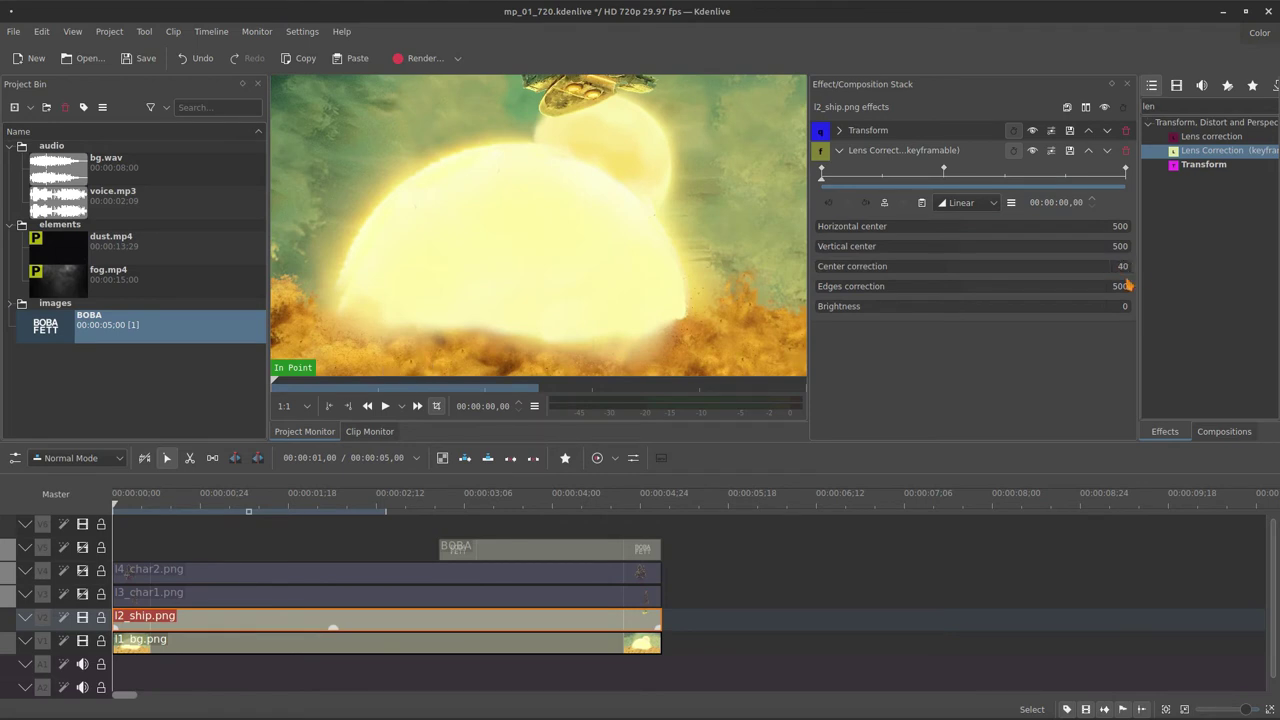
pyautogui.click(946, 184)
pyautogui.click(1120, 266)
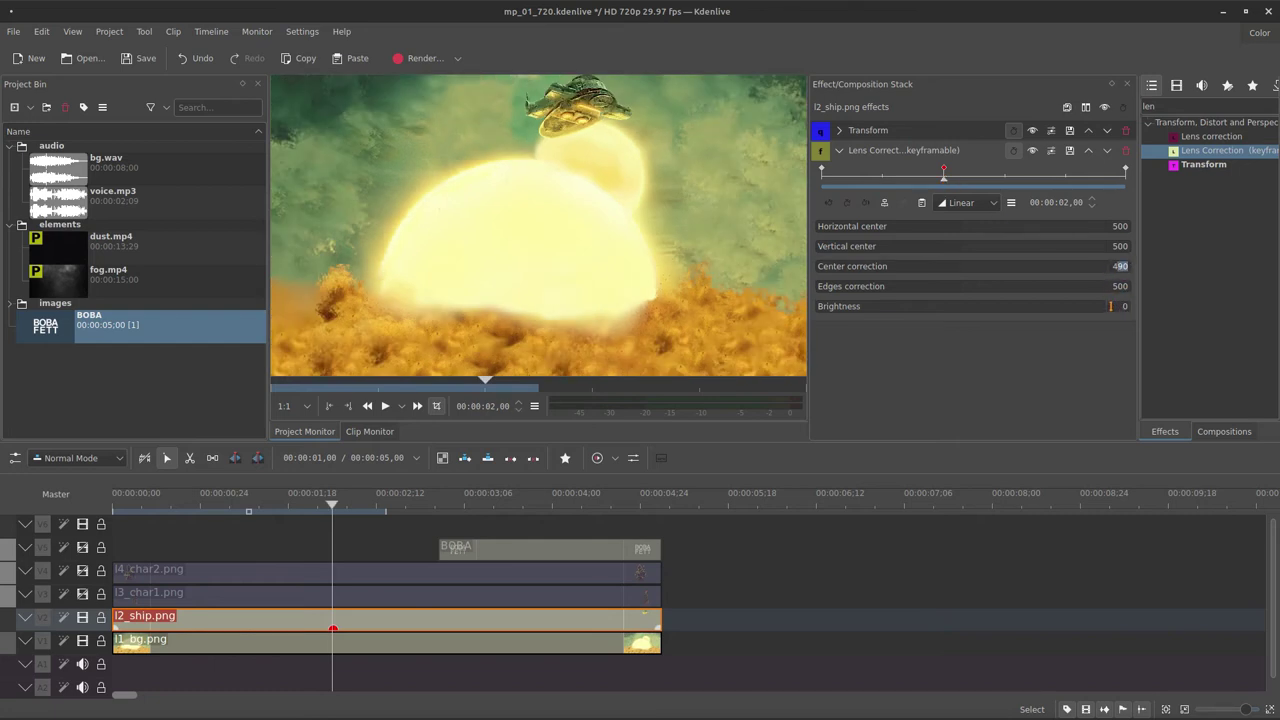
pyautogui.write('450')
pyautogui.press('Return')
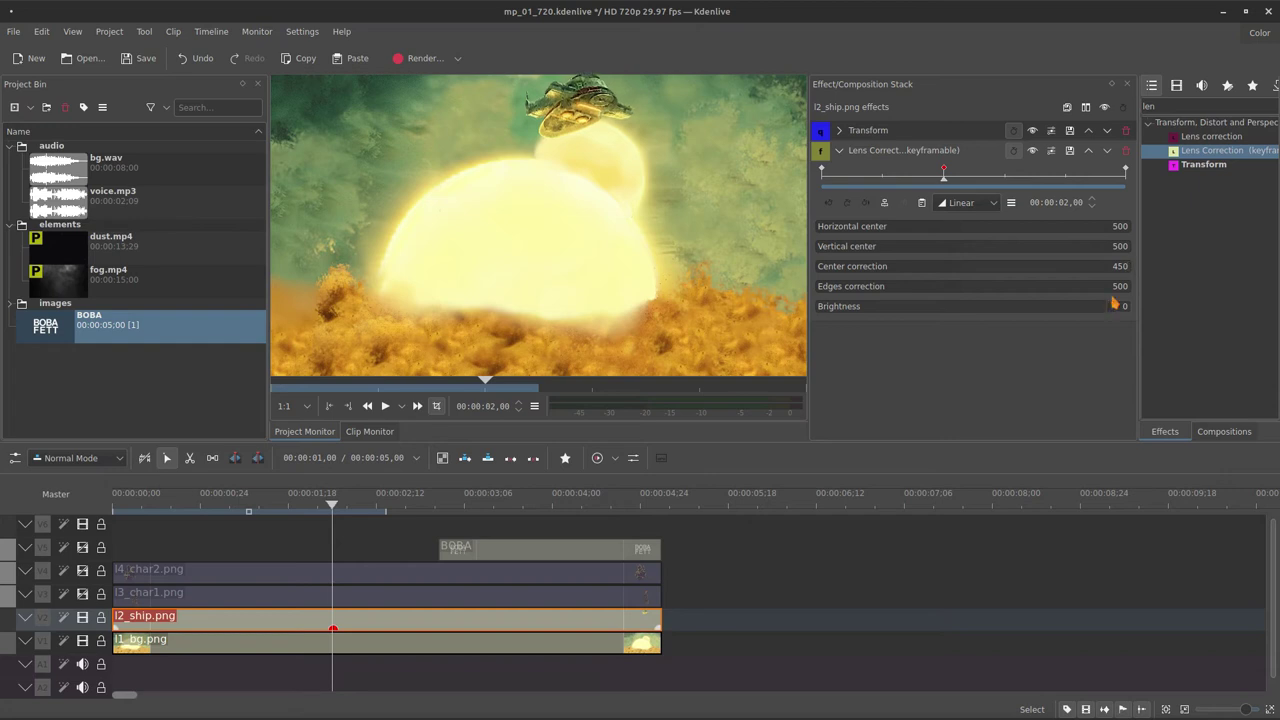
# Set the Transform size of the l2_ship.png clip to 160% at its first keyframe
pyautogui.click(839, 130)
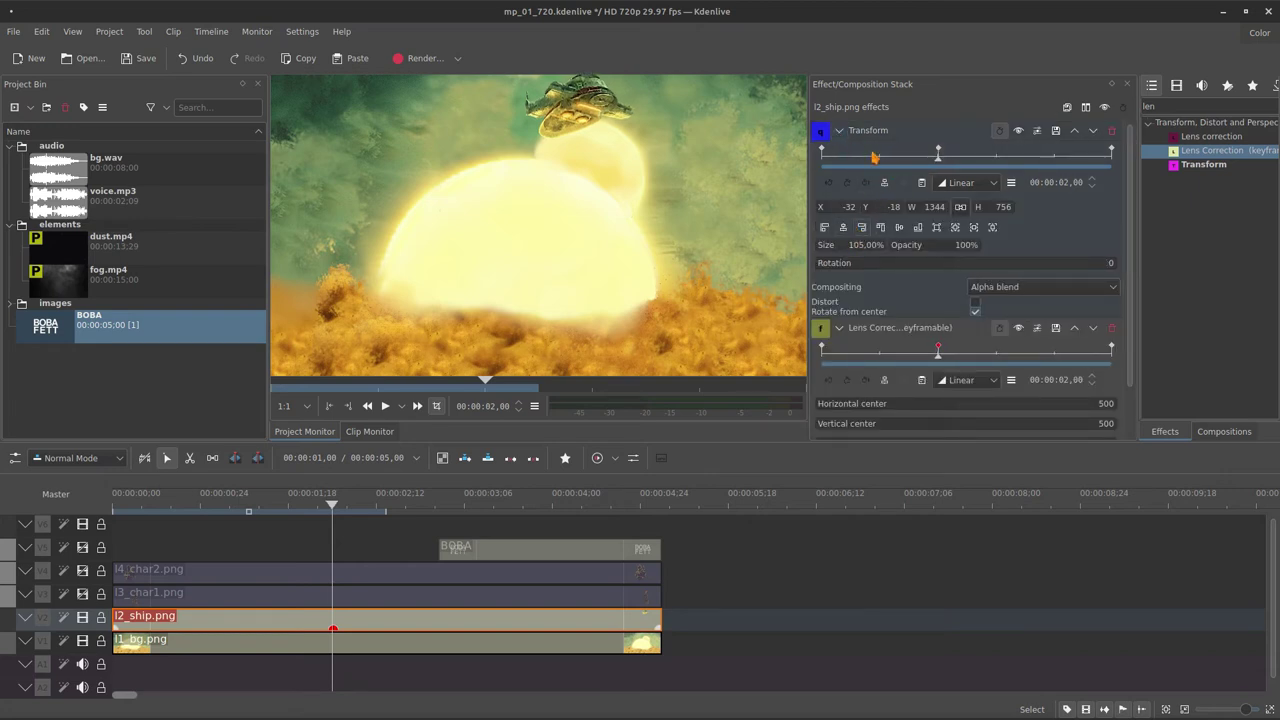
pyautogui.click(821, 152)
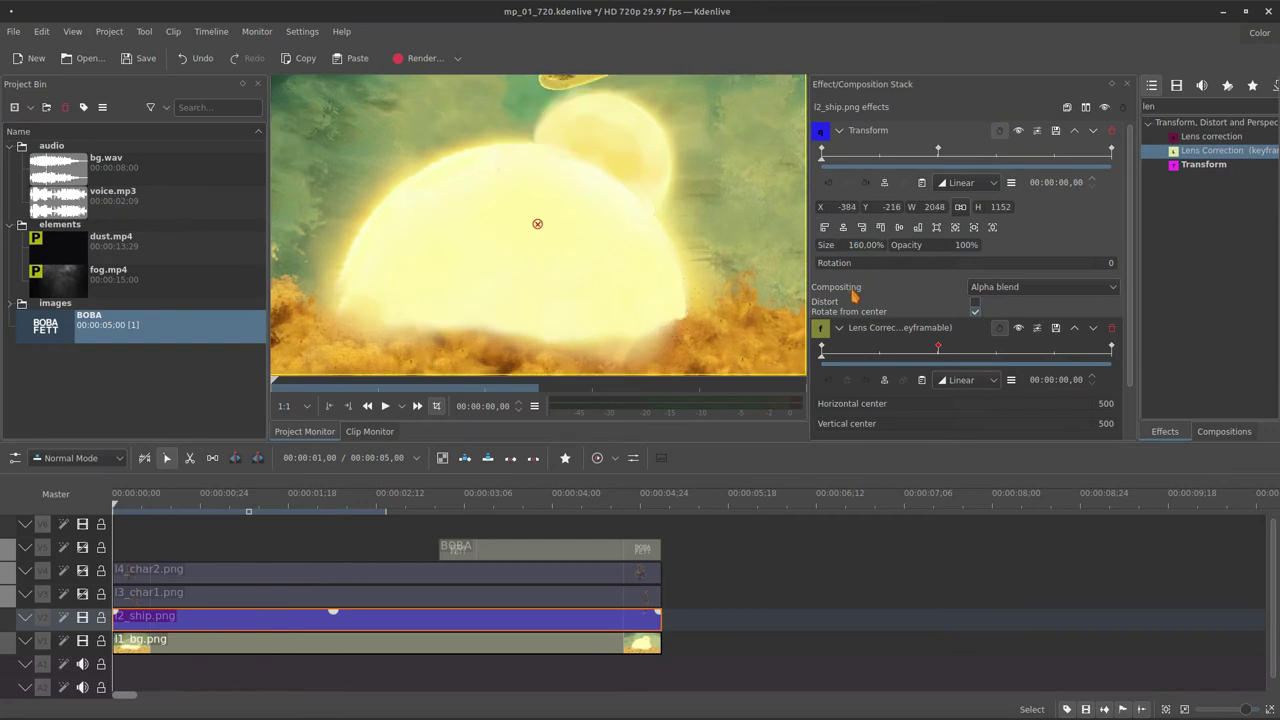
pyautogui.click(840, 133)
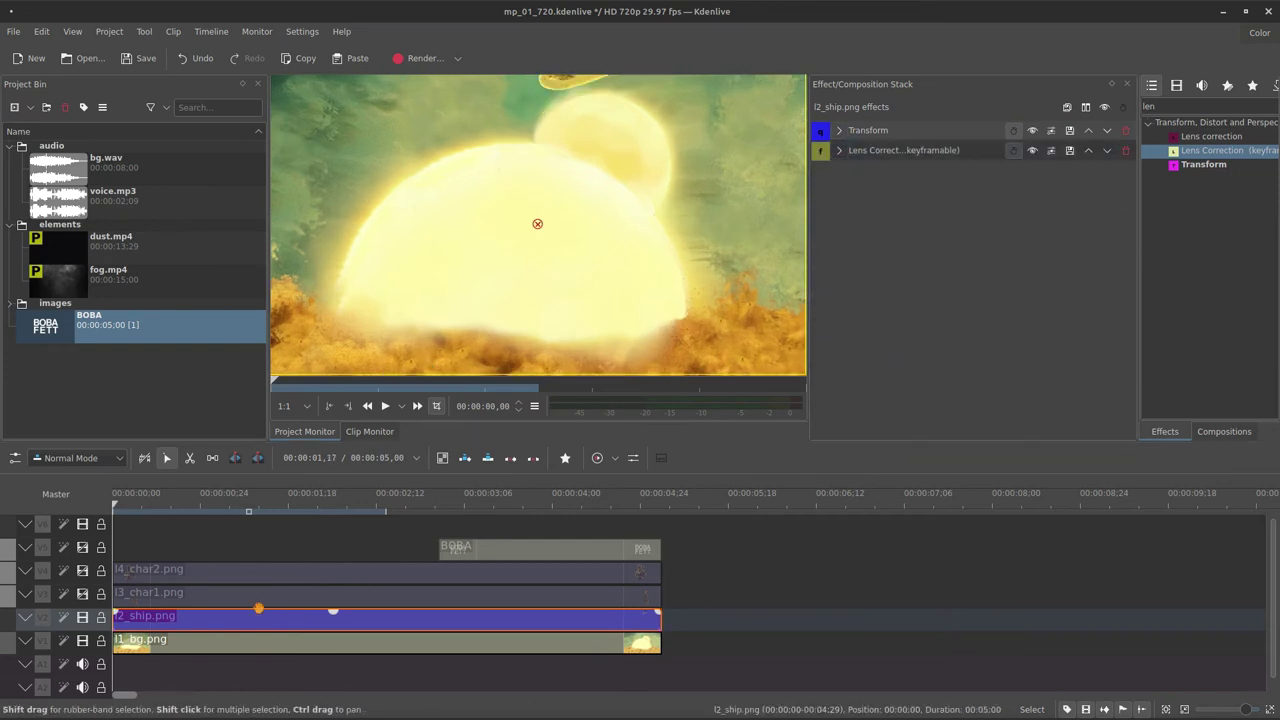
# Return to the start of the timeline, make track V3 visible again and select the l3_char1.png clip
pyautogui.click(126, 548)
pyautogui.moveTo(146, 555); pyautogui.dragTo(115, 615)
pyautogui.click(82, 594)
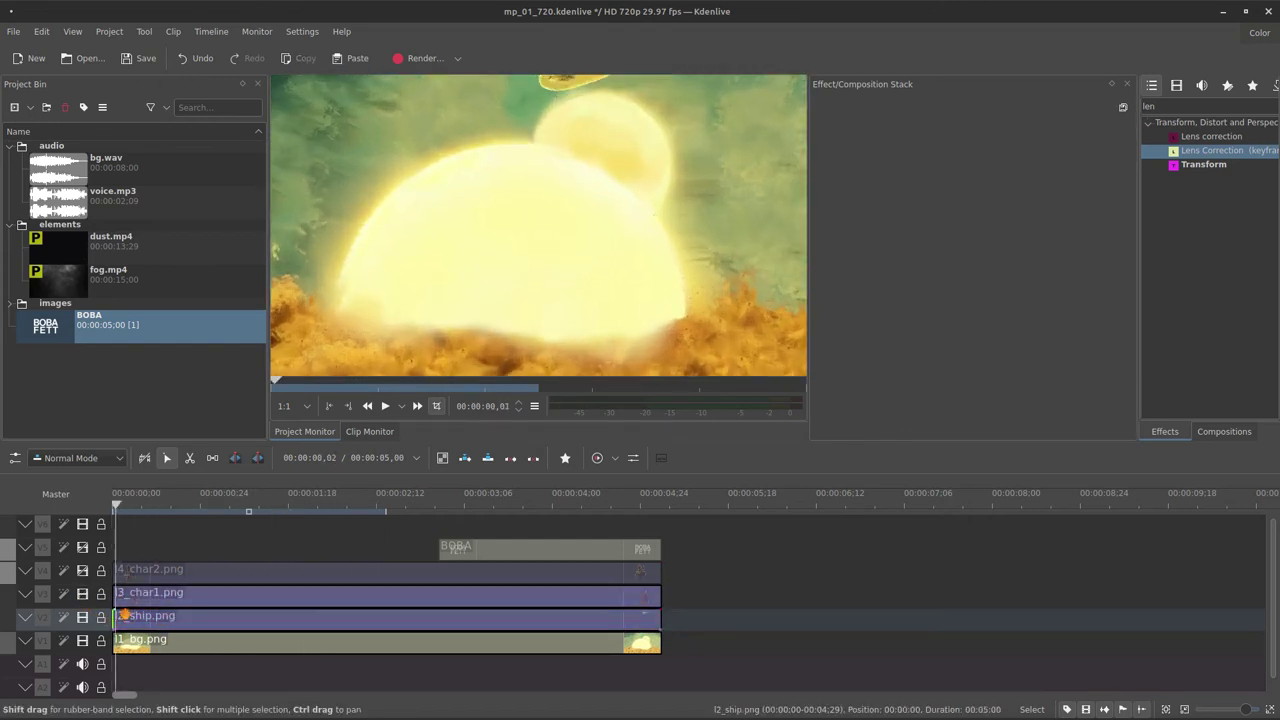
pyautogui.click(143, 602)
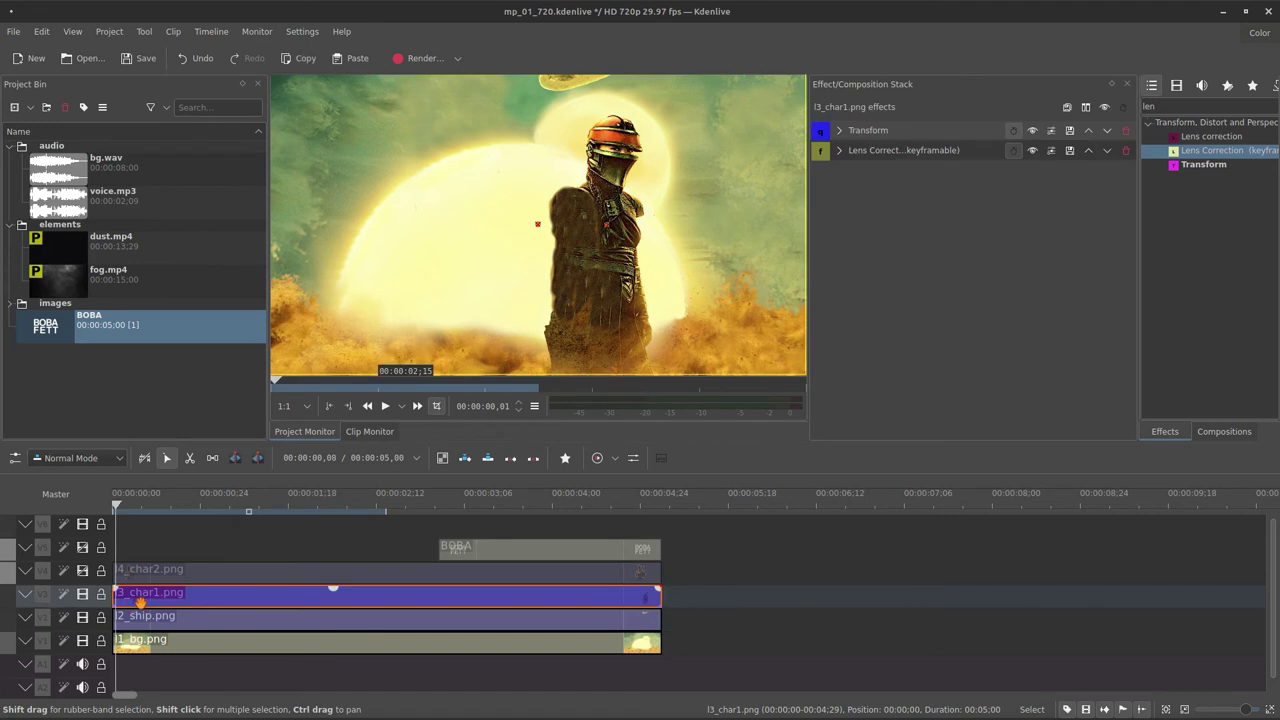
# Set the Transform size of the l3_char1.png clip to 200% at its first keyframe
pyautogui.click(839, 130)
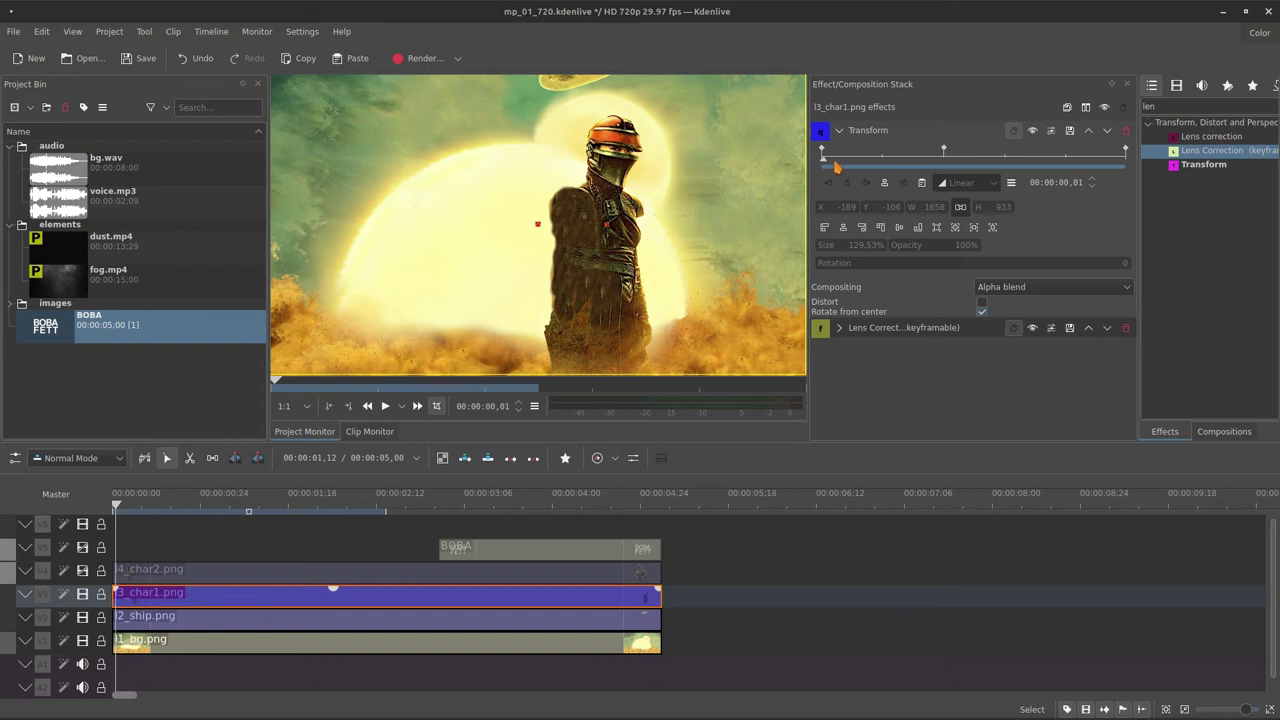
pyautogui.moveTo(830, 166); pyautogui.dragTo(827, 168)
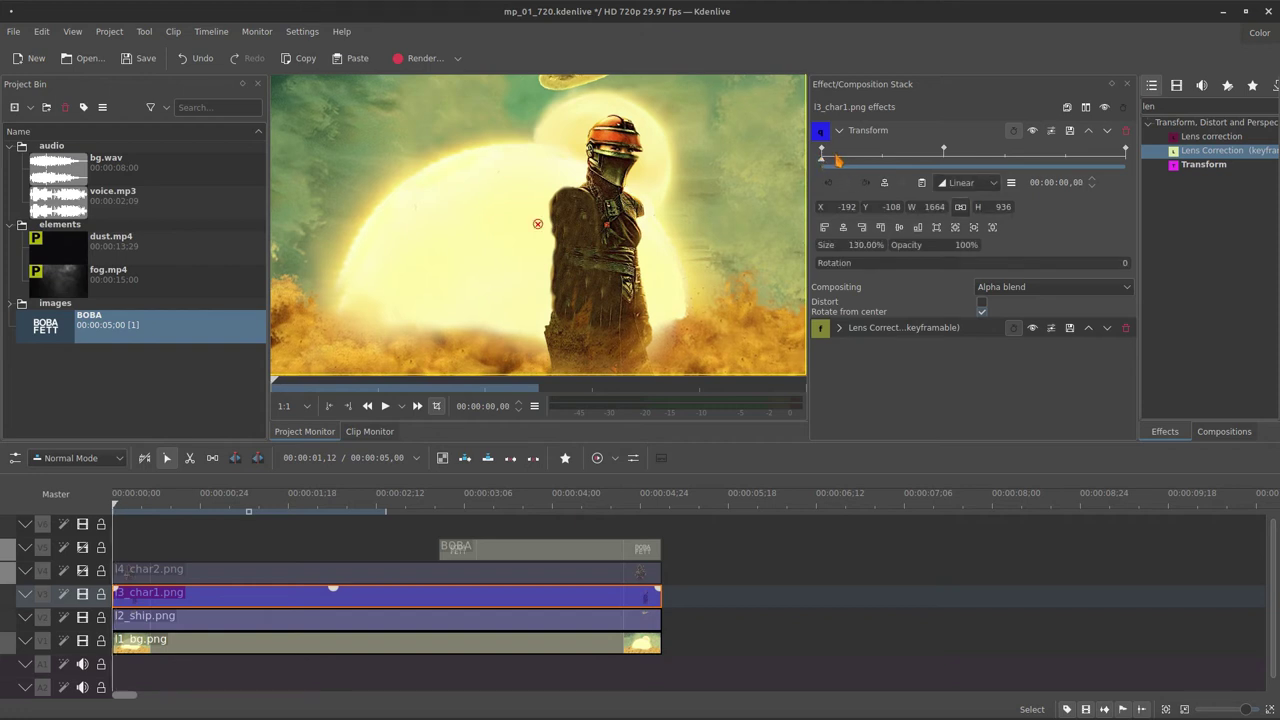
pyautogui.write('20')
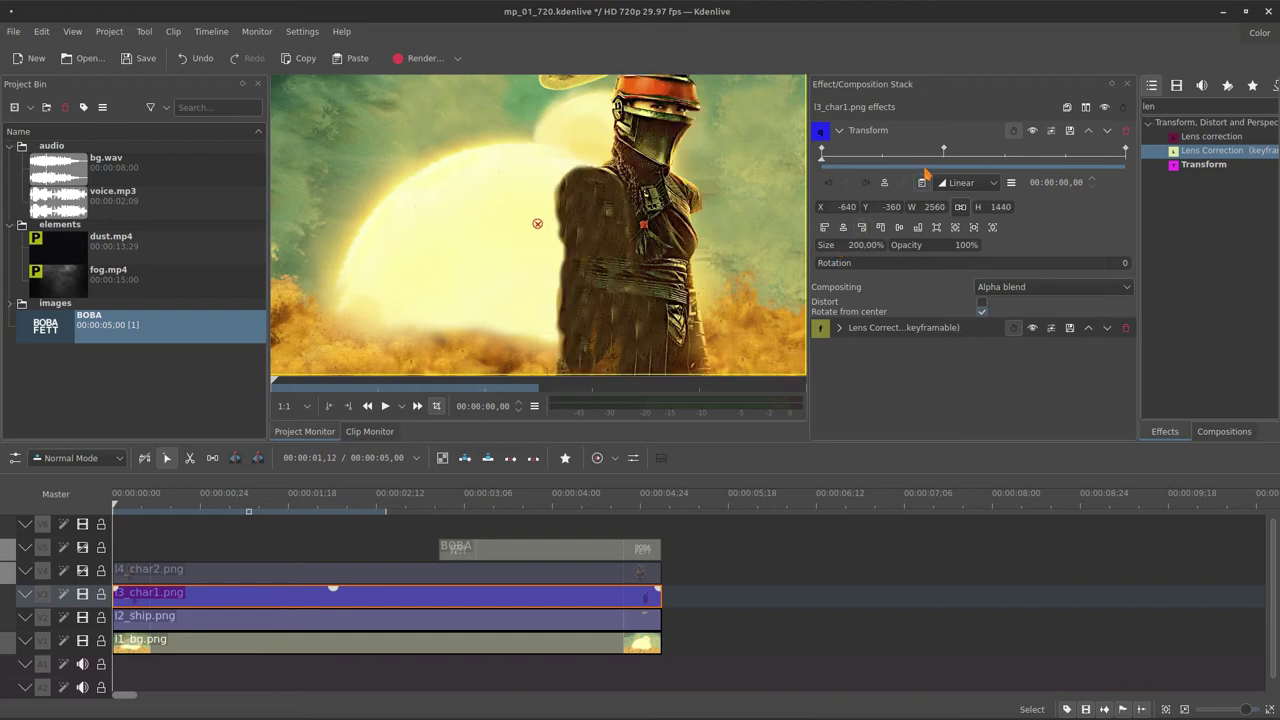
# Set the Lens Correction center correction of l3_char1.png to 400 at the 00:00:02,00 keyframe
pyautogui.click(945, 160)
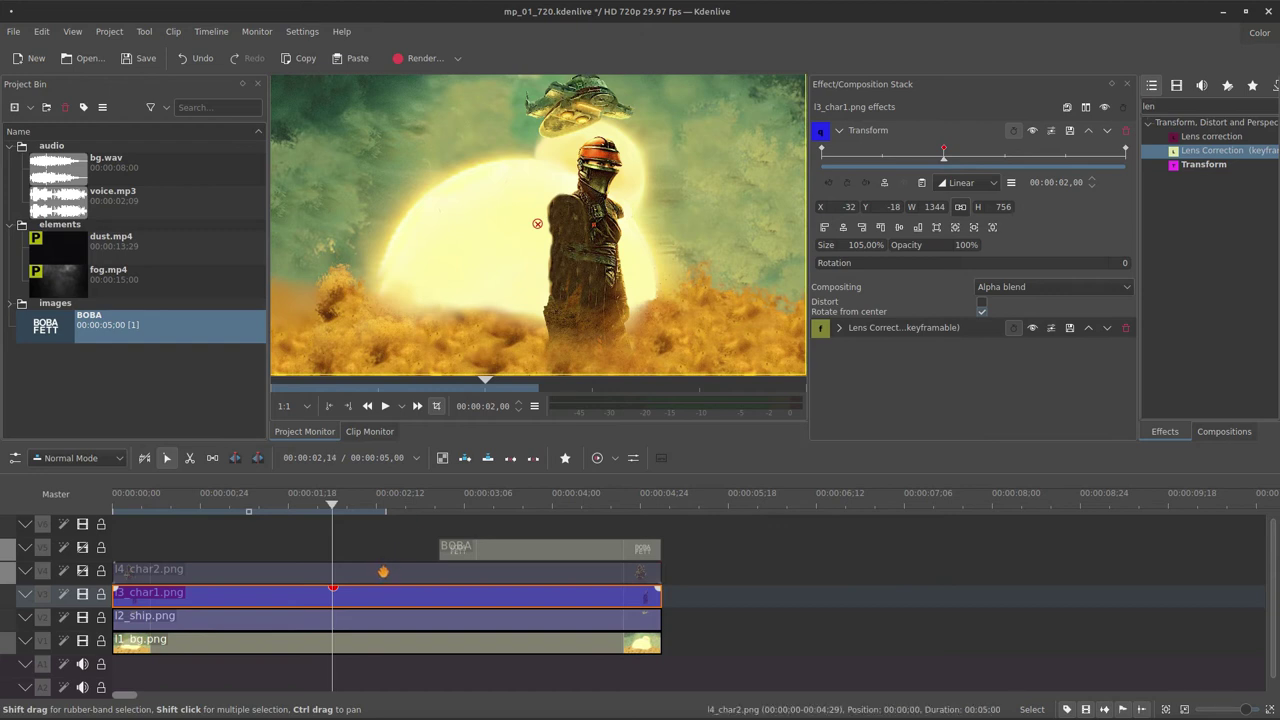
pyautogui.click(840, 130)
pyautogui.click(840, 150)
pyautogui.doubleClick(1110, 265)
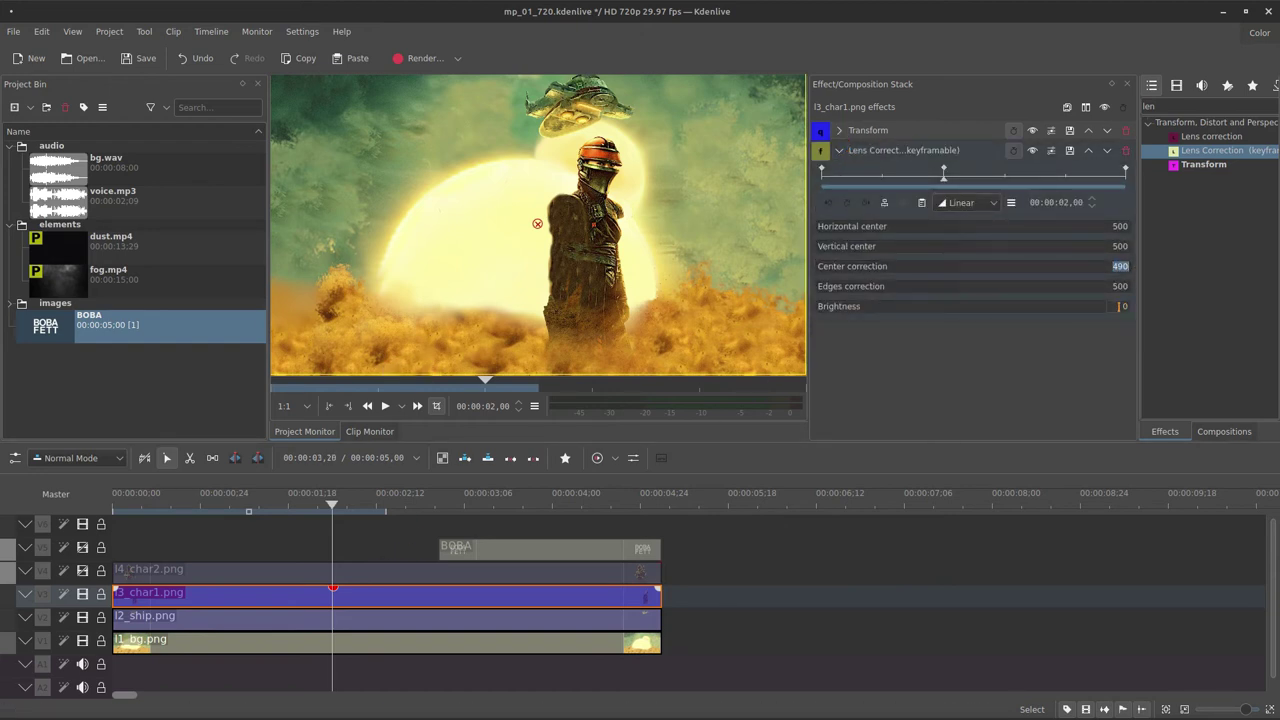
pyautogui.write('350')
pyautogui.press('Return')
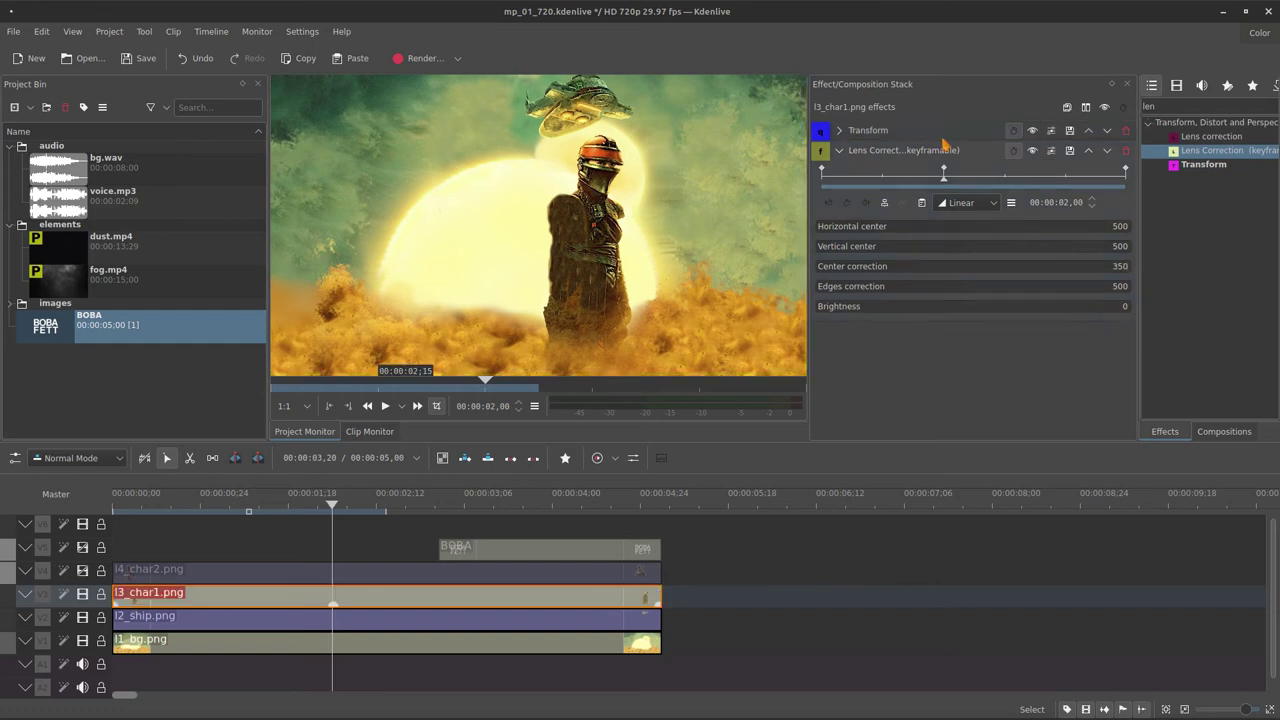
pyautogui.doubleClick(1122, 266)
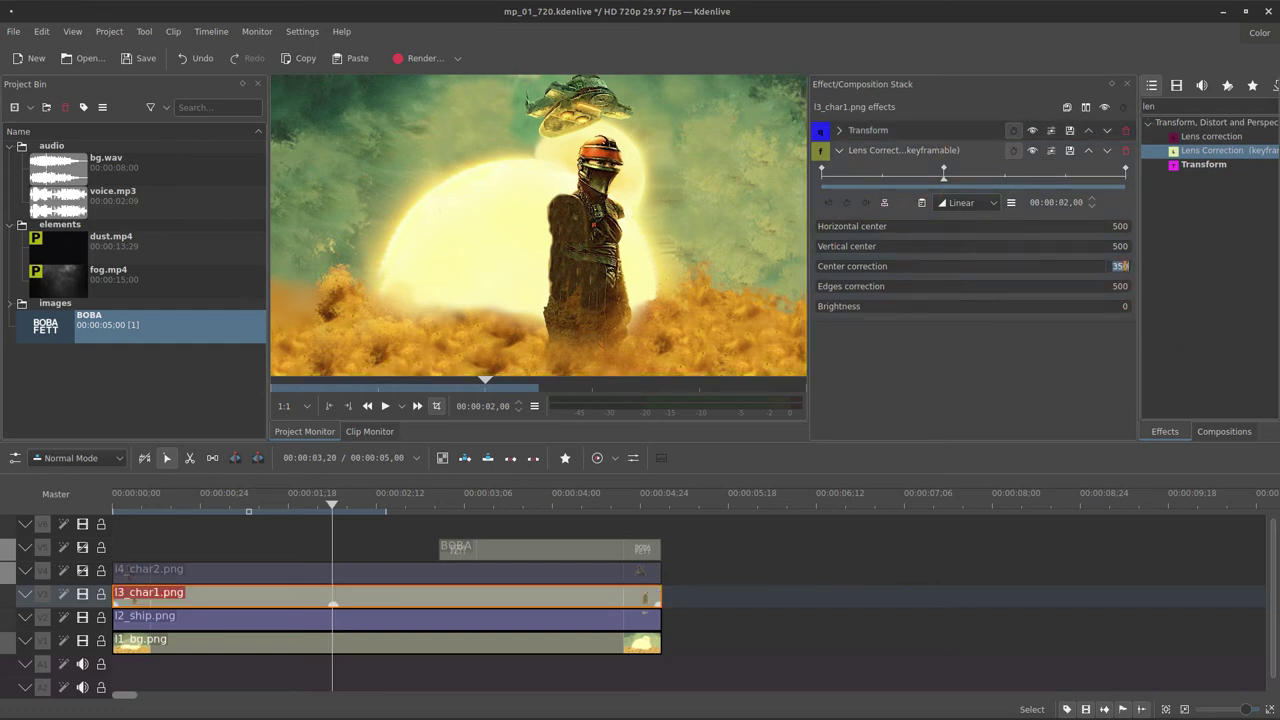
pyautogui.write('400')
# Set the Lens Correction center correction of l3_char1.png to 350 at its first keyframe and collapse the effect
pyautogui.moveTo(871, 178); pyautogui.dragTo(816, 184)
pyautogui.doubleClick(1117, 266)
pyautogui.write('350')
pyautogui.press('Return')
pyautogui.click(839, 152)
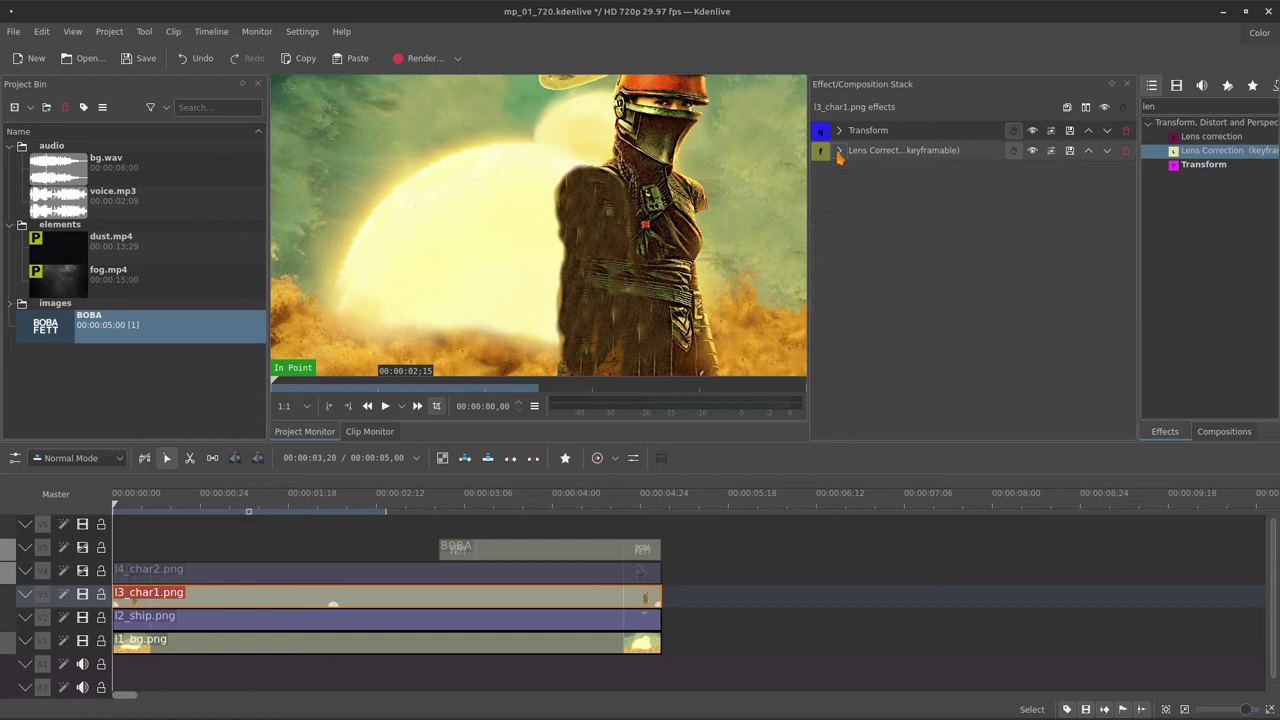
# Make track V4 visible and set the Transform size of l4_char2.png to 300% at its first keyframe
pyautogui.click(260, 573)
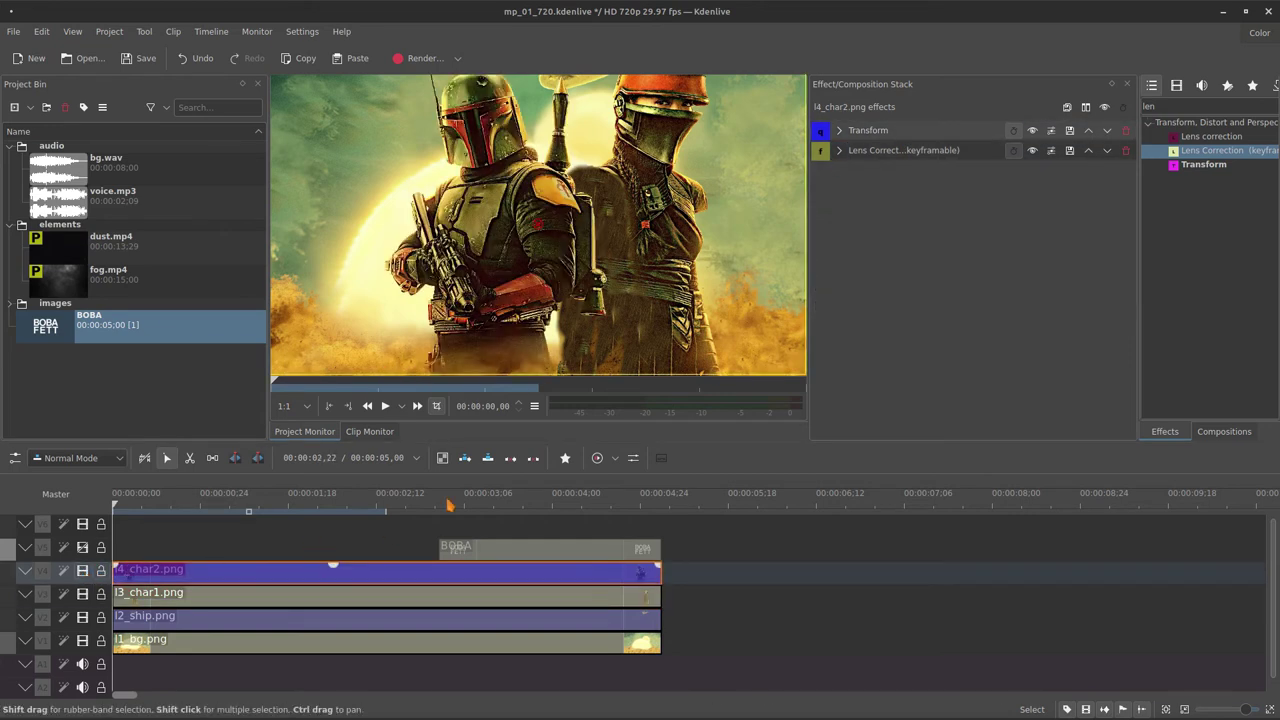
pyautogui.click(839, 150)
pyautogui.click(838, 131)
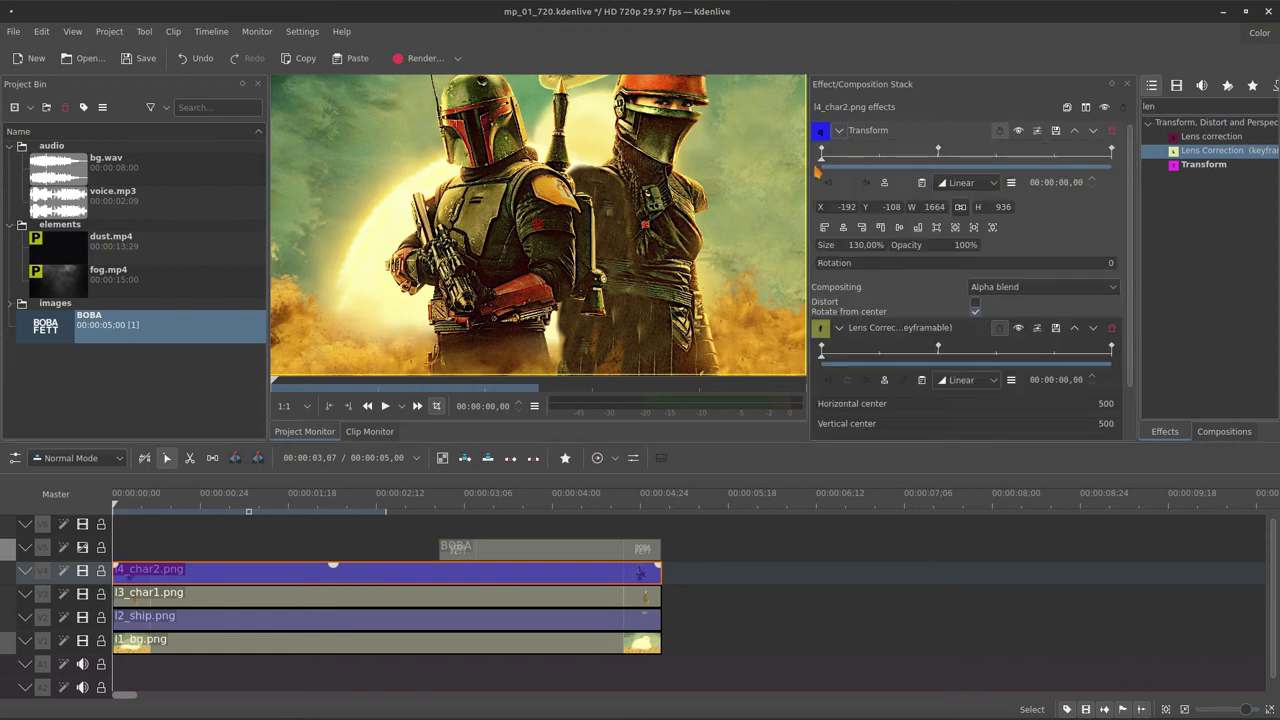
pyautogui.moveTo(825, 245); pyautogui.dragTo(822, 262)
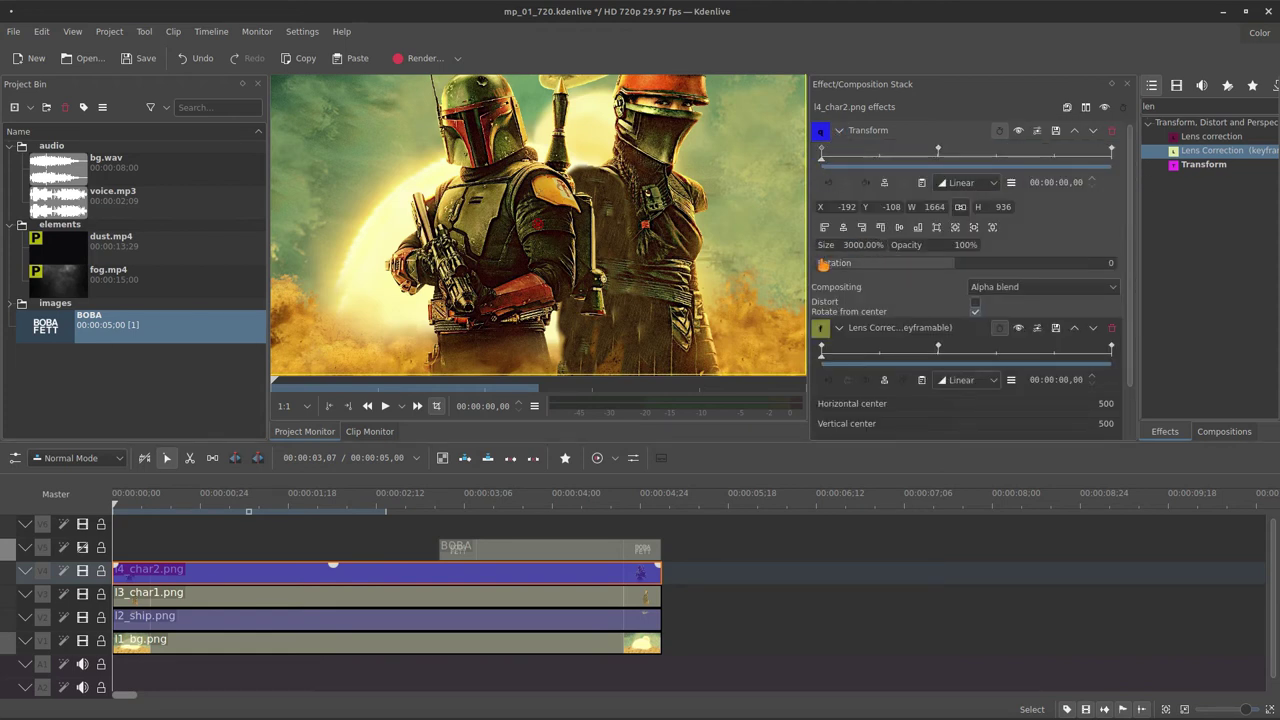
pyautogui.press('Return')
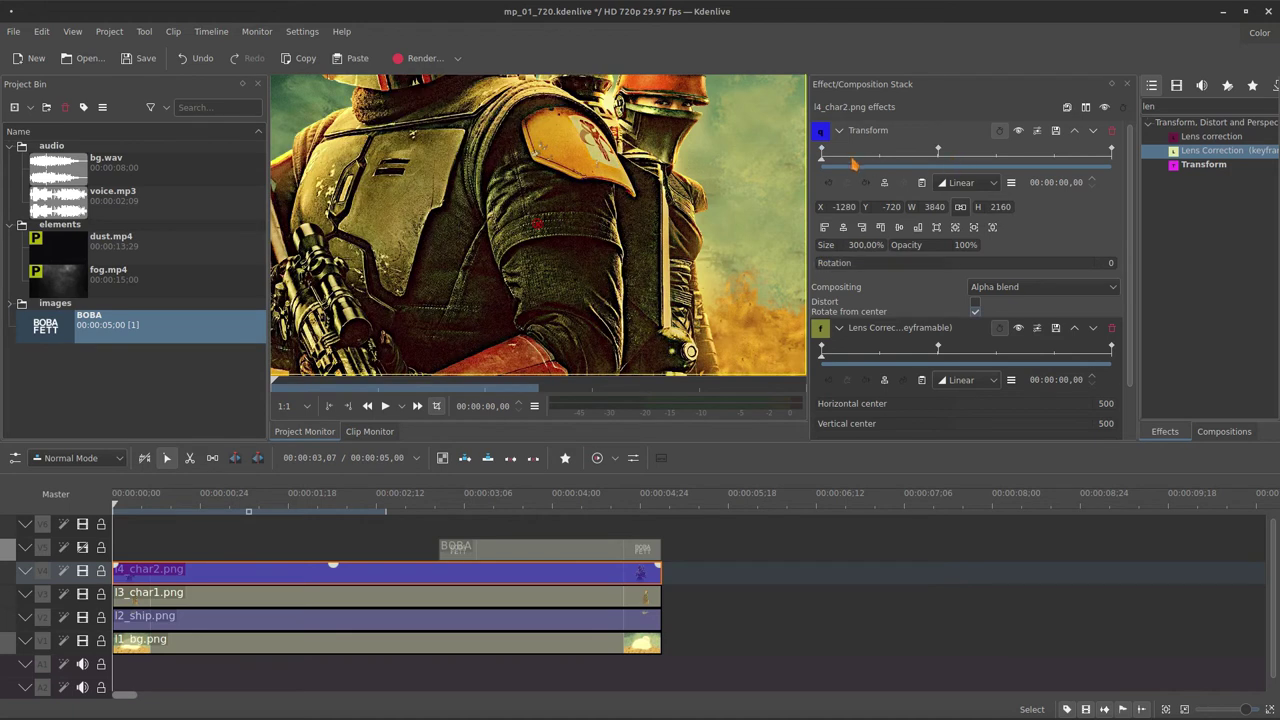
pyautogui.moveTo(853, 165); pyautogui.dragTo(936, 167)
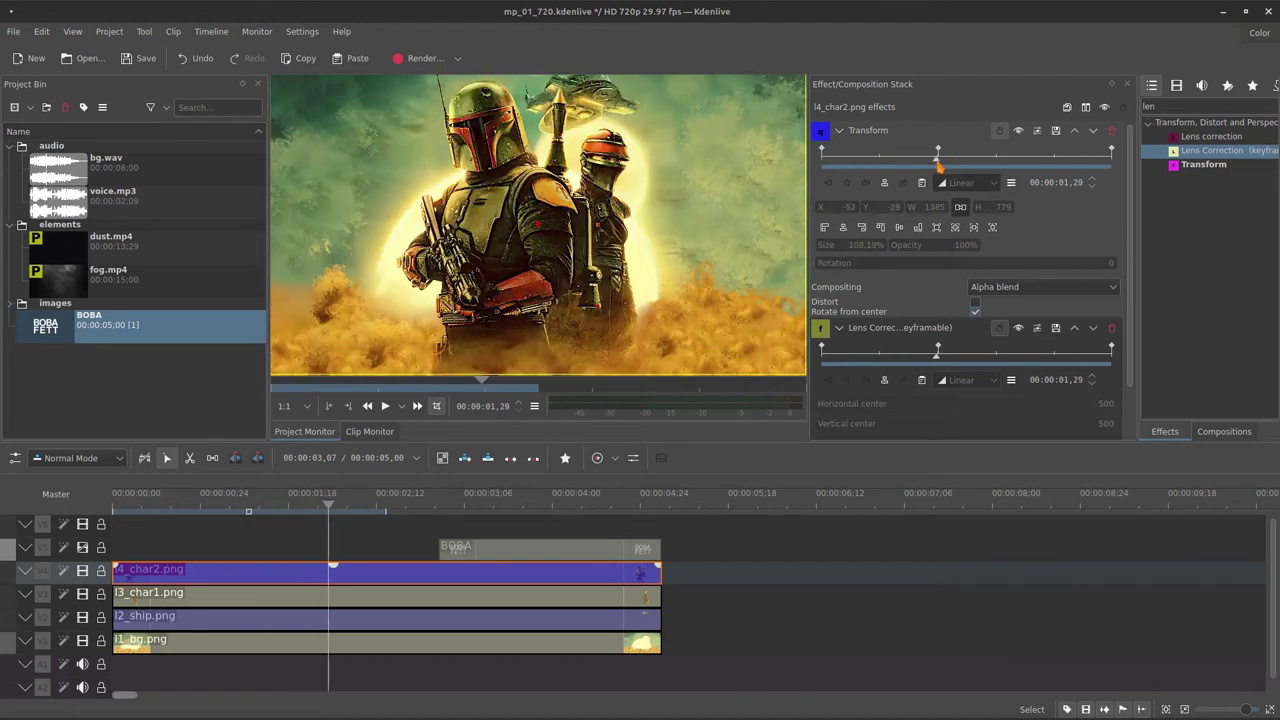
# Set the Lens Correction center correction of l4_char2.png to 300 at its first keyframe
pyautogui.click(839, 131)
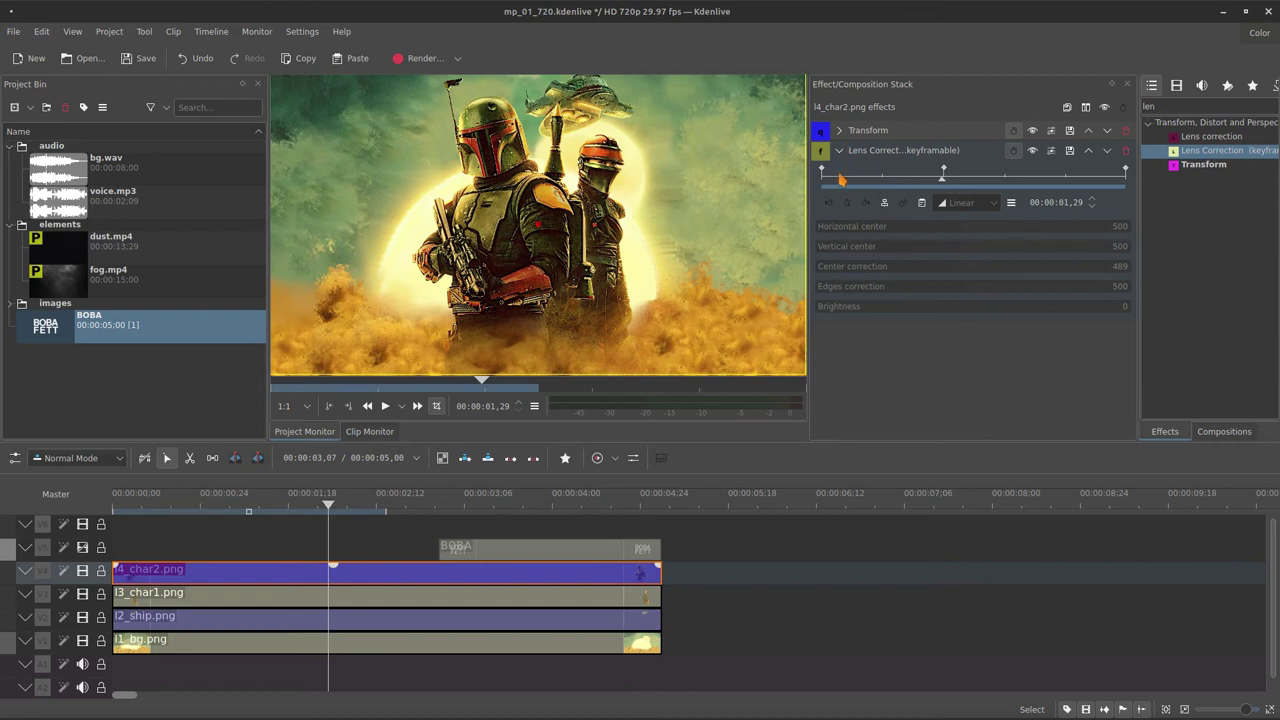
pyautogui.click(822, 174)
pyautogui.moveTo(1108, 266); pyautogui.dragTo(1141, 280)
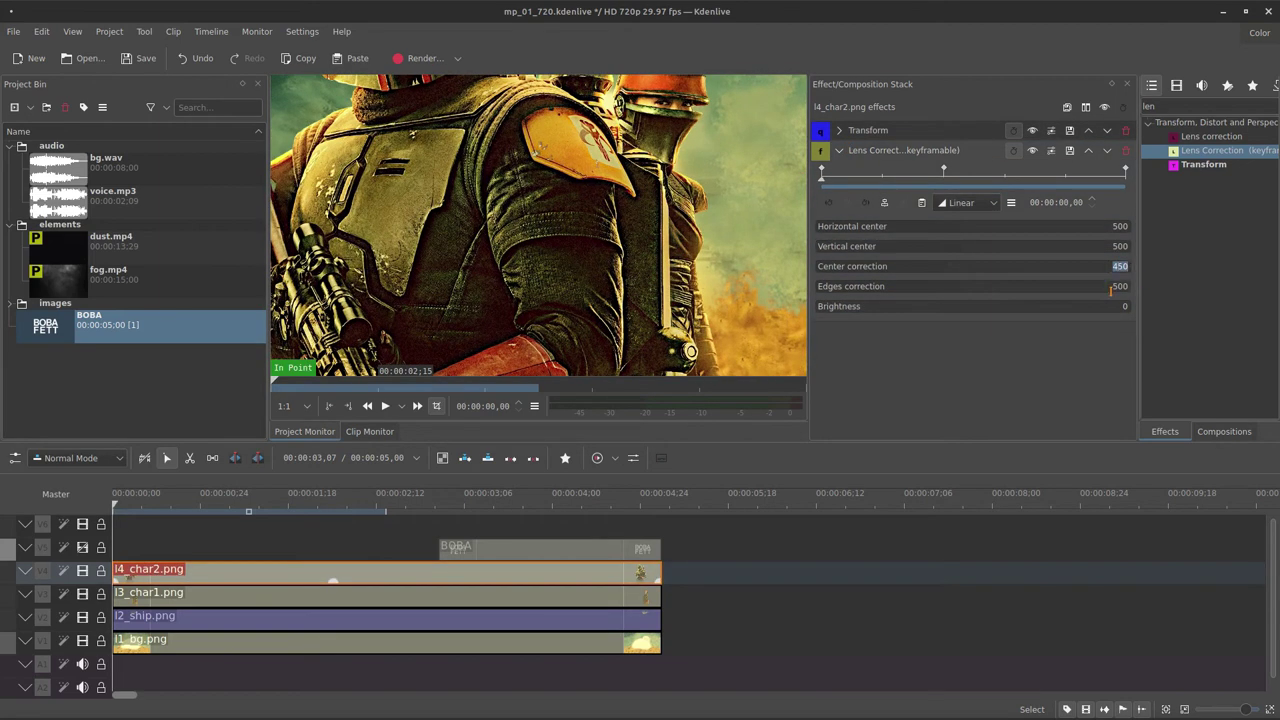
pyautogui.write('300')
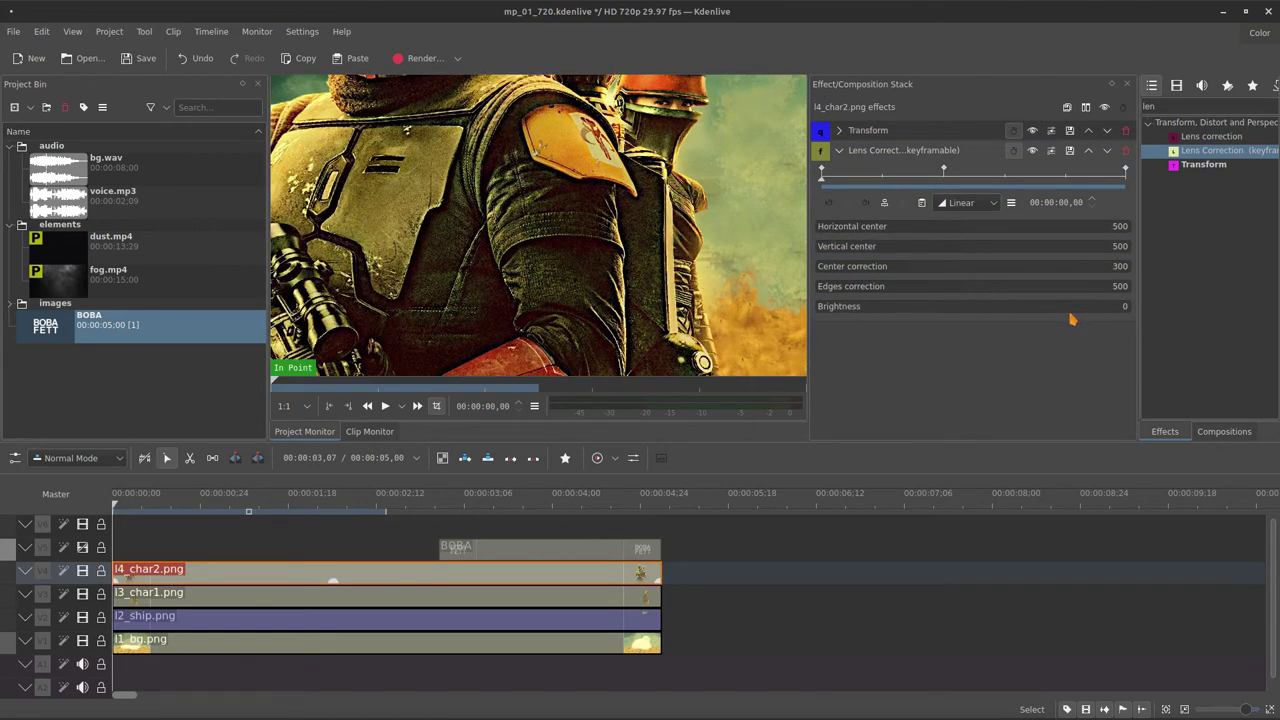
# Set the Lens Correction center correction of l4_char2.png to 350 at the 00:00:02,00 keyframe
pyautogui.click(943, 180)
pyautogui.click(944, 183)
pyautogui.click(1118, 266)
pyautogui.write('3')
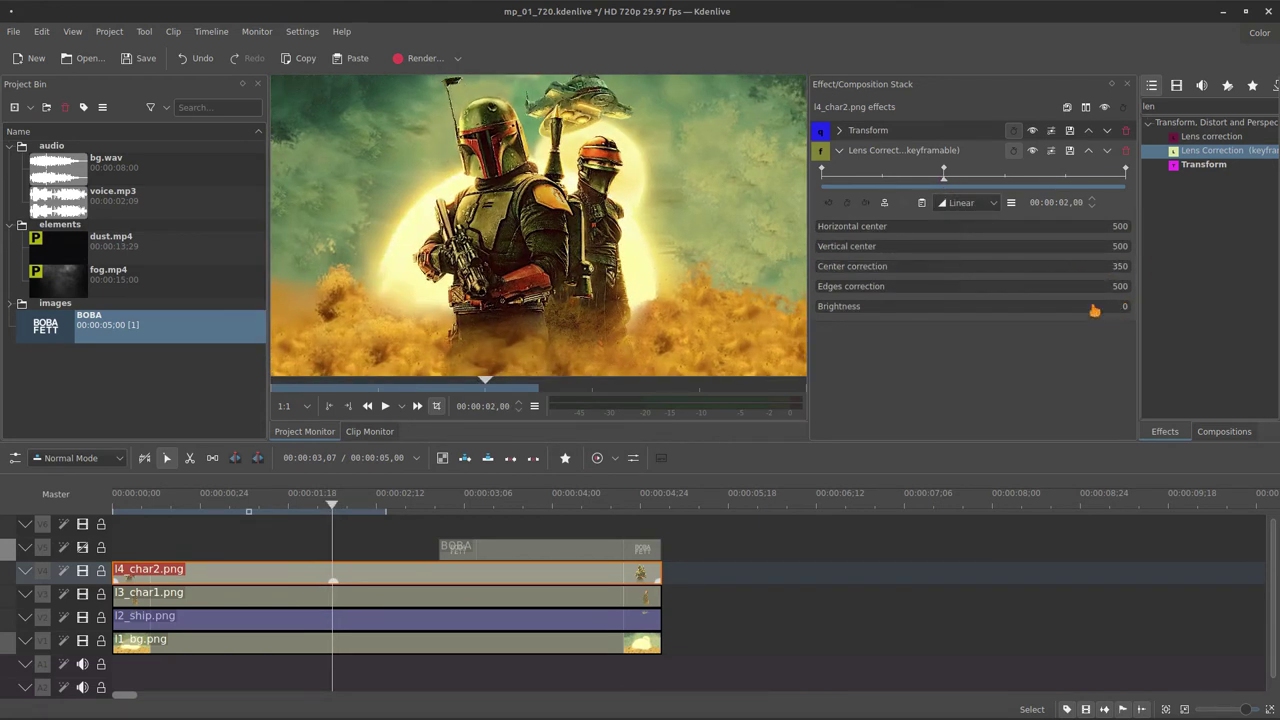
pyautogui.moveTo(966, 186); pyautogui.dragTo(701, 230)
pyautogui.click(839, 151)
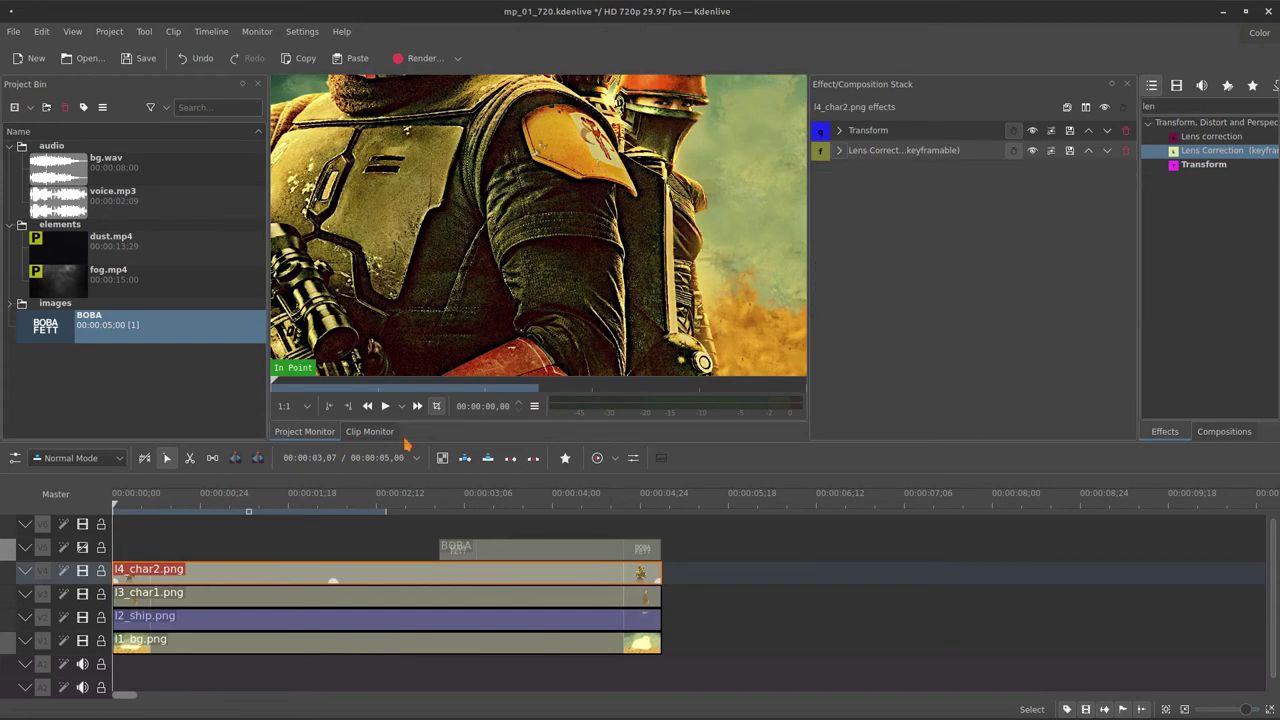
# Preview the zoom along the timeline, hide tracks V4 and V3, and select the l2_ship.png clip
pyautogui.moveTo(128, 547); pyautogui.dragTo(479, 545)
pyautogui.click(333, 574)
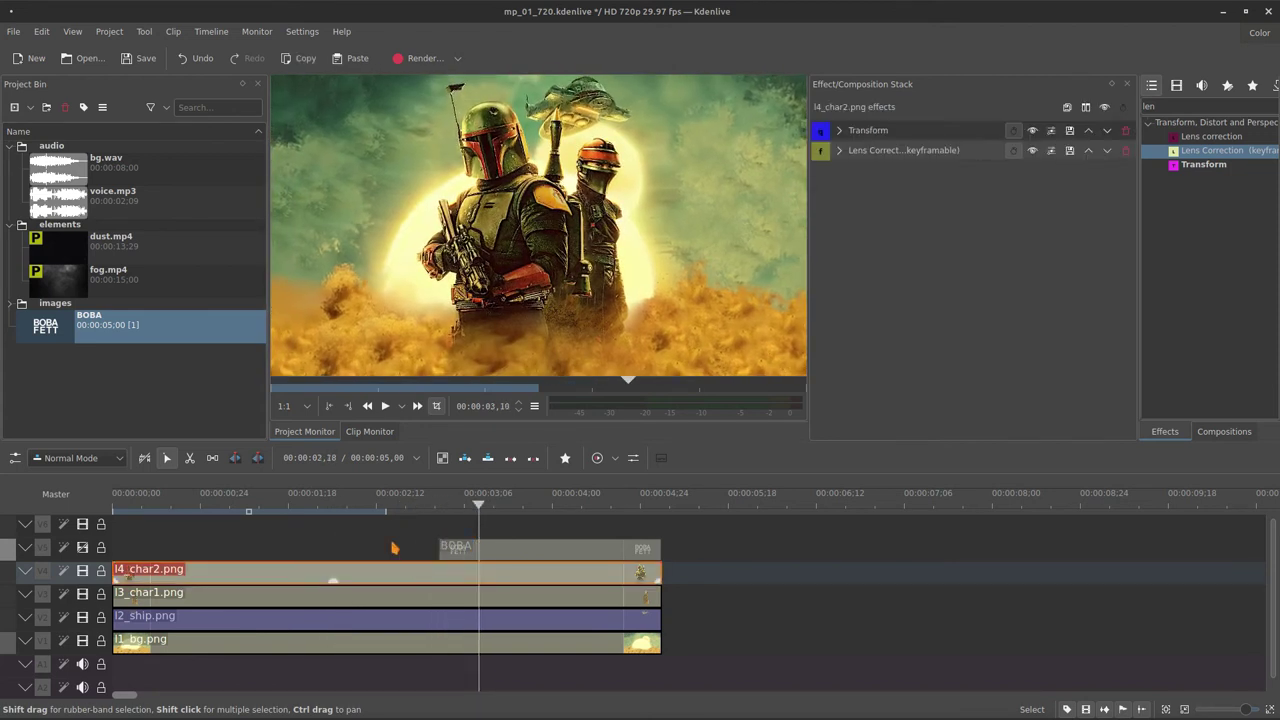
pyautogui.click(841, 130)
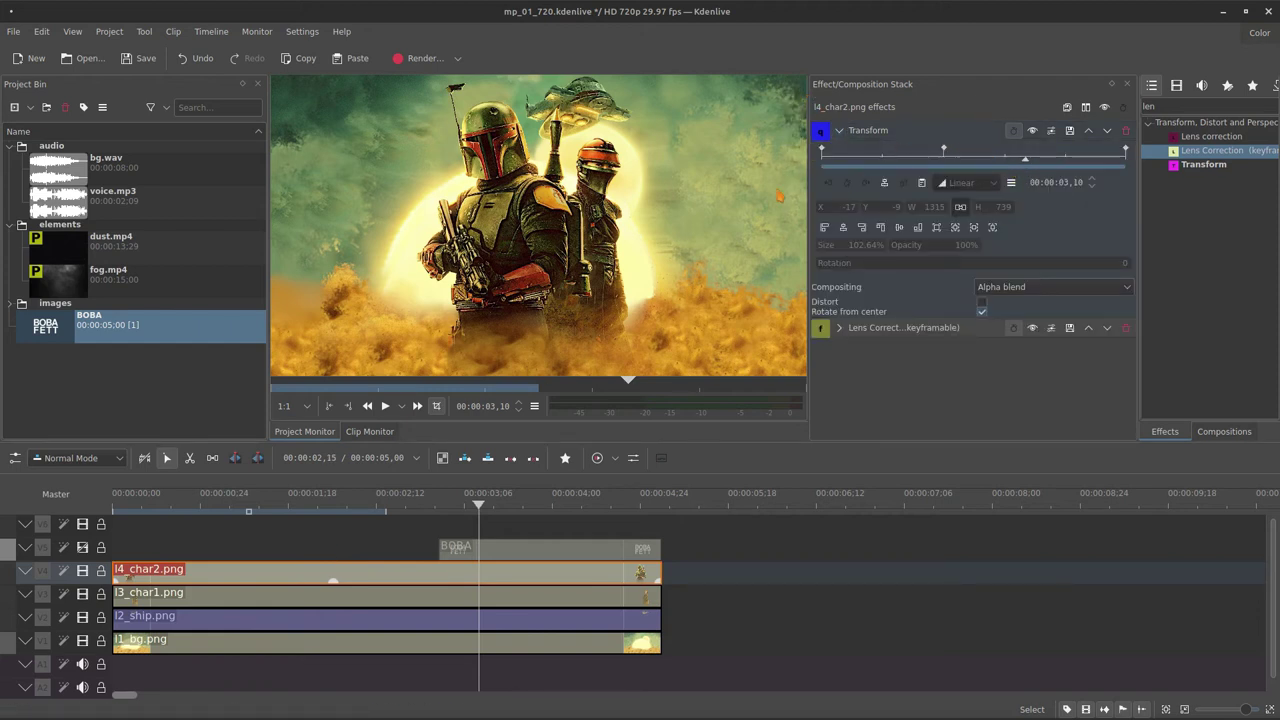
pyautogui.click(82, 570)
pyautogui.click(82, 593)
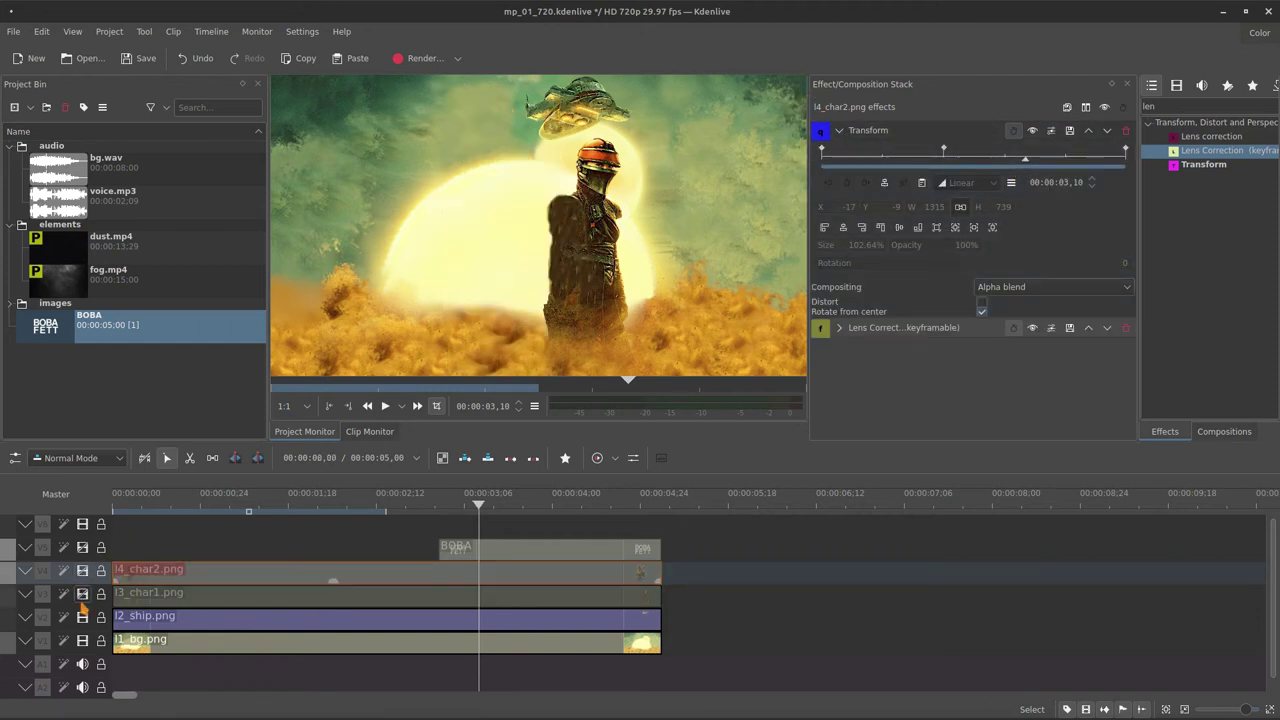
pyautogui.click(445, 611)
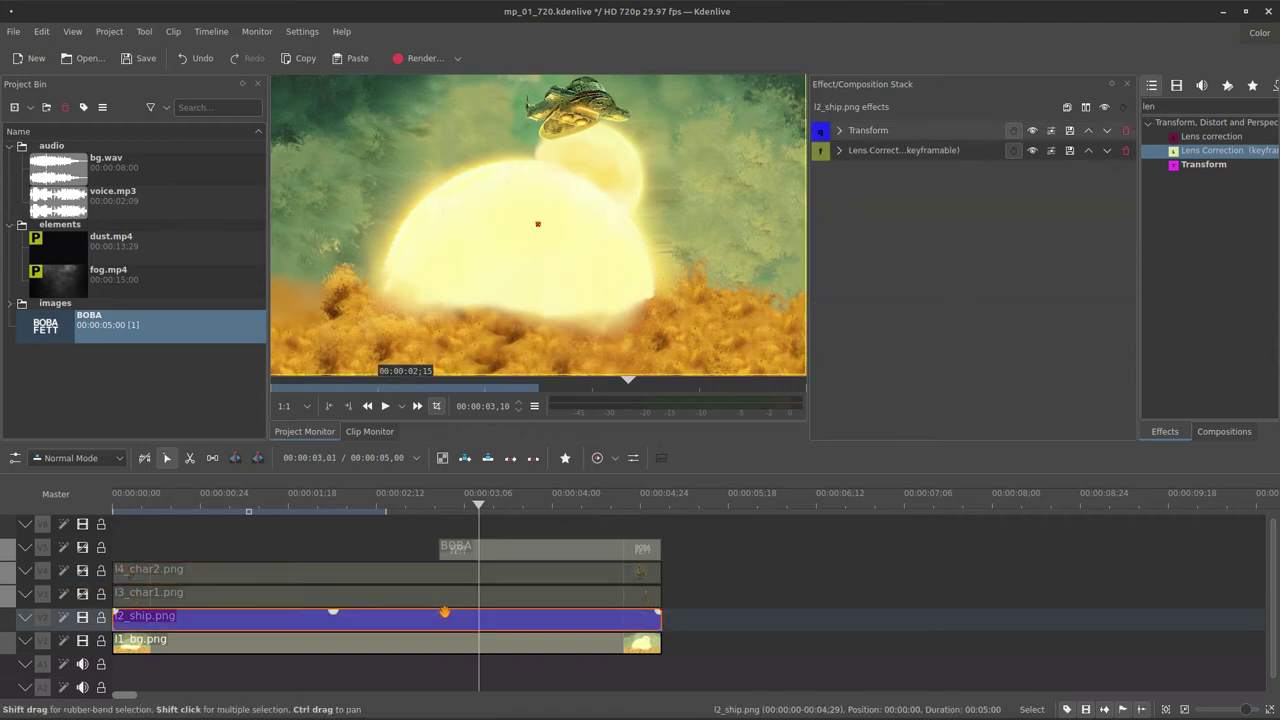
# Delete the ship's 00:00:02,00 Transform keyframe and shift the ship left and slightly down at its first keyframe
pyautogui.click(943, 155)
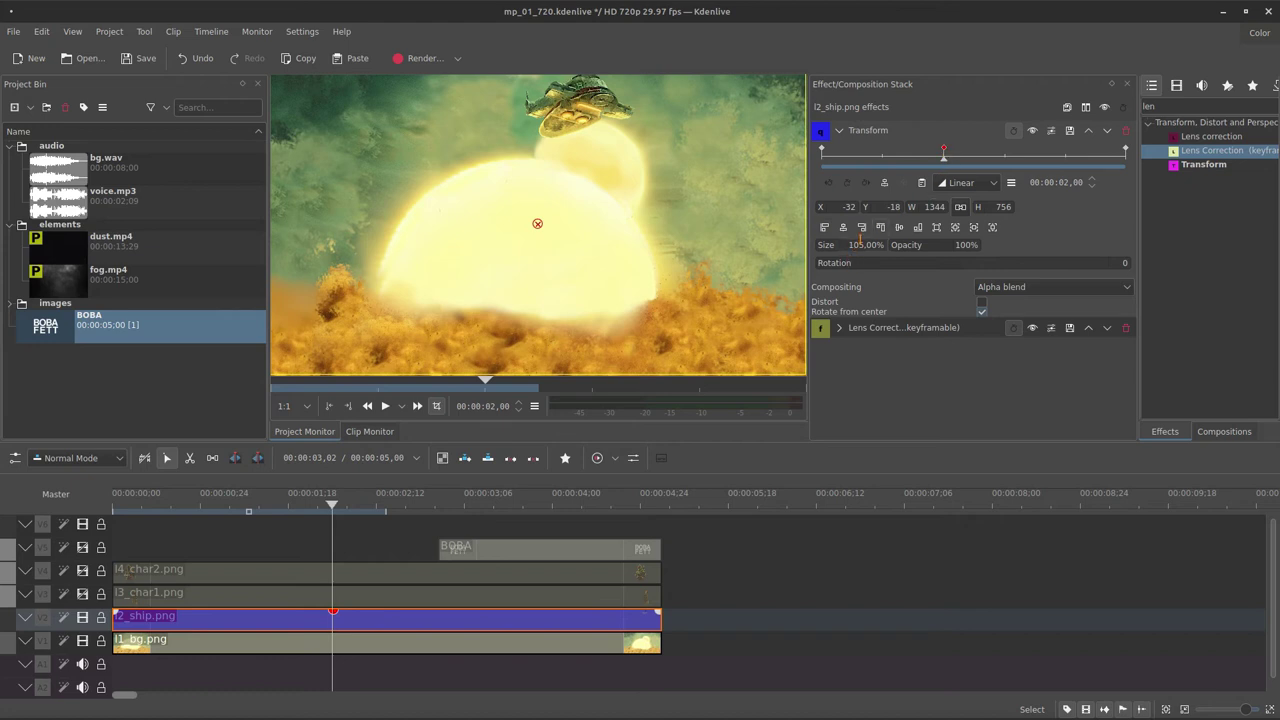
pyautogui.moveTo(943, 152)
pyautogui.mouseDown()
pyautogui.moveTo(803, 177)
pyautogui.moveTo(805, 214)
pyautogui.moveTo(748, 220)
pyautogui.mouseUp()
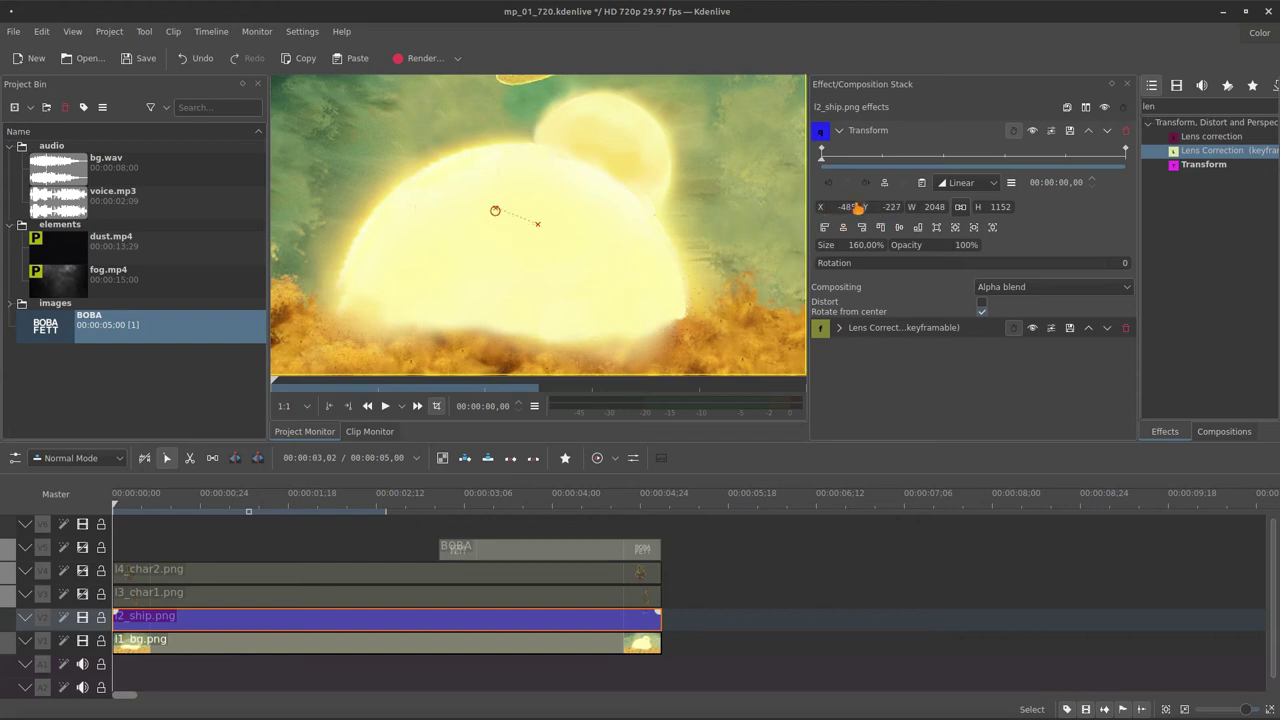
pyautogui.moveTo(857, 208); pyautogui.dragTo(874, 205)
# Add a Transform keyframe to l2_ship.png at 00:00:02,00 with a size of 105%
pyautogui.click(945, 160)
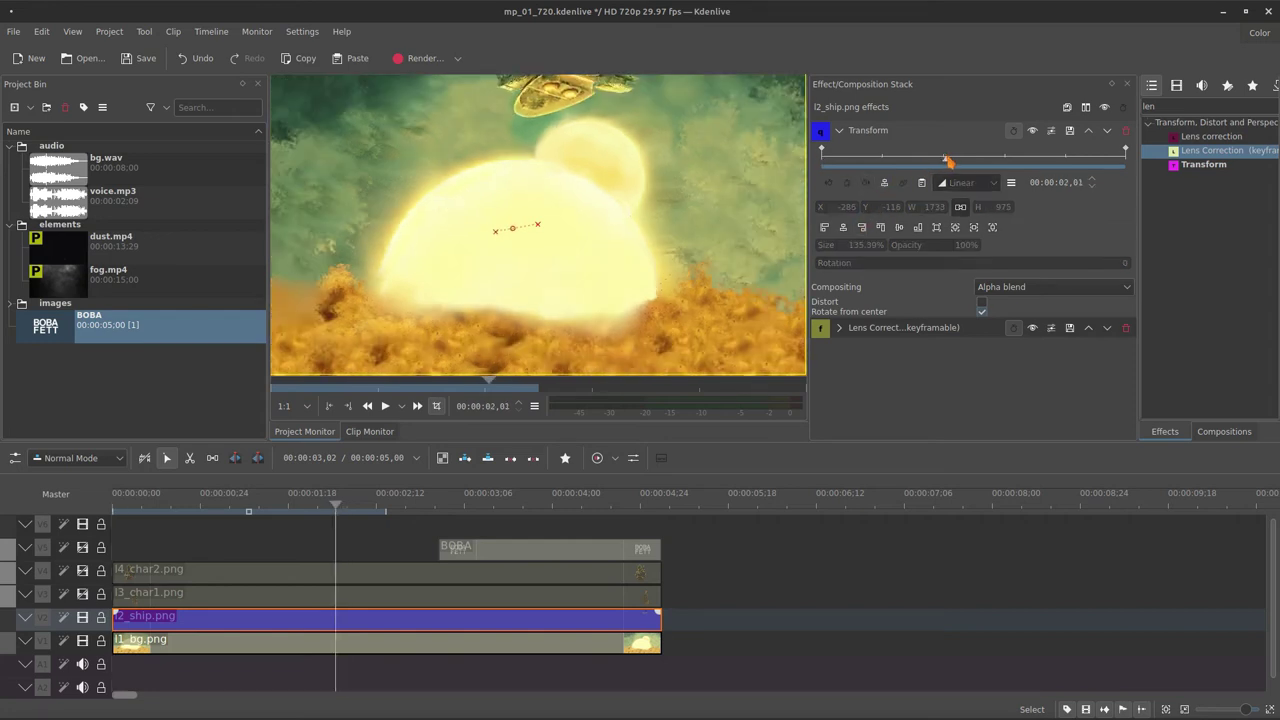
pyautogui.click(846, 184)
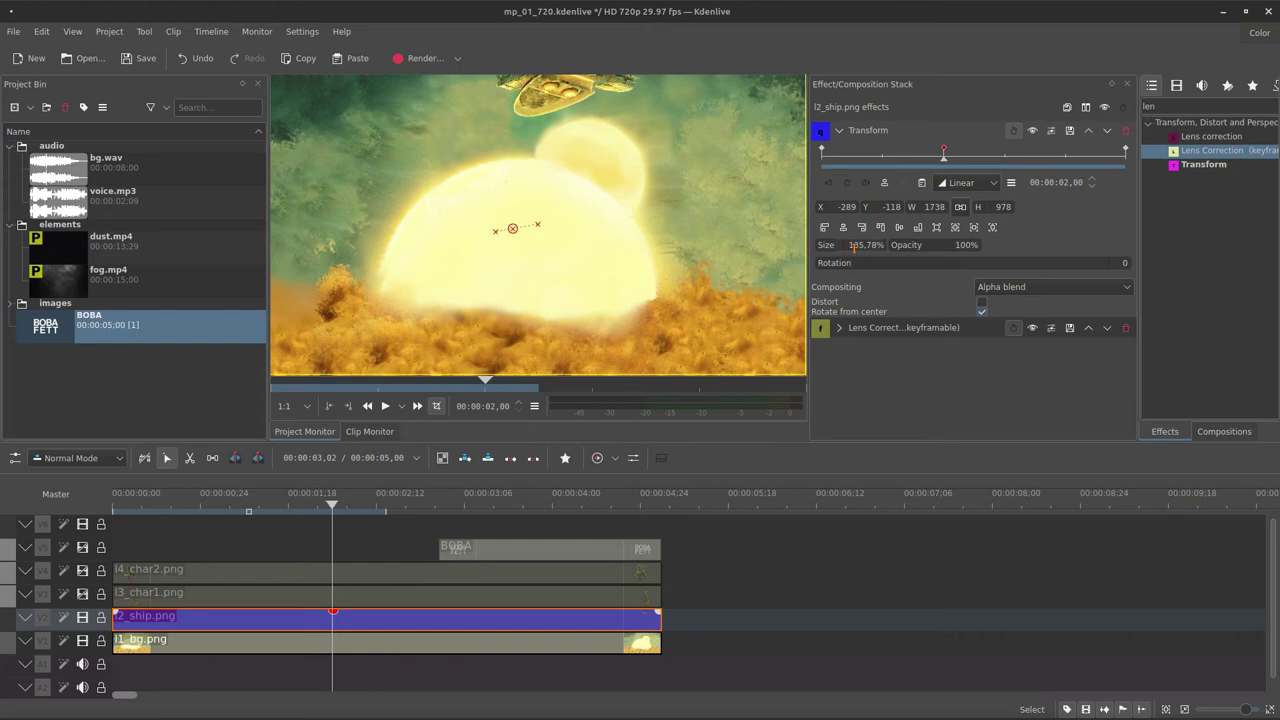
pyautogui.click(866, 246)
pyautogui.write('10')
pyautogui.press('Return')
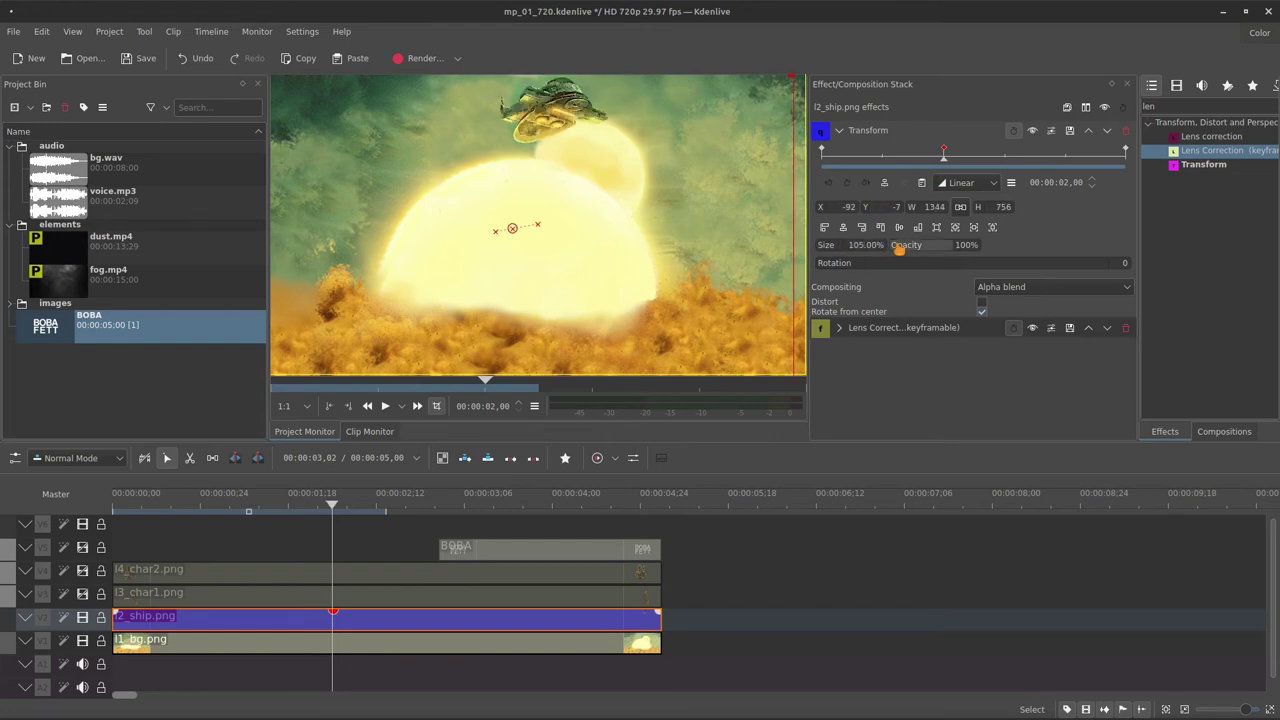
pyautogui.moveTo(873, 163); pyautogui.dragTo(1165, 177)
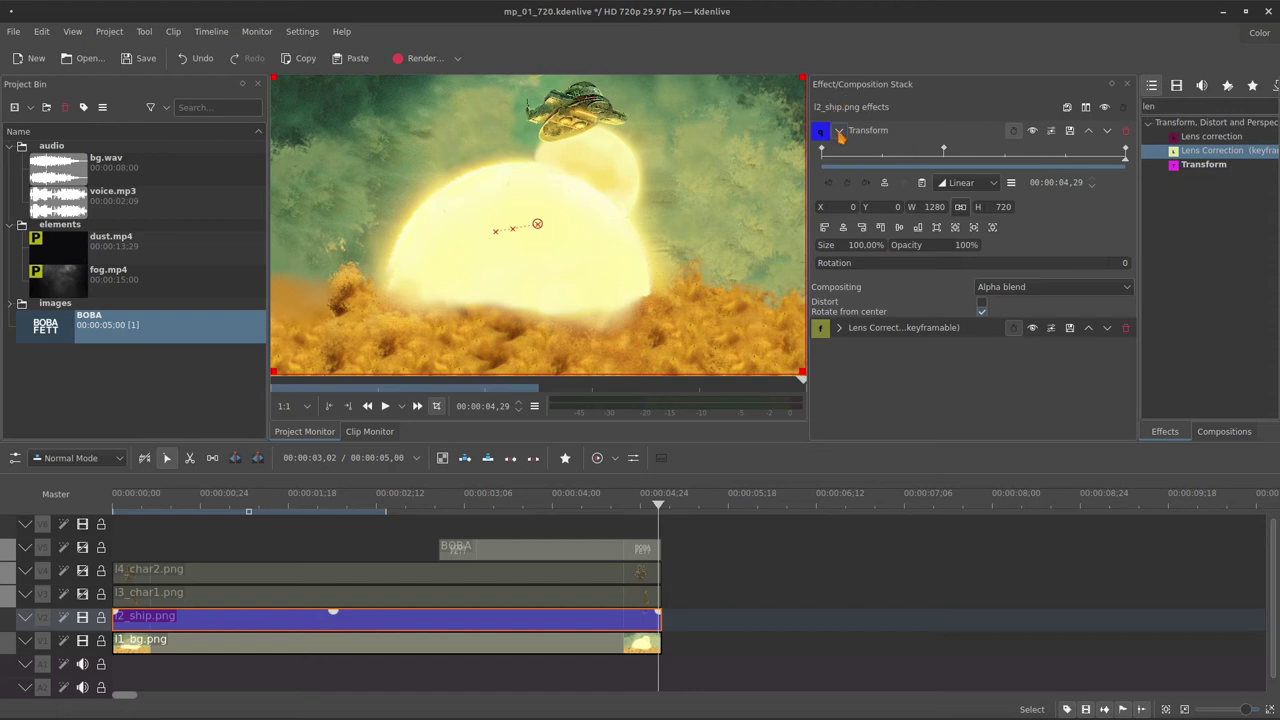
# Collapse the ship's Transform effect, make track V3 visible again and select the l3_char1.png clip
pyautogui.click(840, 132)
pyautogui.click(82, 593)
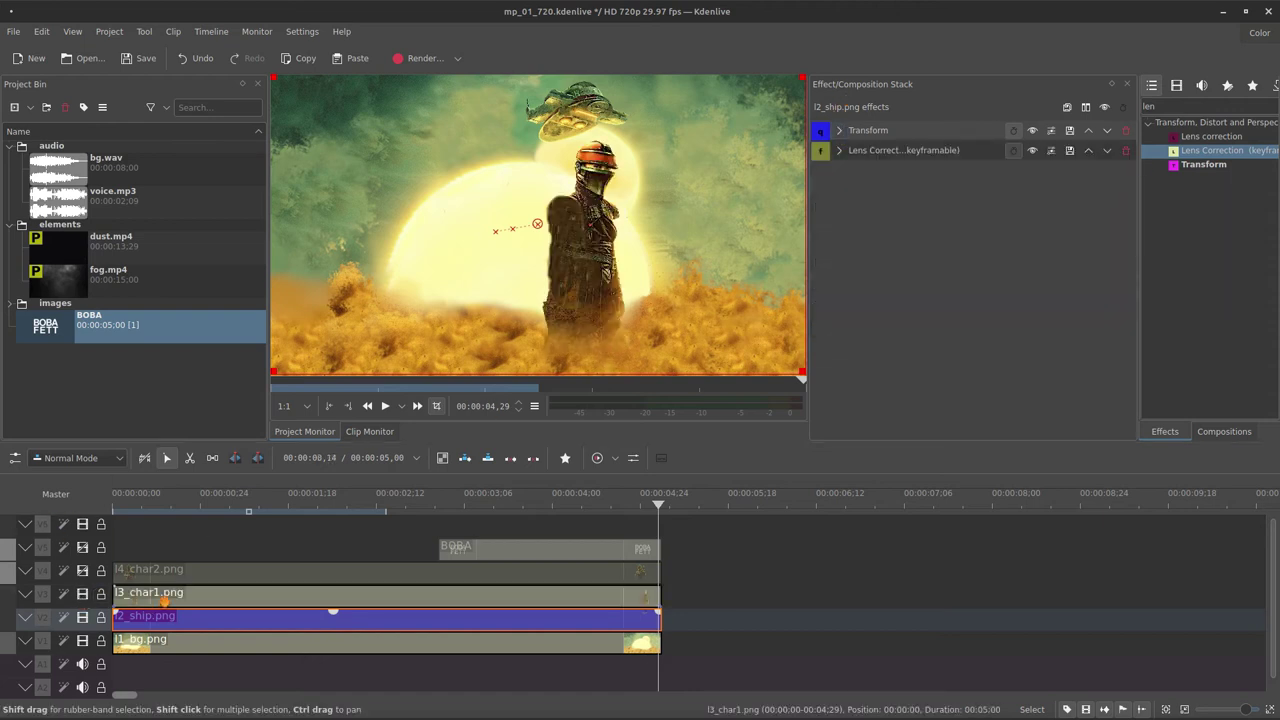
pyautogui.click(165, 597)
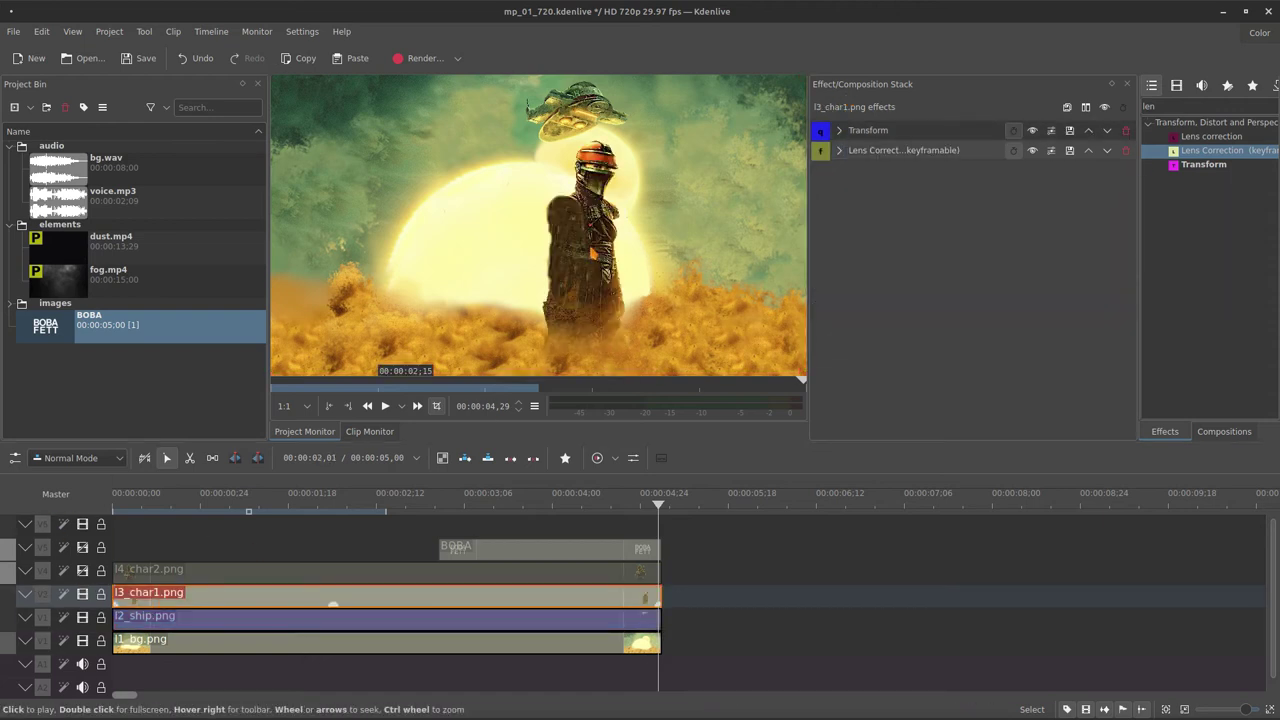
# Increase the Transform size of the l3_char1.png clip to 240% at its first keyframe
pyautogui.click(839, 131)
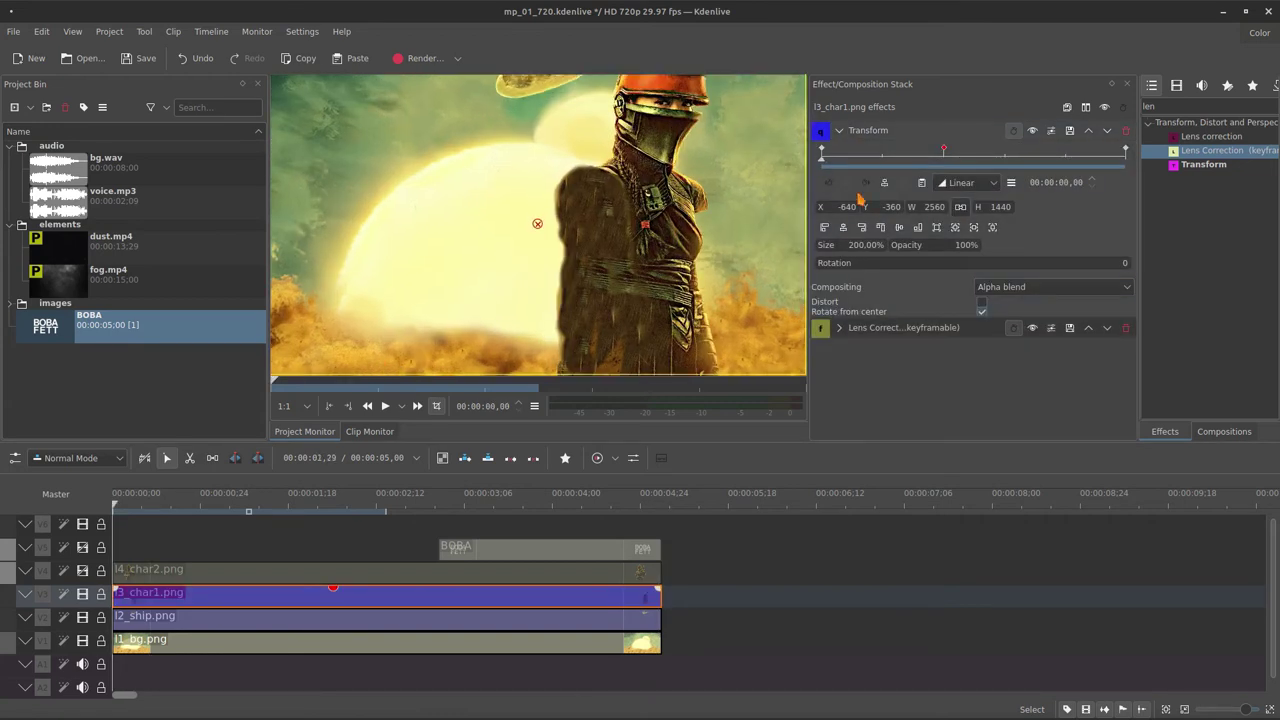
pyautogui.moveTo(842, 162); pyautogui.dragTo(806, 162)
pyautogui.scroll(4, 855, 245)
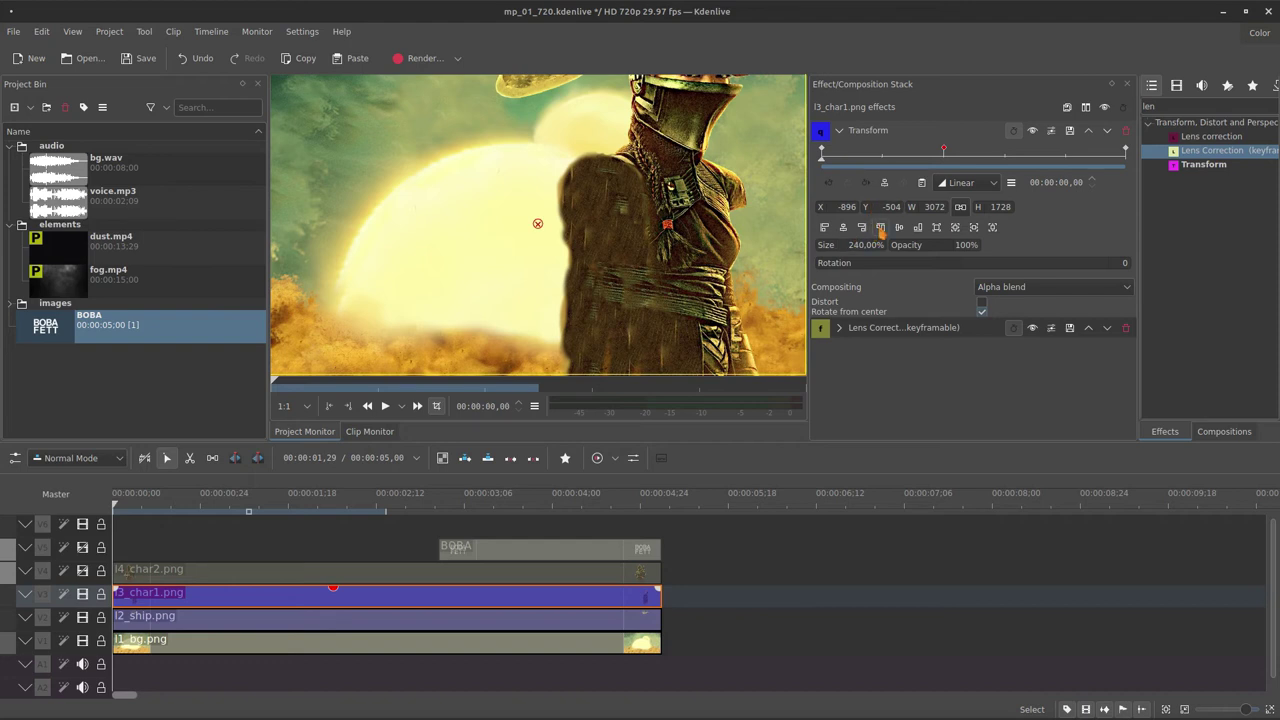
# Delete the 00:00:02,00 Transform keyframe of l3_char1.png and shift the clip right to X -882 at its first keyframe
pyautogui.moveTo(880, 166); pyautogui.dragTo(943, 164)
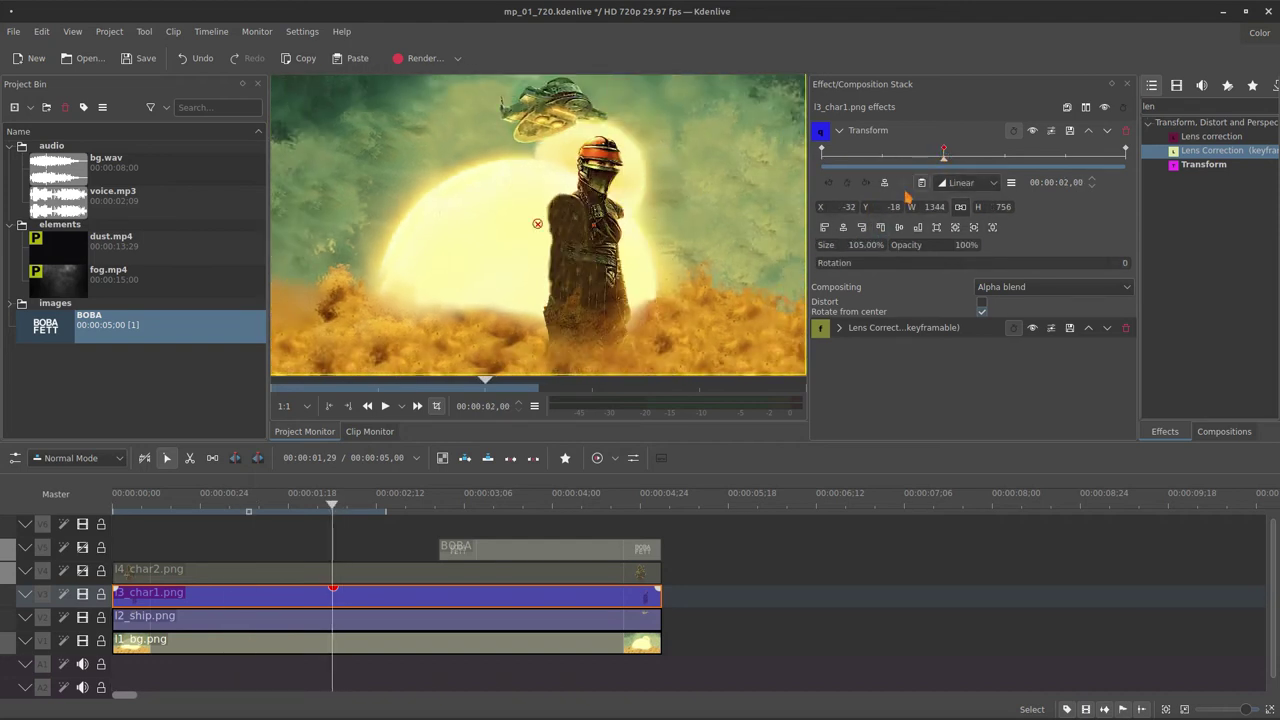
pyautogui.doubleClick(942, 152)
pyautogui.moveTo(864, 164); pyautogui.dragTo(815, 170)
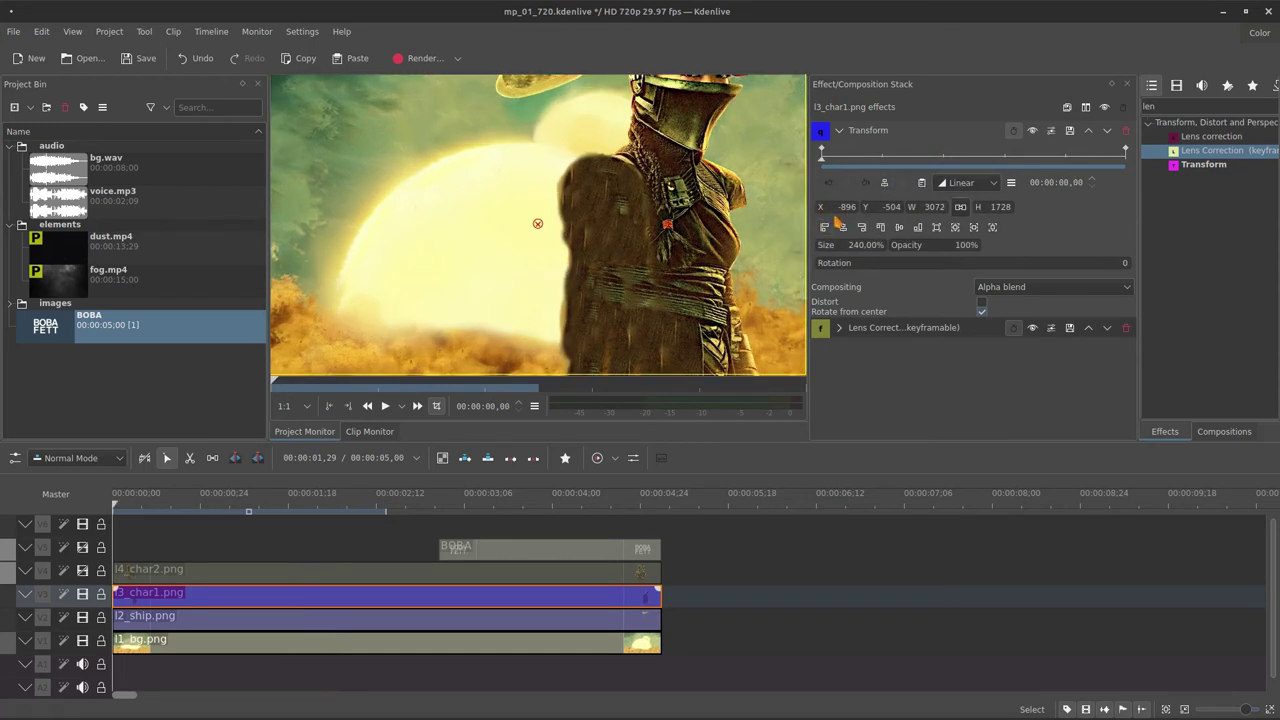
pyautogui.moveTo(823, 210); pyautogui.dragTo(830, 212)
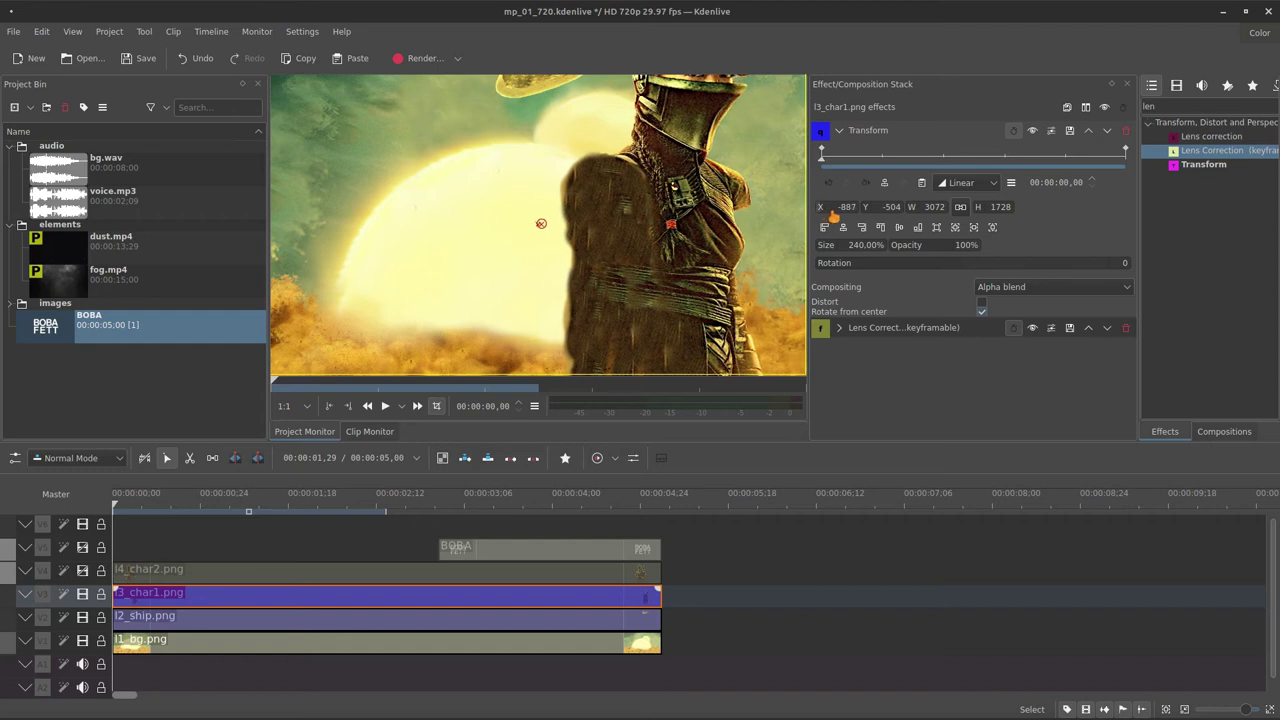
pyautogui.scroll(5, 834, 208)
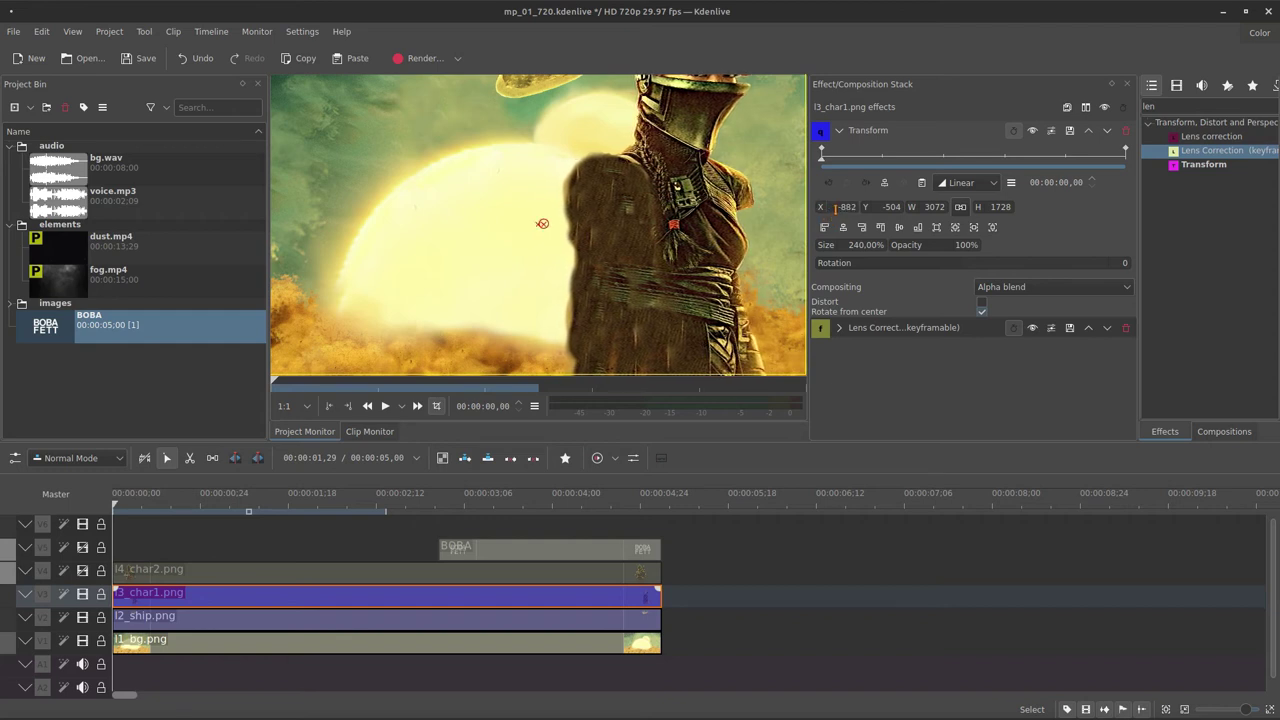
# Add a Transform keyframe to l3_char1.png at 00:00:02,00 with a size of 115% and preview the zoom
pyautogui.moveTo(865, 160); pyautogui.dragTo(944, 162)
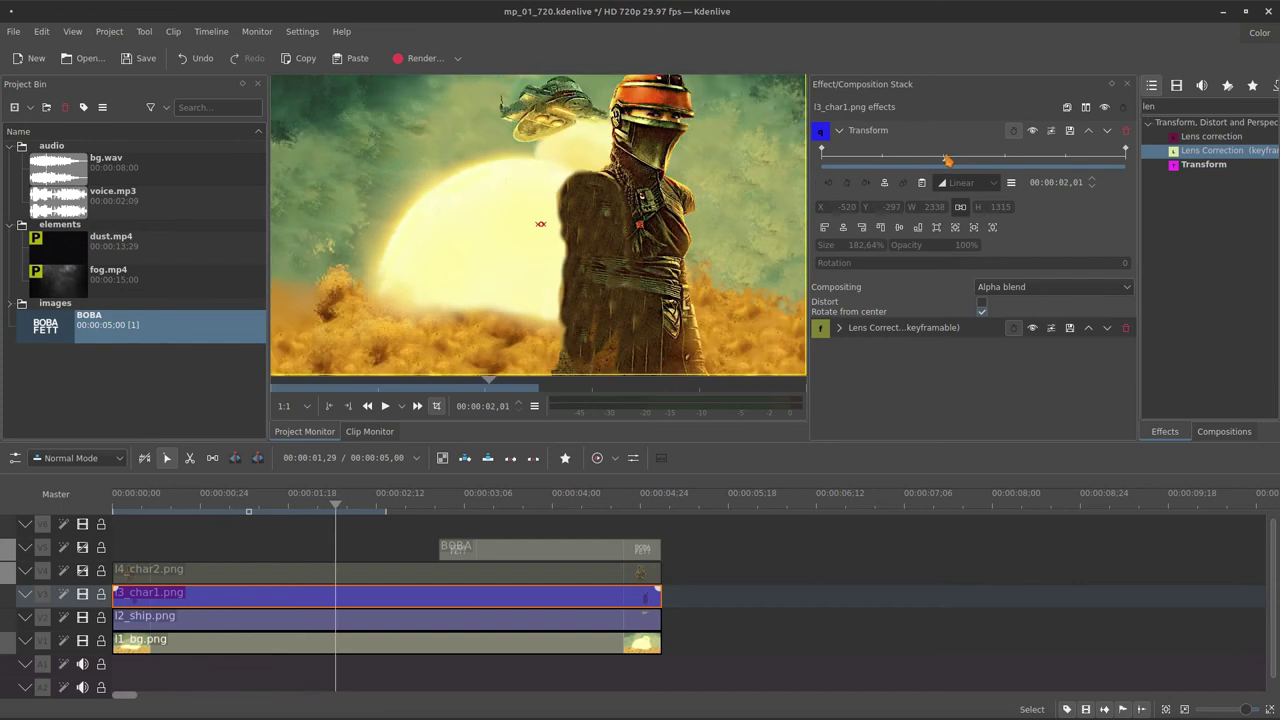
pyautogui.click(860, 186)
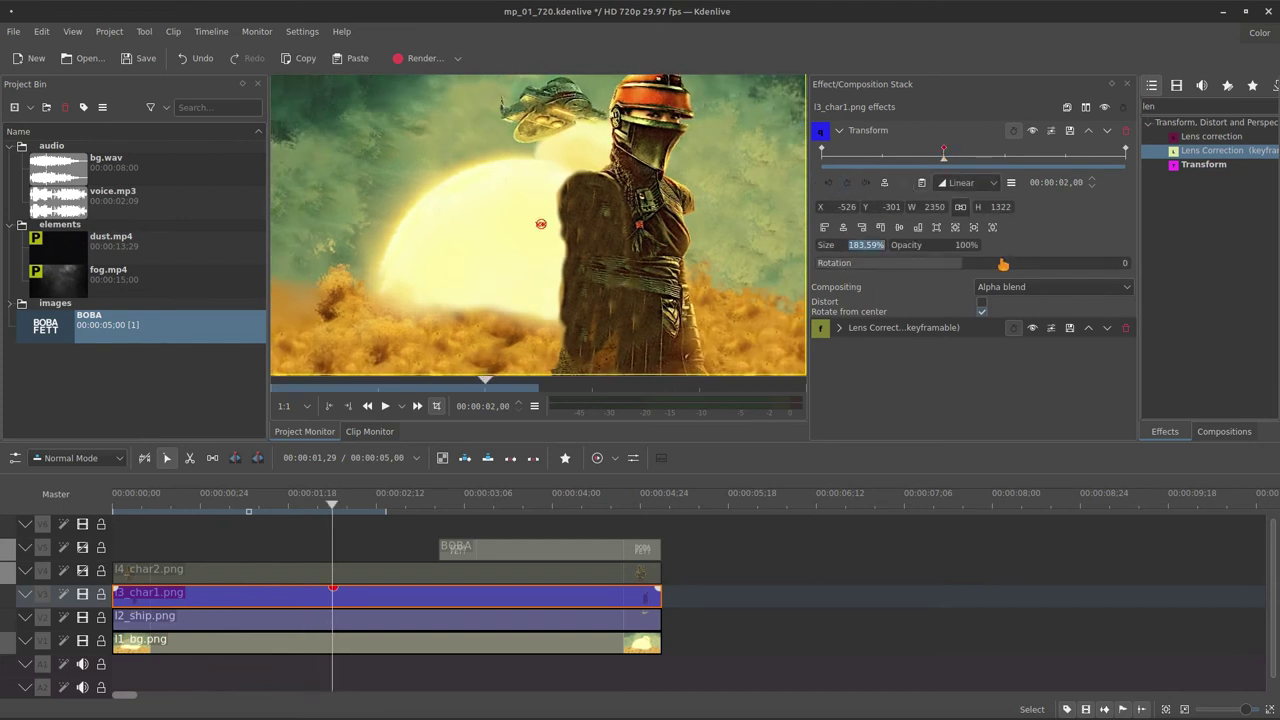
pyautogui.click(974, 227)
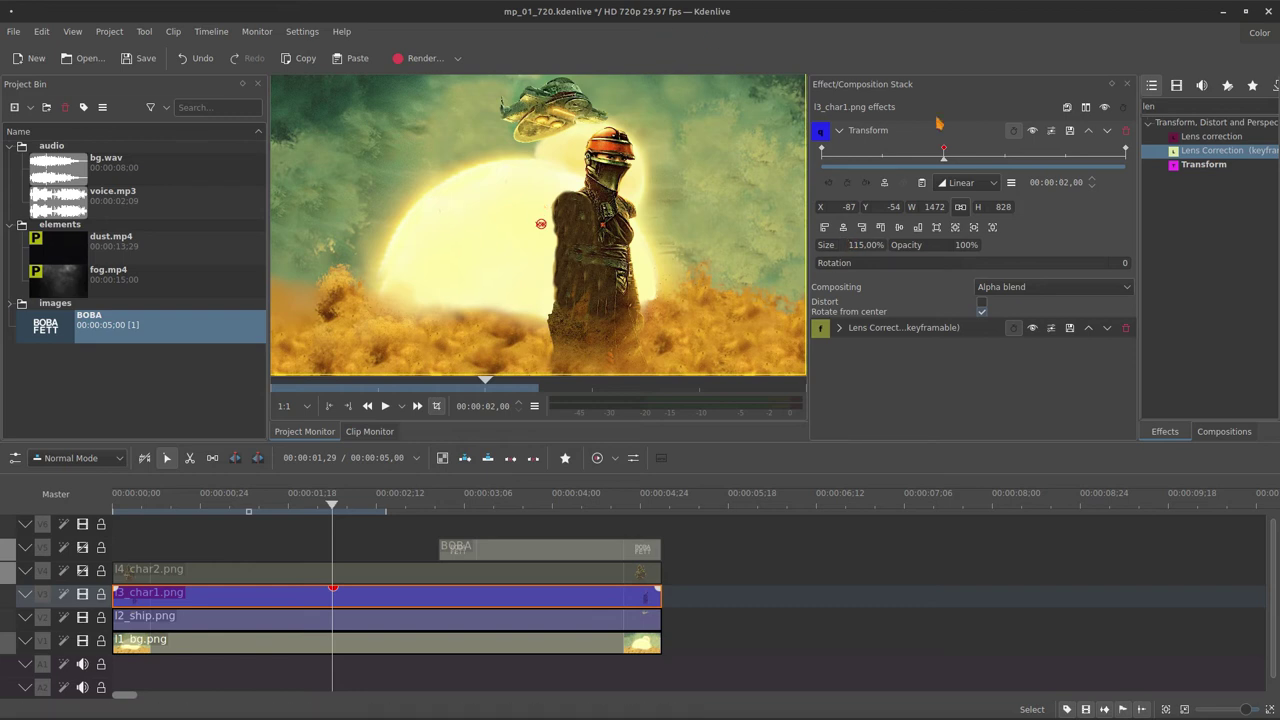
pyautogui.moveTo(963, 153); pyautogui.dragTo(862, 241)
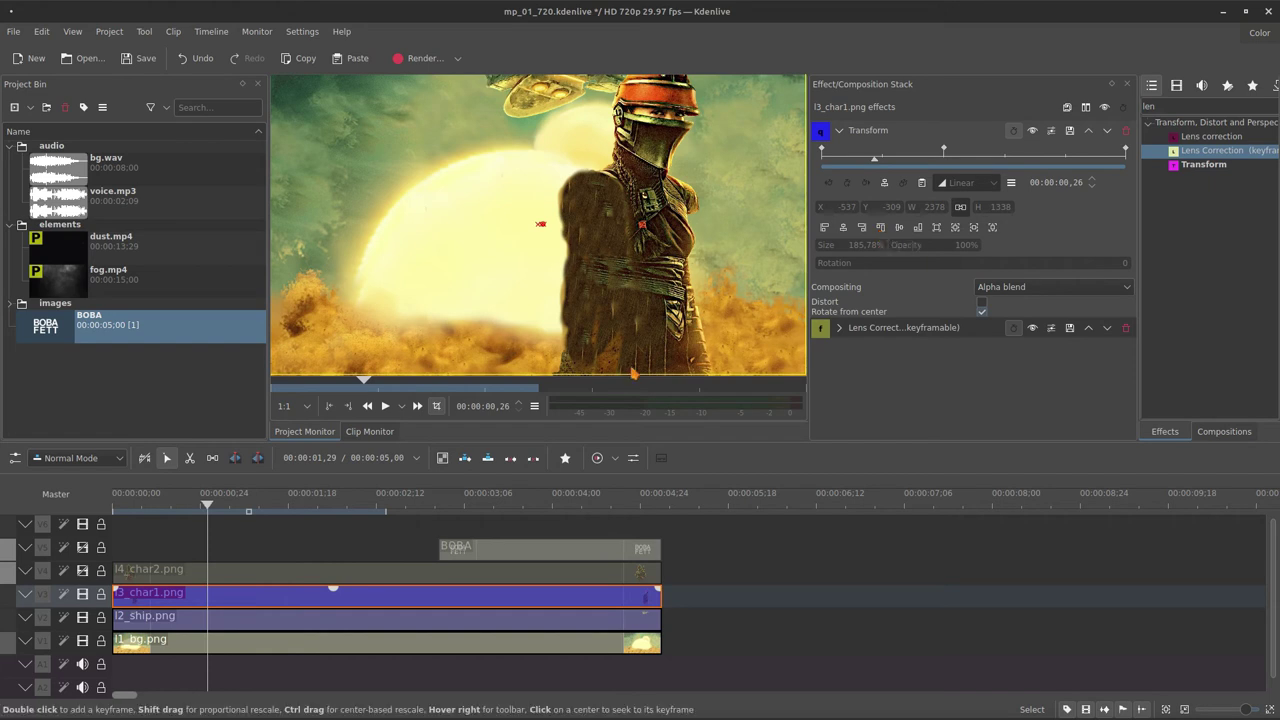
# Make track V4 visible and shift l4_char2.png left to X -1330 at its first Transform keyframe
pyautogui.click(263, 569)
pyautogui.click(82, 570)
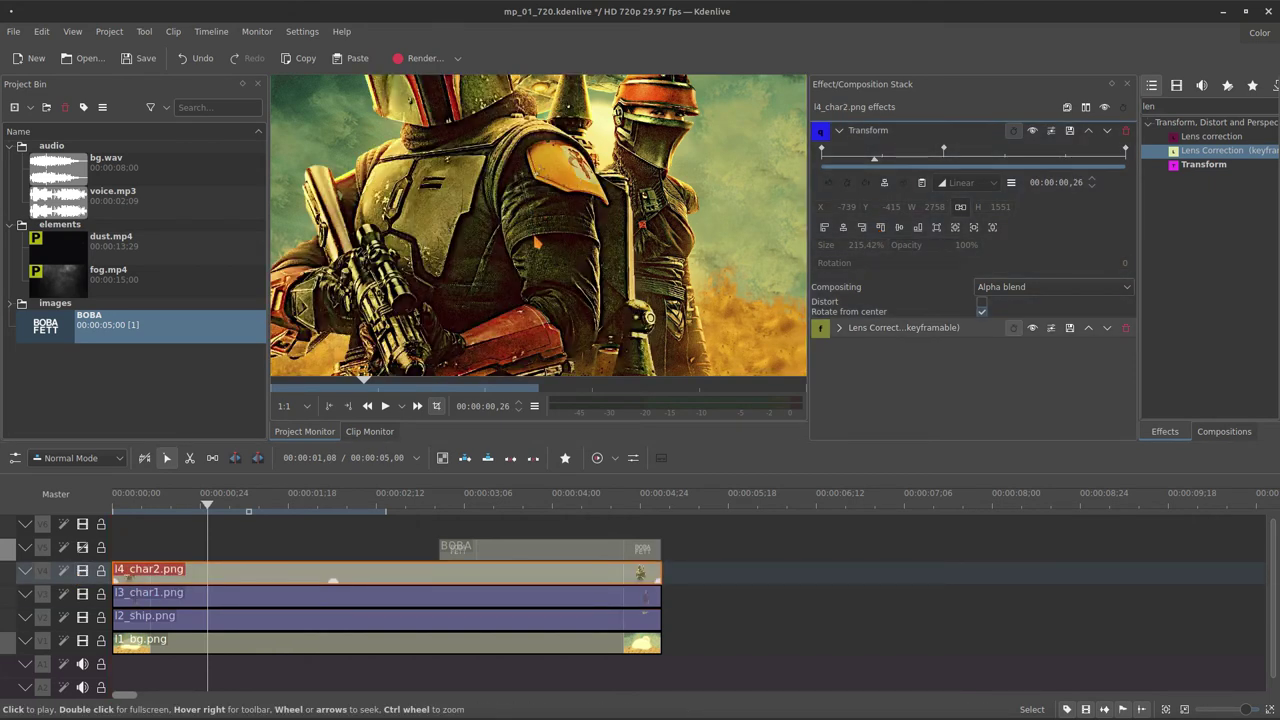
pyautogui.moveTo(876, 160); pyautogui.dragTo(822, 164)
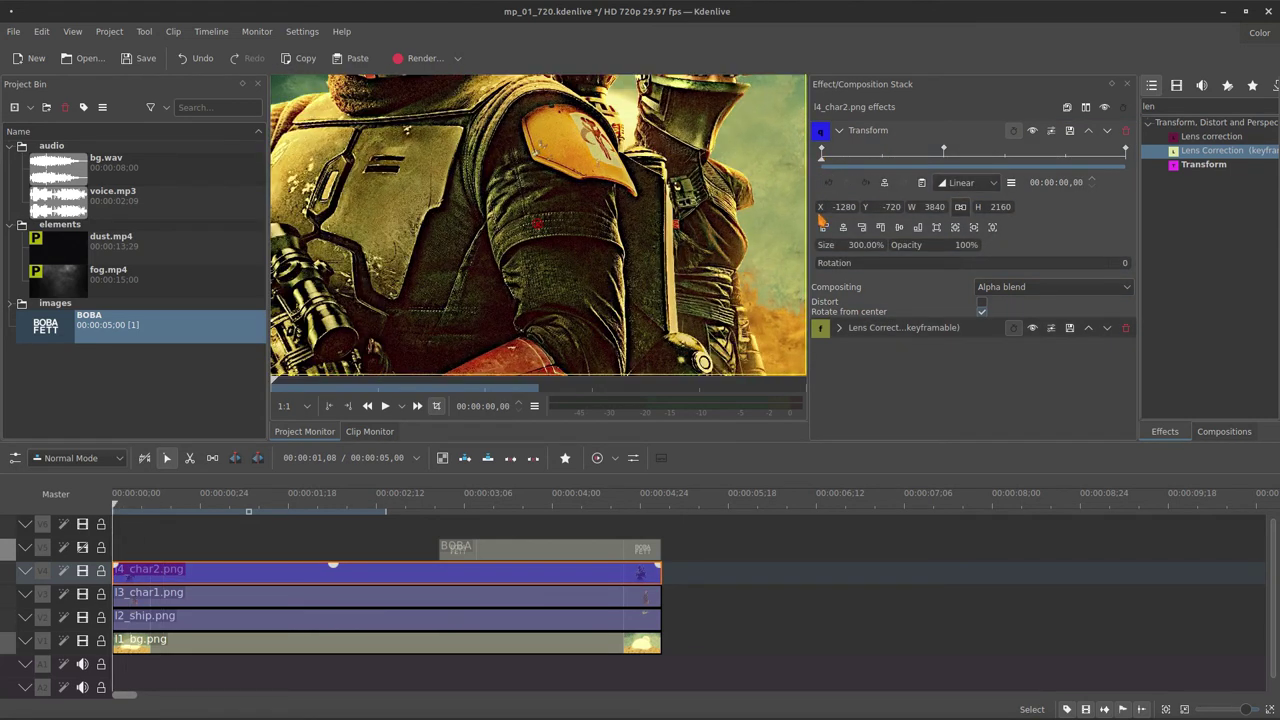
pyautogui.moveTo(820, 216); pyautogui.dragTo(784, 222)
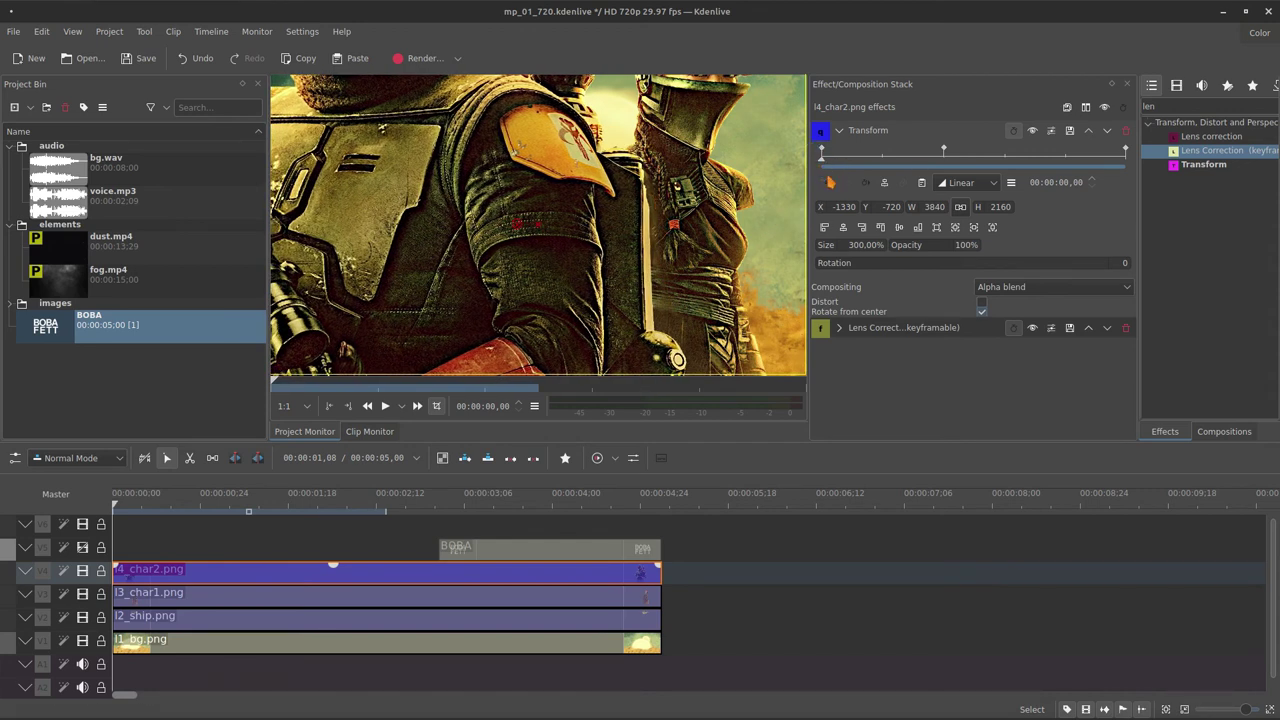
# Replace the 00:00:02,00 Transform keyframe of l4_char2.png with a new one at size 130% and X -216
pyautogui.click(946, 152)
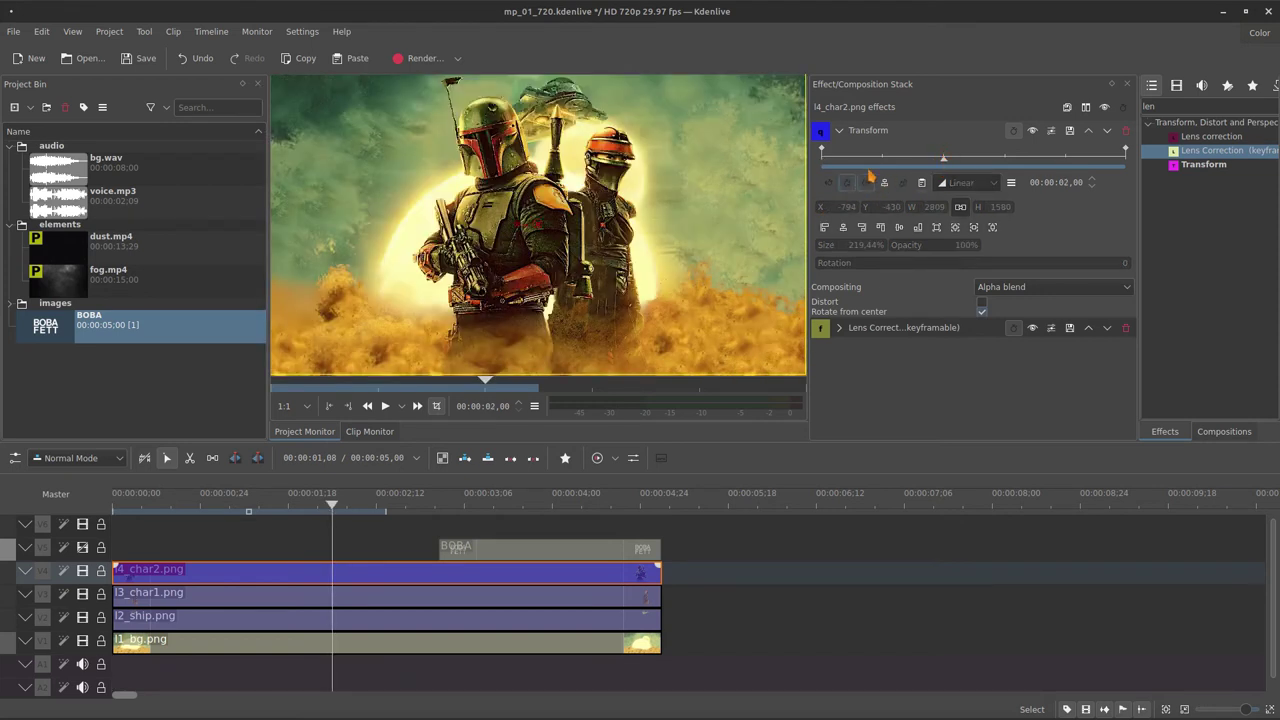
pyautogui.click(821, 153)
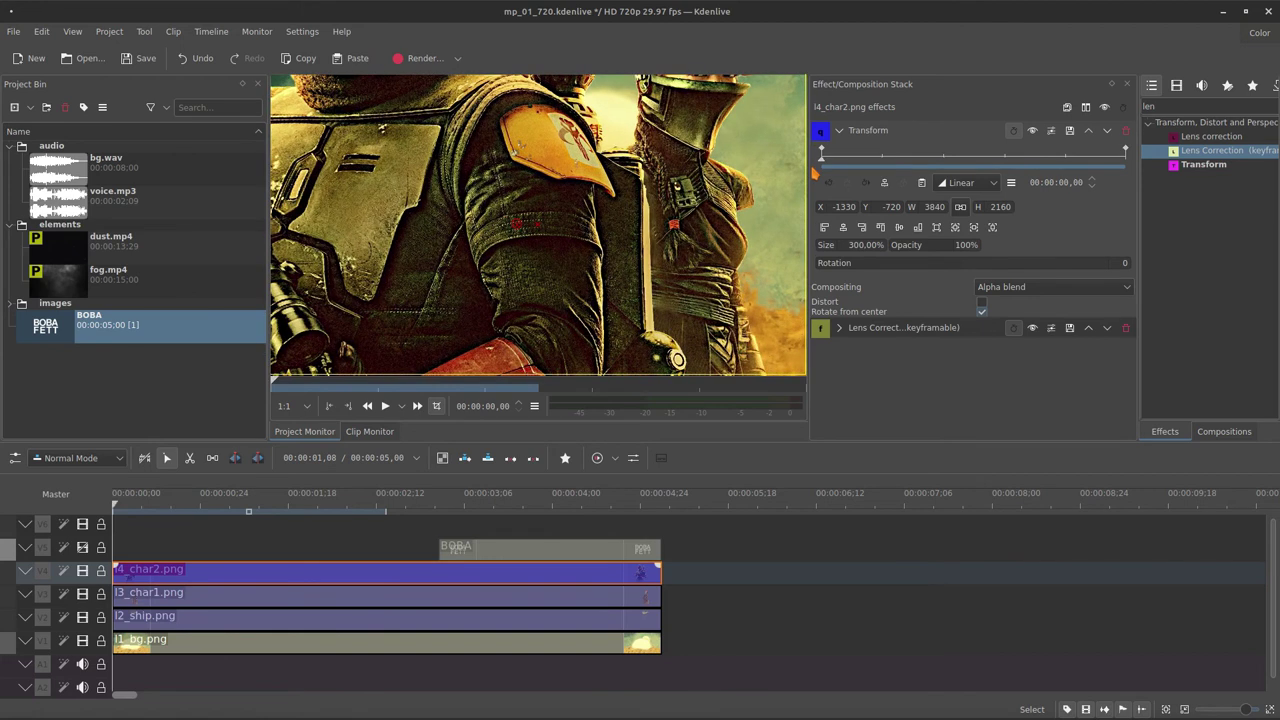
pyautogui.moveTo(815, 172); pyautogui.dragTo(946, 172)
pyautogui.click(847, 182)
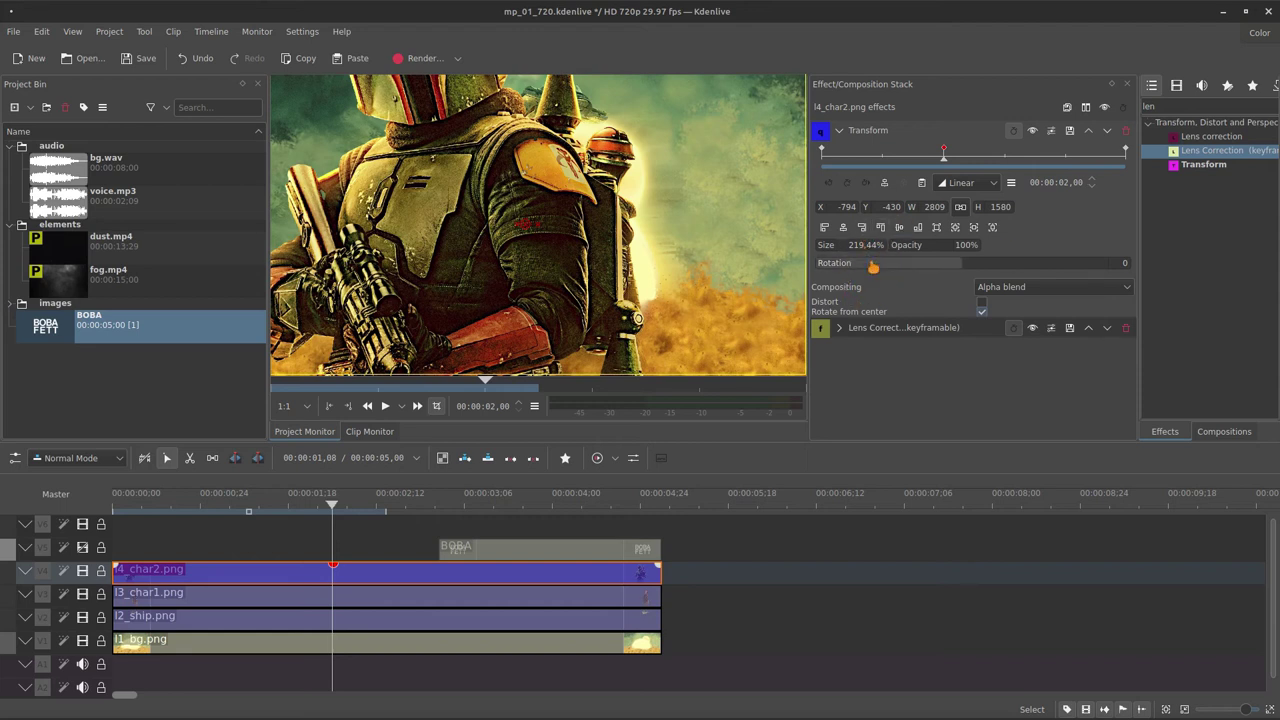
pyautogui.moveTo(890, 247); pyautogui.dragTo(898, 262)
pyautogui.write('105')
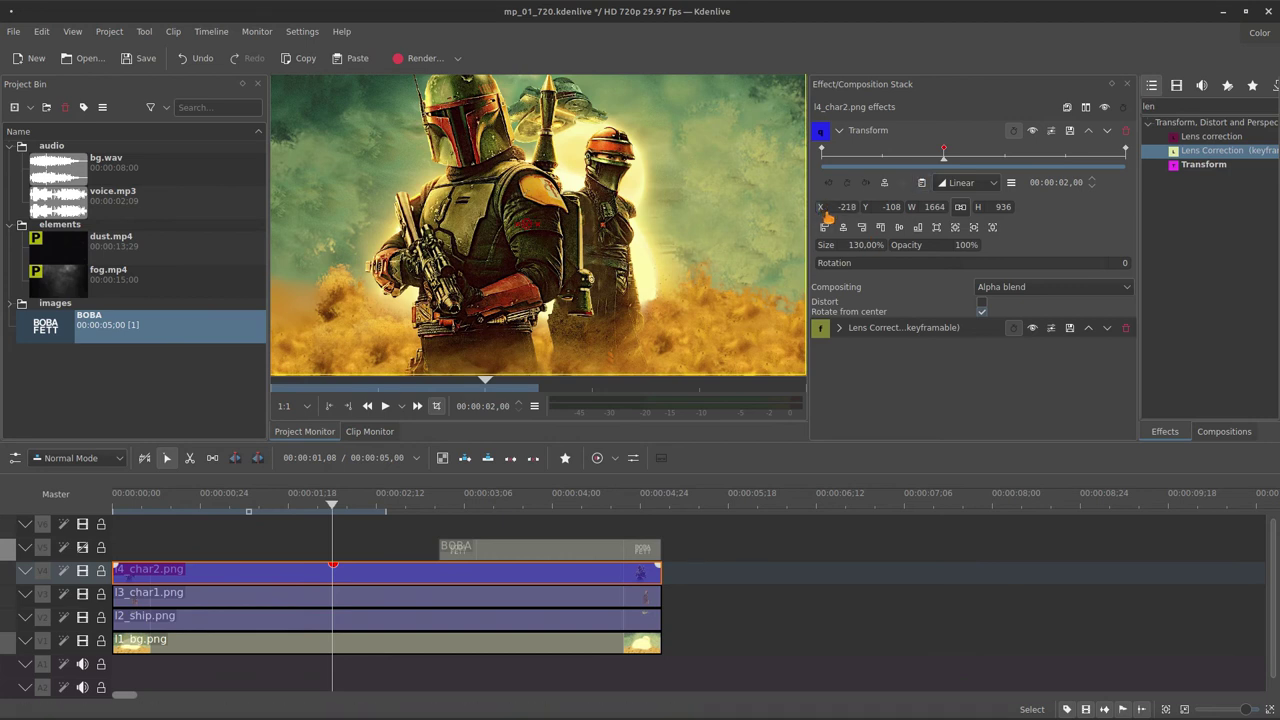
pyautogui.scroll(2, 826, 214)
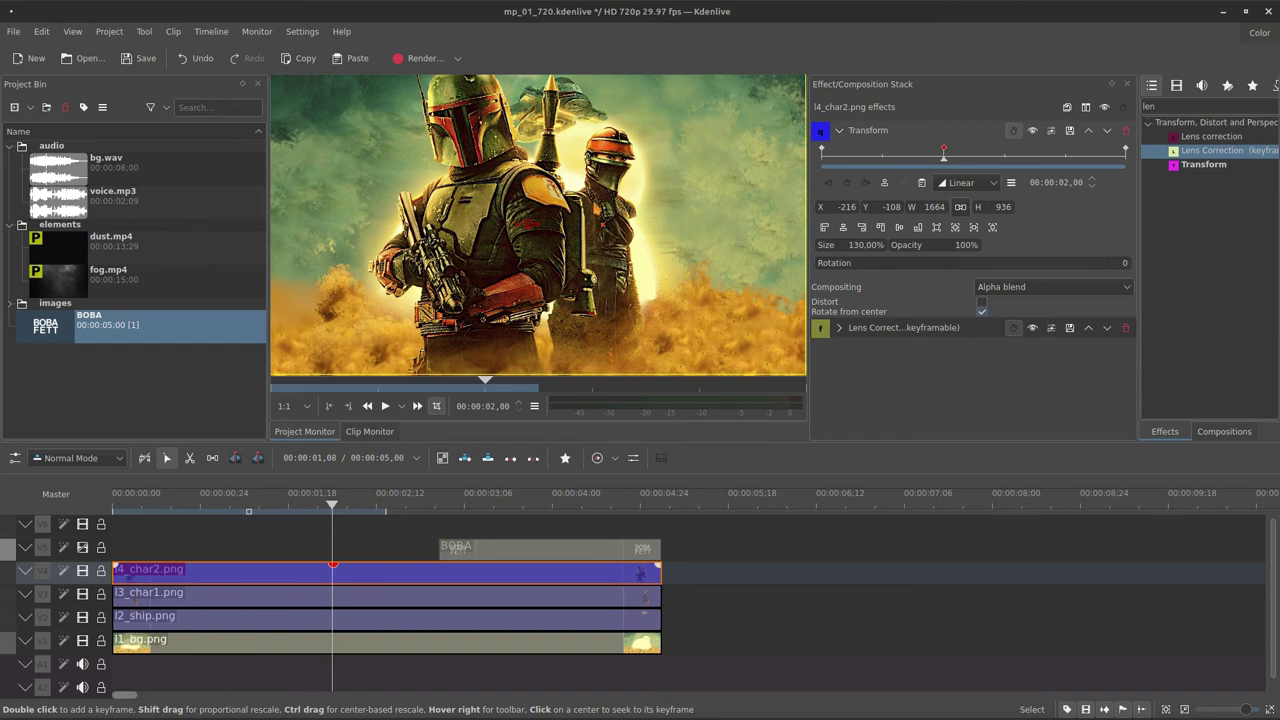
# Nudge l3_char1.png slightly left at its 00:00:02,00 Transform keyframe and preview the animation
pyautogui.click(429, 598)
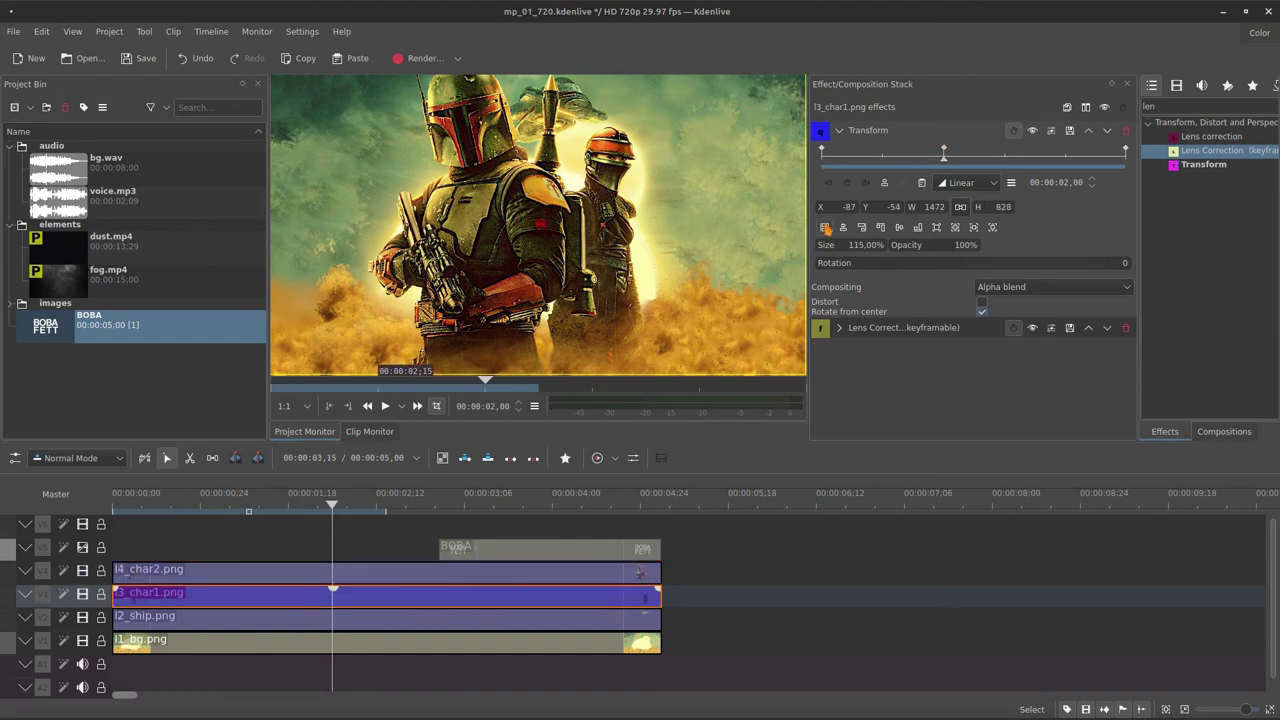
pyautogui.moveTo(825, 218); pyautogui.dragTo(810, 213)
pyautogui.moveTo(842, 160); pyautogui.dragTo(815, 163)
pyautogui.press('space')
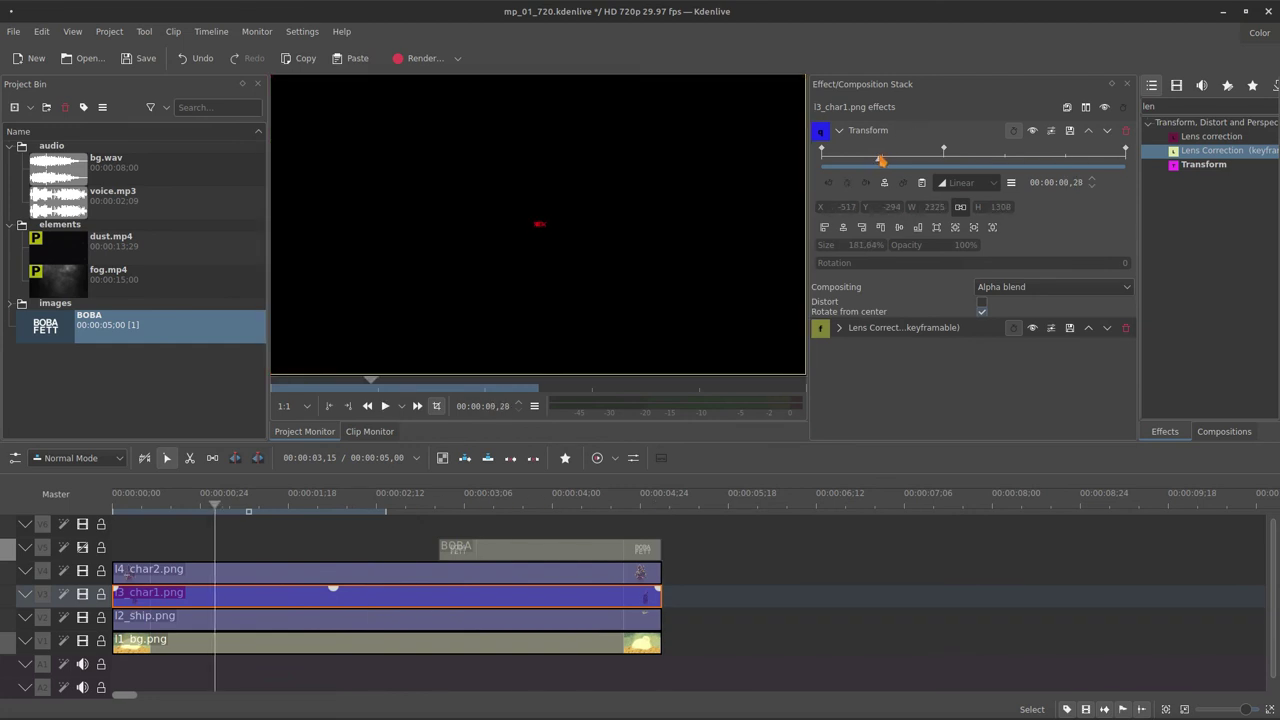
# Make track V5 visible and preview the BOBA title over the animated layers
pyautogui.click(82, 548)
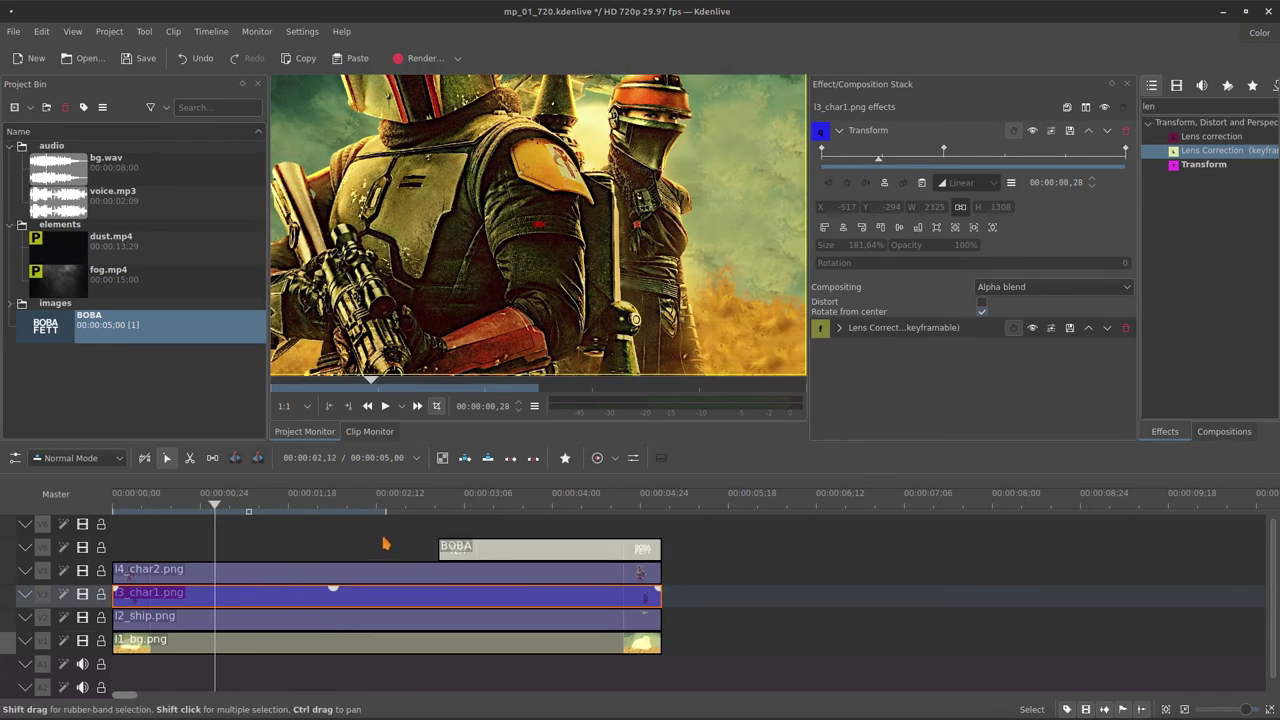
pyautogui.click(450, 529)
pyautogui.click(464, 544)
pyautogui.click(439, 534)
pyautogui.moveTo(443, 541); pyautogui.dragTo(611, 543)
# Check the starting size of l4_char2.png and set the BOBA title's Transform size to 310% at its first keyframe
pyautogui.click(556, 572)
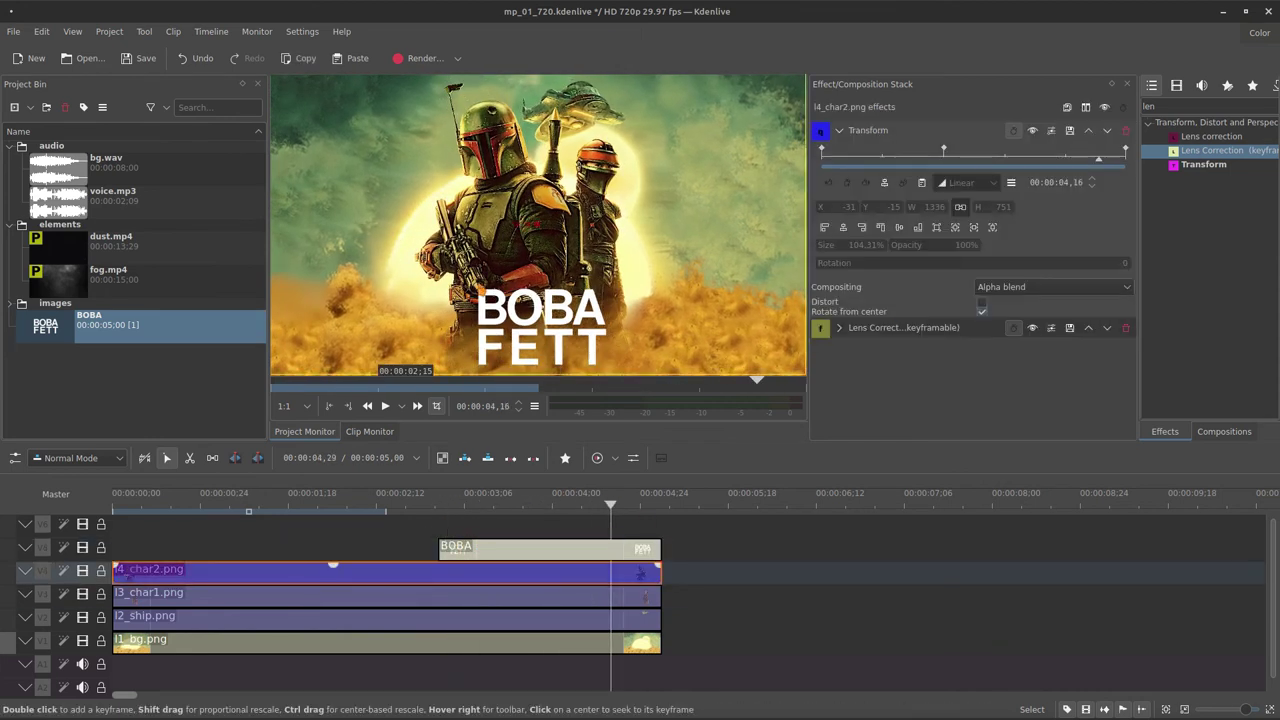
pyautogui.moveTo(854, 158); pyautogui.dragTo(821, 170)
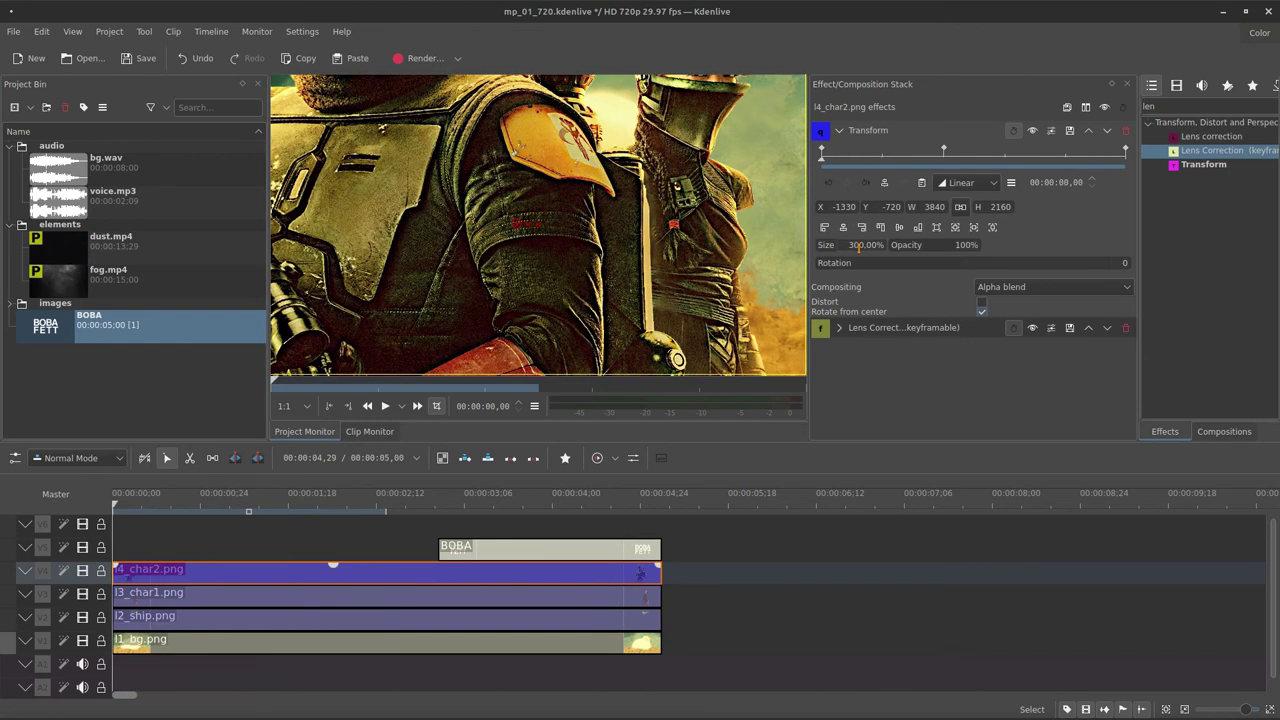
pyautogui.click(563, 550)
pyautogui.click(840, 131)
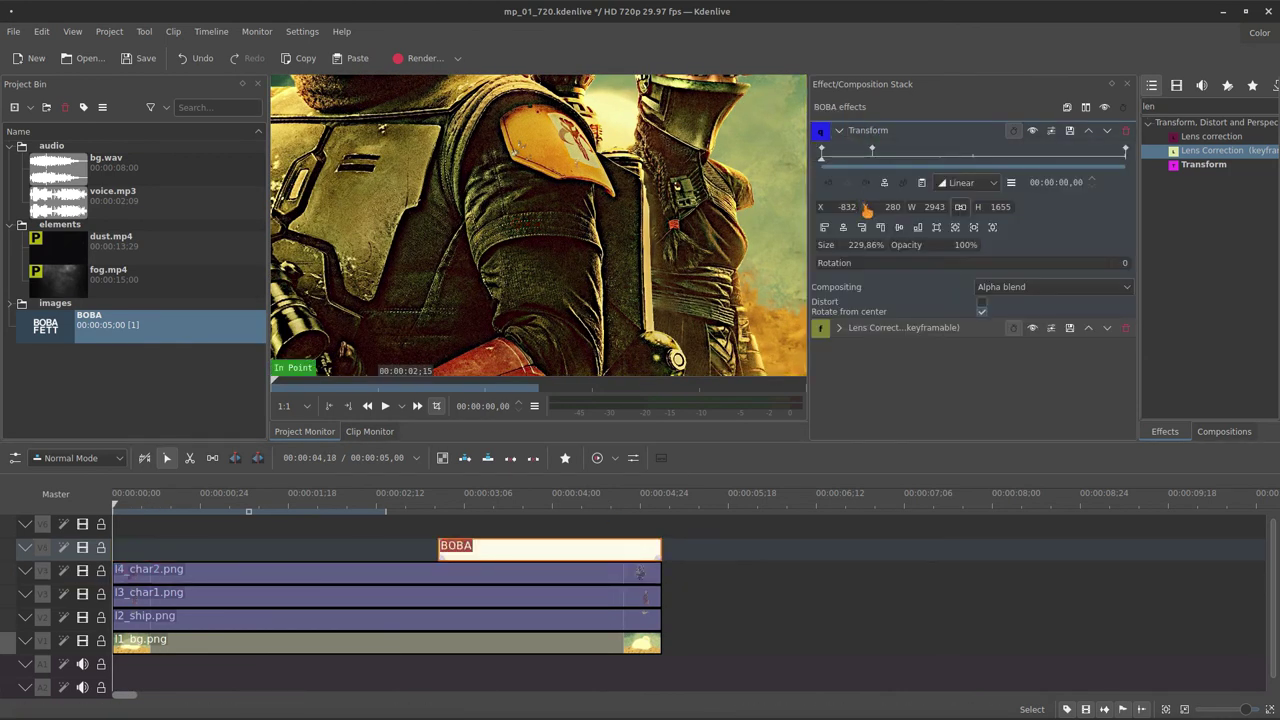
pyautogui.moveTo(855, 245); pyautogui.dragTo(900, 249)
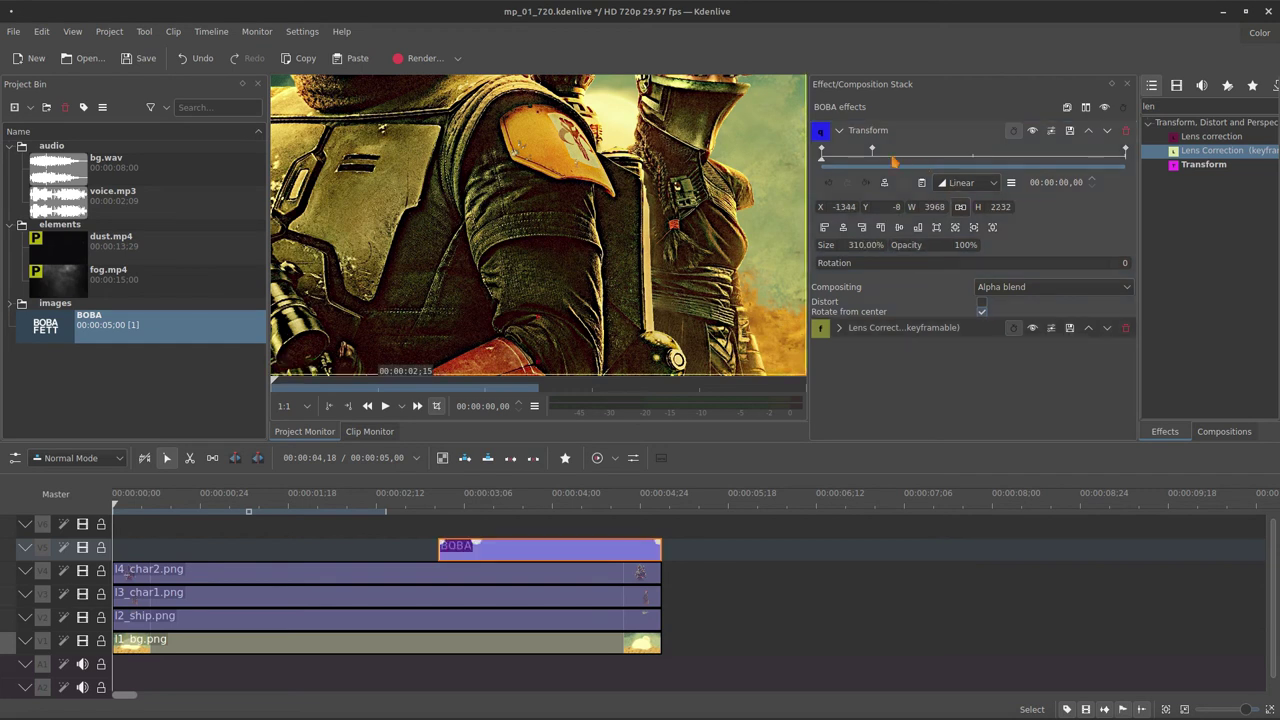
pyautogui.moveTo(876, 161)
pyautogui.mouseDown()
pyautogui.moveTo(846, 163)
pyautogui.moveTo(872, 175)
pyautogui.moveTo(829, 173)
pyautogui.moveTo(874, 176)
pyautogui.mouseUp()
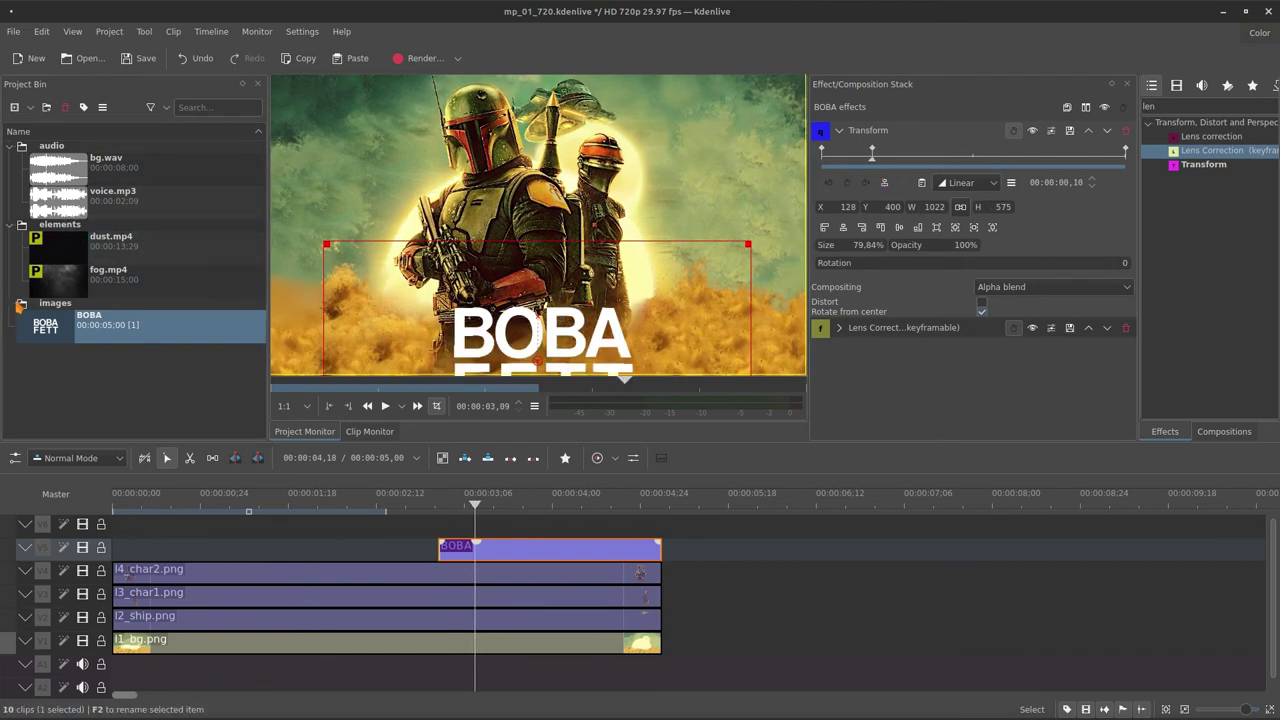
# Place concrete_tex.jpg from the images folder on track V6 above the BOBA title and trim it to the title's length
pyautogui.click(10, 312)
pyautogui.click(120, 322)
pyautogui.moveTo(120, 322); pyautogui.dragTo(448, 524)
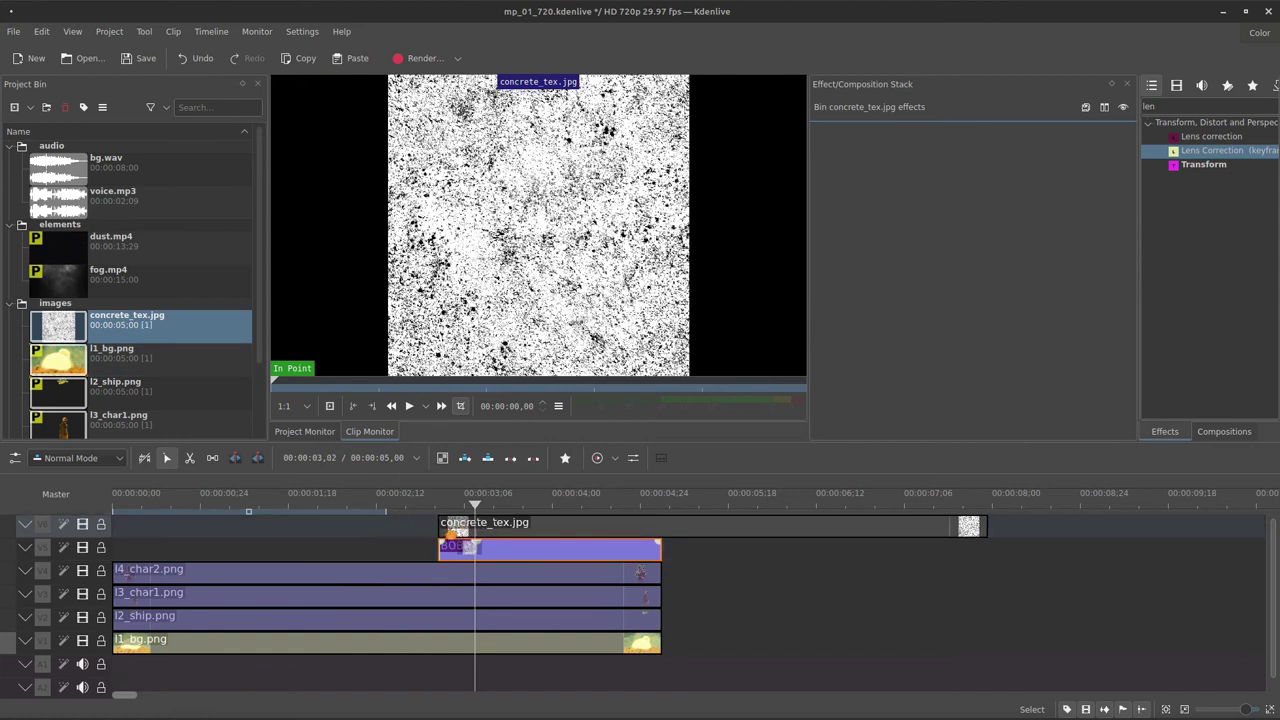
pyautogui.moveTo(986, 524); pyautogui.dragTo(660, 524)
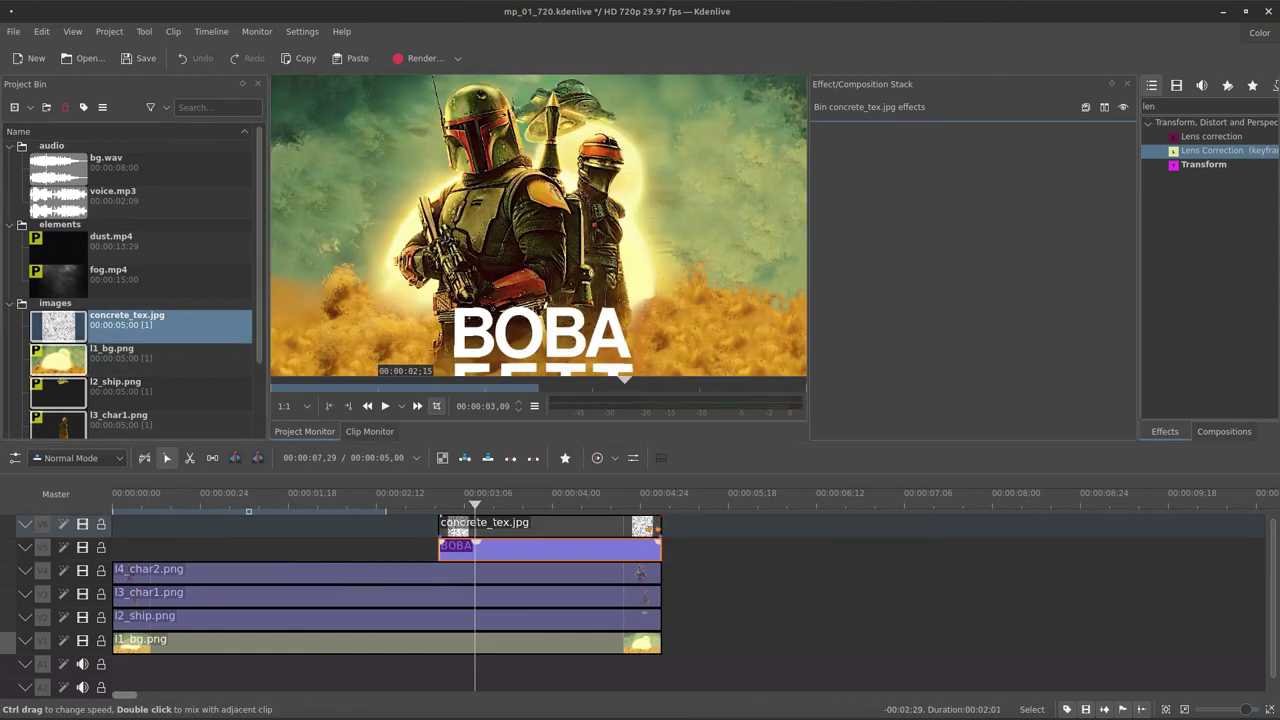
# Copy the BOBA title clip's effects onto the concrete_tex.jpg clip
pyautogui.click(601, 554)
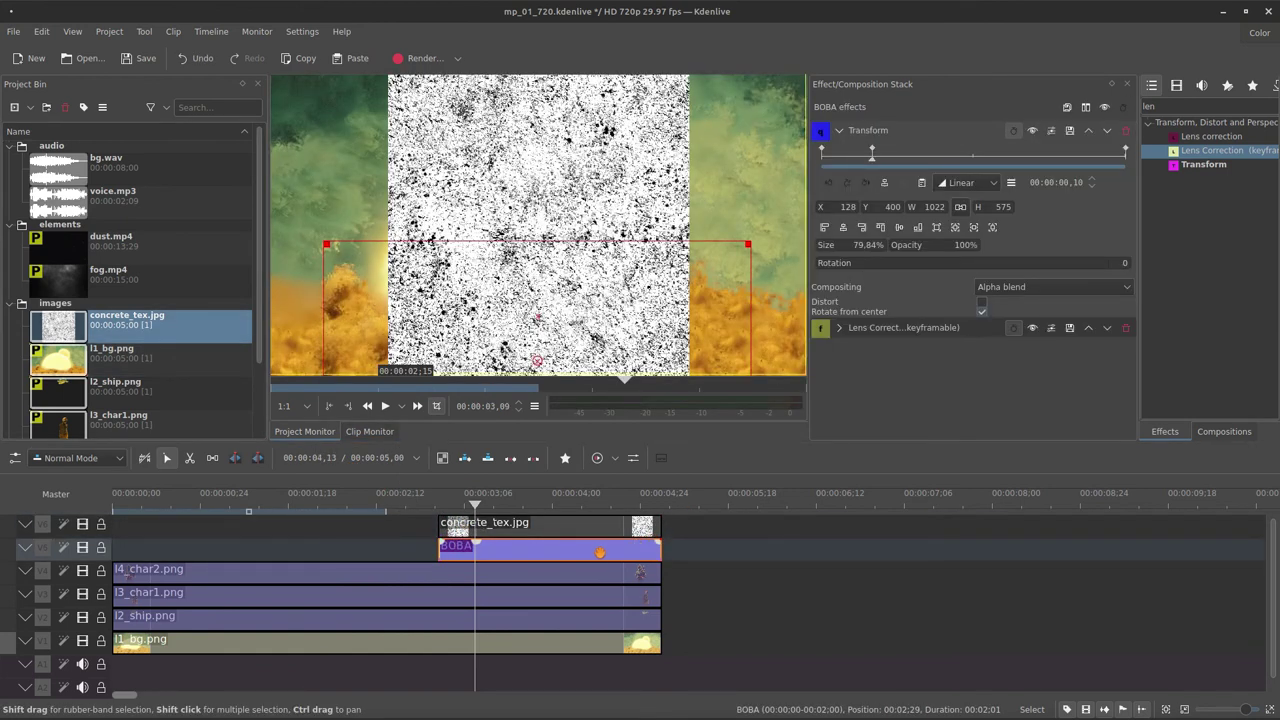
pyautogui.rightClick(596, 553)
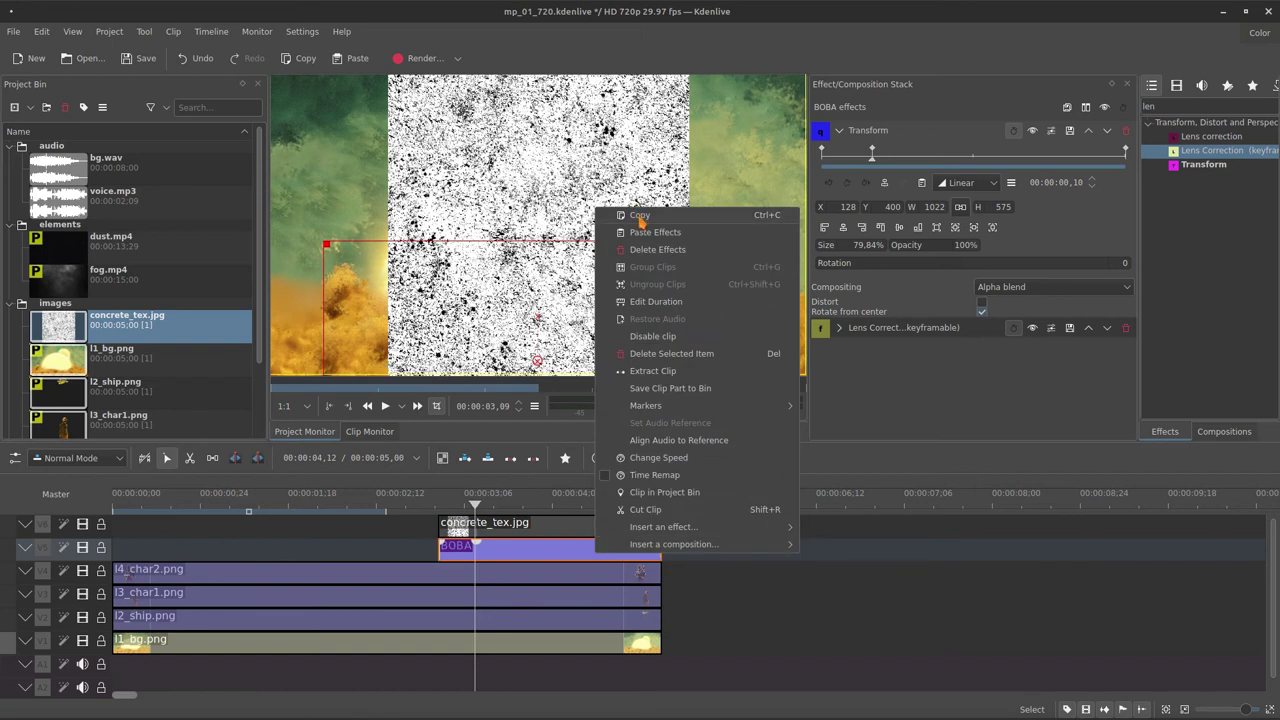
pyautogui.click(640, 216)
pyautogui.rightClick(552, 523)
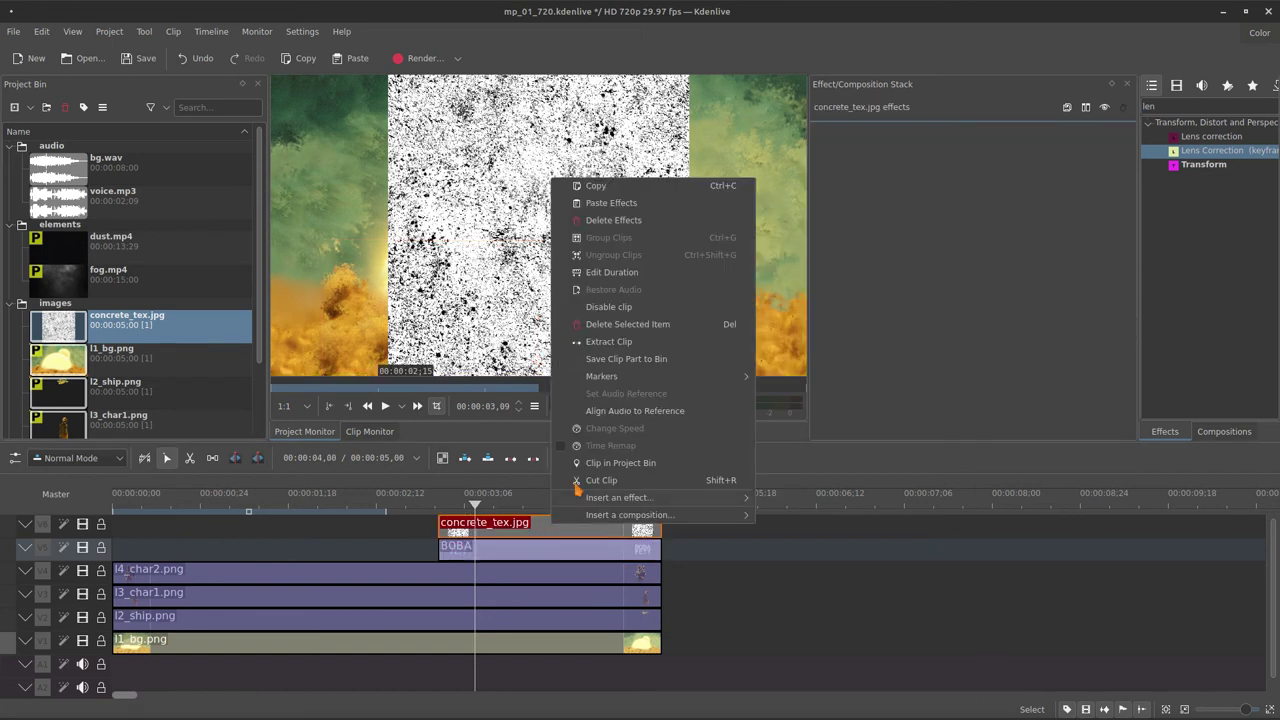
pyautogui.click(624, 203)
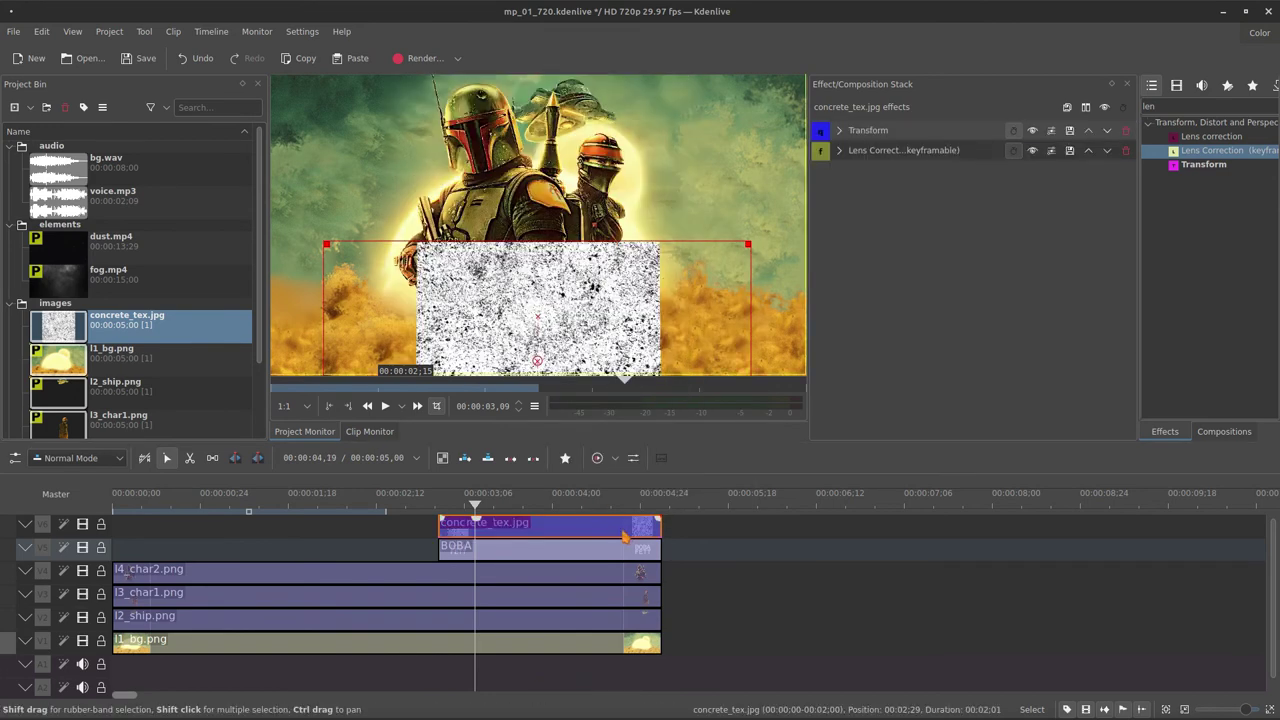
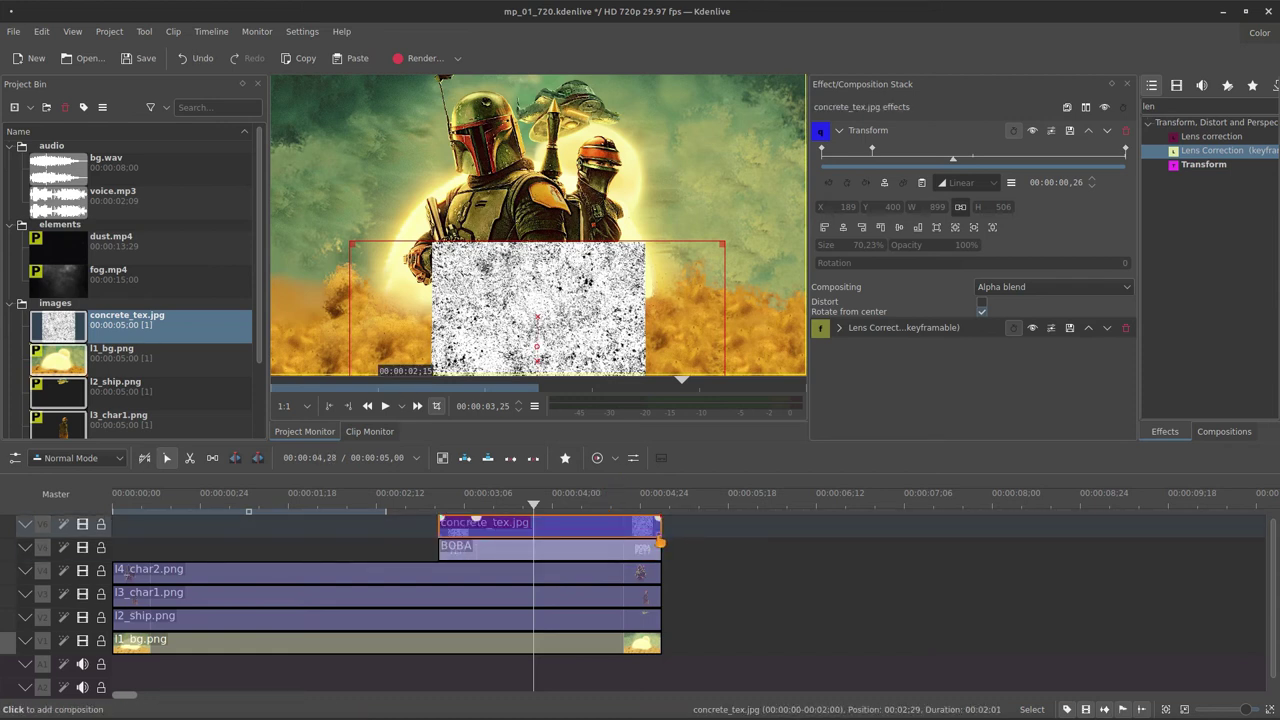
# Add a composition between concrete_tex.jpg and the BOBA title and change its type to Dodge
pyautogui.click(659, 542)
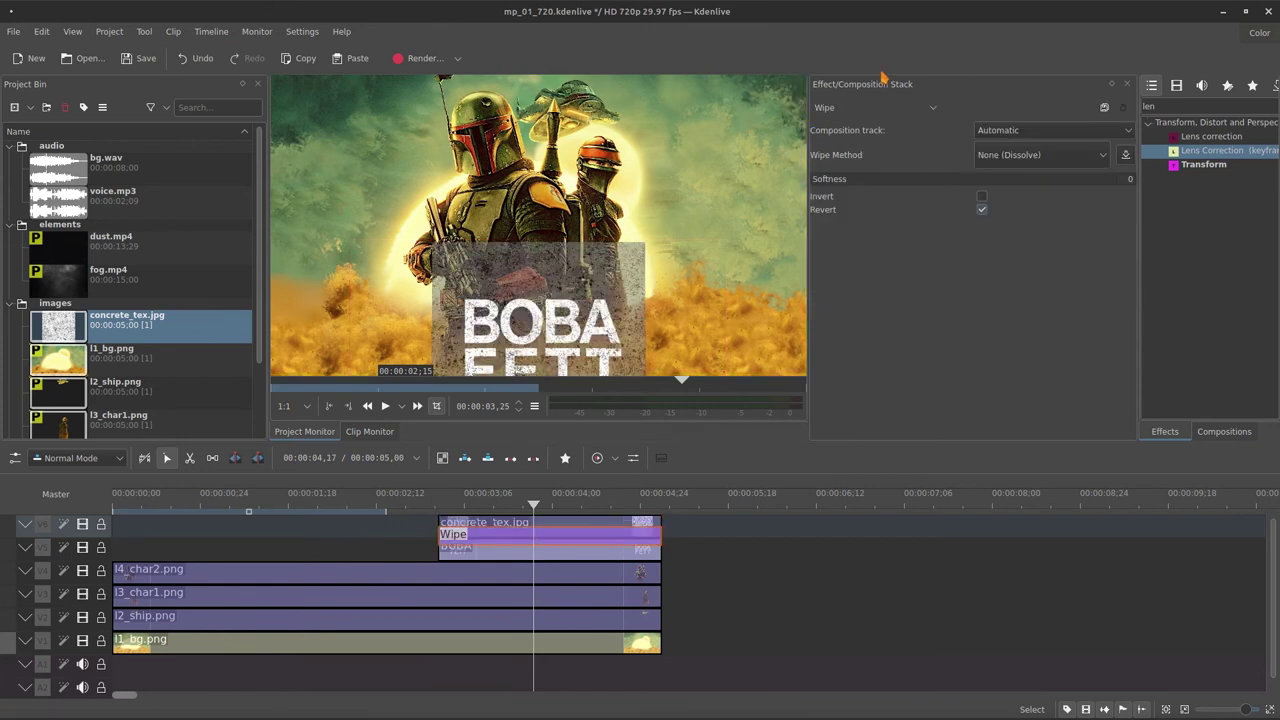
pyautogui.click(872, 110)
pyautogui.moveTo(928, 236)
pyautogui.mouseDown()
pyautogui.moveTo(928, 114)
pyautogui.moveTo(934, 181)
pyautogui.mouseUp()
pyautogui.click(886, 234)
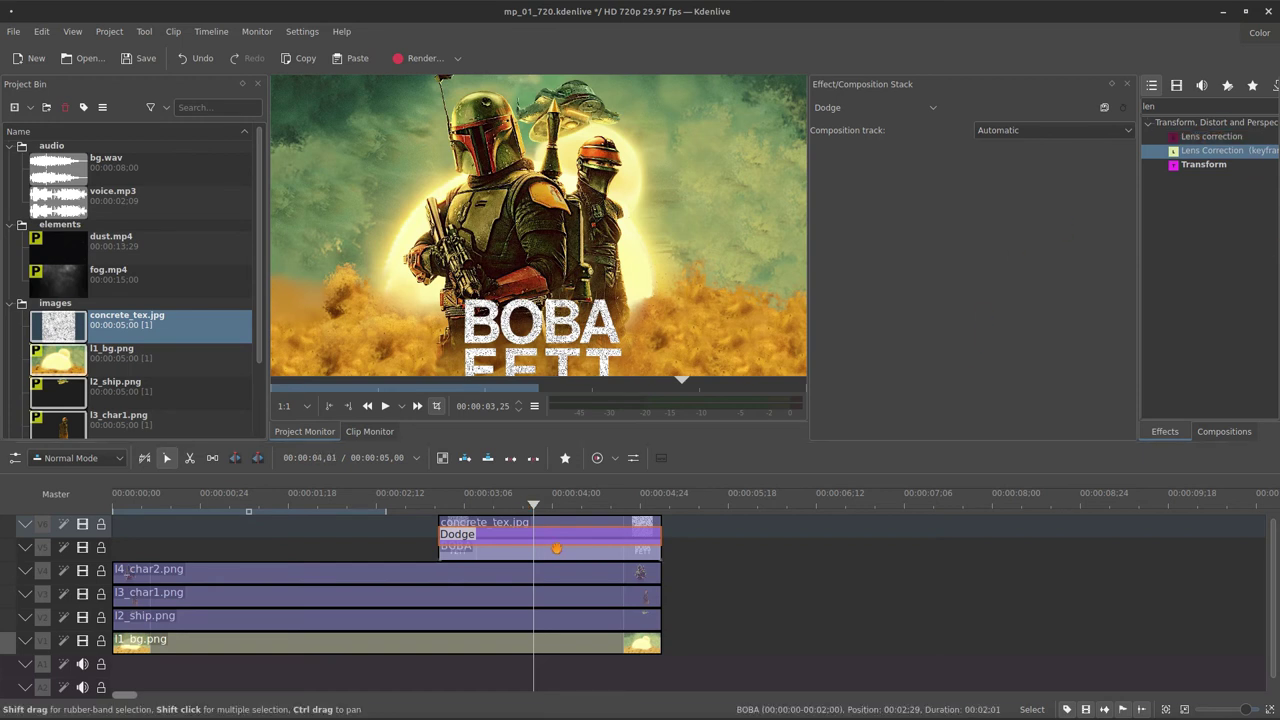
# Add the Curves effect to the concrete_tex.jpg clip and brighten the texture over the title with it
pyautogui.click(553, 524)
pyautogui.click(839, 130)
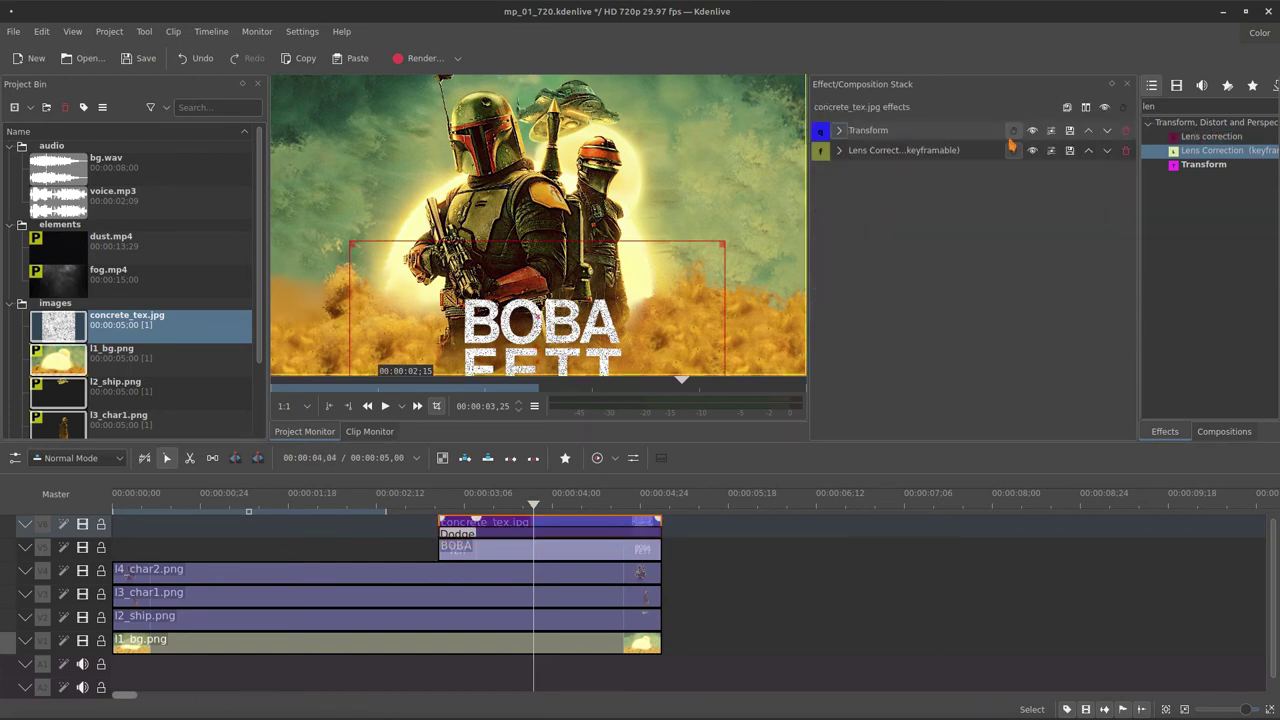
pyautogui.doubleClick(1173, 110)
pyautogui.write('curv')
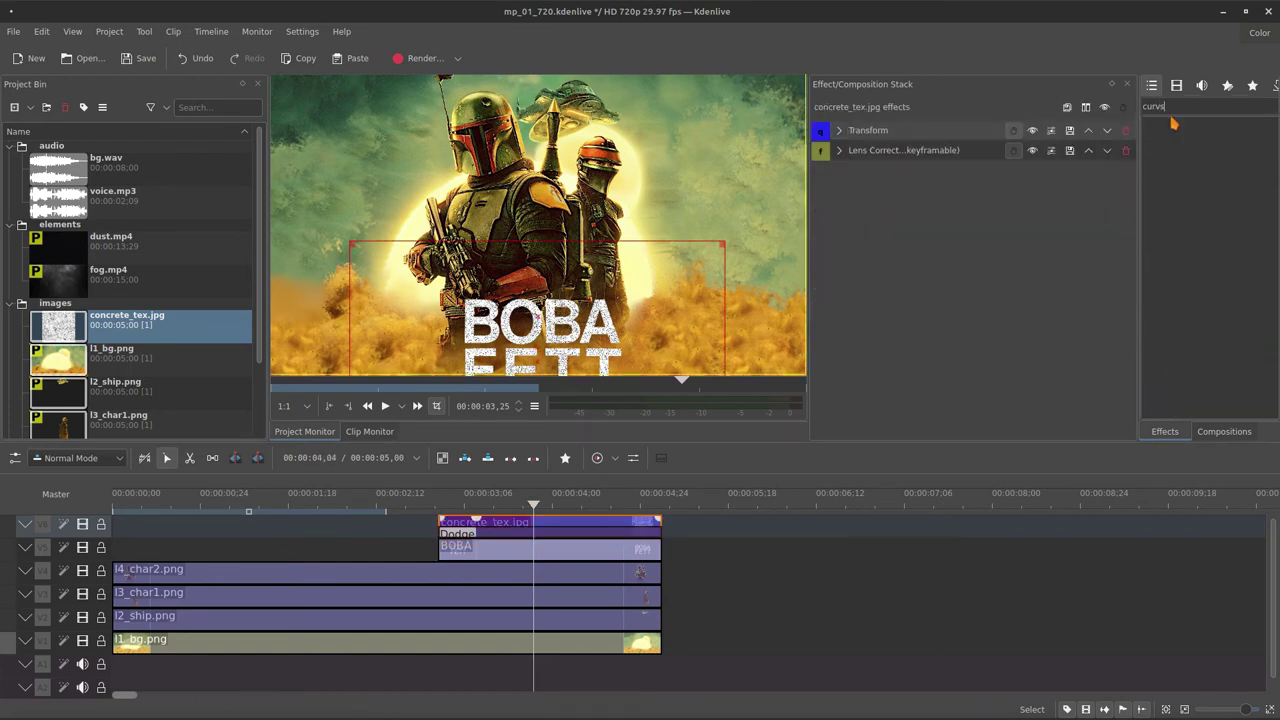
pyautogui.moveTo(1190, 150); pyautogui.dragTo(916, 248)
pyautogui.click(838, 171)
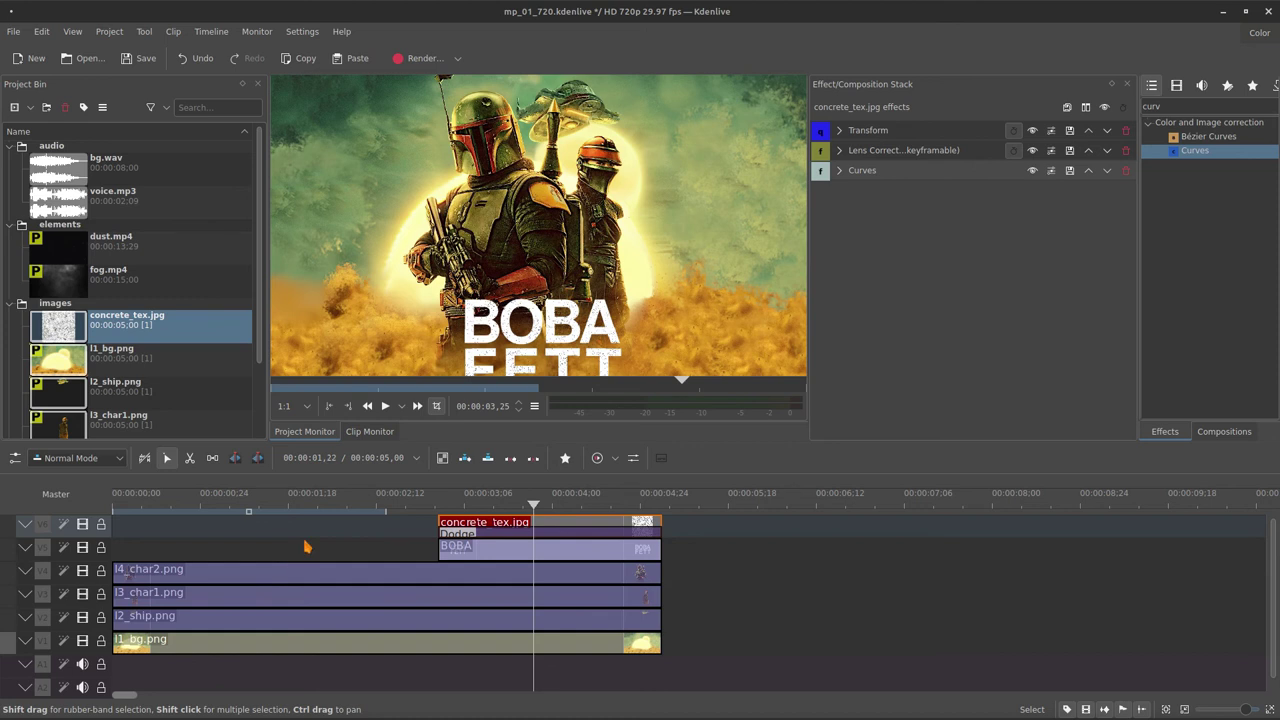
# Insert one new video track above V1, between l1_bg.png and l2_ship.png
pyautogui.moveTo(425, 718)
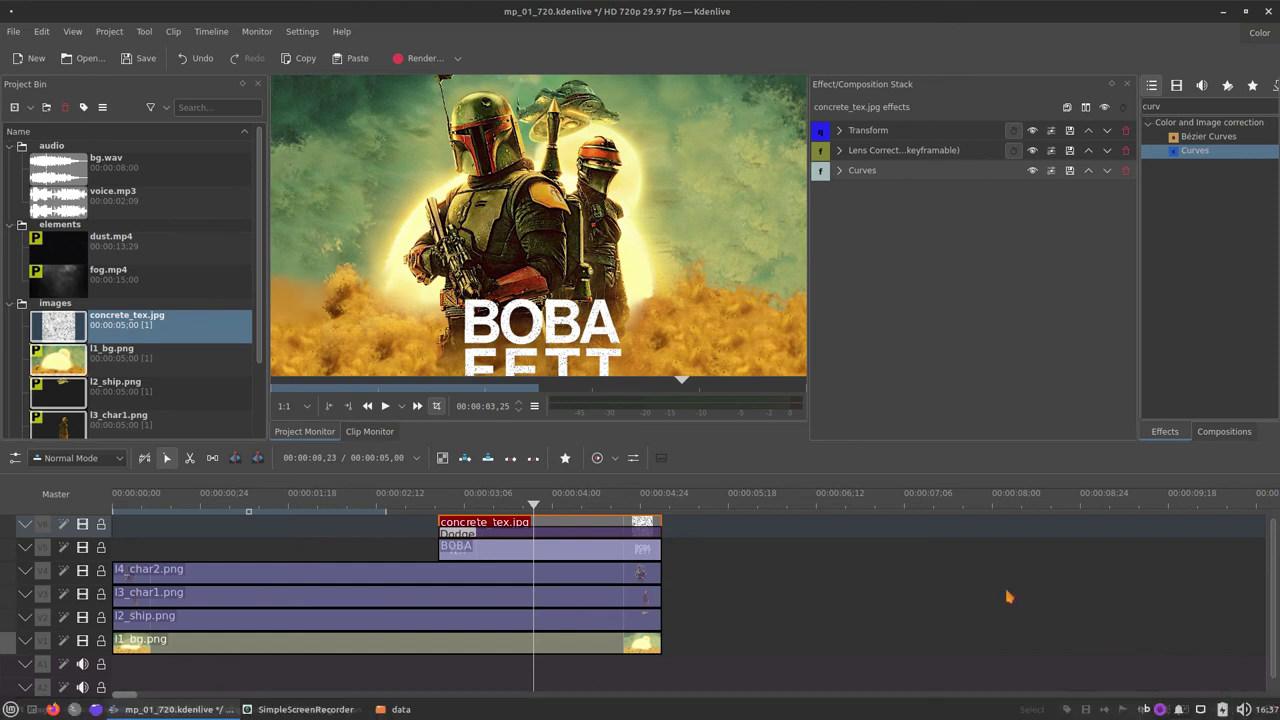
pyautogui.moveTo(428, 545); pyautogui.dragTo(289, 560)
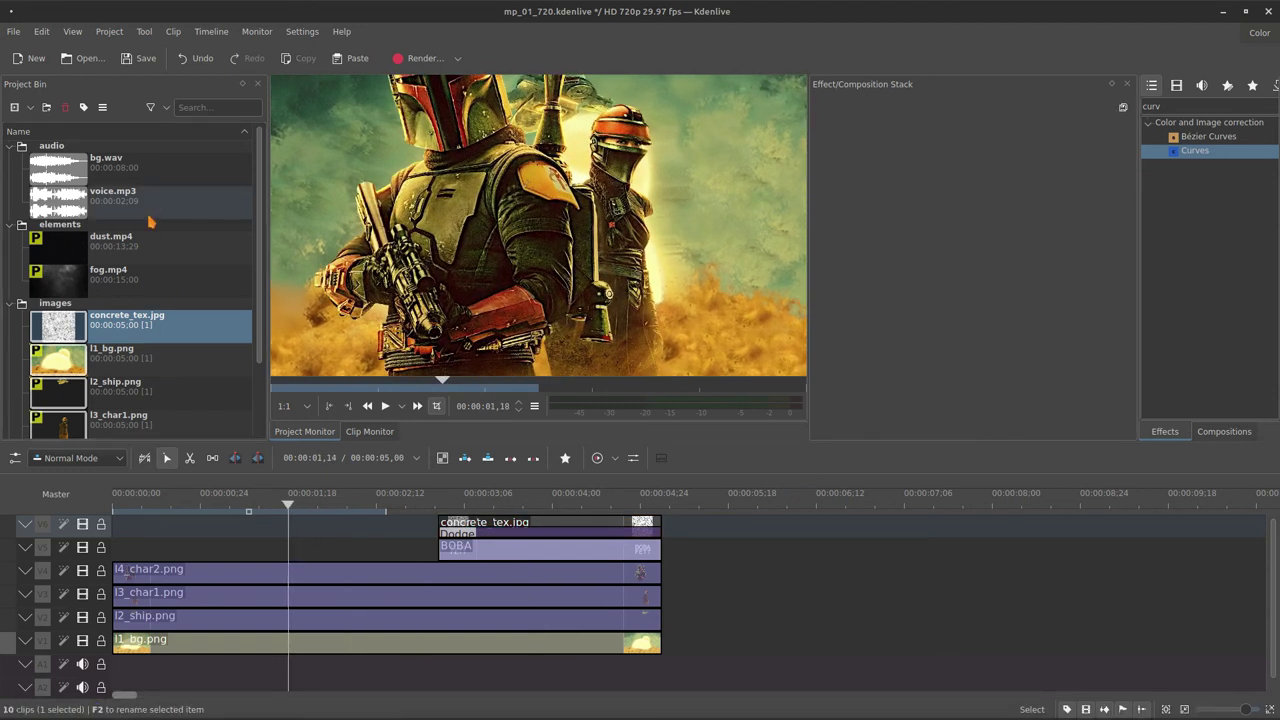
pyautogui.click(100, 283)
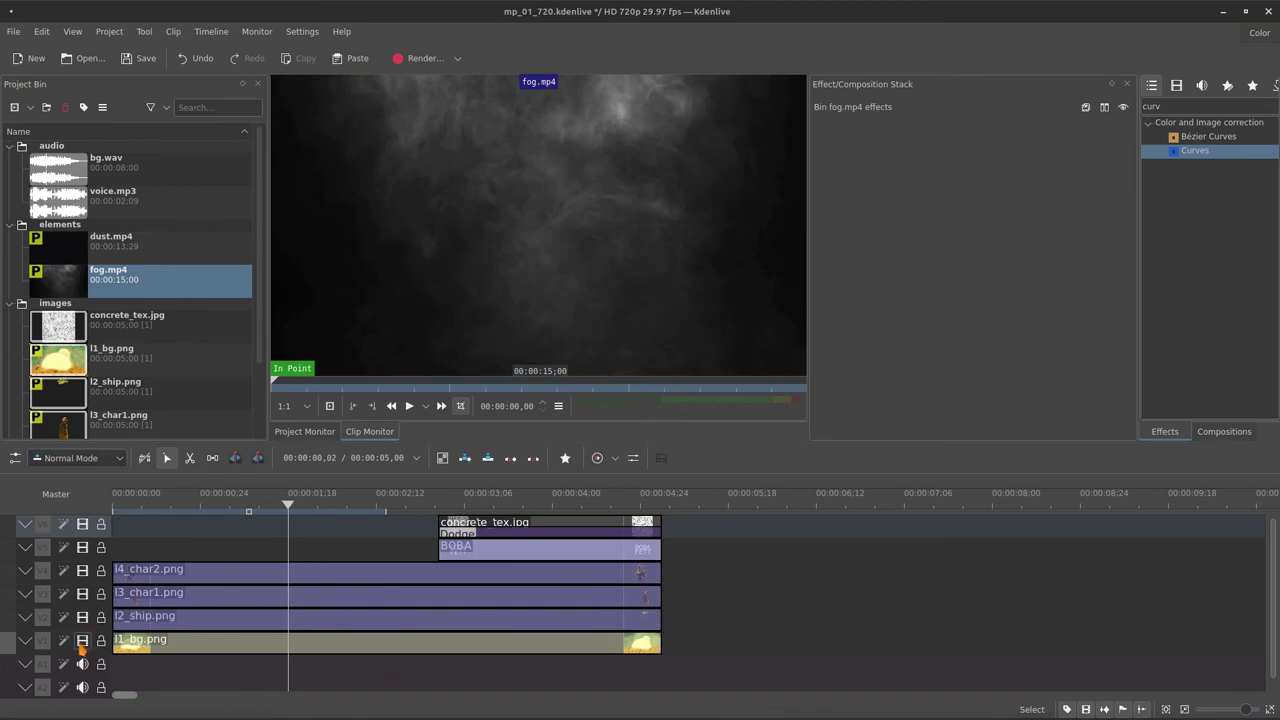
pyautogui.rightClick(82, 647)
pyautogui.click(100, 651)
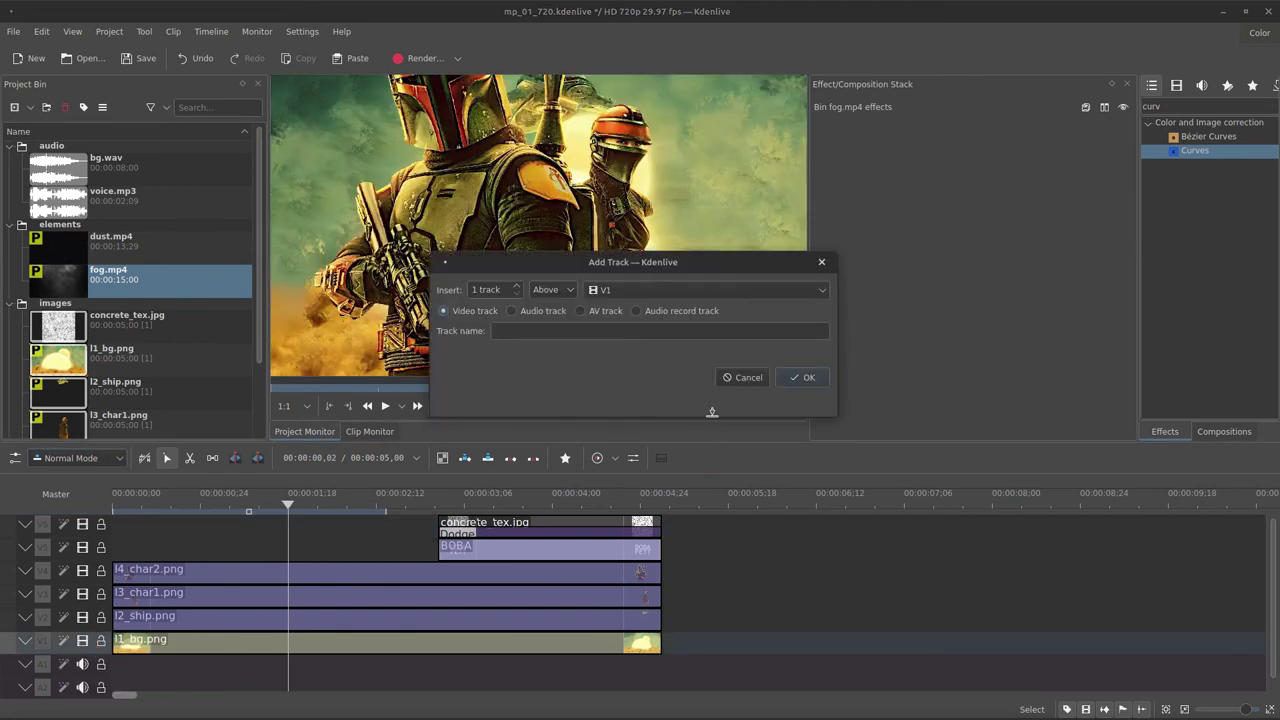
pyautogui.click(804, 377)
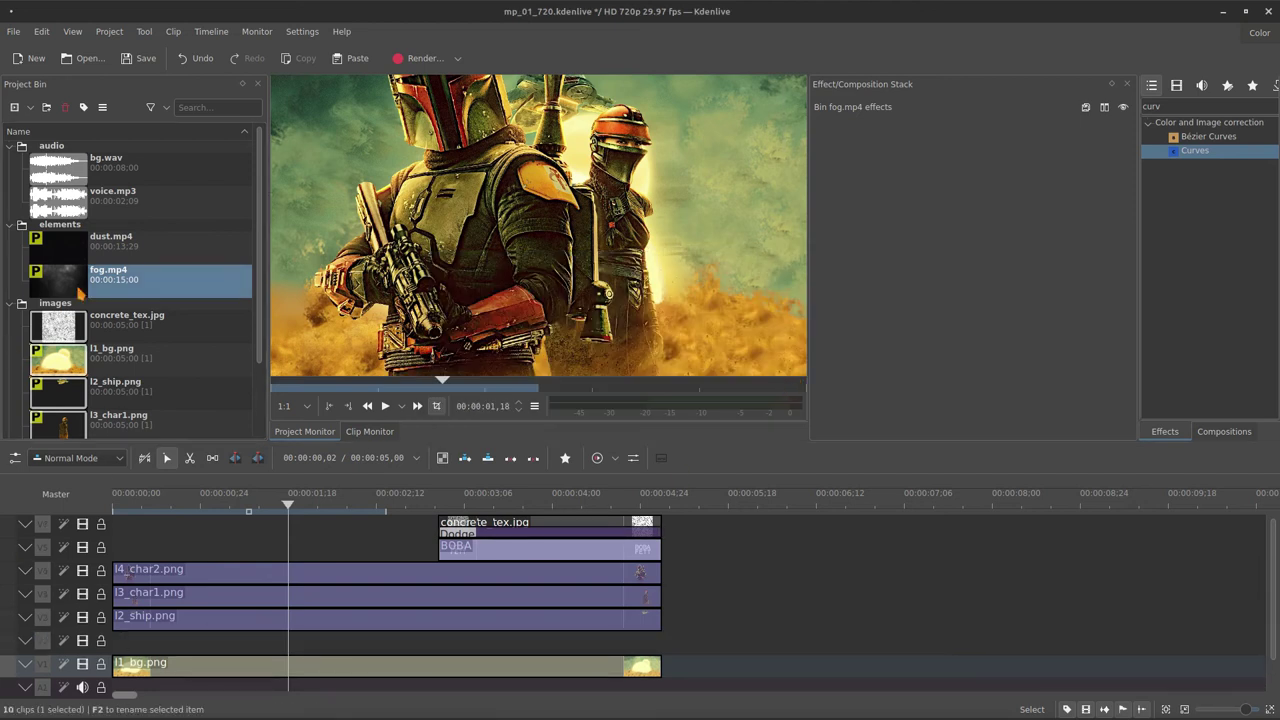
# Place fog.mp4 at the start of the new track V2 and cut it to the length of the poster layers
pyautogui.moveTo(100, 278); pyautogui.dragTo(114, 650)
pyautogui.click(681, 626)
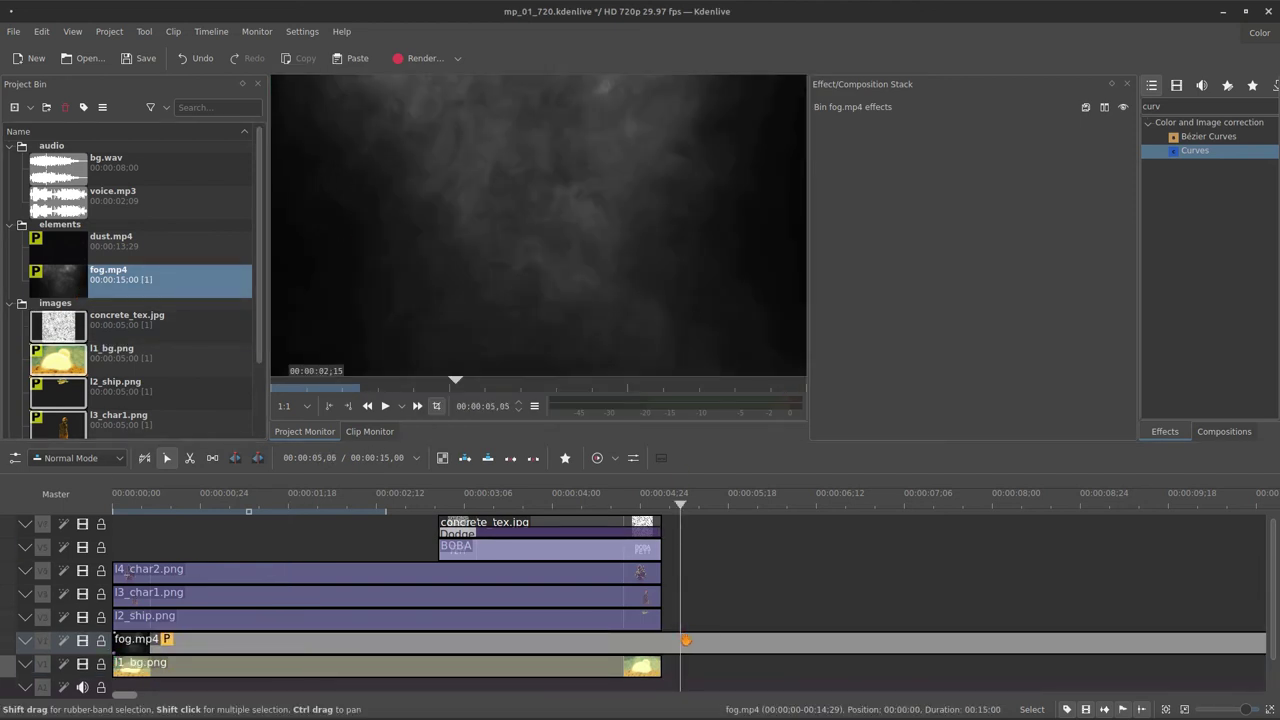
pyautogui.hotkey('shift', 'r')
pyautogui.click(777, 648)
pyautogui.press('Delete')
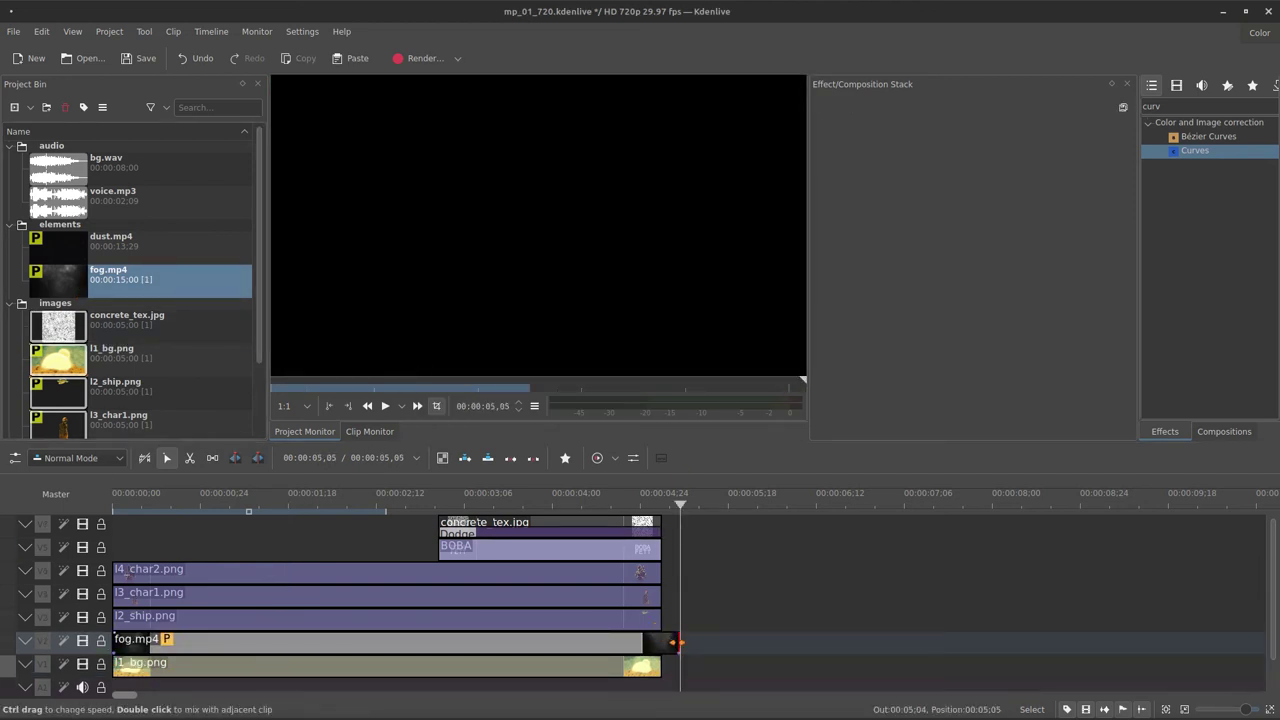
pyautogui.click(600, 643)
pyautogui.click(343, 546)
pyautogui.click(360, 645)
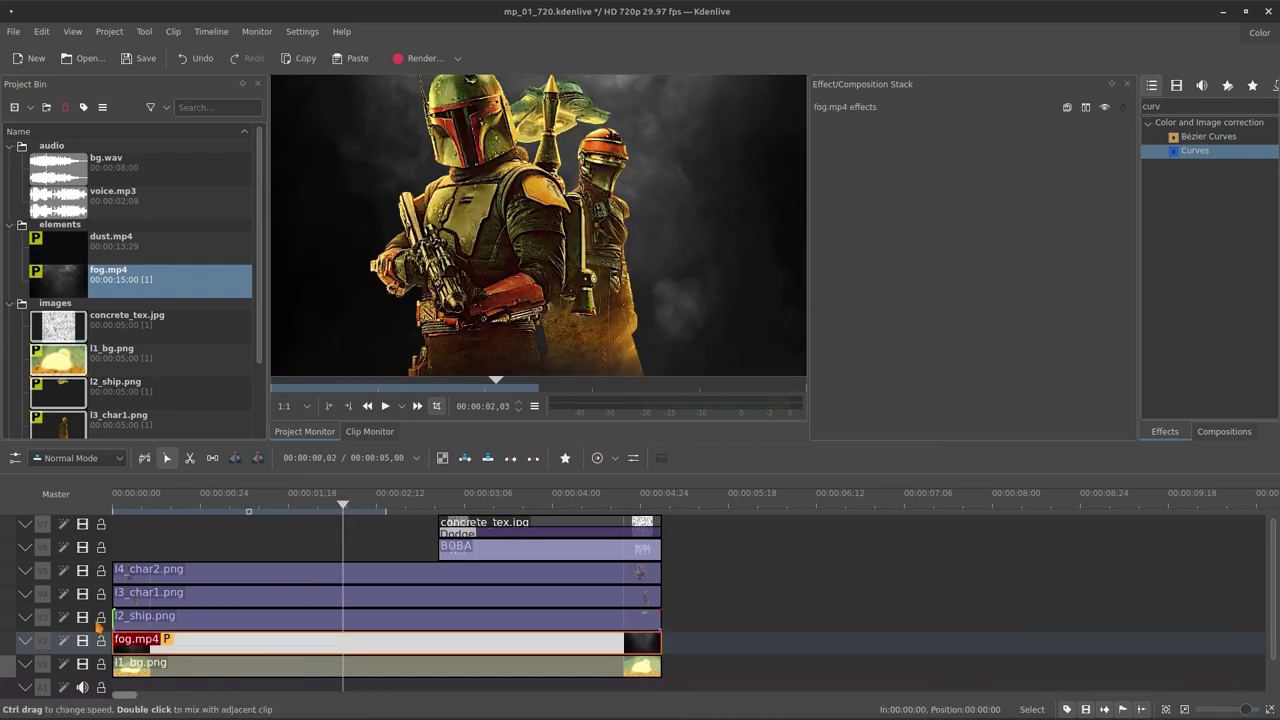
# Hide the tracks holding l2_ship.png, l3_char1.png and l4_char2.png
pyautogui.click(82, 616)
pyautogui.click(82, 593)
pyautogui.click(82, 570)
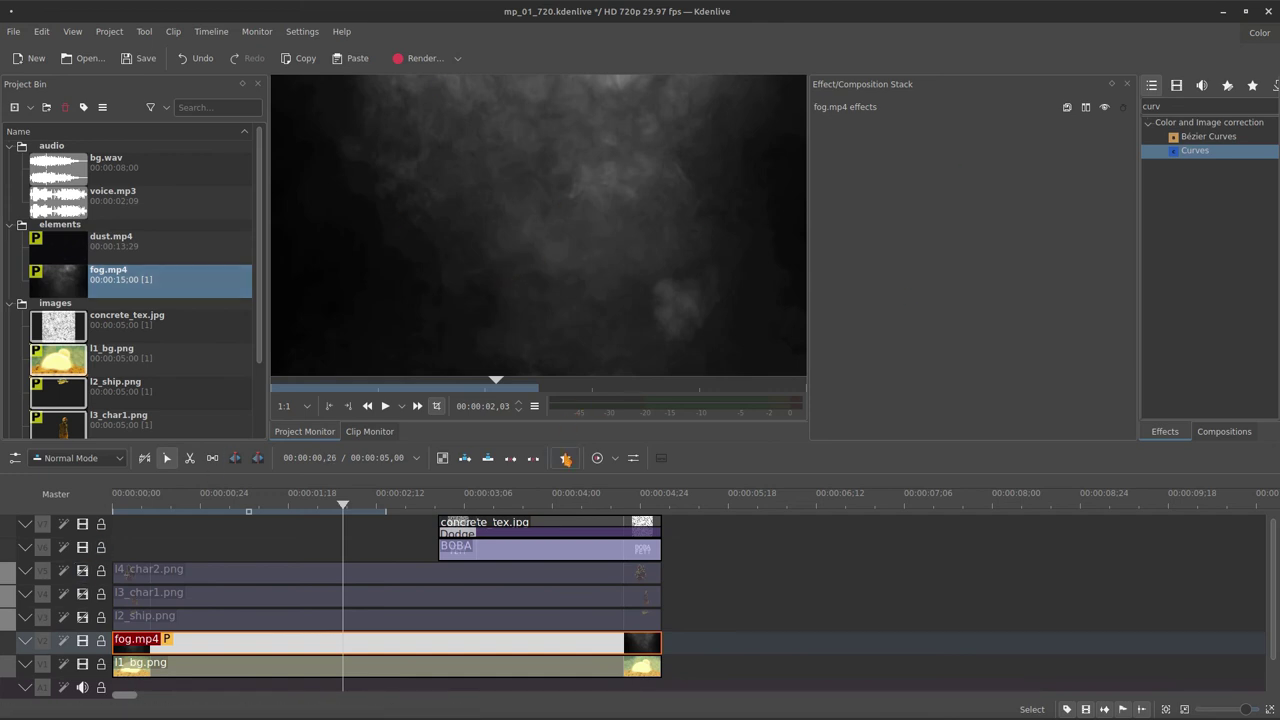
# Add a Transform effect to fog.mp4 with rotation 180 and size 130%, aligned to the frame's bottom edge
pyautogui.click(565, 458)
pyautogui.moveTo(572, 490); pyautogui.dragTo(451, 646)
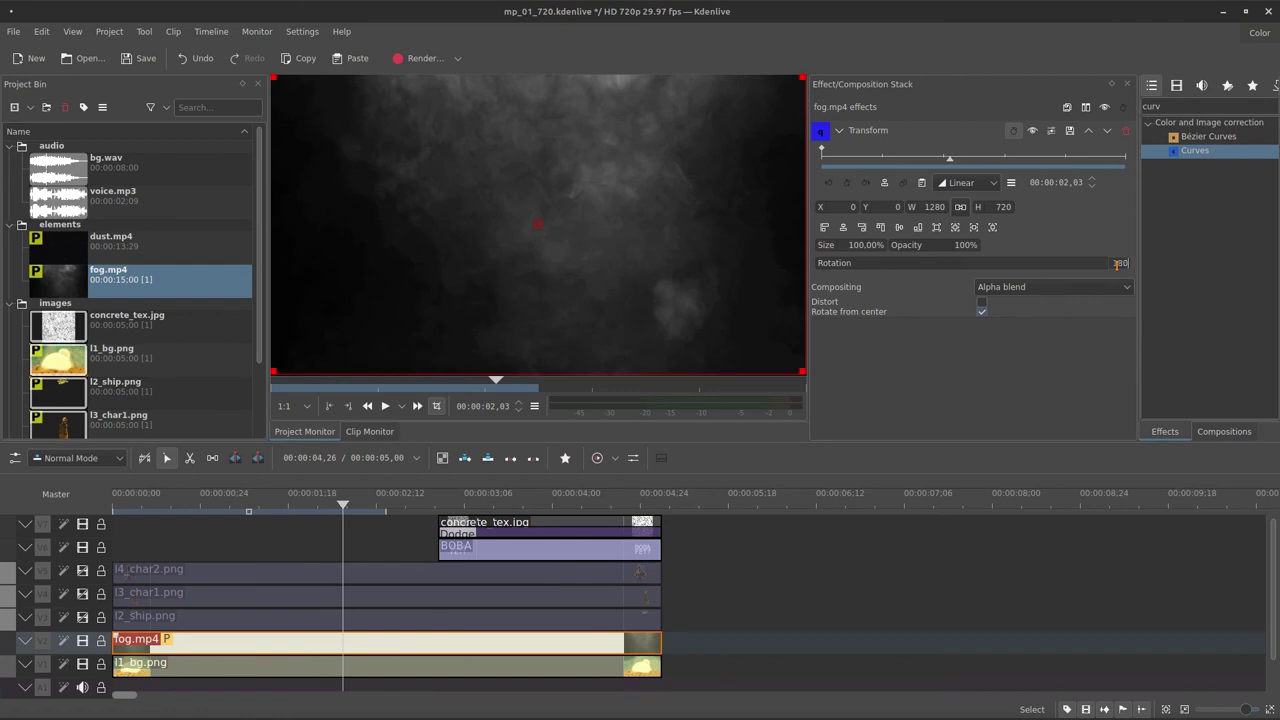
pyautogui.press('Return')
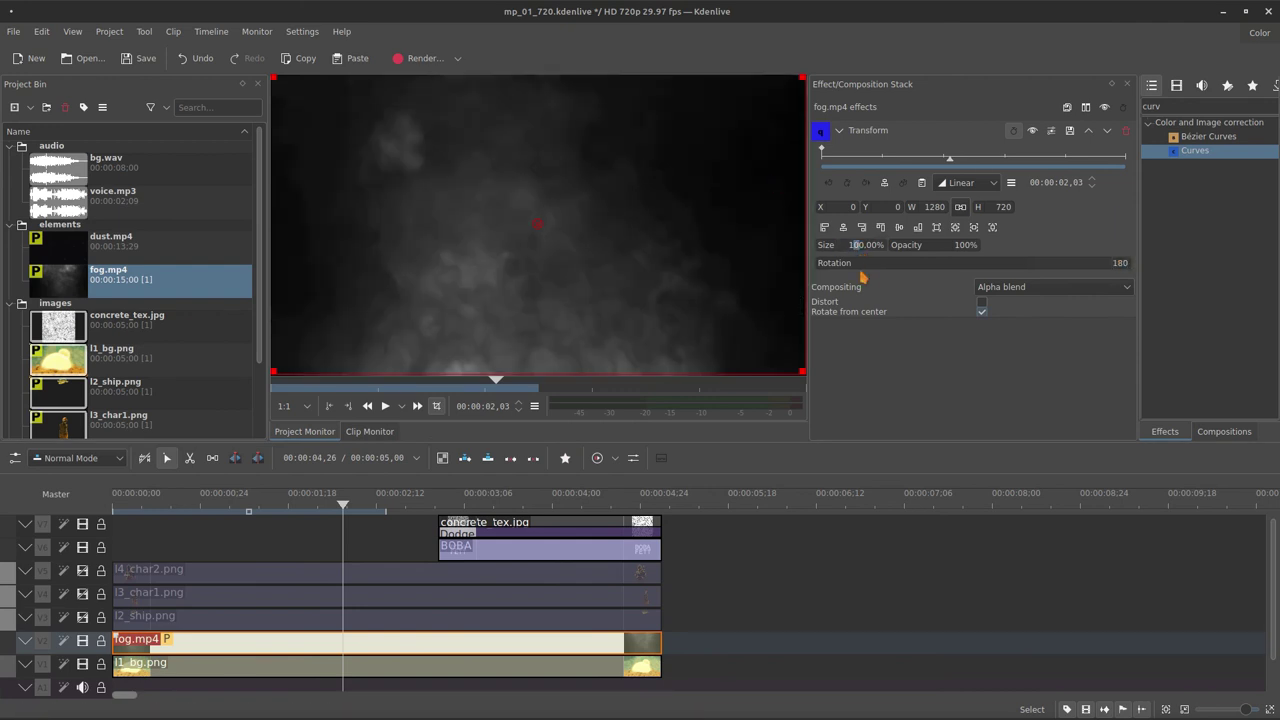
pyautogui.write('13')
pyautogui.press('Return')
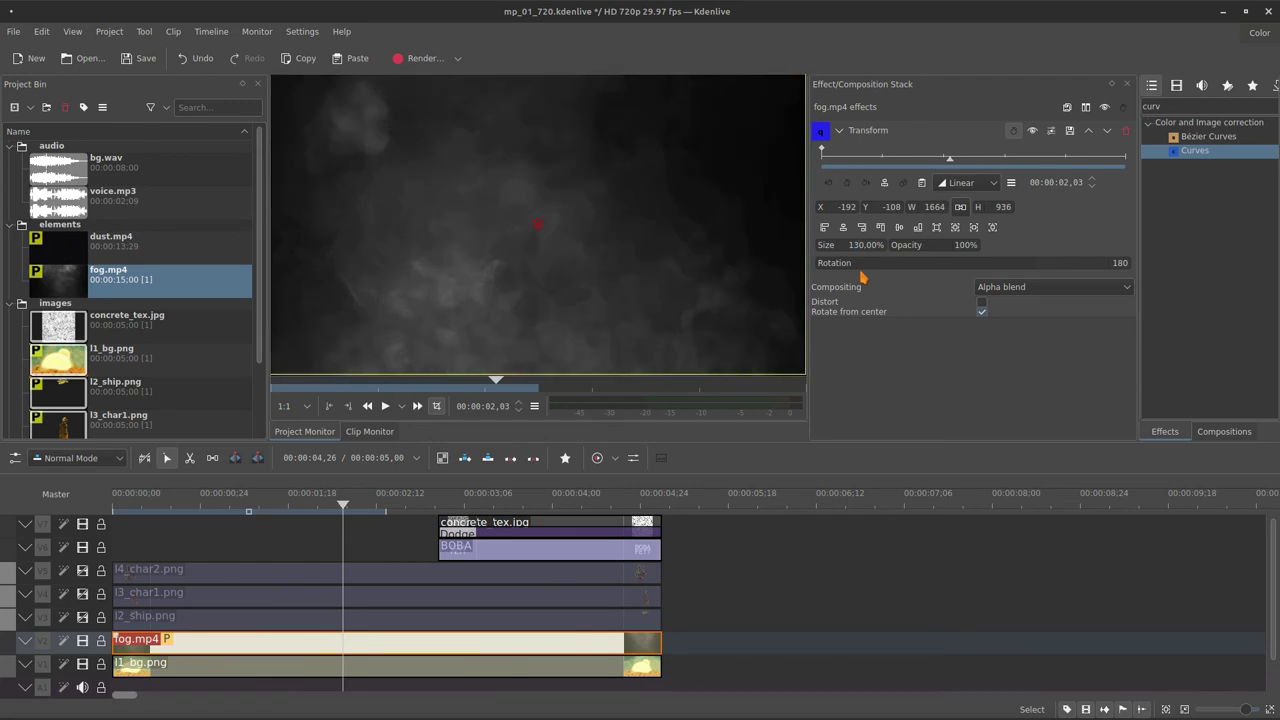
pyautogui.click(919, 228)
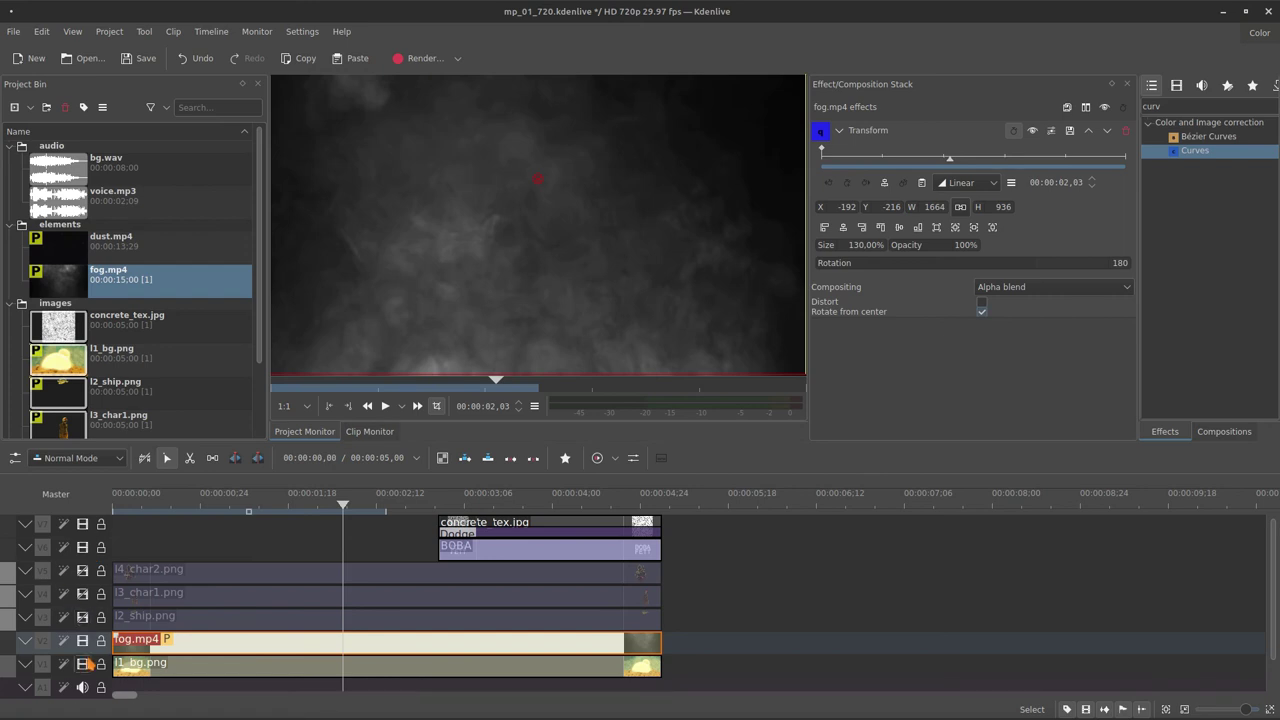
# Add a composition between fog.mp4 and l1_bg.png, change its type to Addition_alpha and play back the result
pyautogui.click(659, 658)
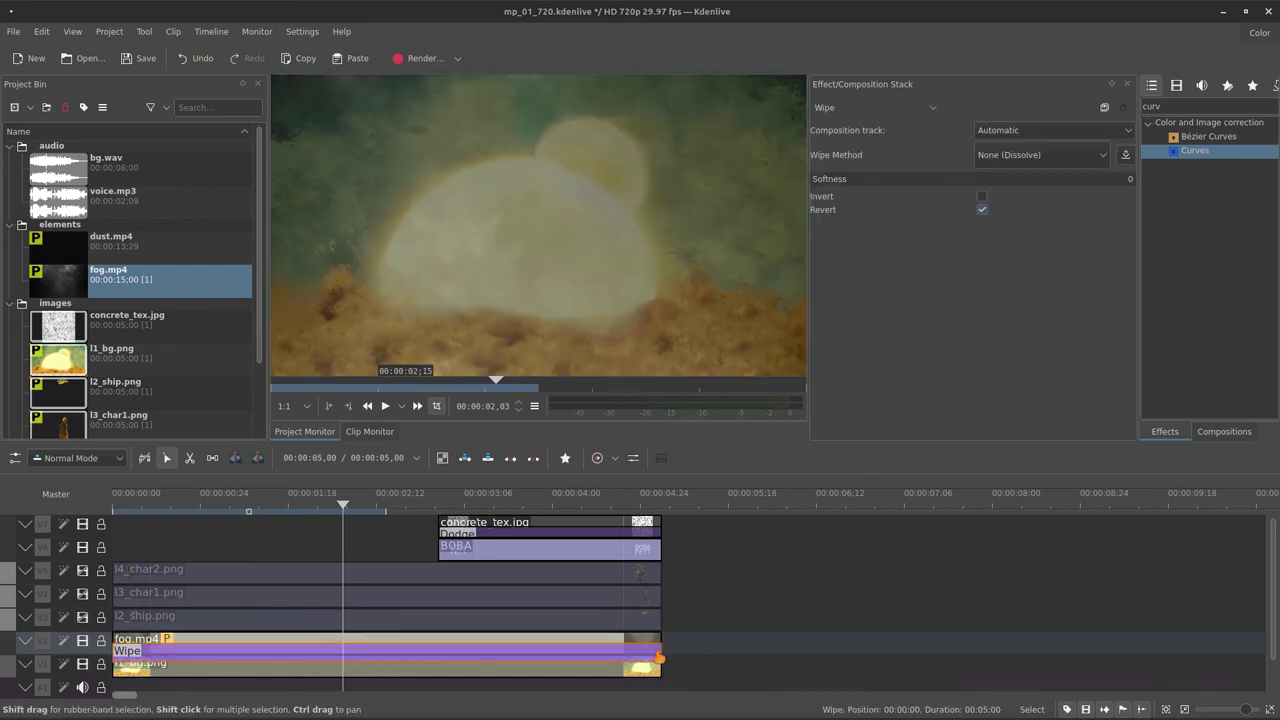
pyautogui.click(872, 107)
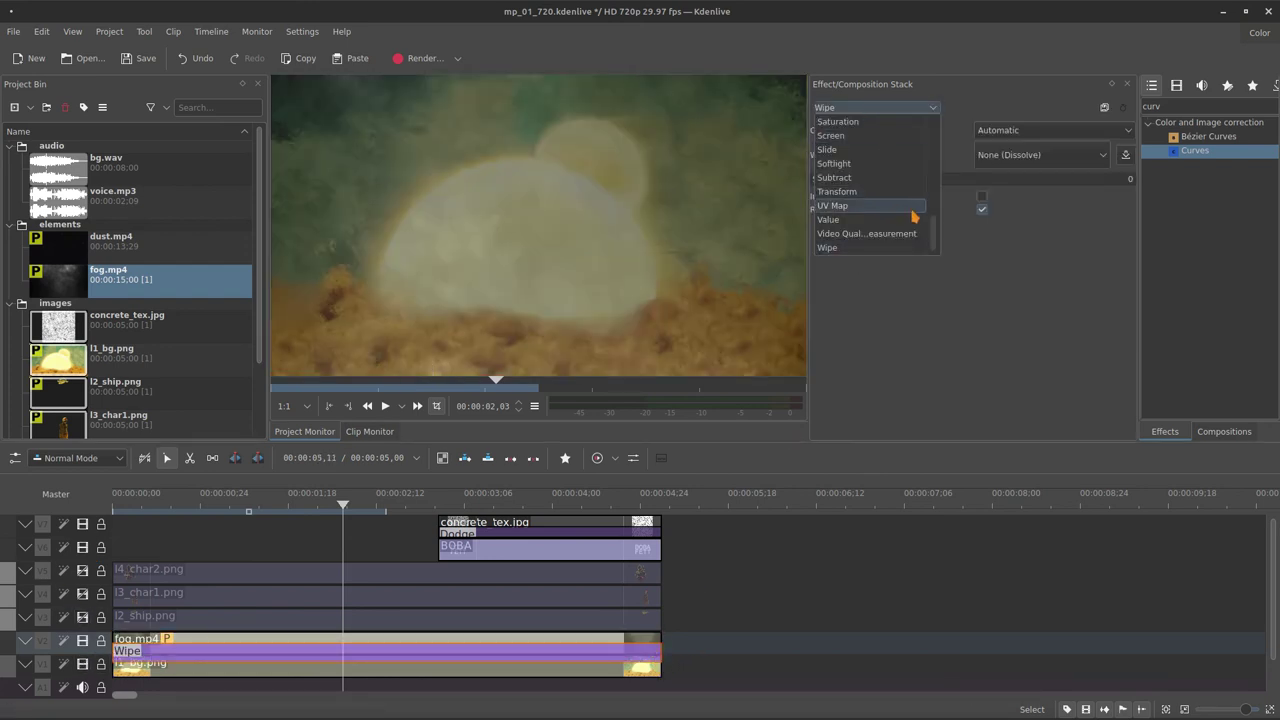
pyautogui.scroll(5, 920, 200)
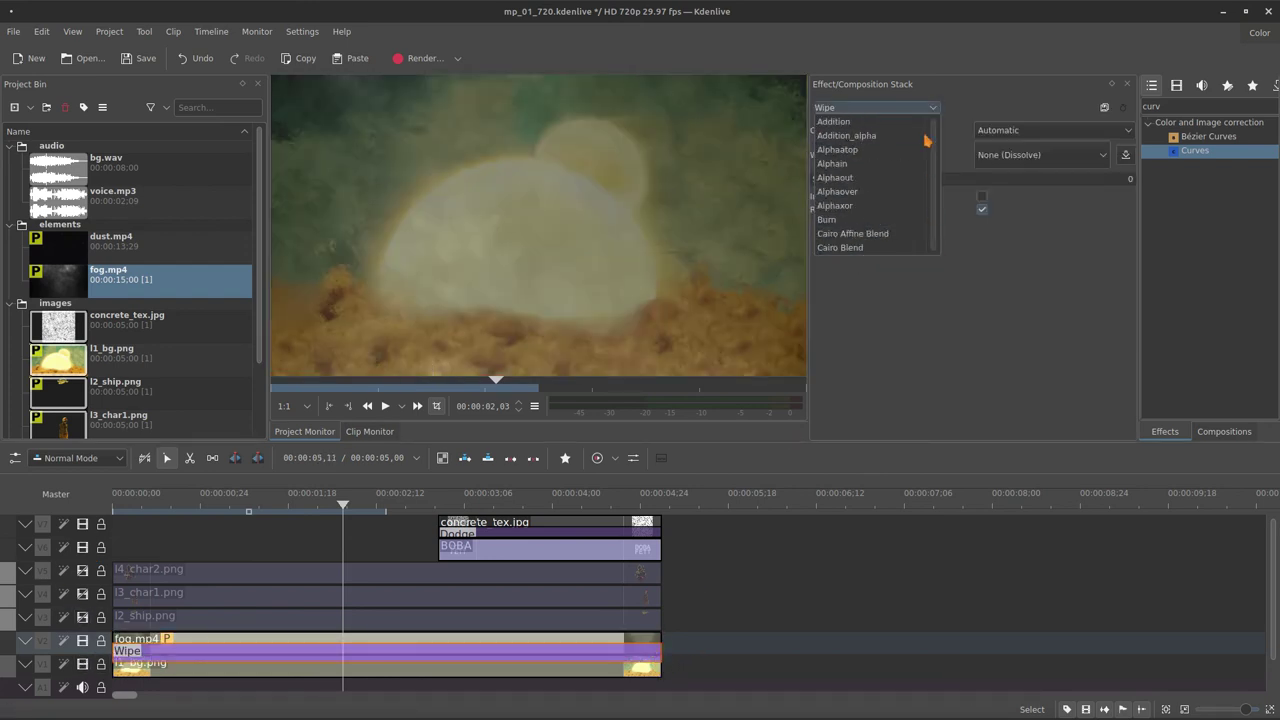
pyautogui.click(847, 135)
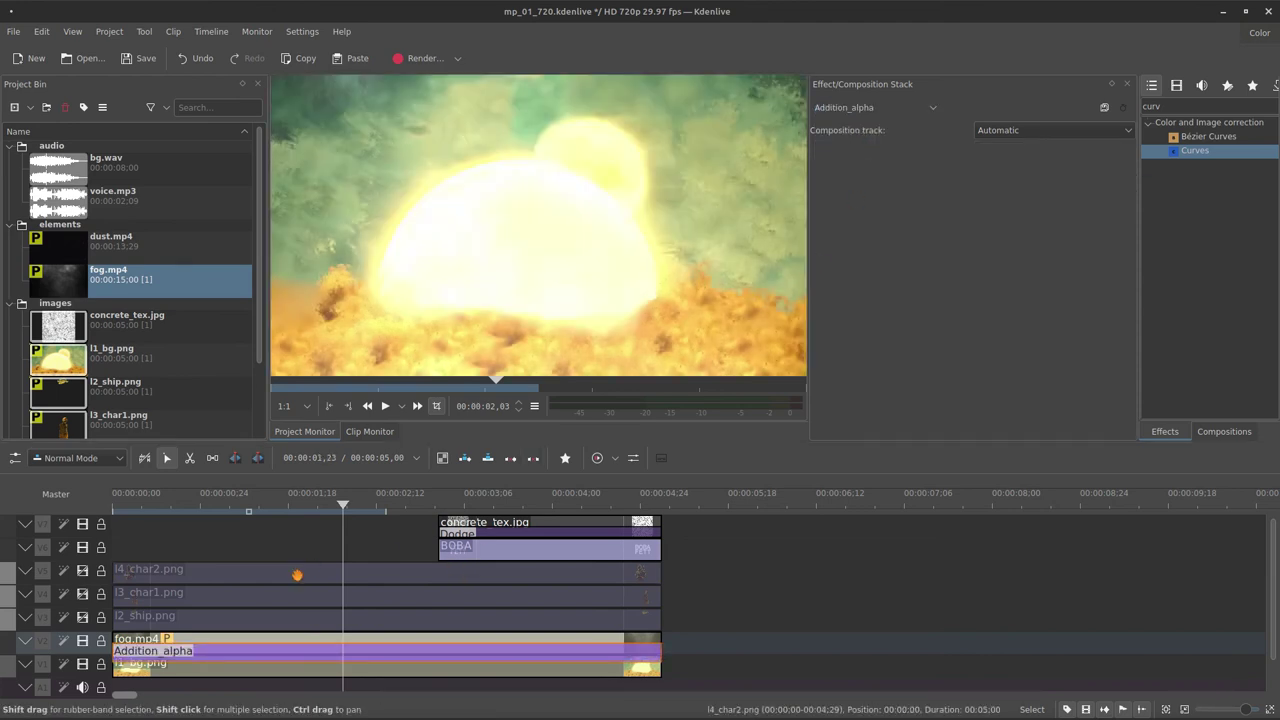
pyautogui.click(133, 546)
pyautogui.press('space')
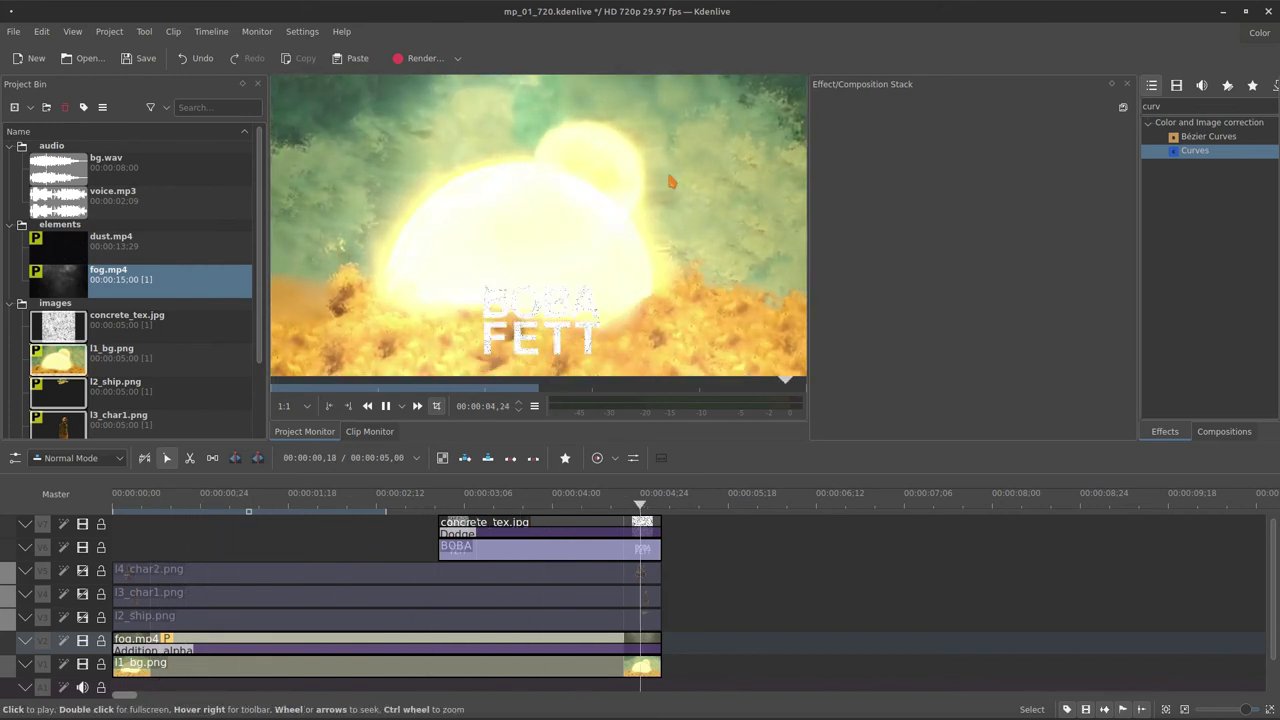
pyautogui.click(362, 543)
pyautogui.click(326, 543)
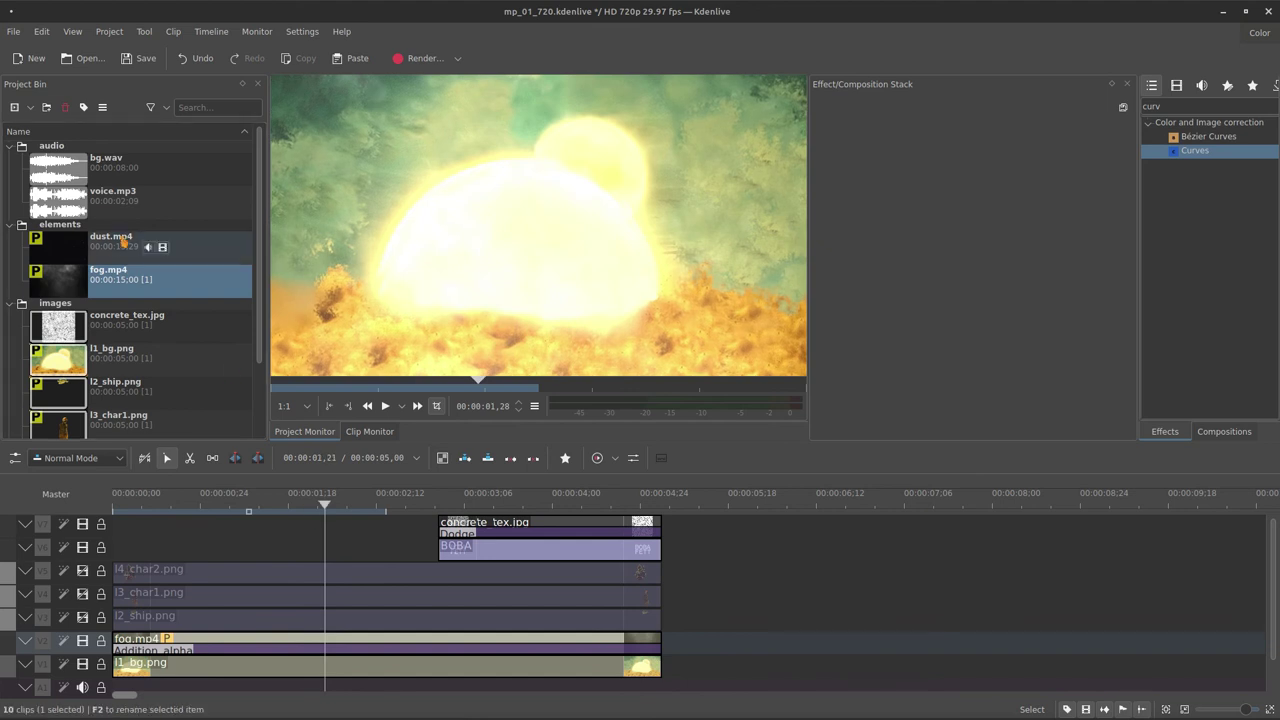
# Add dust.mp4 to the timeline, ungroup and delete its audio, and move the video part to track V7
pyautogui.moveTo(100, 245); pyautogui.dragTo(698, 666)
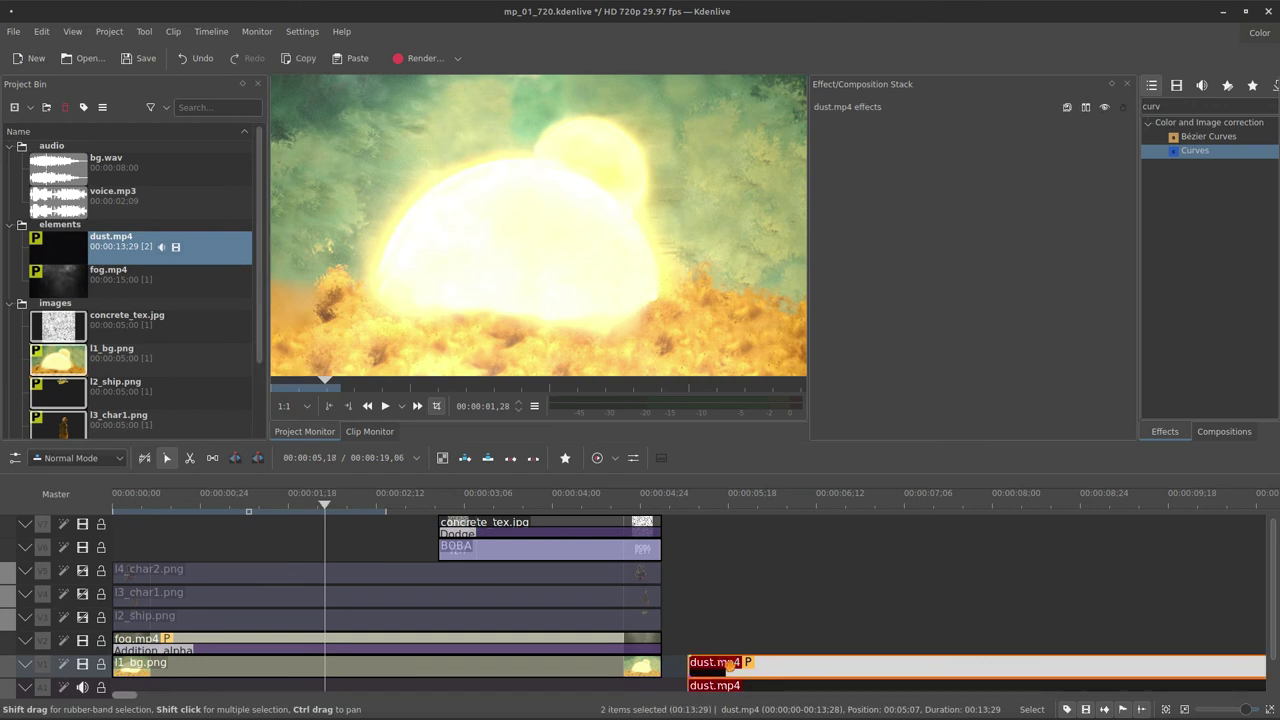
pyautogui.hotkey('ctrl', 'shift', 'g')
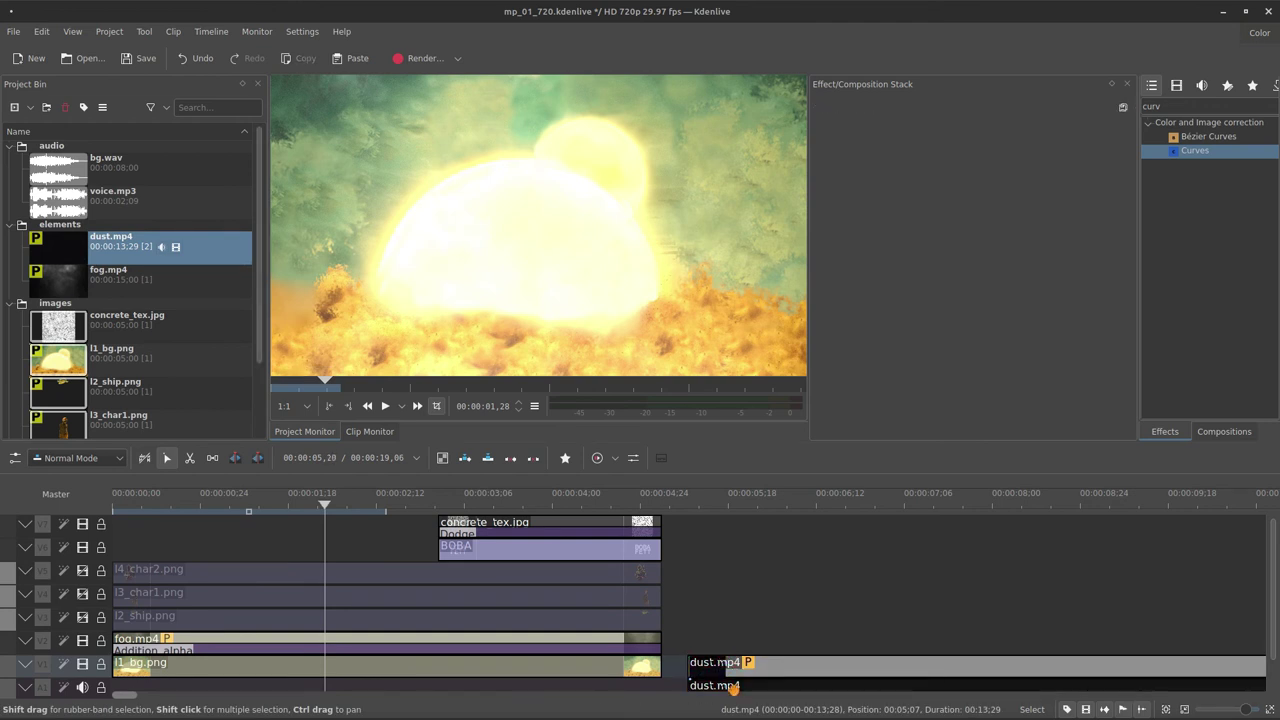
pyautogui.click(733, 688)
pyautogui.press('Delete')
pyautogui.moveTo(750, 660); pyautogui.dragTo(745, 483)
# Insert a video track above V7 and move dust.mp4 onto it
pyautogui.rightClick(80, 528)
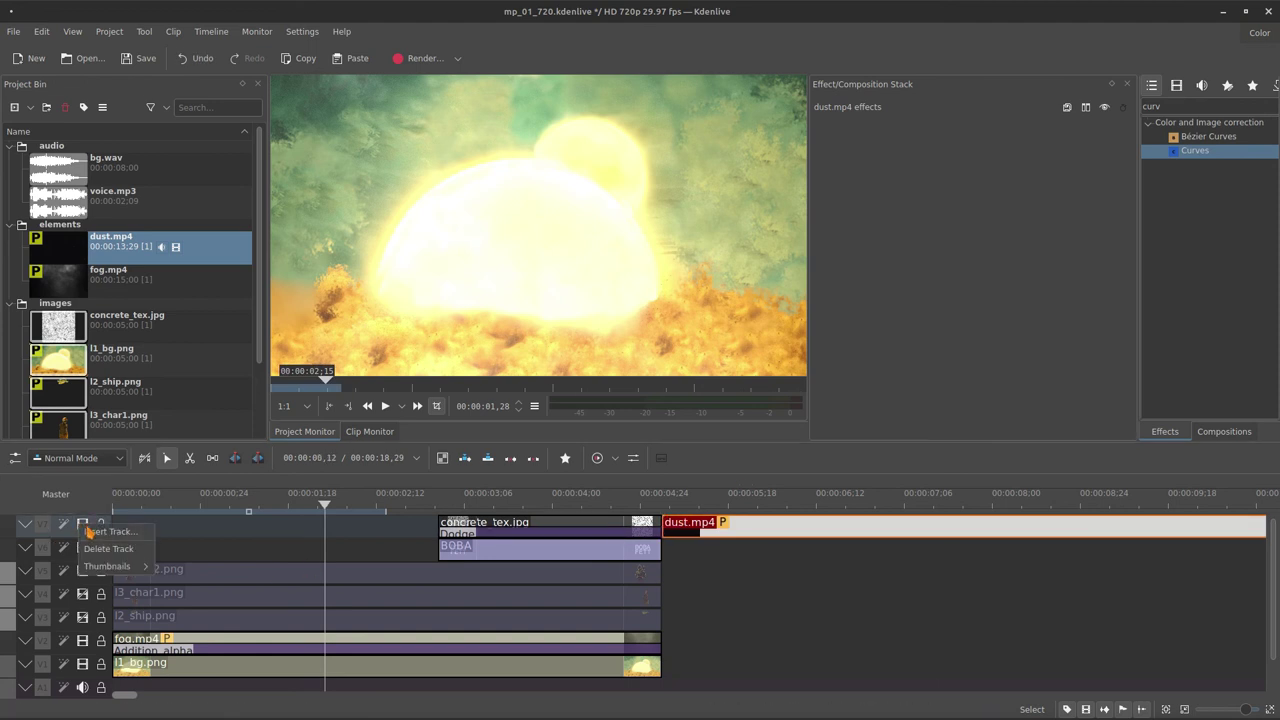
pyautogui.click(90, 532)
pyautogui.click(792, 386)
pyautogui.moveTo(806, 543); pyautogui.dragTo(684, 513)
# Split dust.mp4 into shorter pieces, delete the leftover, and fit dust from the timeline start to the poster layers' length
pyautogui.click(768, 519)
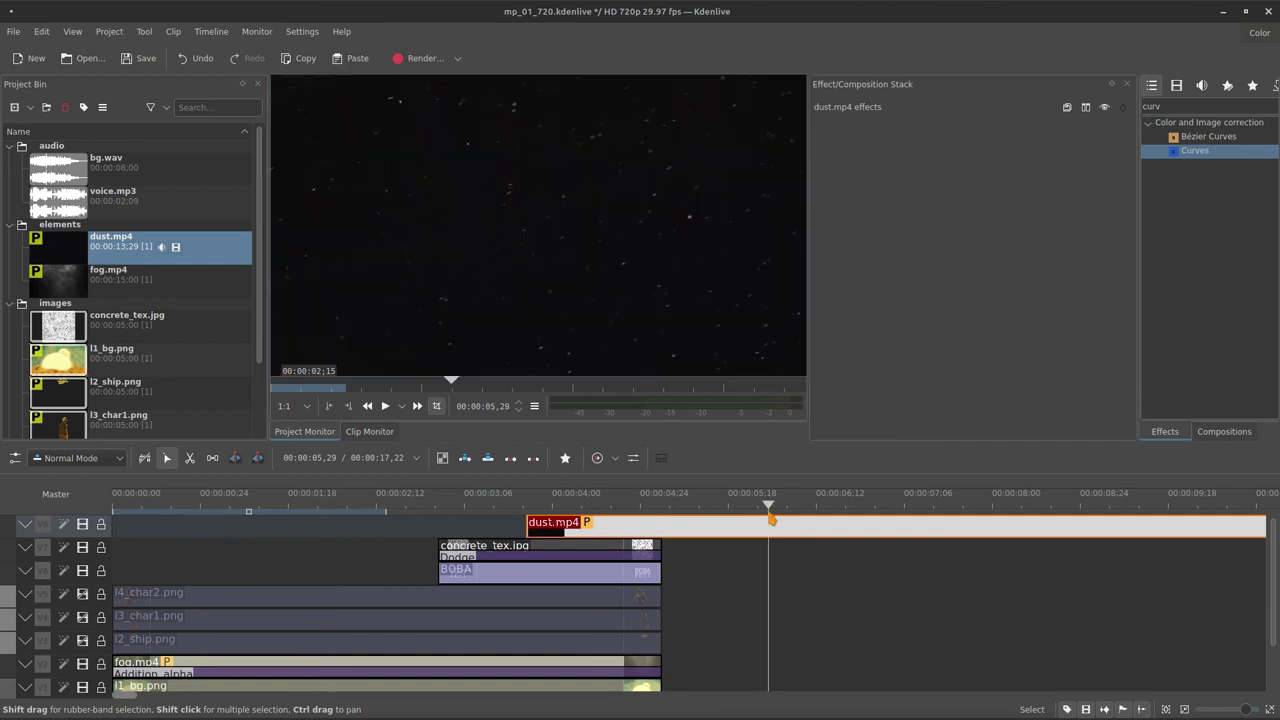
pyautogui.hotkey('shift', 'r')
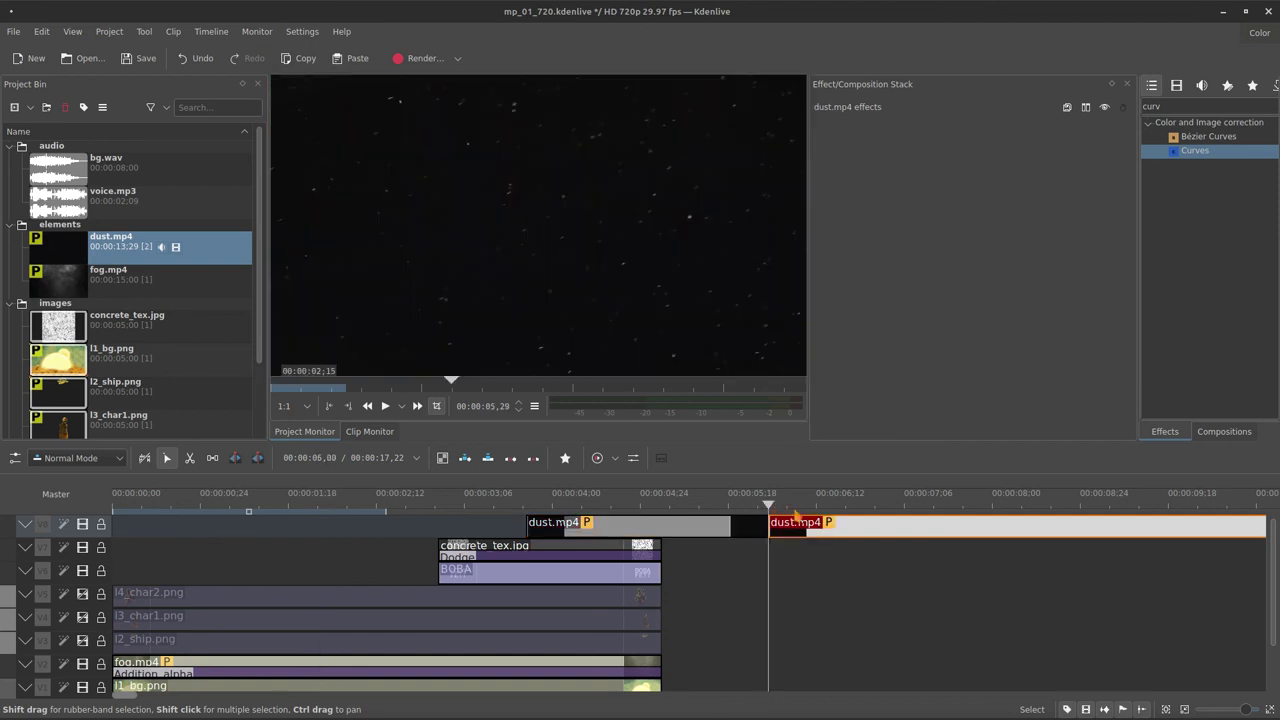
pyautogui.click(960, 503)
pyautogui.hotkey('shift', 'r')
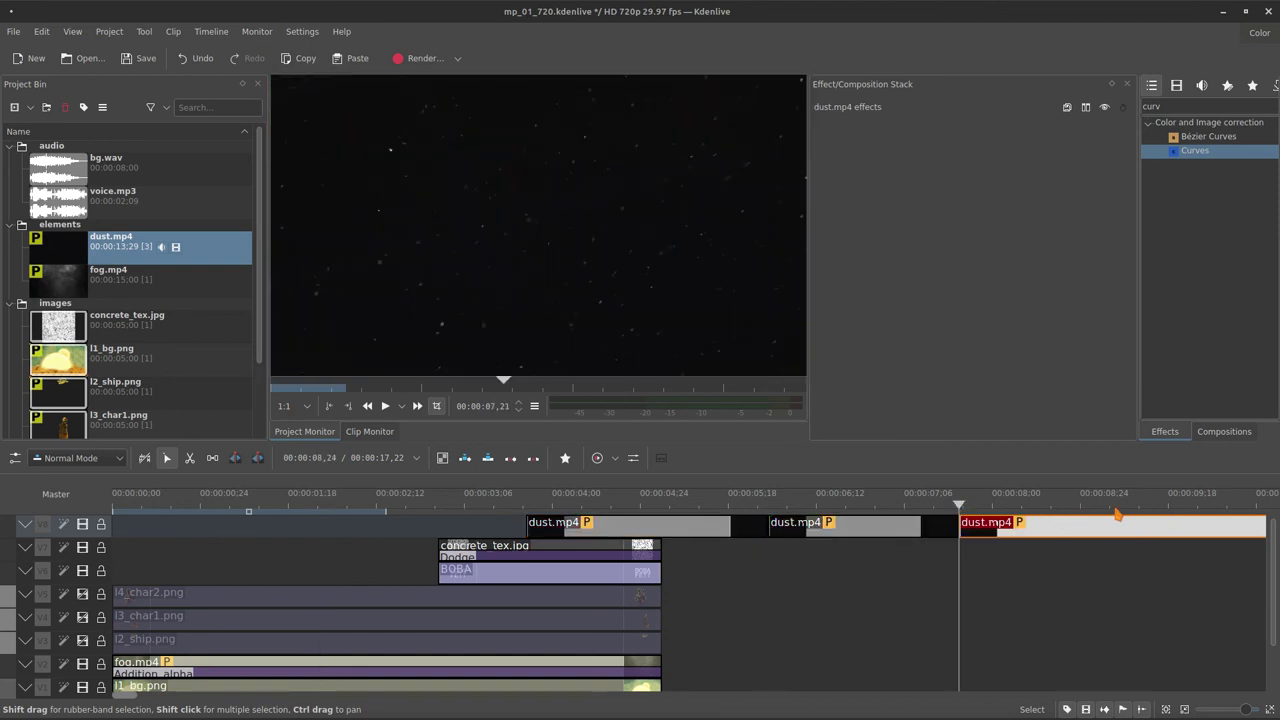
pyautogui.click(1157, 503)
pyautogui.hotkey('shift', 'r')
pyautogui.press('Delete')
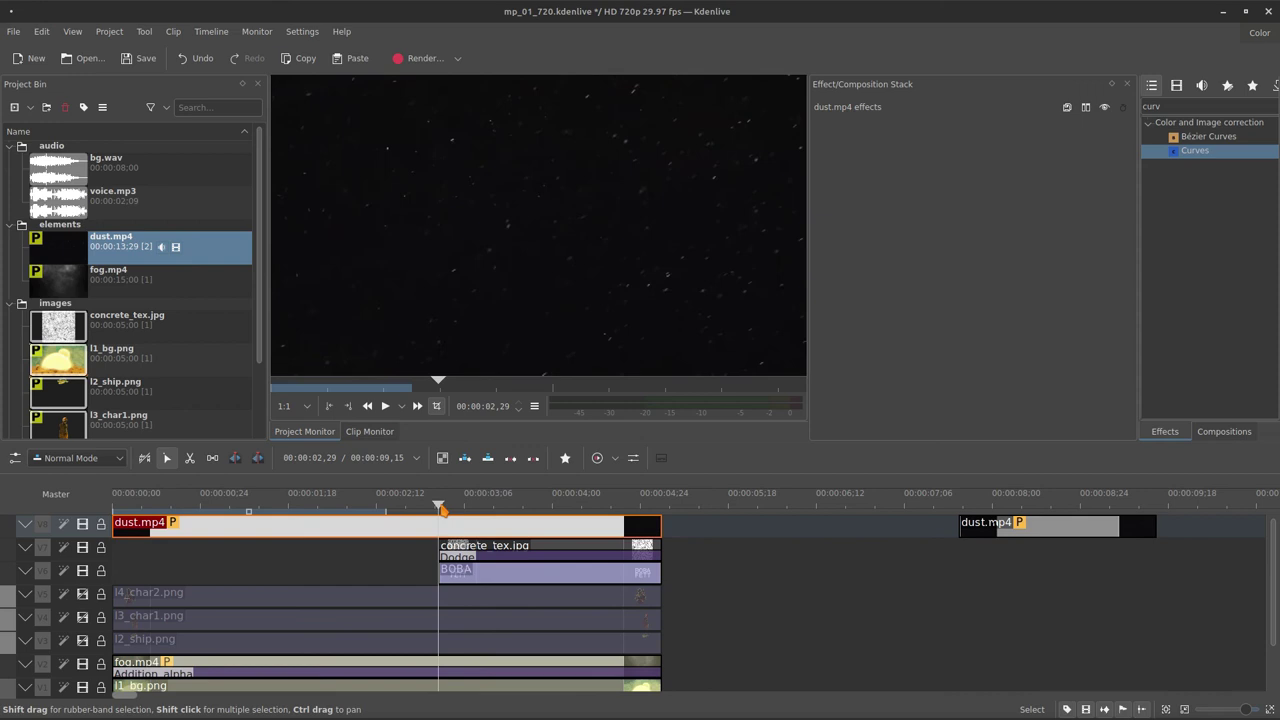
# Add the Bluescreen0r effect to the dust.mp4 clip at the timeline start and sample its black background as the key color
pyautogui.moveTo(437, 509); pyautogui.dragTo(430, 510)
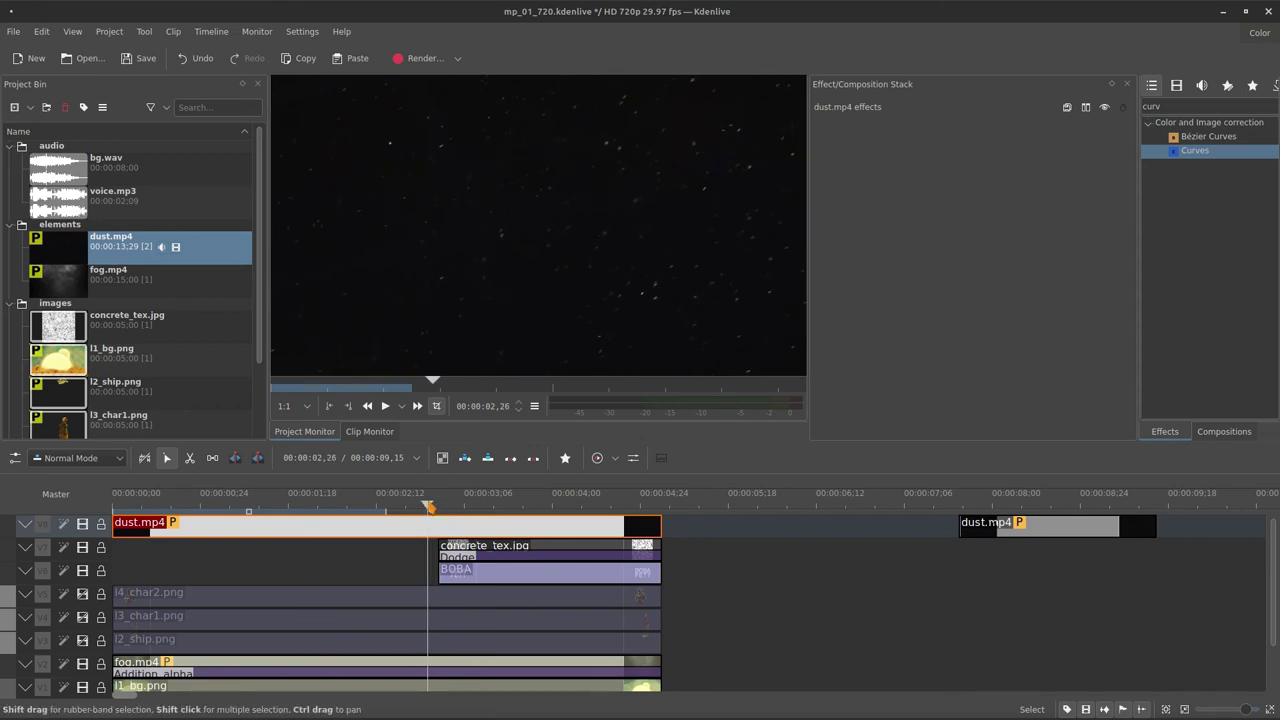
pyautogui.moveTo(428, 507); pyautogui.dragTo(439, 507)
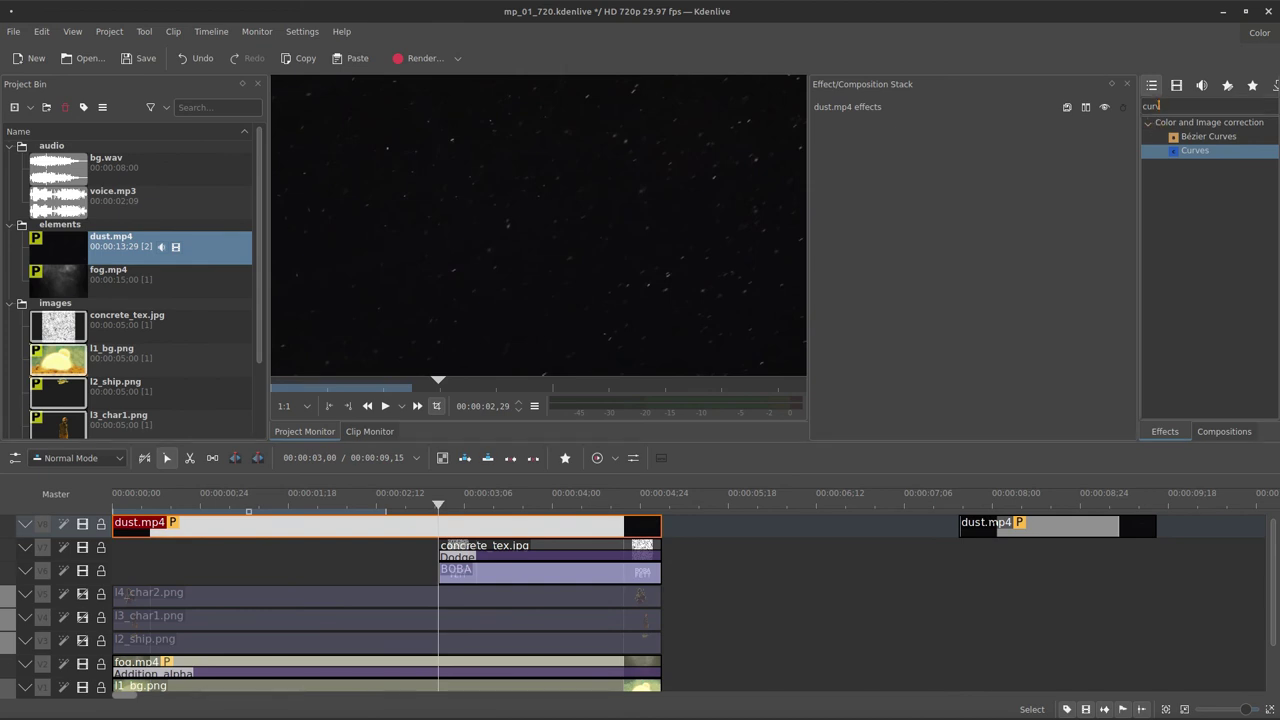
pyautogui.write('blues')
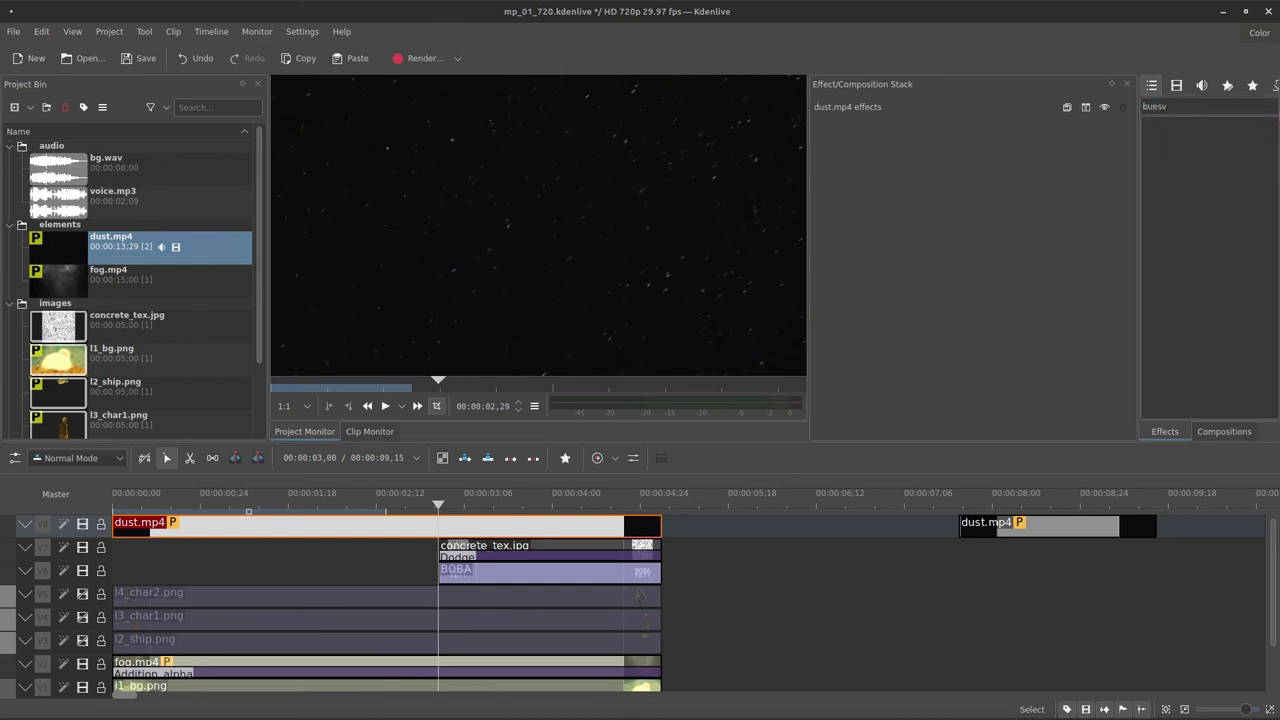
pyautogui.write('blues')
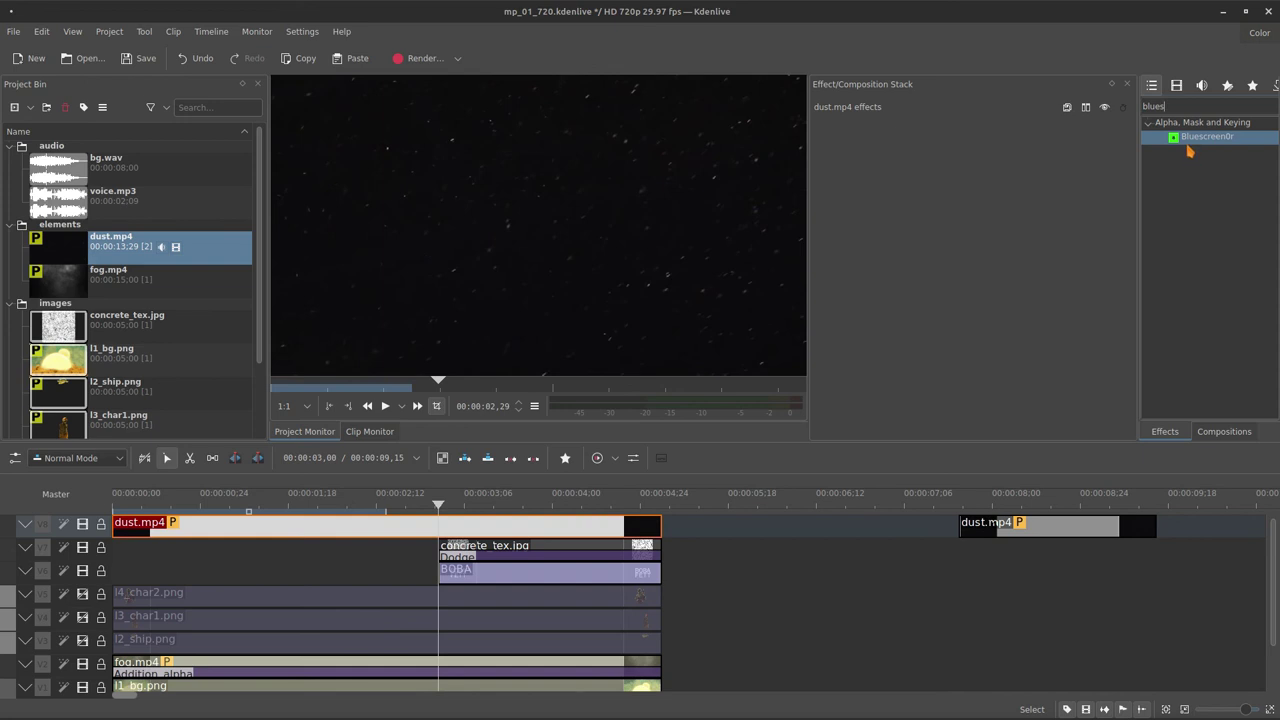
pyautogui.moveTo(1190, 150); pyautogui.dragTo(969, 220)
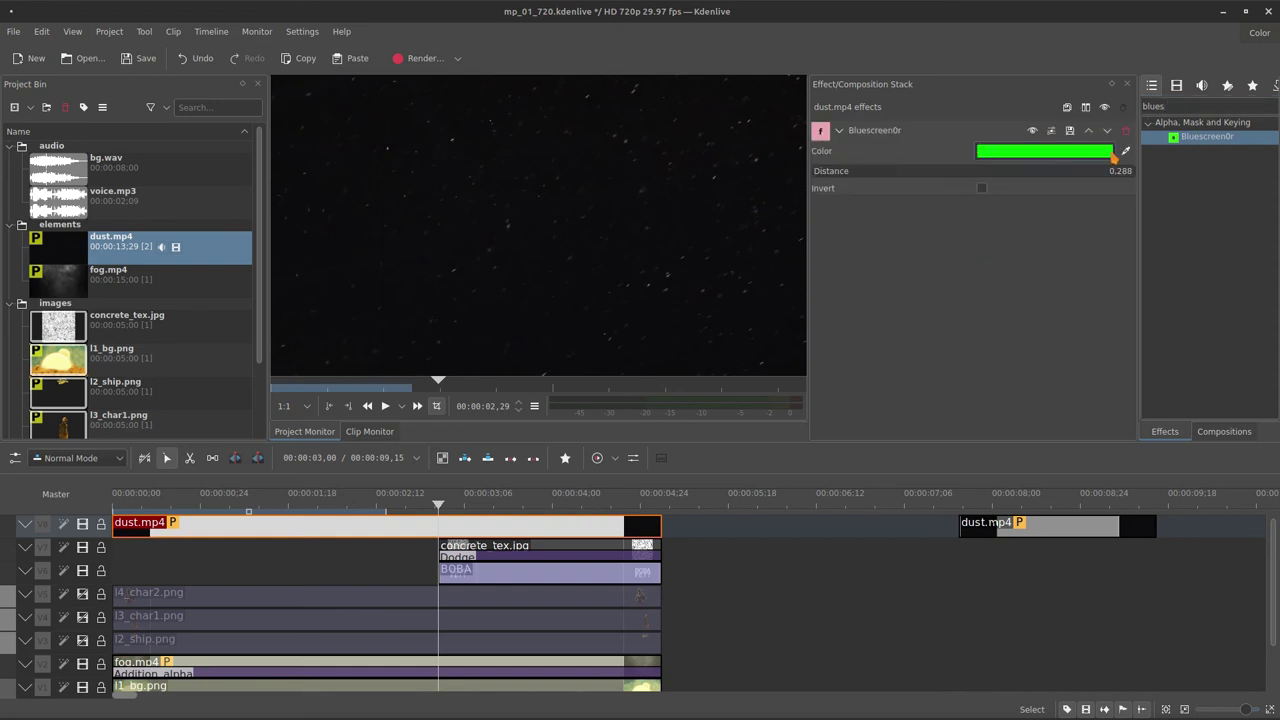
pyautogui.click(550, 272)
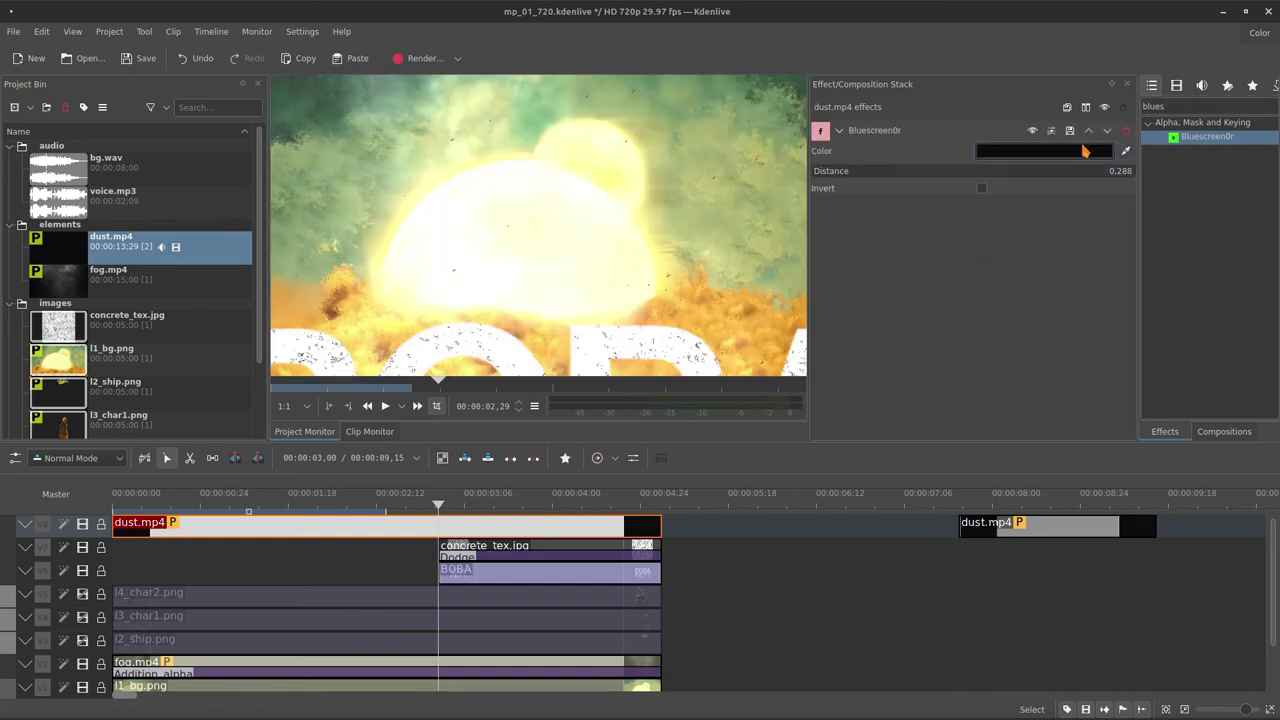
# Add the Threshold and Box Blur effects to the keyed dust.mp4 clip, after its Bluescreen0r effect
pyautogui.click(838, 131)
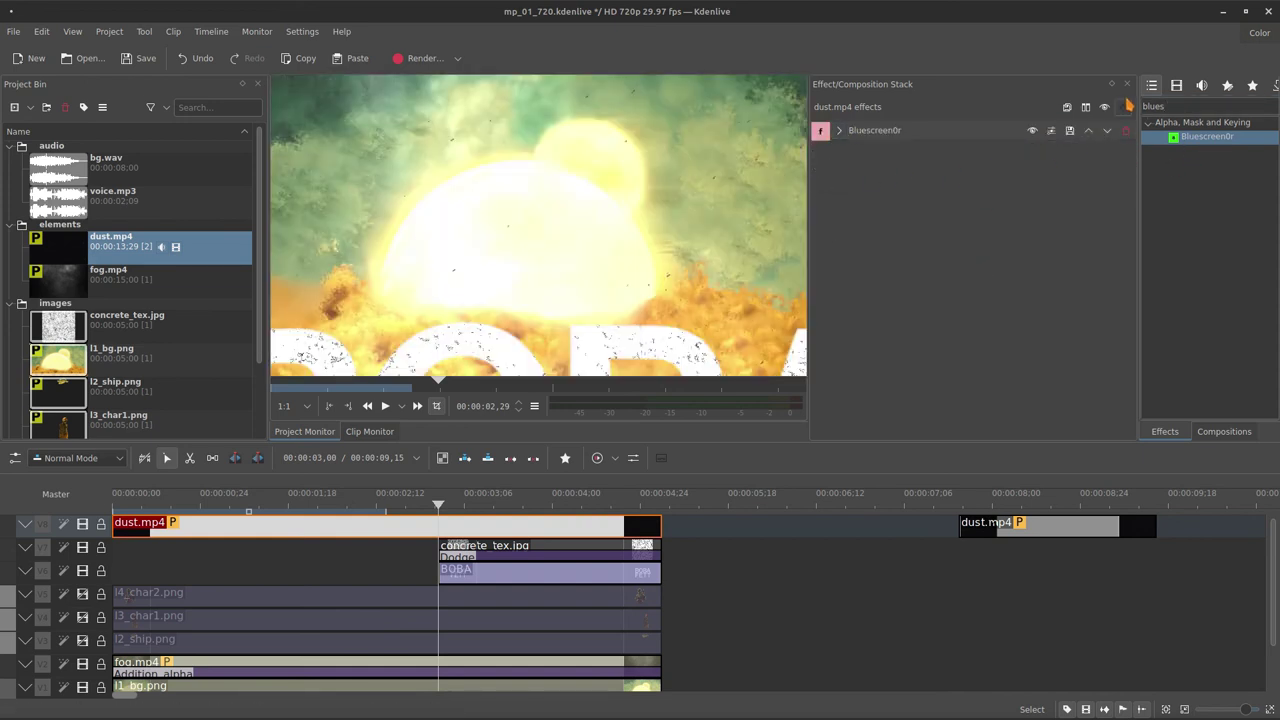
pyautogui.write('thre')
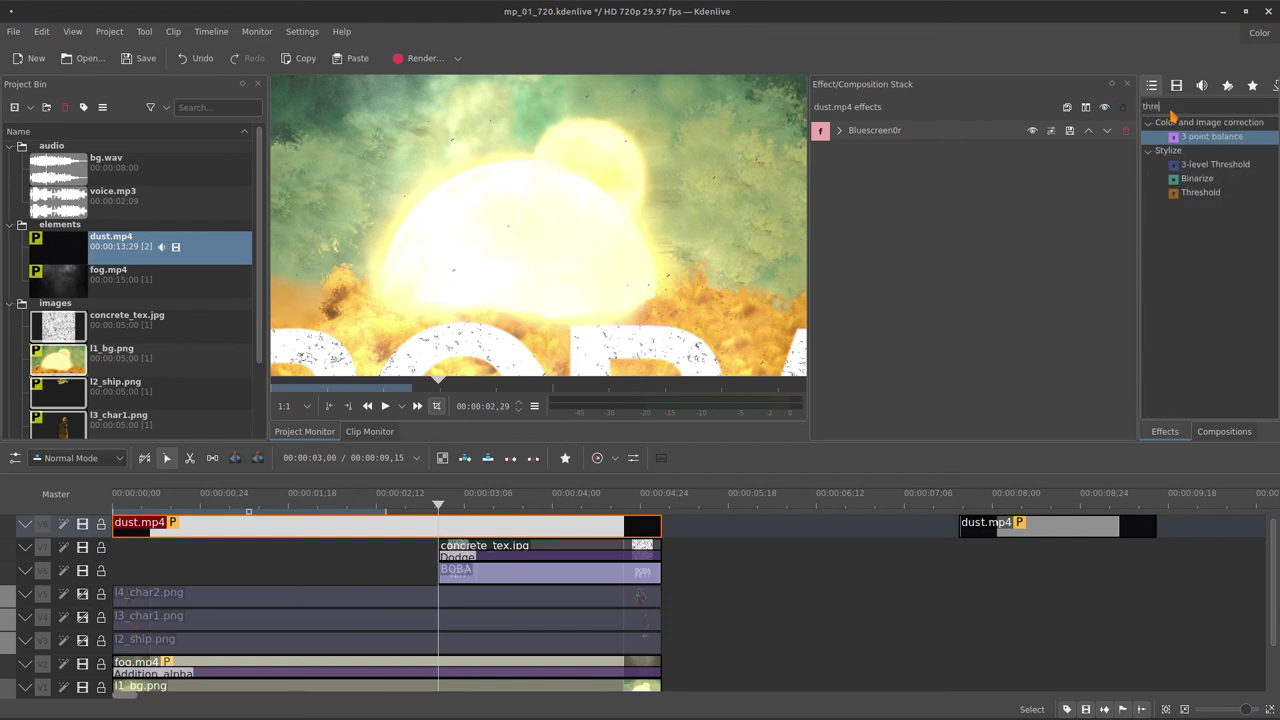
pyautogui.moveTo(1203, 192); pyautogui.dragTo(1010, 255)
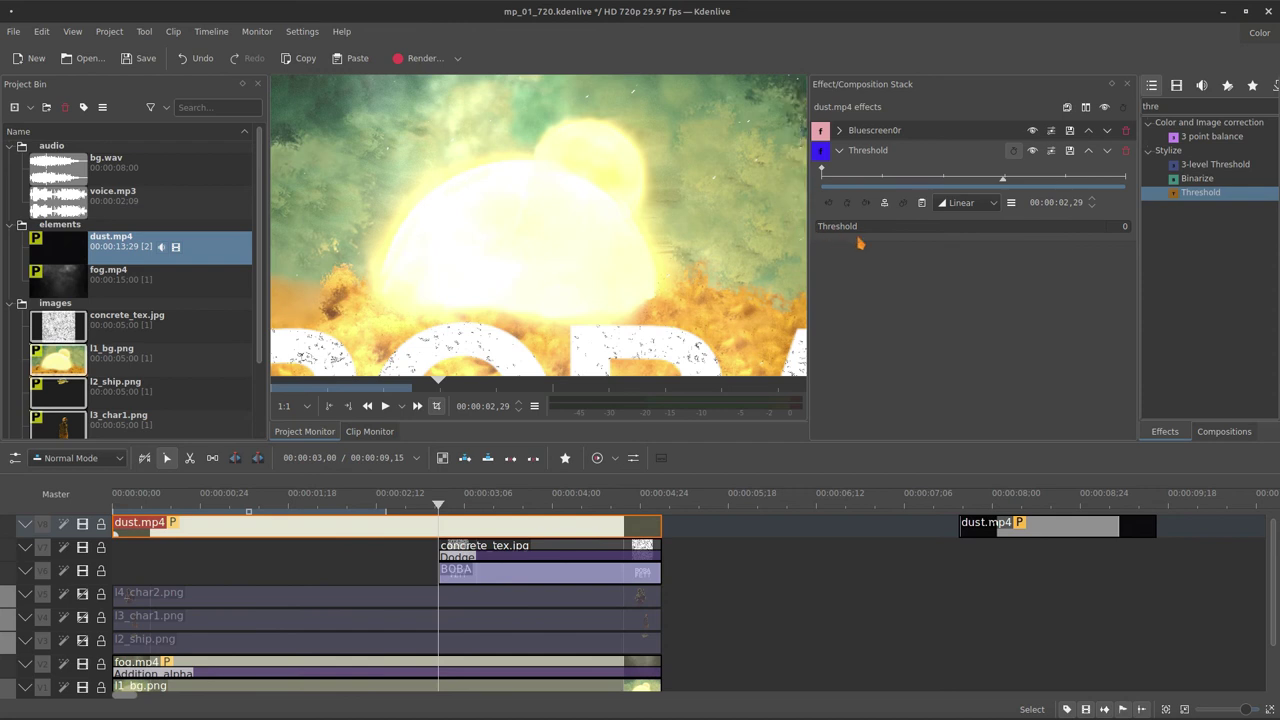
pyautogui.click(841, 154)
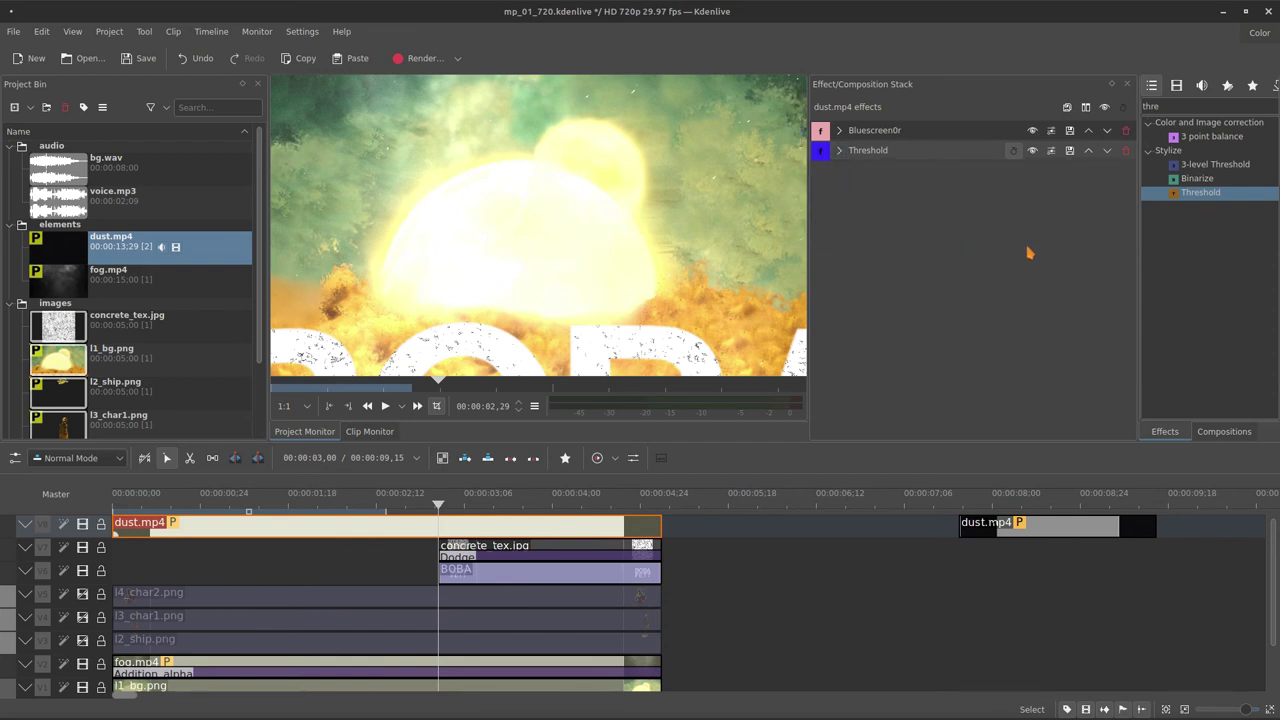
pyautogui.write('box')
pyautogui.moveTo(907, 261); pyautogui.dragTo(907, 262)
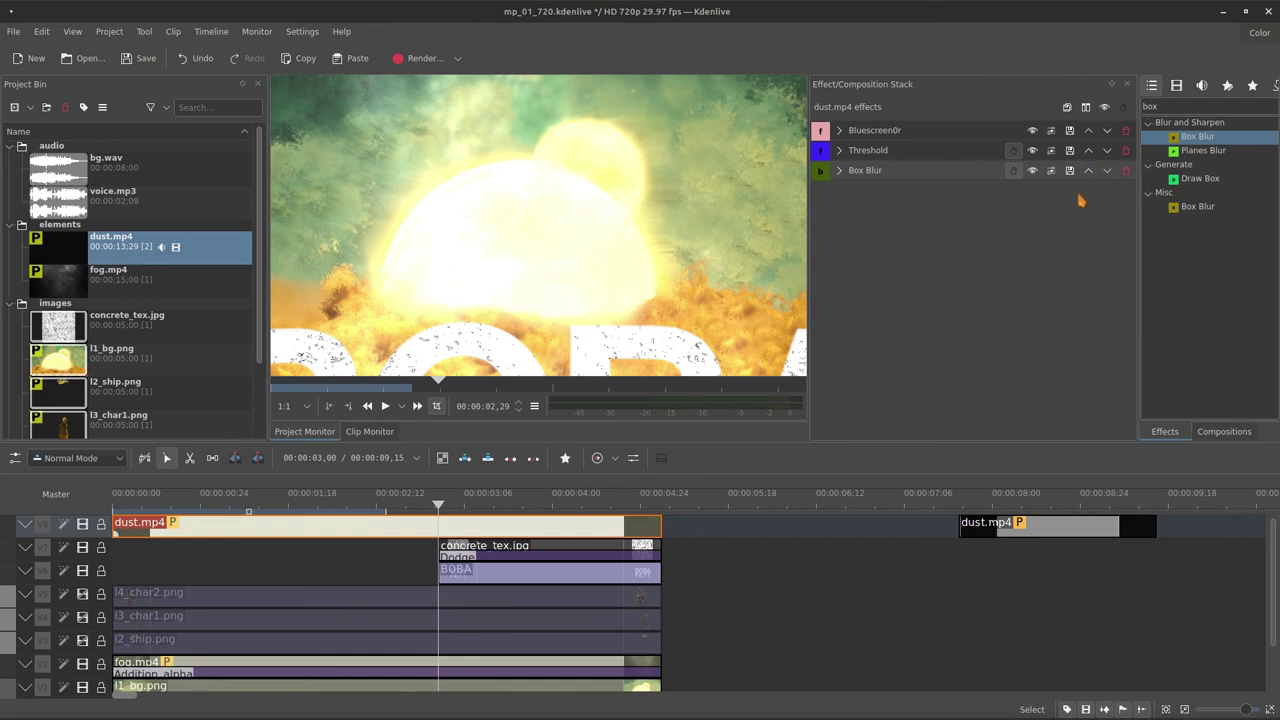
# Add Colorize to the dust.mp4 clip with hue 46, saturation 360 and lightness 69, hiding the fog and temporarily the background track to judge the tint
pyautogui.write('colori')
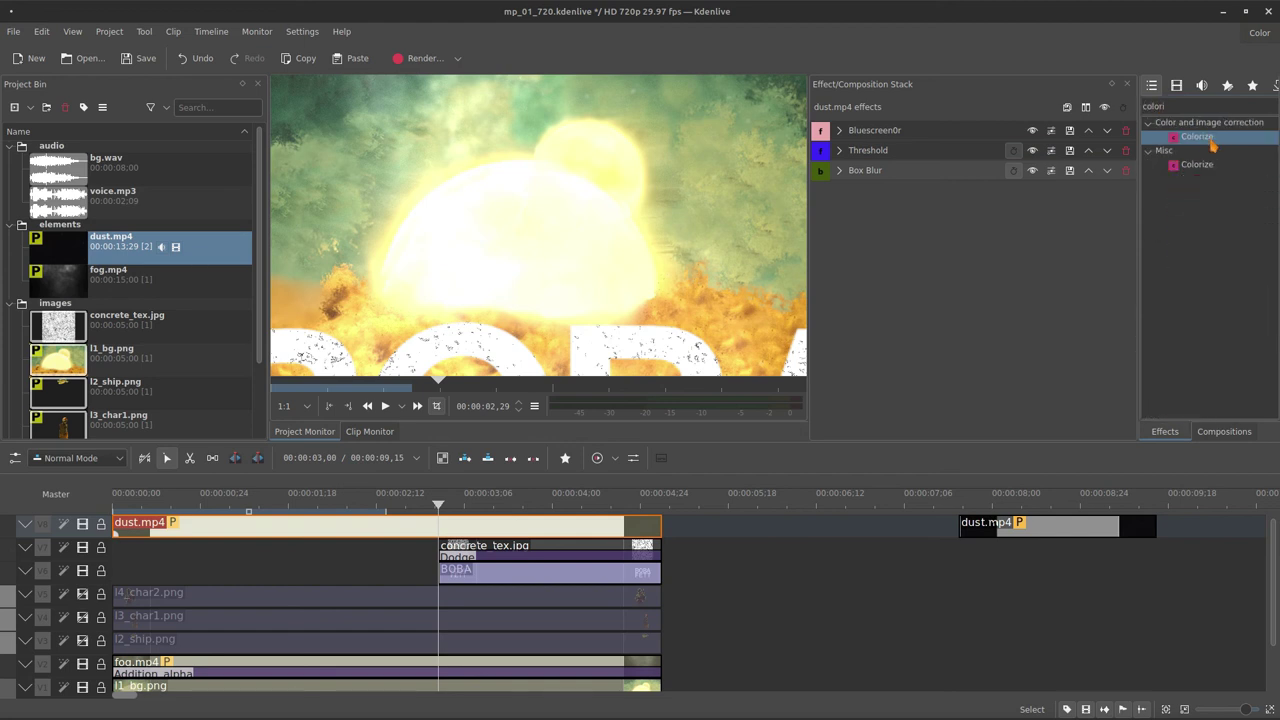
pyautogui.moveTo(1206, 138); pyautogui.dragTo(1100, 190)
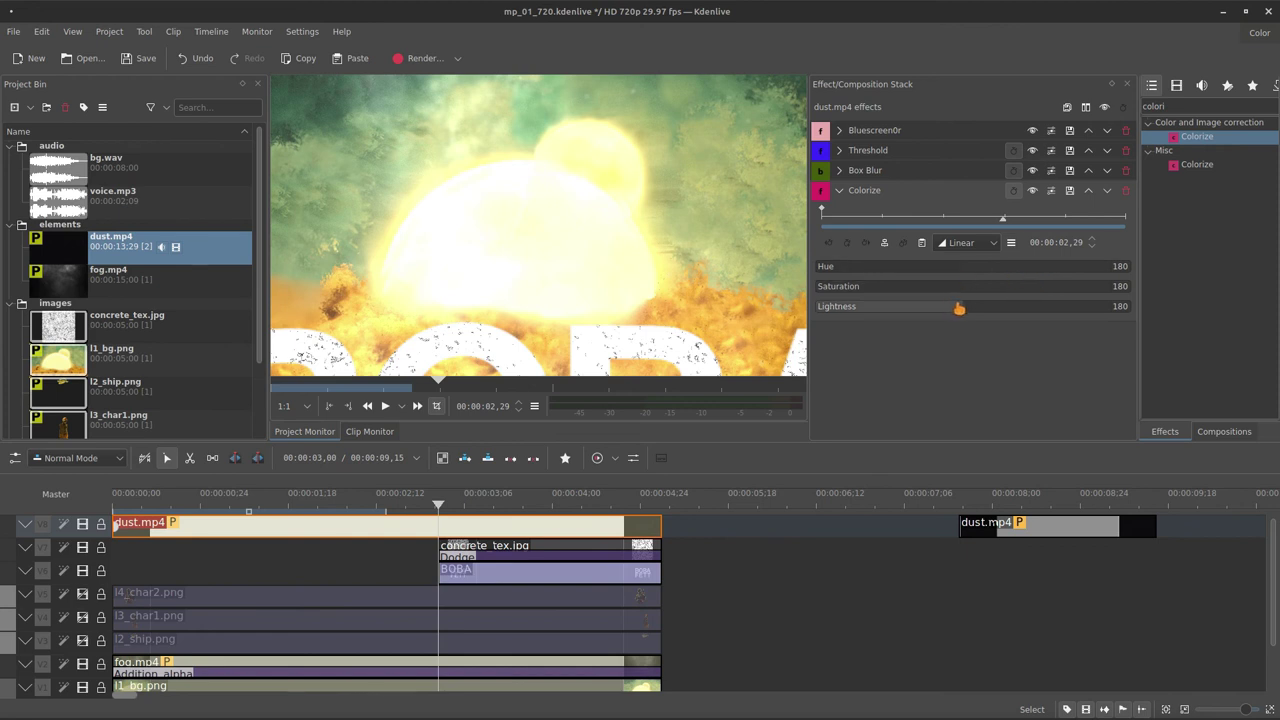
pyautogui.moveTo(959, 308); pyautogui.dragTo(929, 308)
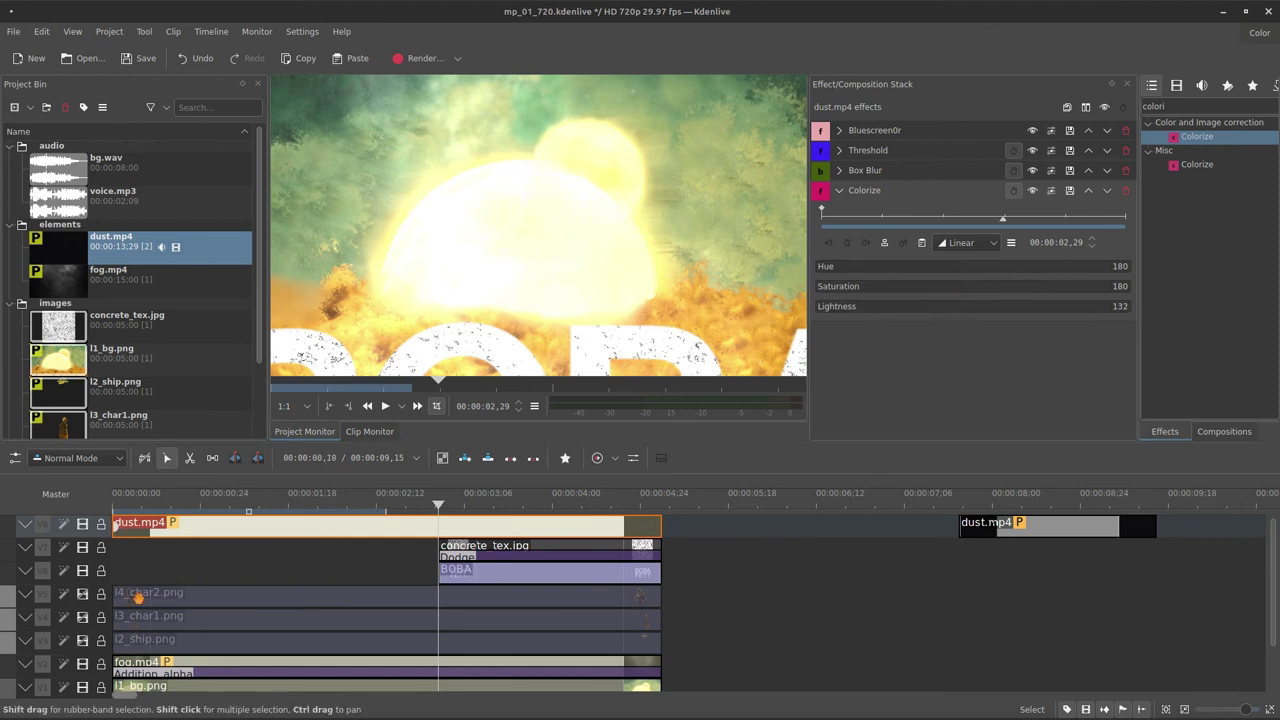
pyautogui.click(83, 664)
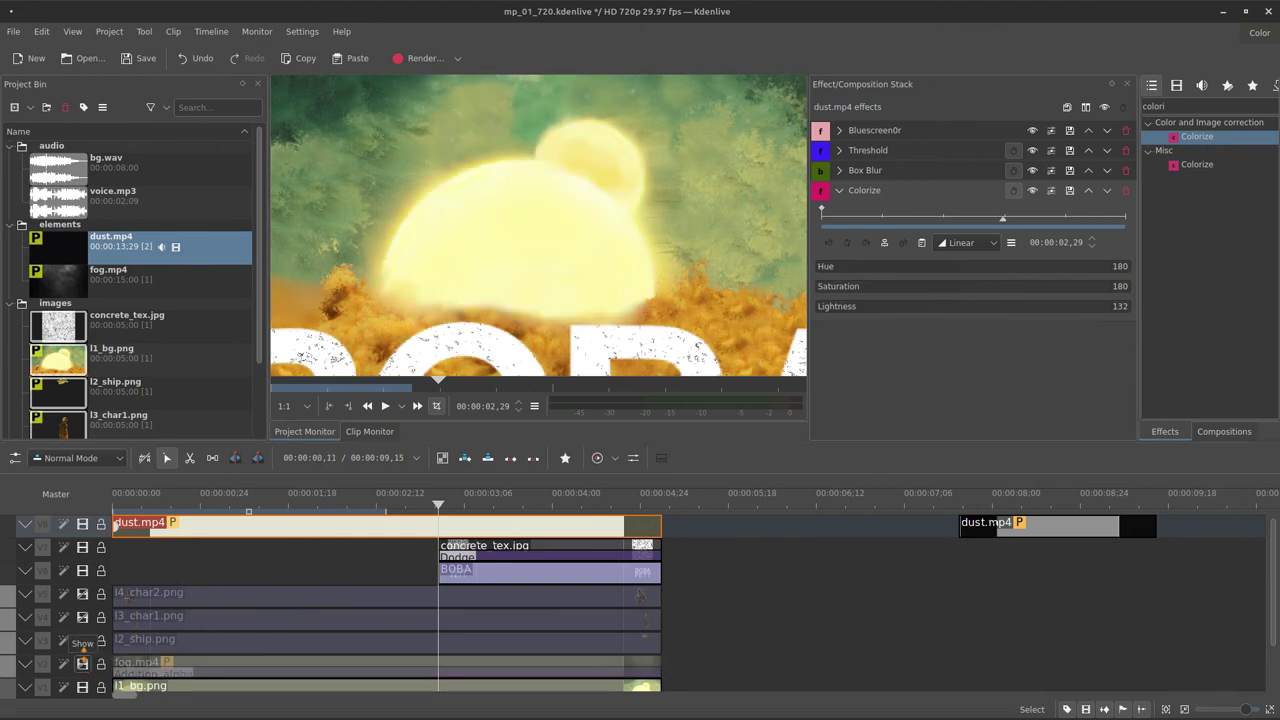
pyautogui.click(83, 687)
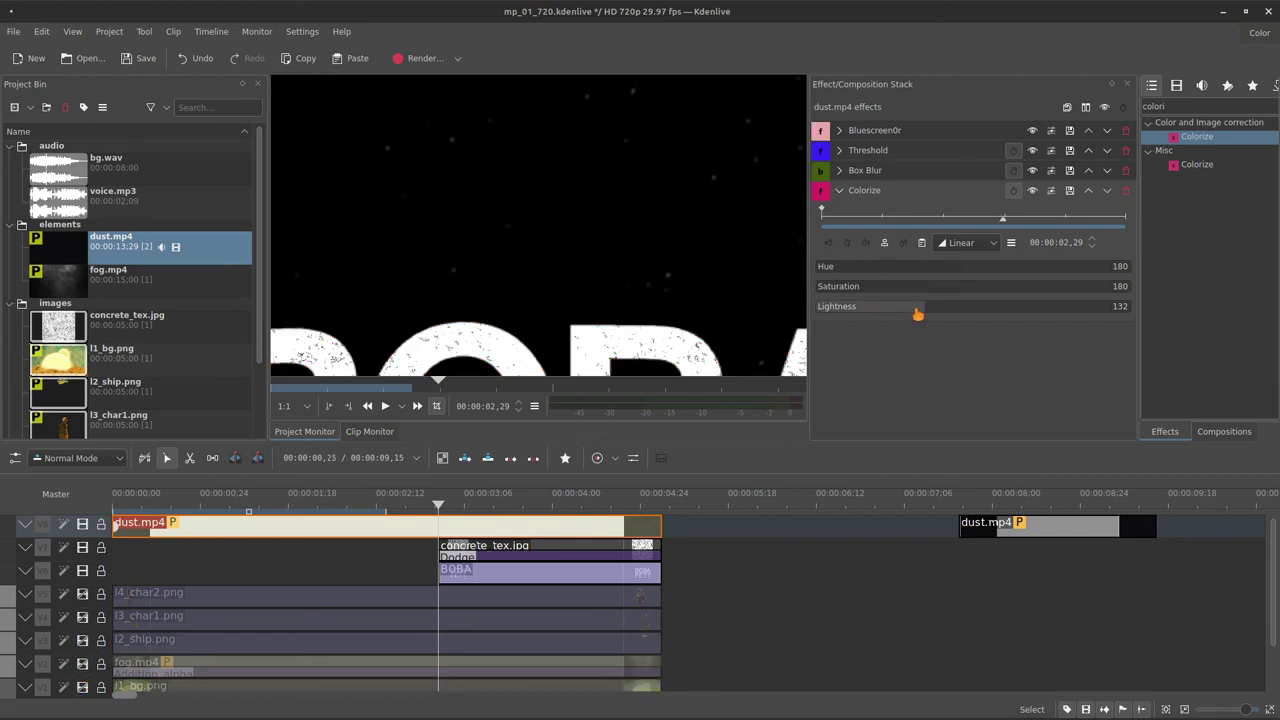
pyautogui.moveTo(940, 292); pyautogui.dragTo(1157, 294)
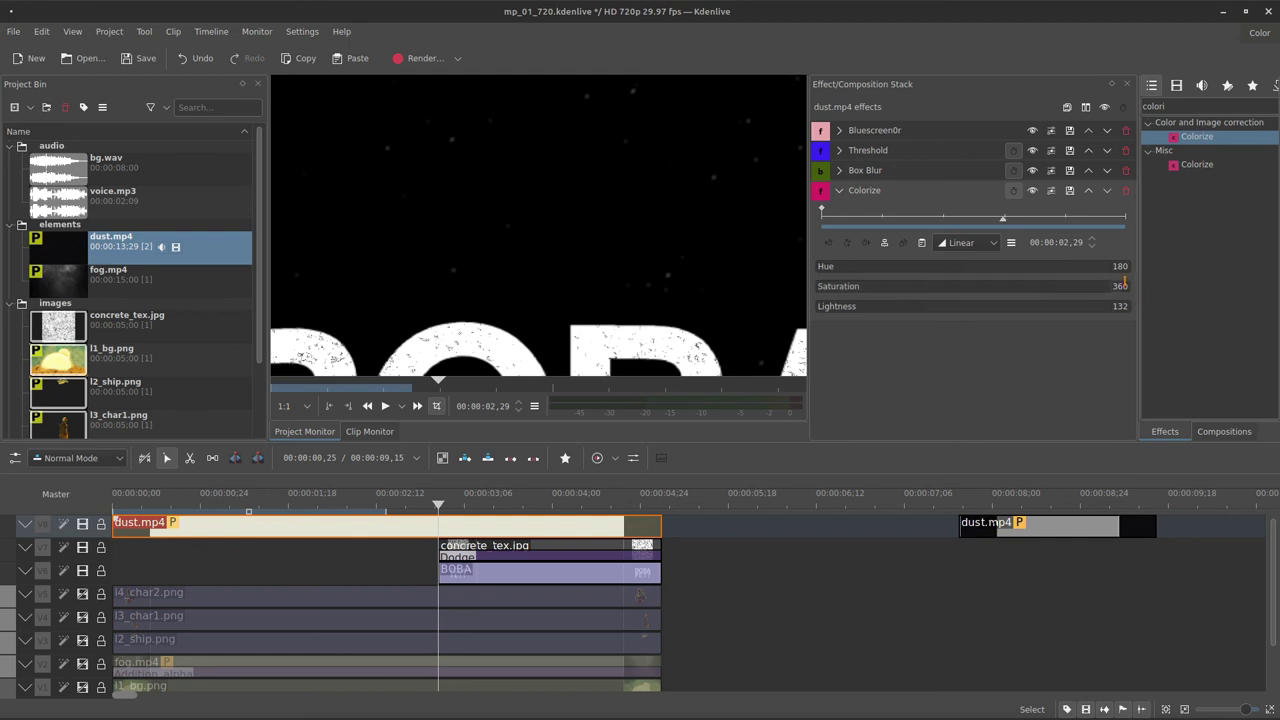
pyautogui.moveTo(975, 268); pyautogui.dragTo(866, 268)
pyautogui.moveTo(870, 306); pyautogui.dragTo(873, 333)
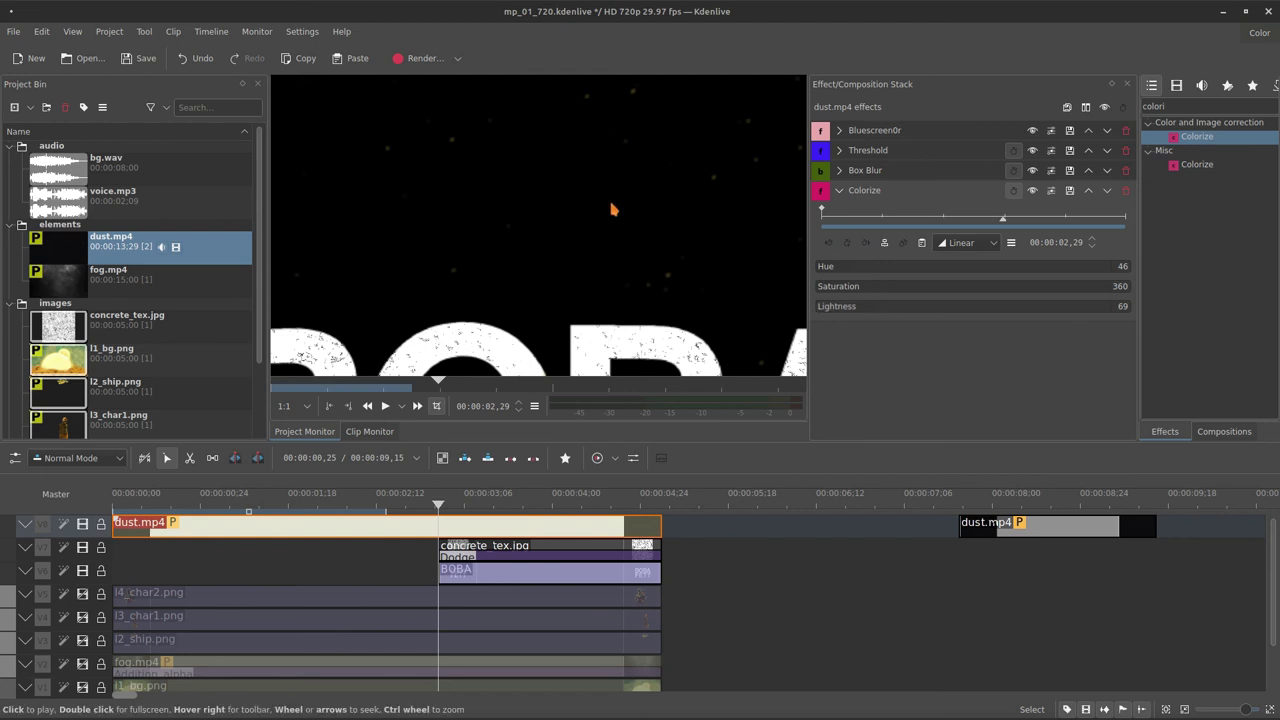
pyautogui.click(83, 686)
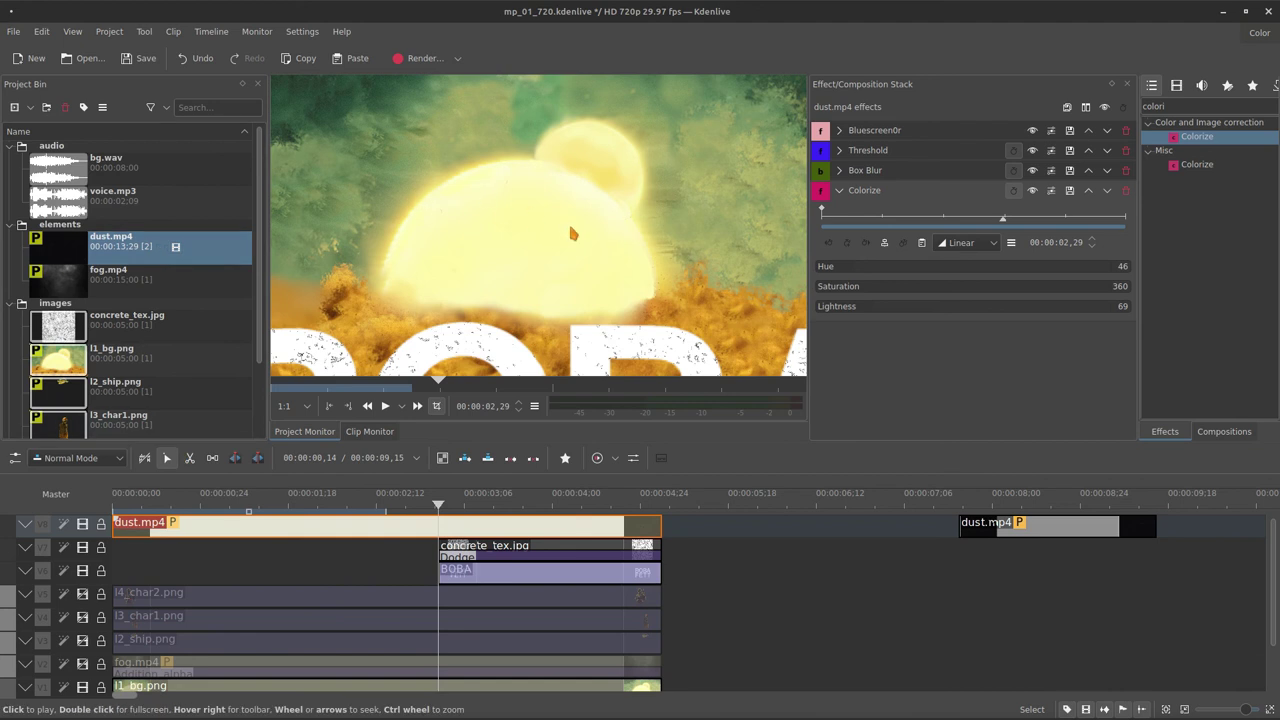
# Insert a video track above V8, move the spare dust.mp4 piece to its start and extend it to the poster layers' length
pyautogui.rightClick(98, 530)
pyautogui.click(110, 537)
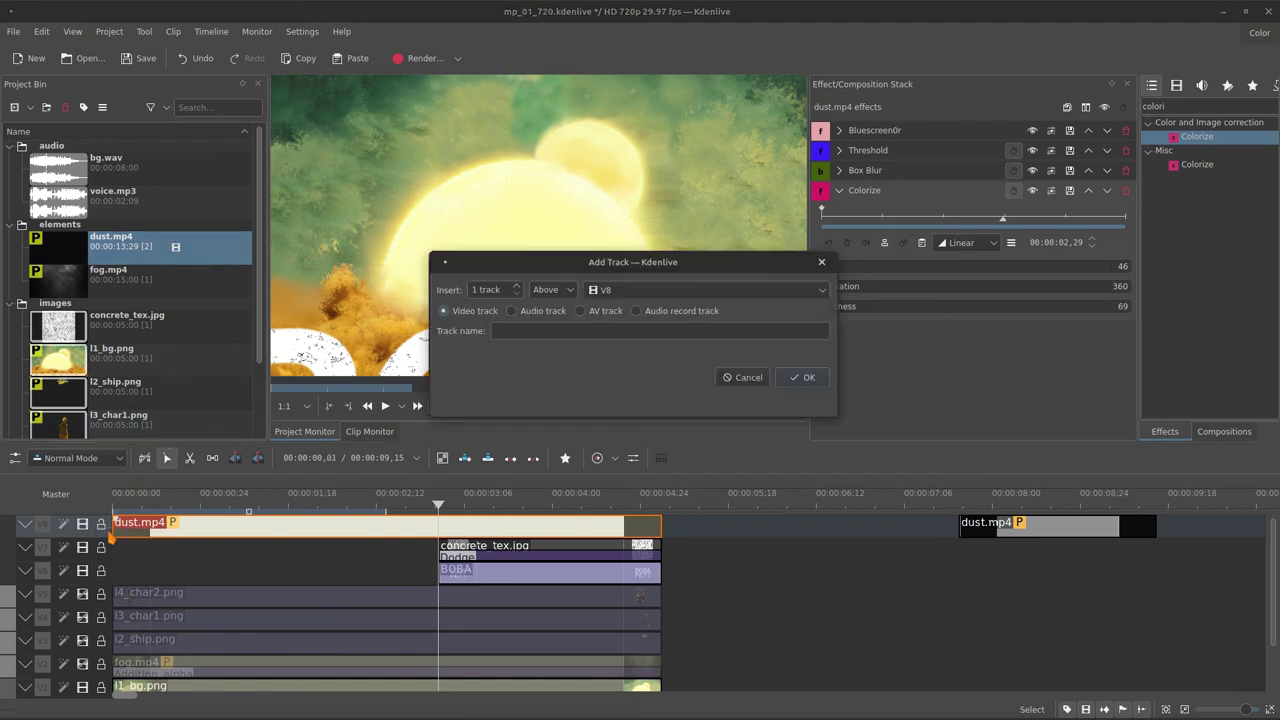
pyautogui.click(808, 378)
pyautogui.moveTo(1055, 550); pyautogui.dragTo(209, 527)
pyautogui.moveTo(310, 548); pyautogui.dragTo(650, 552)
# Copy the lower dust.mp4 clip's effects and paste them onto the dust.mp4 clip on the topmost track
pyautogui.click(649, 551)
pyautogui.rightClick(643, 550)
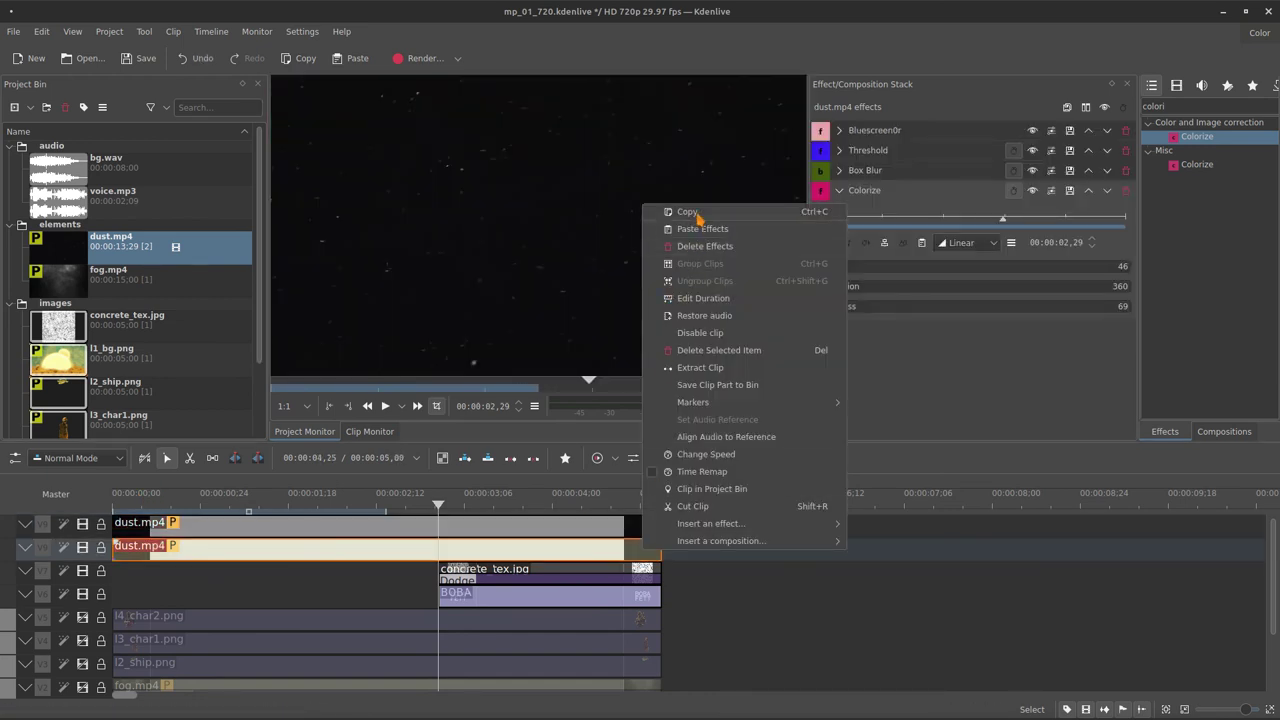
pyautogui.click(694, 212)
pyautogui.click(574, 526)
pyautogui.rightClick(574, 524)
pyautogui.click(662, 214)
pyautogui.moveTo(398, 507); pyautogui.dragTo(443, 508)
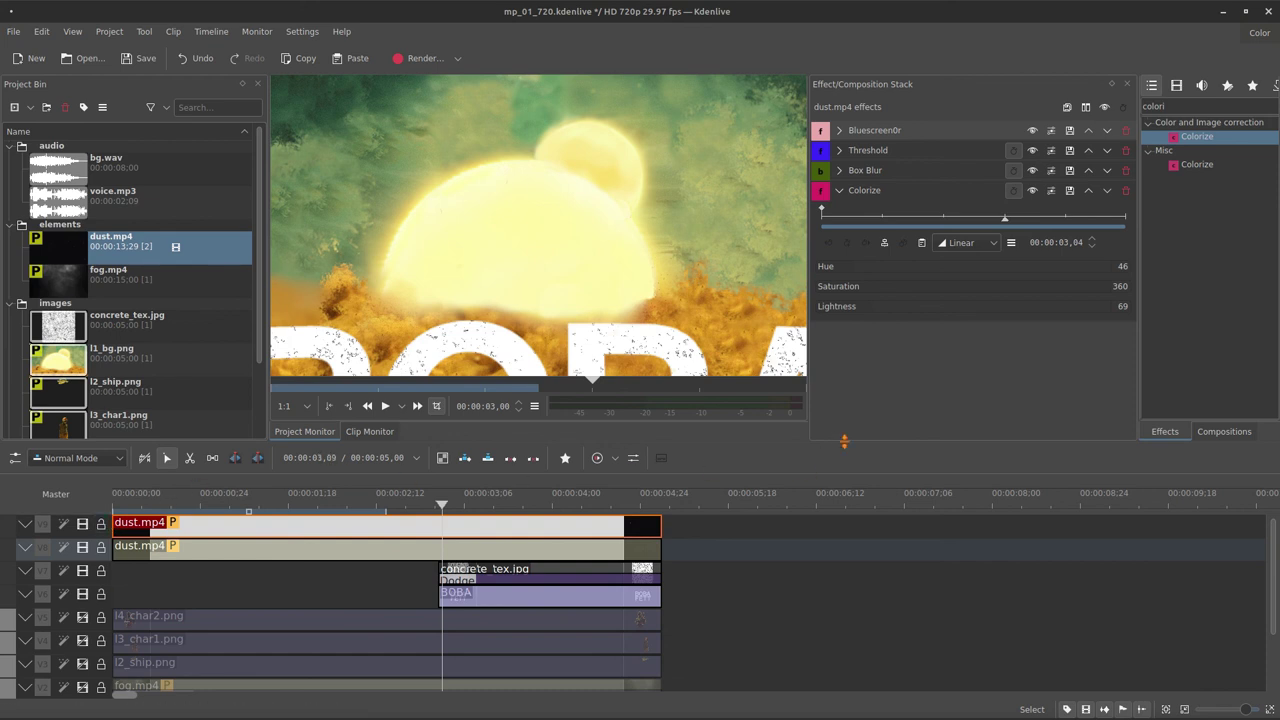
pyautogui.moveTo(844, 441); pyautogui.dragTo(844, 422)
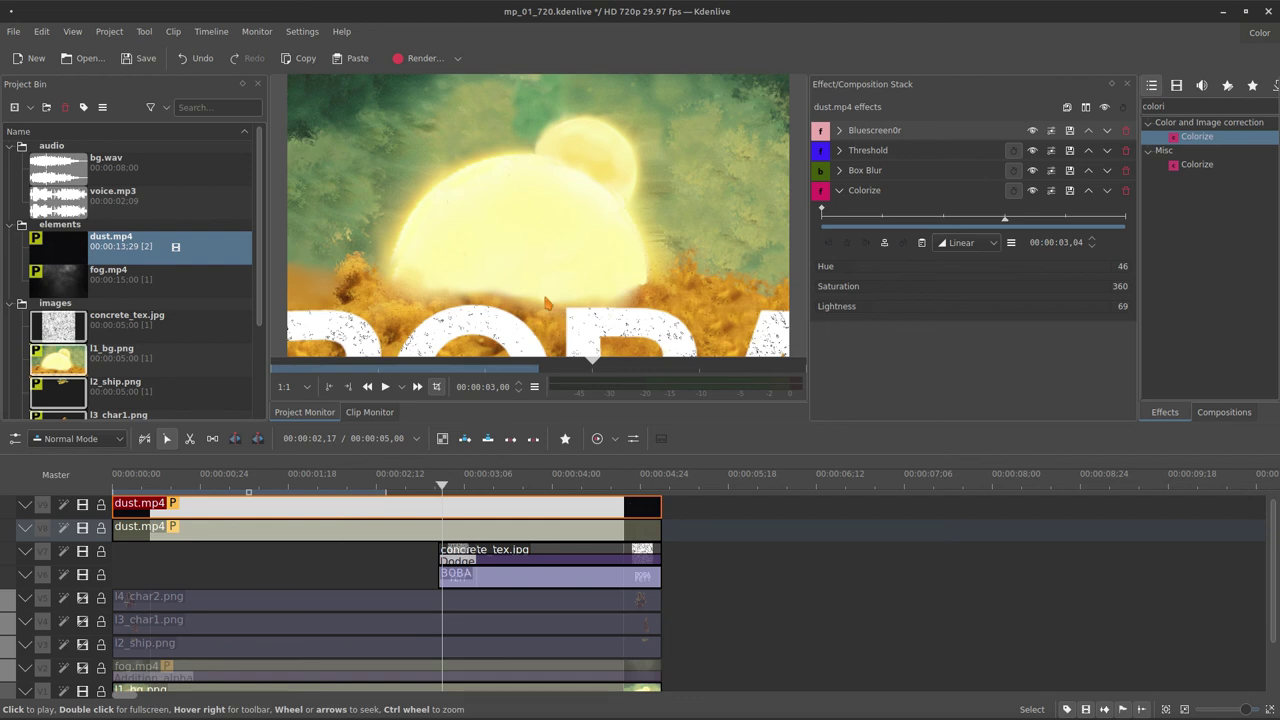
# Add the Average Blur effect to the concrete_tex.jpg clip above the title
pyautogui.click(561, 550)
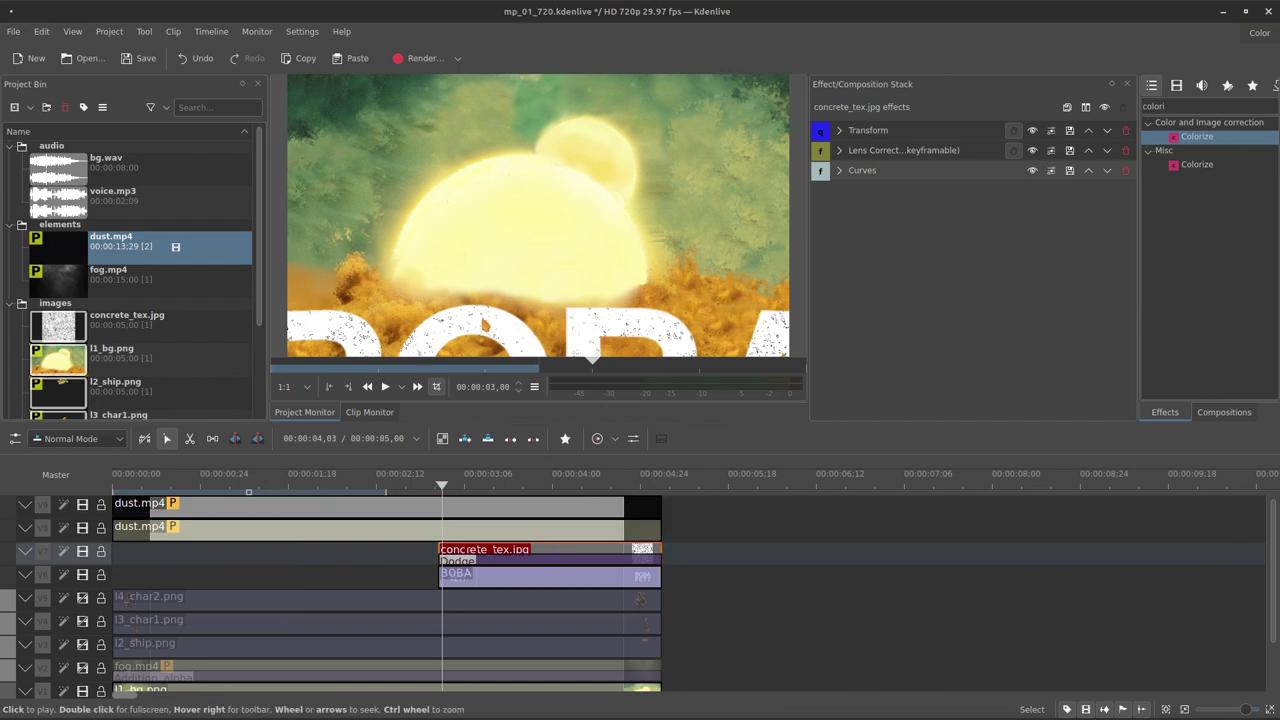
pyautogui.moveTo(504, 492); pyautogui.dragTo(464, 493)
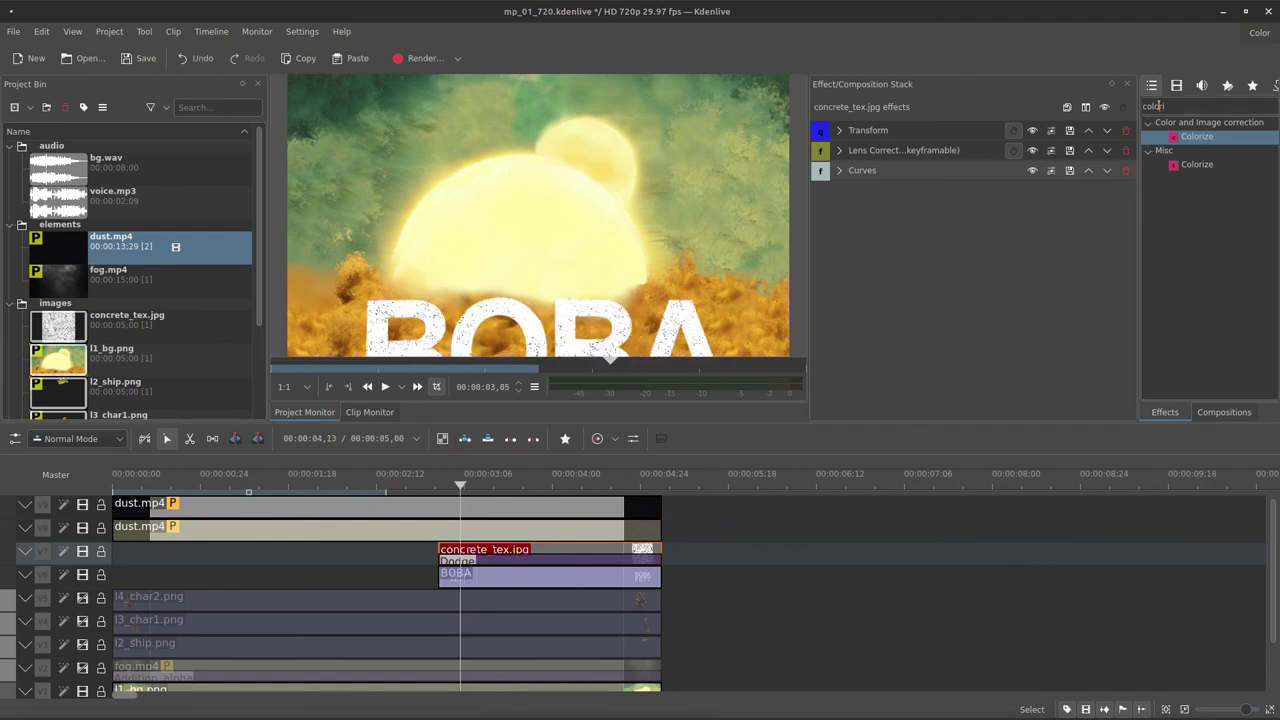
pyautogui.write('averagee')
pyautogui.press('BackSpace')
pyautogui.moveTo(1200, 136); pyautogui.dragTo(956, 240)
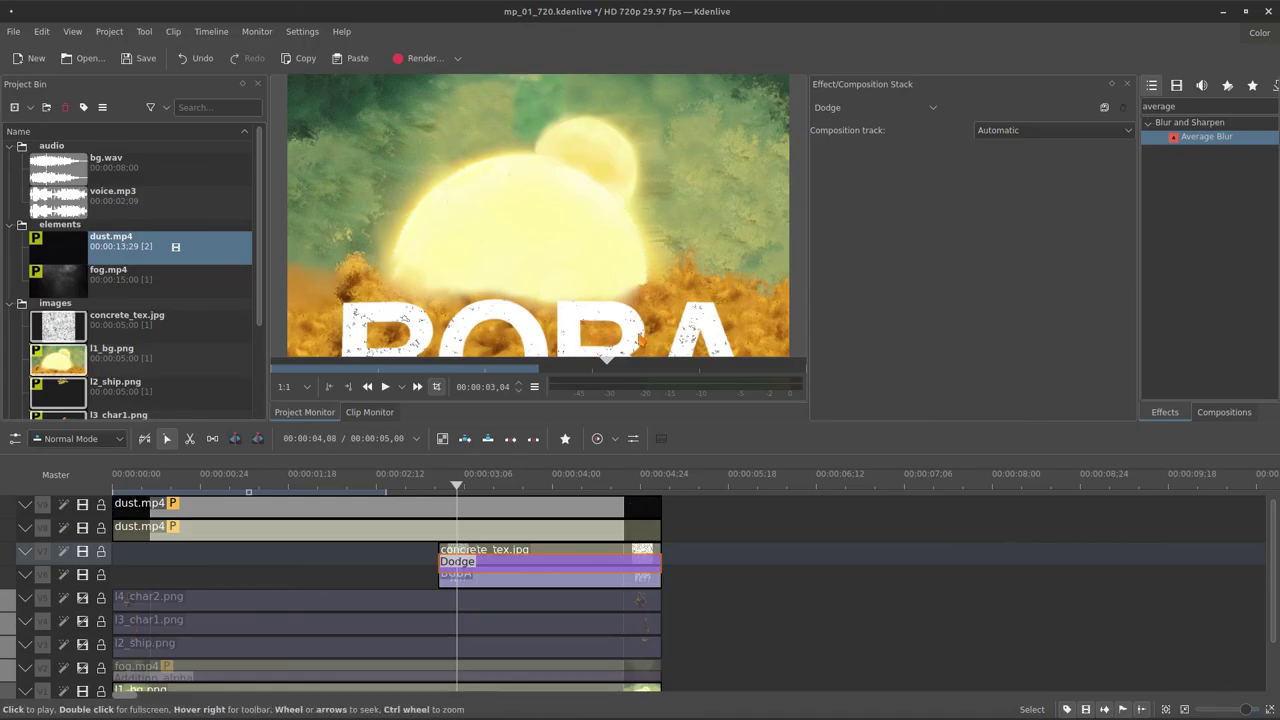
# Try the Burn blend for the composition between concrete_tex.jpg and the title, and check the title's texture
pyautogui.click(885, 108)
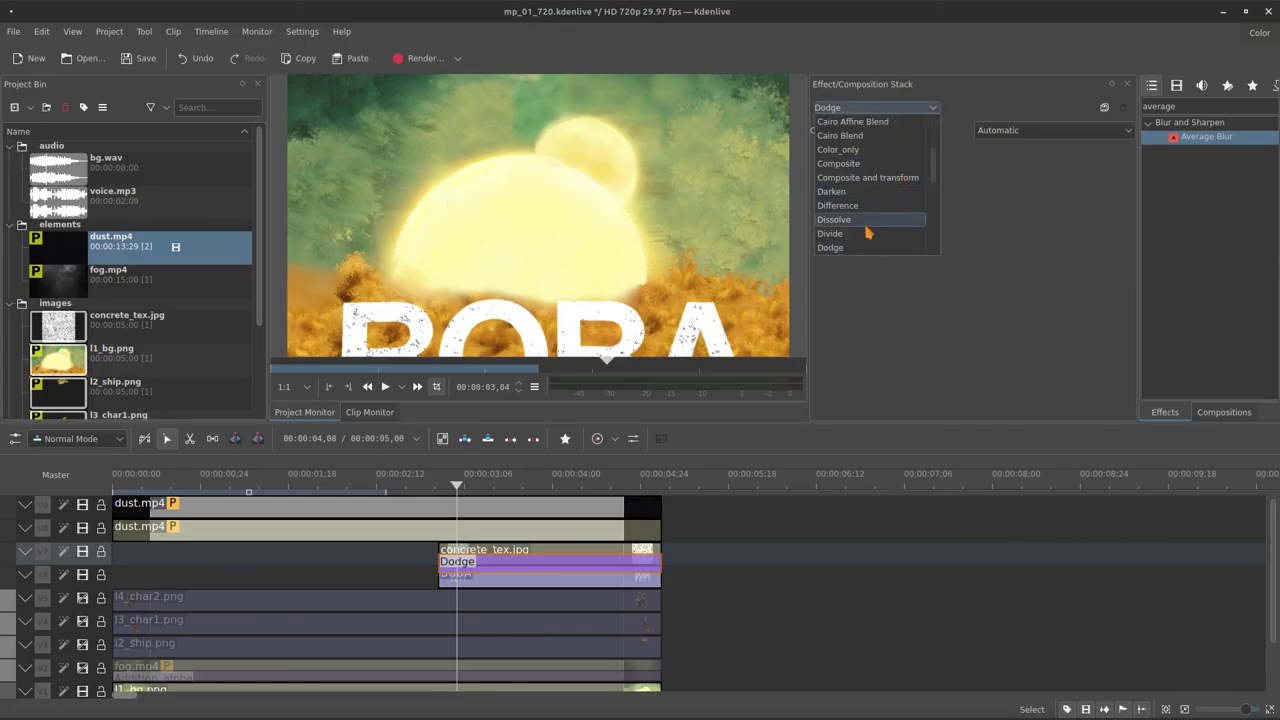
pyautogui.scroll(3, 867, 232)
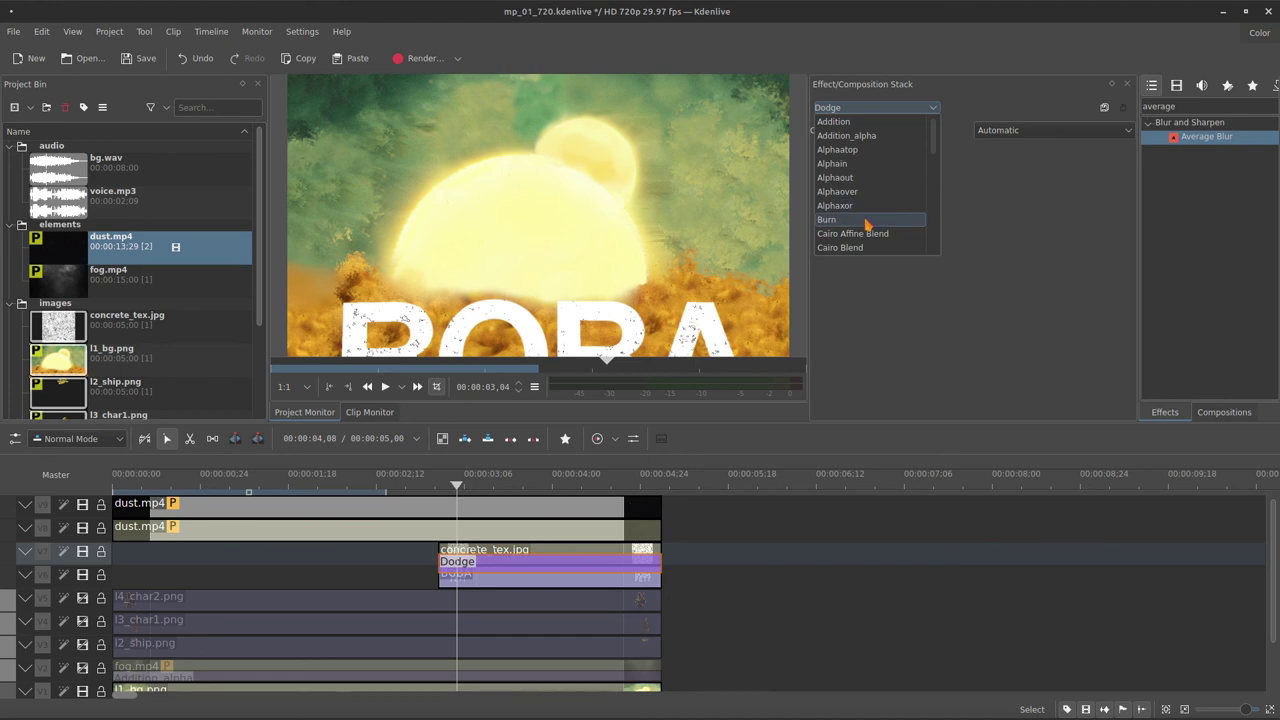
pyautogui.click(867, 220)
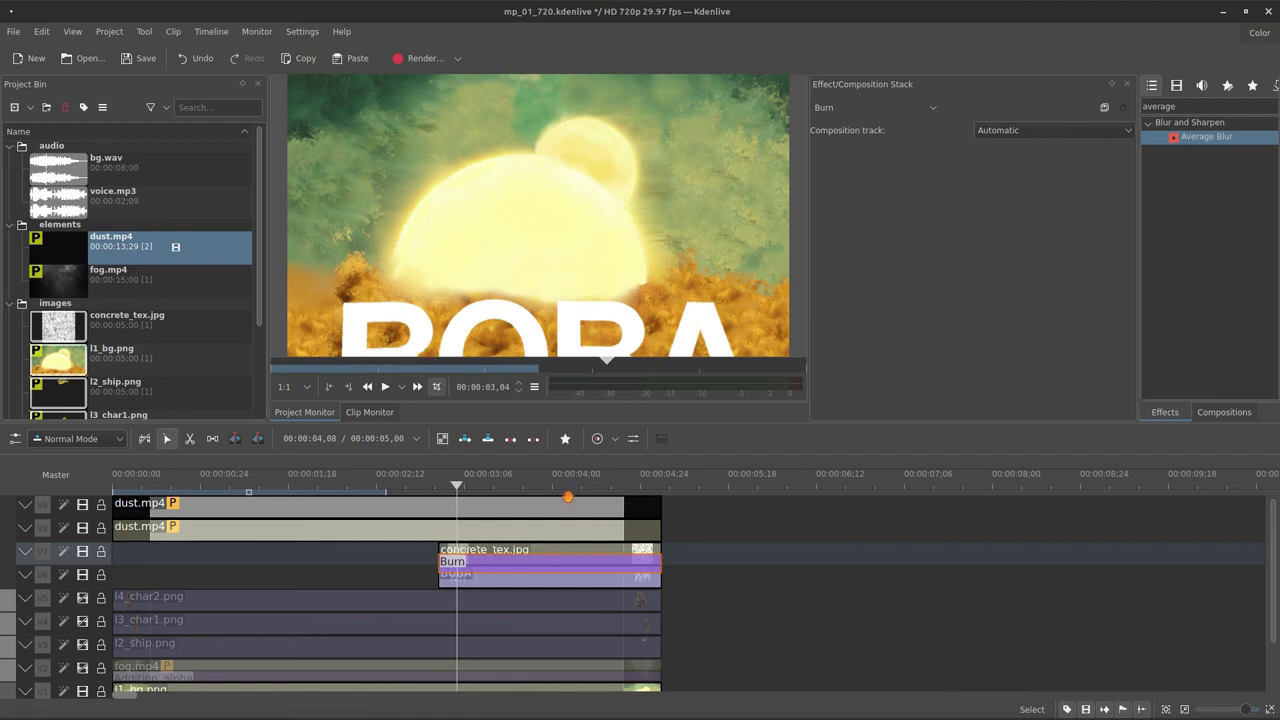
pyautogui.moveTo(436, 487); pyautogui.dragTo(446, 490)
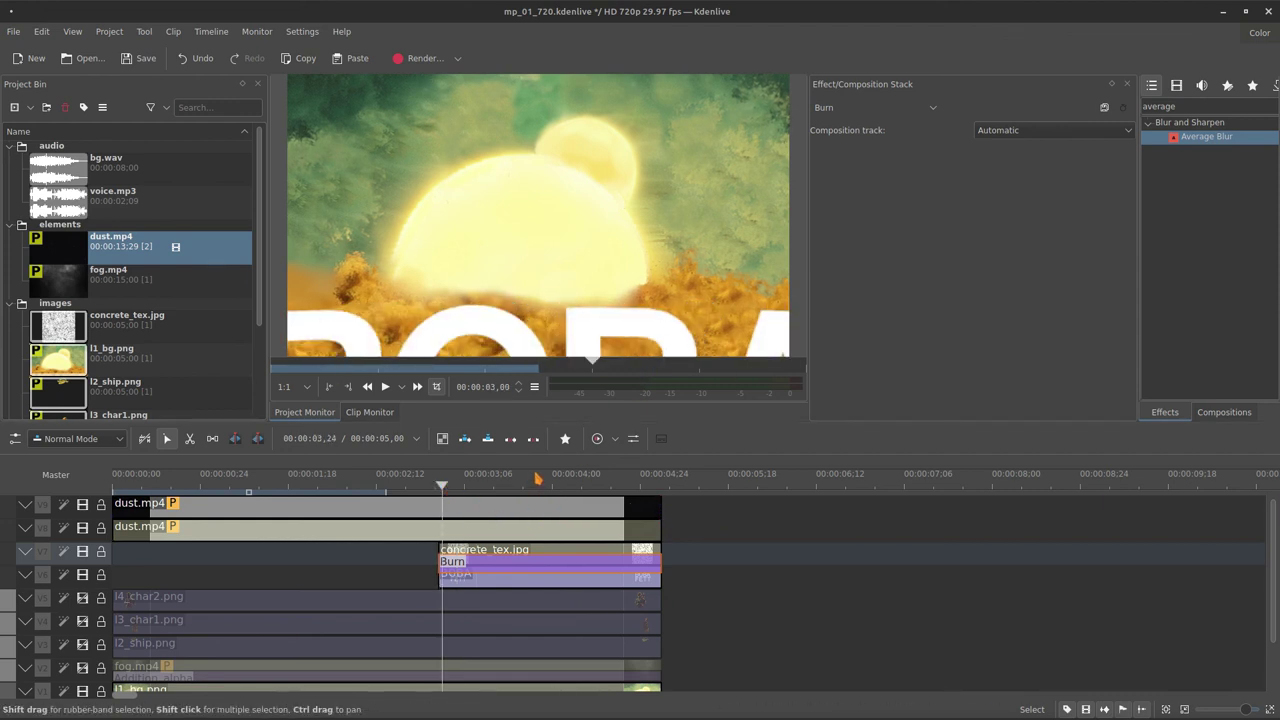
# Change the composition between concrete_tex.jpg and the title to Multiply and review the title as it shrinks
pyautogui.click(888, 107)
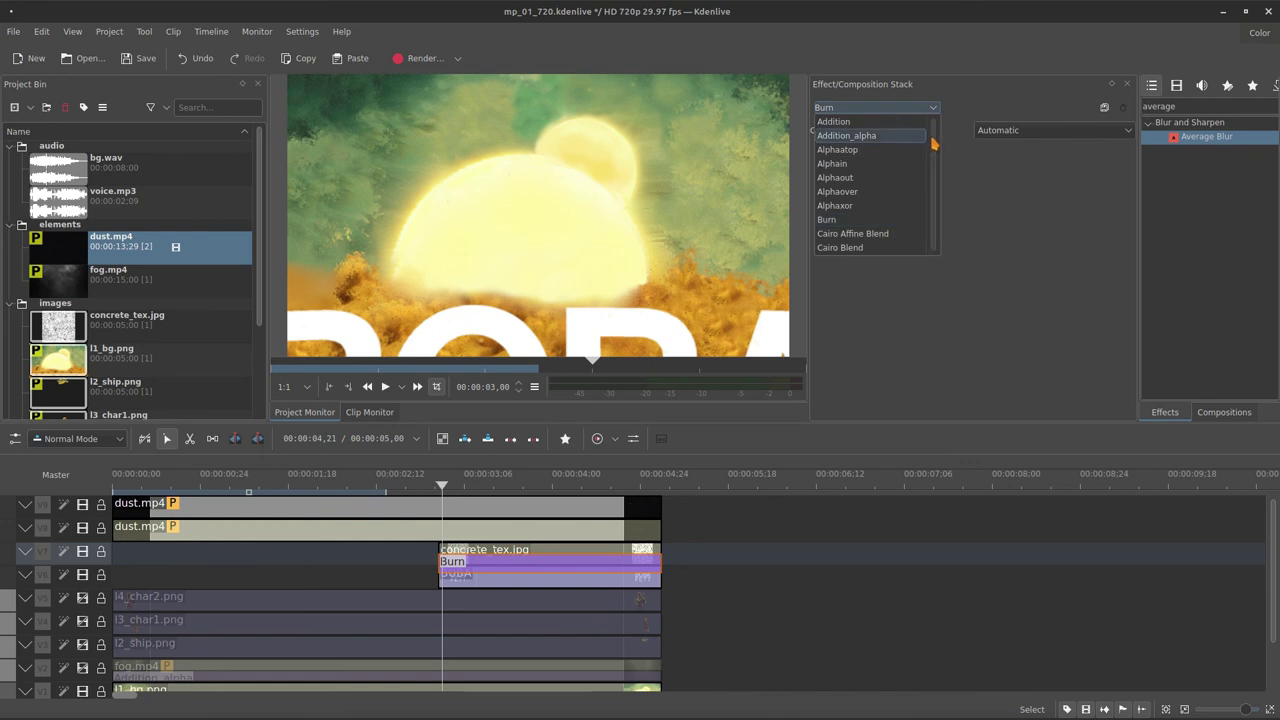
pyautogui.moveTo(931, 140); pyautogui.dragTo(931, 237)
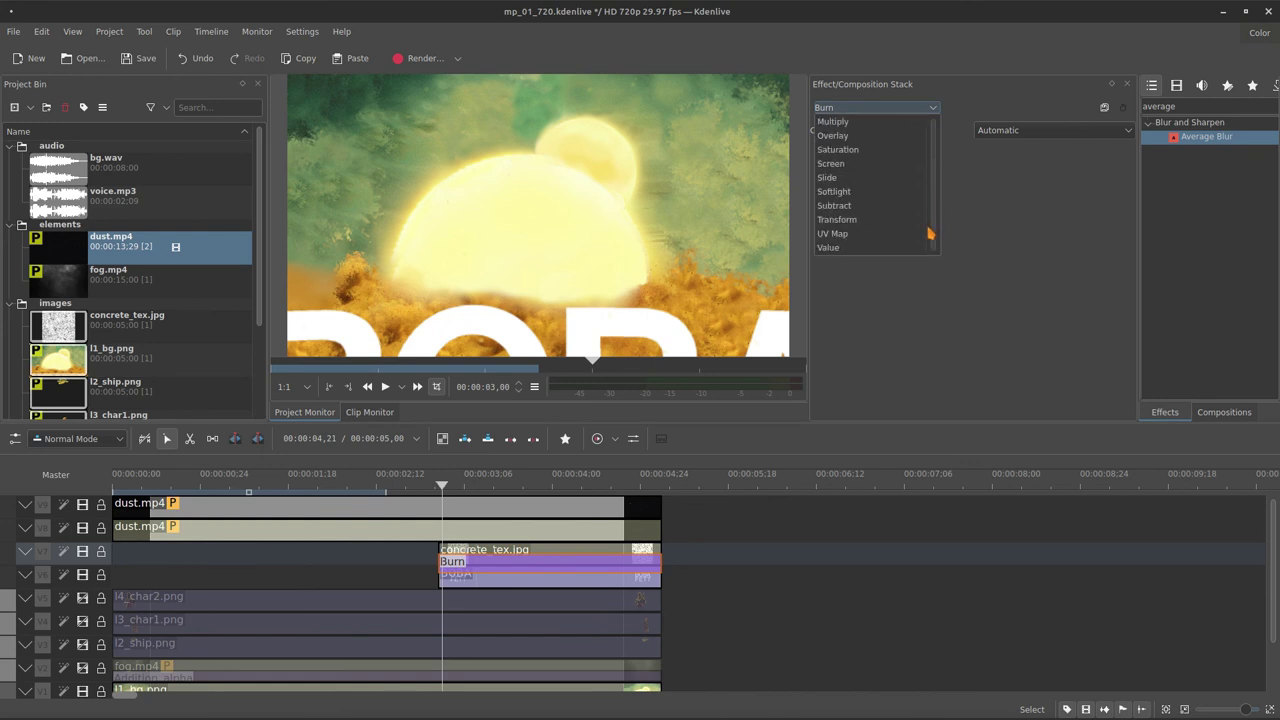
pyautogui.click(884, 135)
pyautogui.click(890, 114)
pyautogui.click(885, 130)
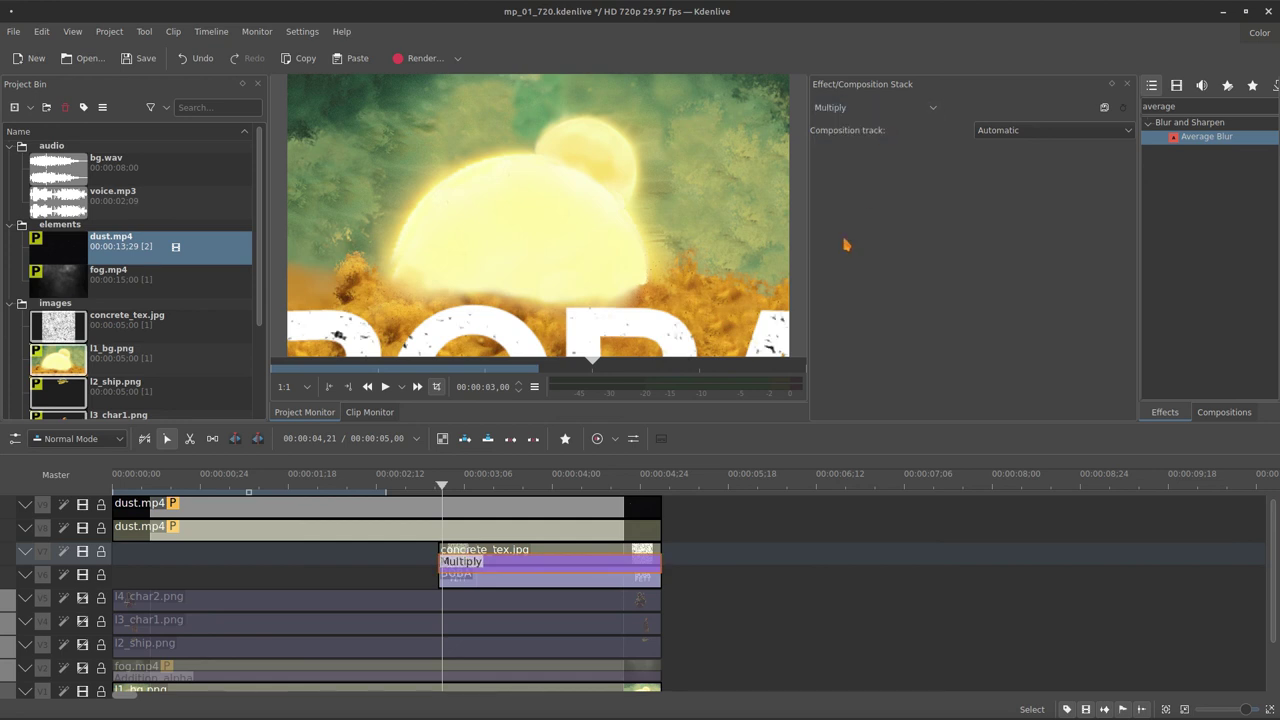
pyautogui.moveTo(450, 487); pyautogui.dragTo(497, 487)
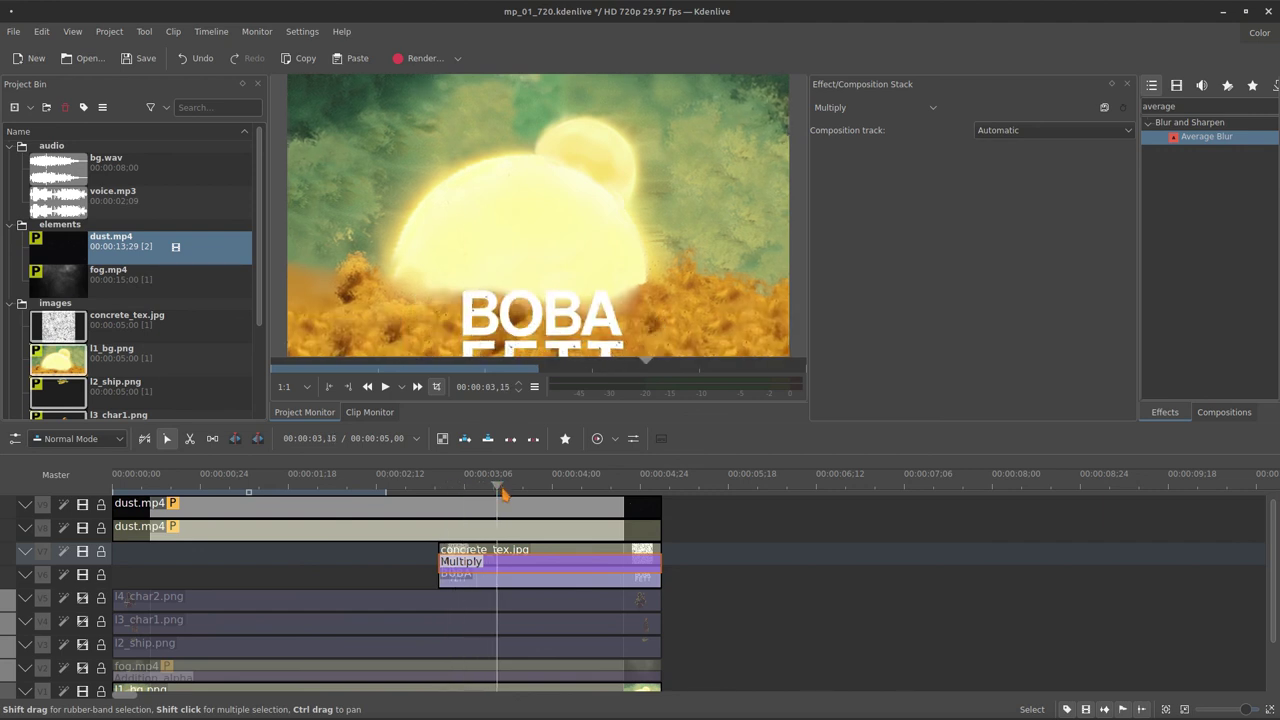
# Reshape the Curves effect on concrete_tex.jpg into a steep S-curve with lowered shadows and raised highlights
pyautogui.click(545, 545)
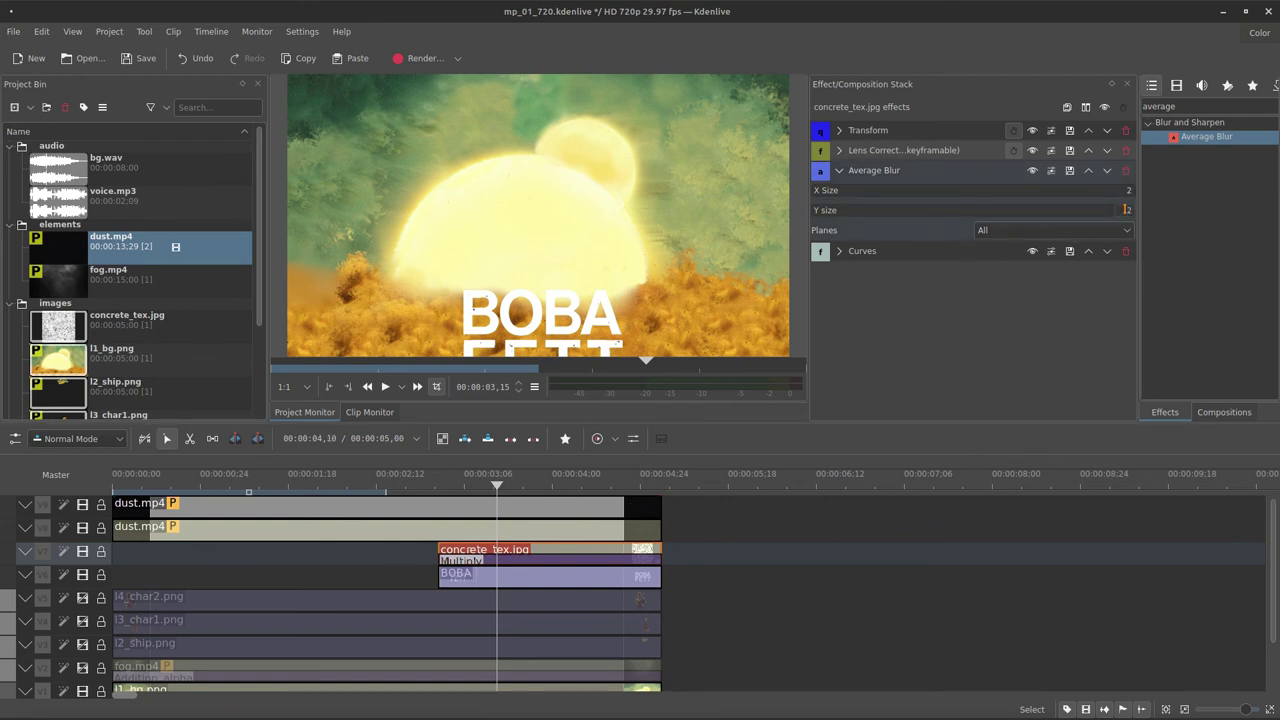
pyautogui.click(840, 171)
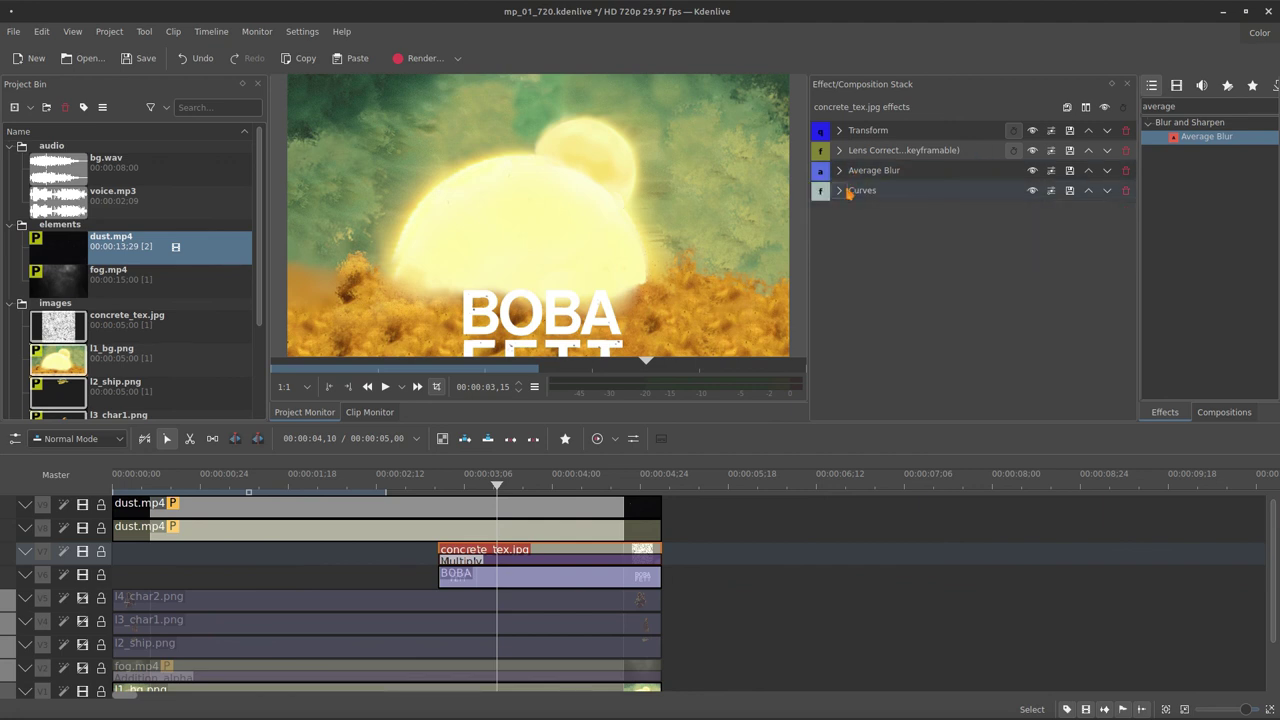
pyautogui.click(842, 191)
pyautogui.moveTo(918, 276); pyautogui.dragTo(931, 282)
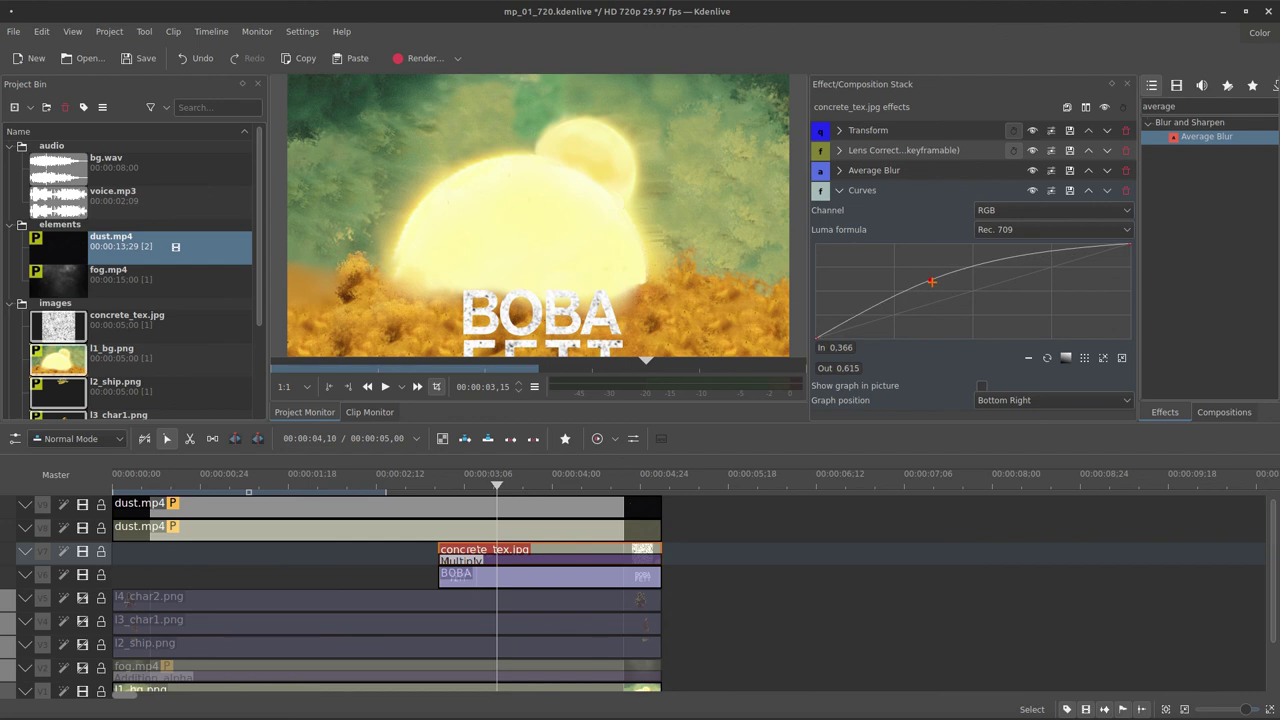
pyautogui.click(880, 318)
pyautogui.moveTo(934, 277); pyautogui.dragTo(955, 256)
pyautogui.moveTo(876, 319); pyautogui.dragTo(853, 330)
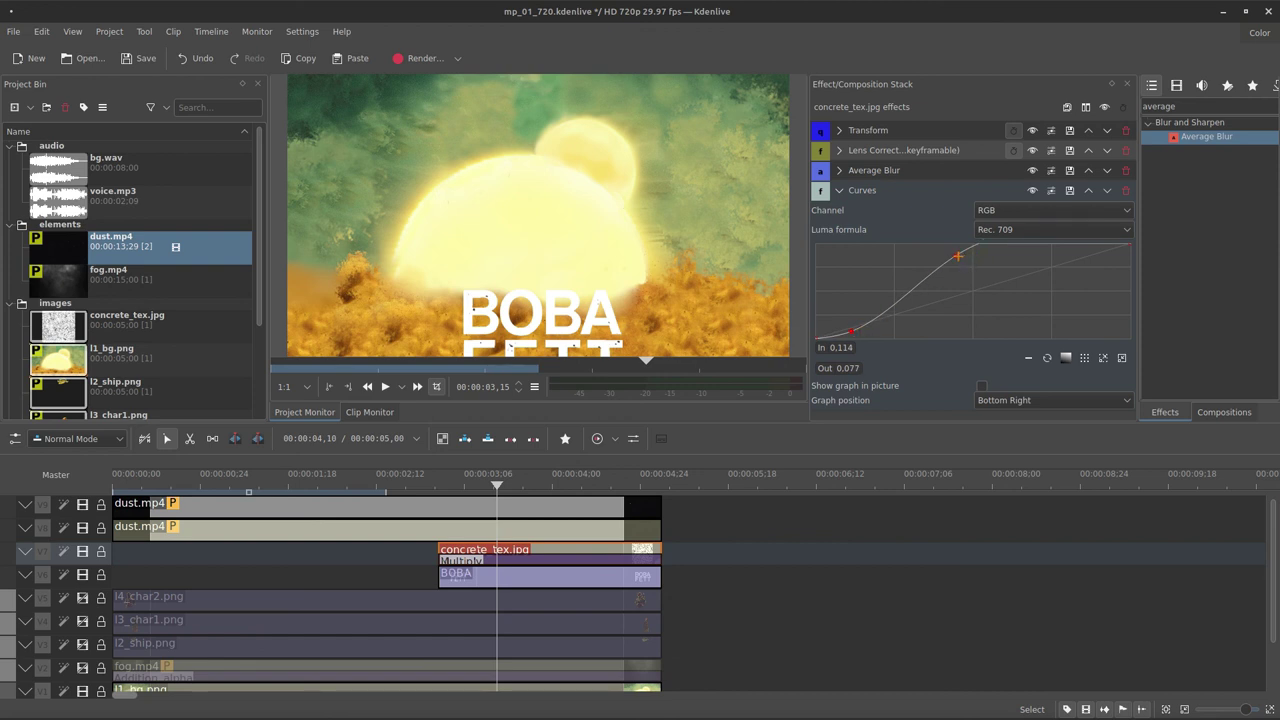
pyautogui.moveTo(958, 257); pyautogui.dragTo(970, 267)
pyautogui.moveTo(852, 334); pyautogui.dragTo(852, 337)
pyautogui.click(842, 189)
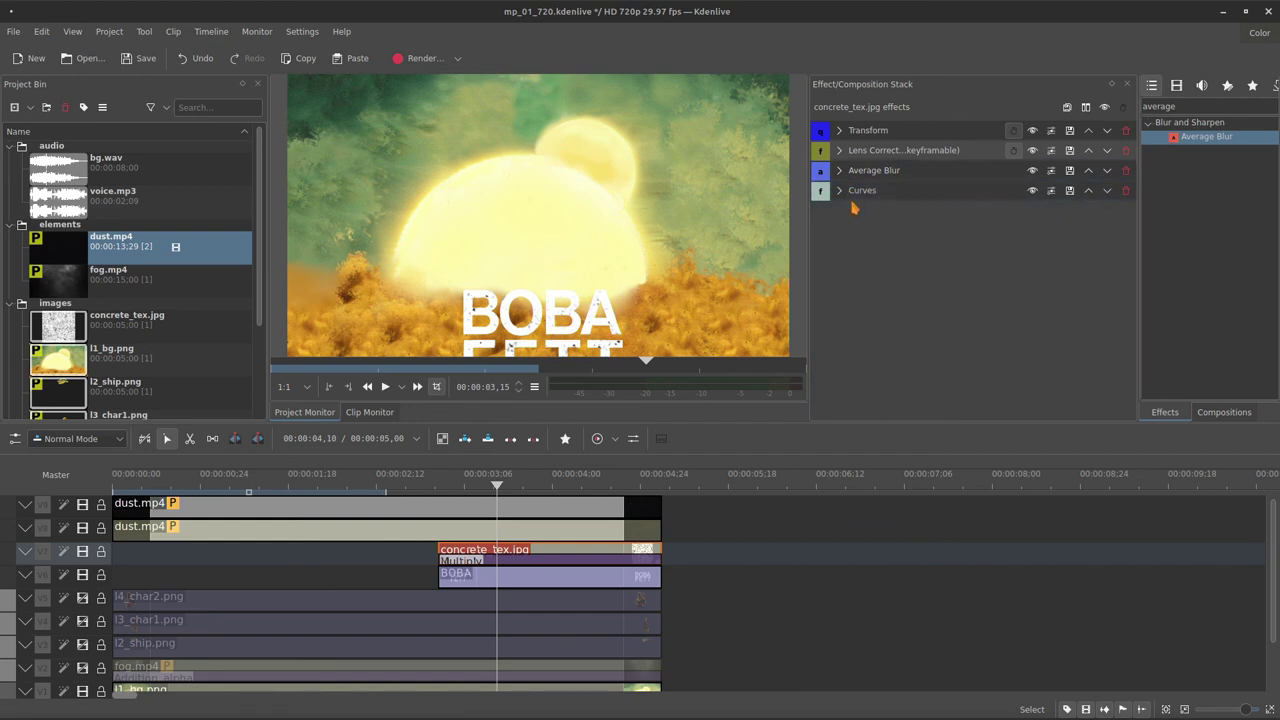
# Show the fog, ship and both character tracks again and view the full composite at 00:00:02,00
pyautogui.click(82, 668)
pyautogui.click(82, 644)
pyautogui.click(82, 620)
pyautogui.click(82, 597)
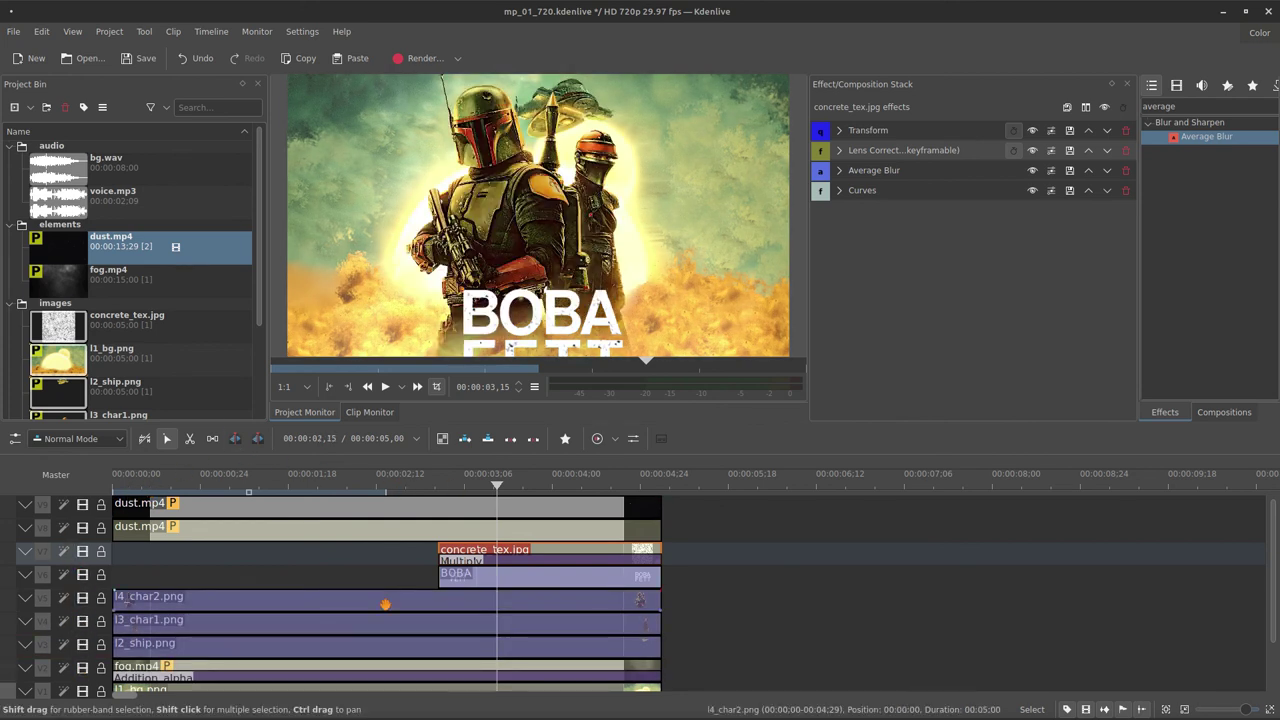
pyautogui.click(333, 600)
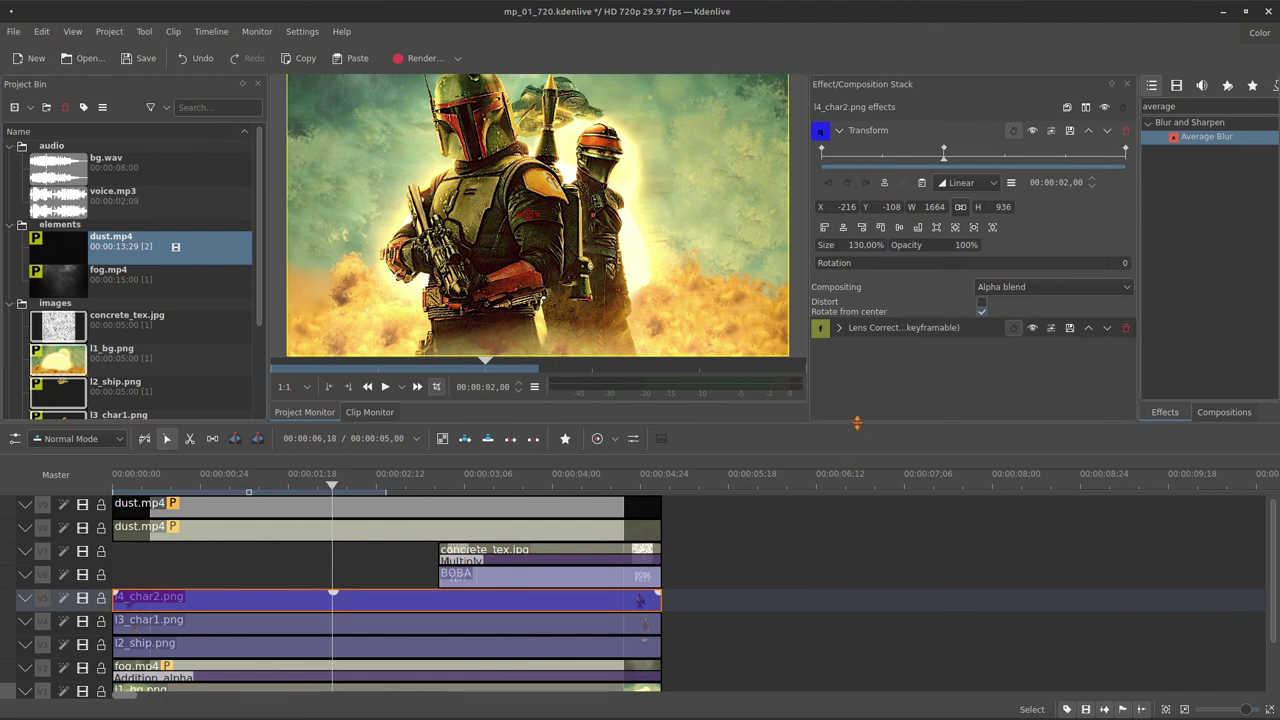
# Add bg.wav at the timeline start, move it to the lower audio track A2 and shorten its end
pyautogui.moveTo(857, 416); pyautogui.dragTo(857, 373)
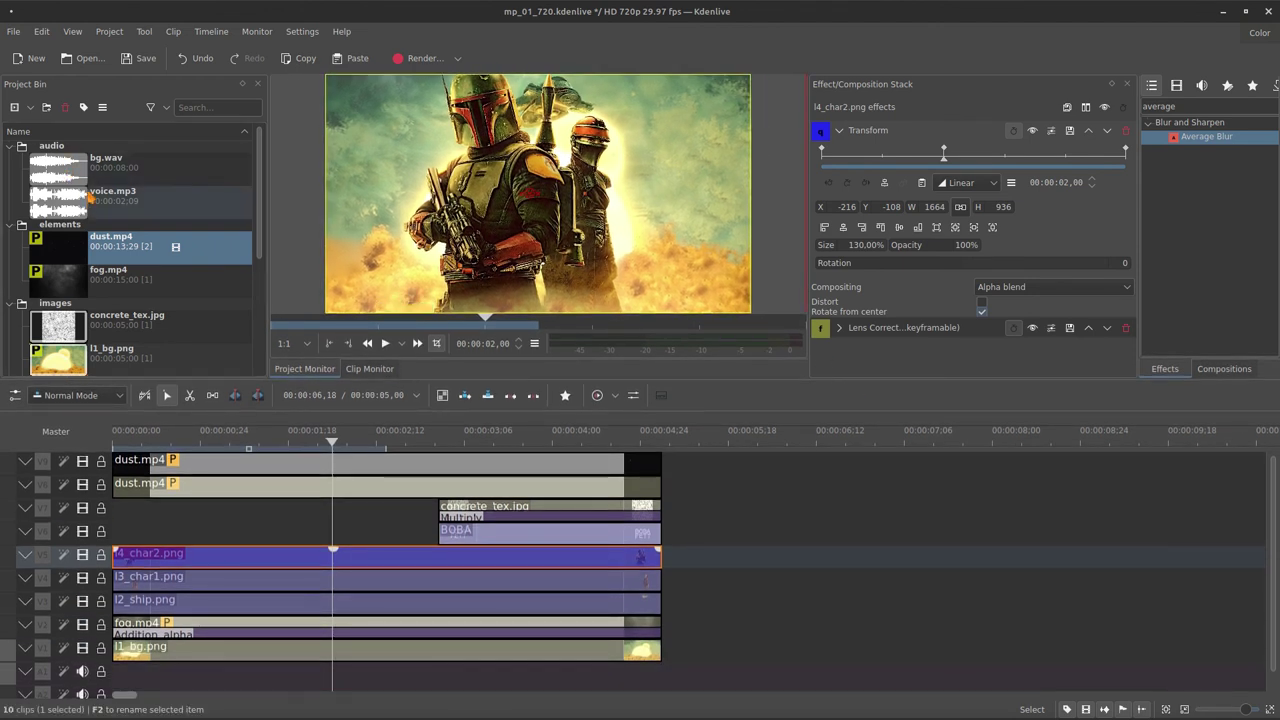
pyautogui.moveTo(100, 165); pyautogui.dragTo(112, 678)
pyautogui.moveTo(824, 384); pyautogui.dragTo(824, 355)
pyautogui.moveTo(575, 640); pyautogui.dragTo(575, 661)
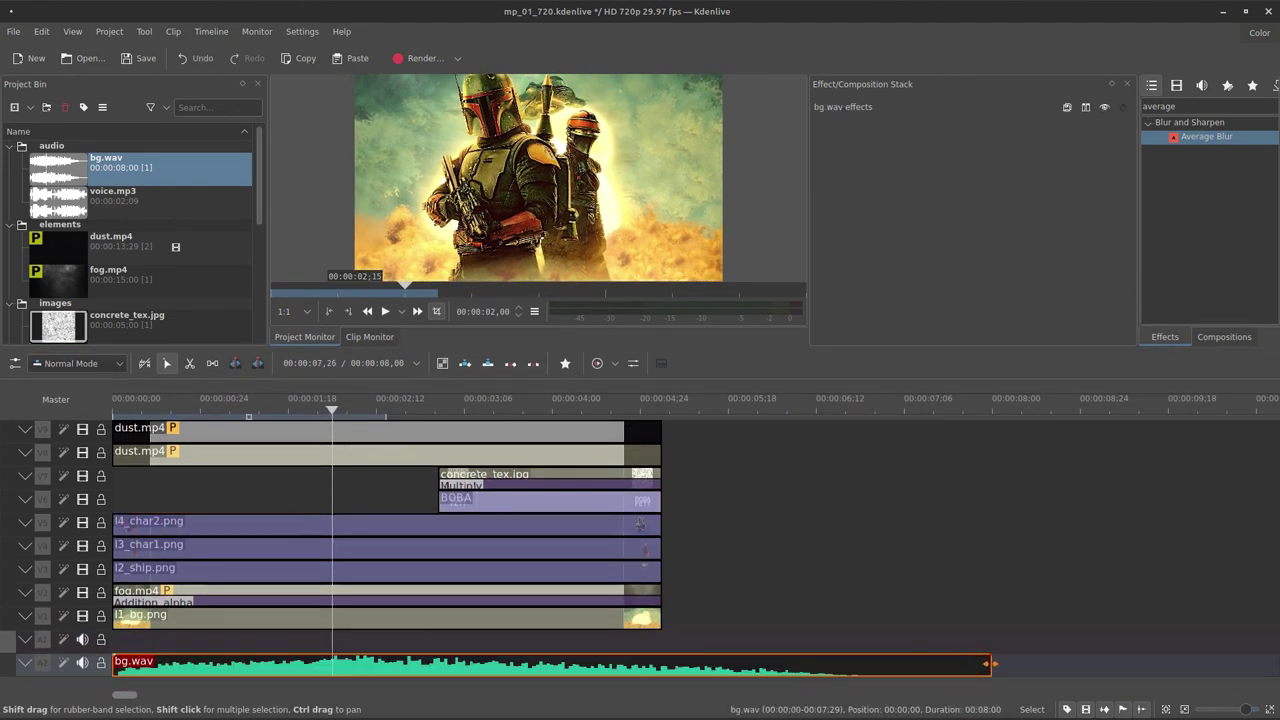
pyautogui.moveTo(987, 663); pyautogui.dragTo(646, 657)
# Place voice.mp3 on audio track A1 at the BOBA title's start, with bg.wav ending alongside it and both clips faded out
pyautogui.moveTo(140, 205); pyautogui.dragTo(430, 645)
pyautogui.moveTo(684, 640)
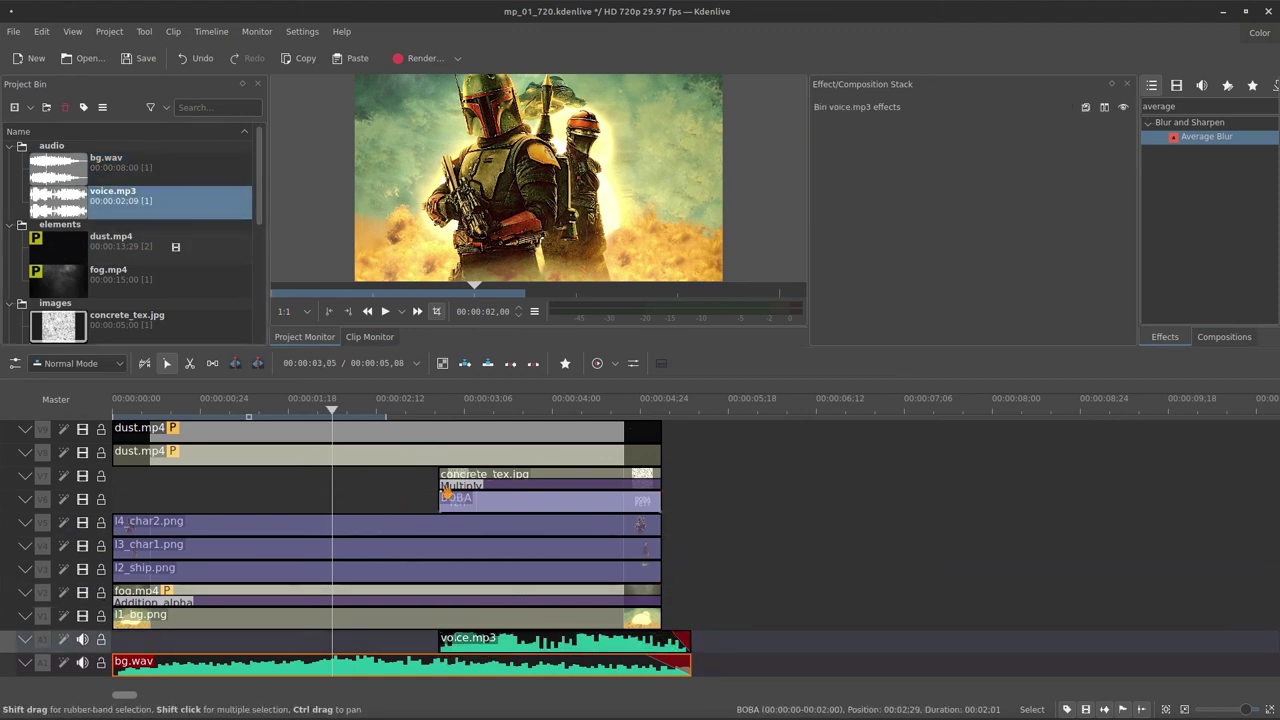
pyautogui.click(425, 497)
pyautogui.moveTo(425, 497); pyautogui.dragTo(458, 512)
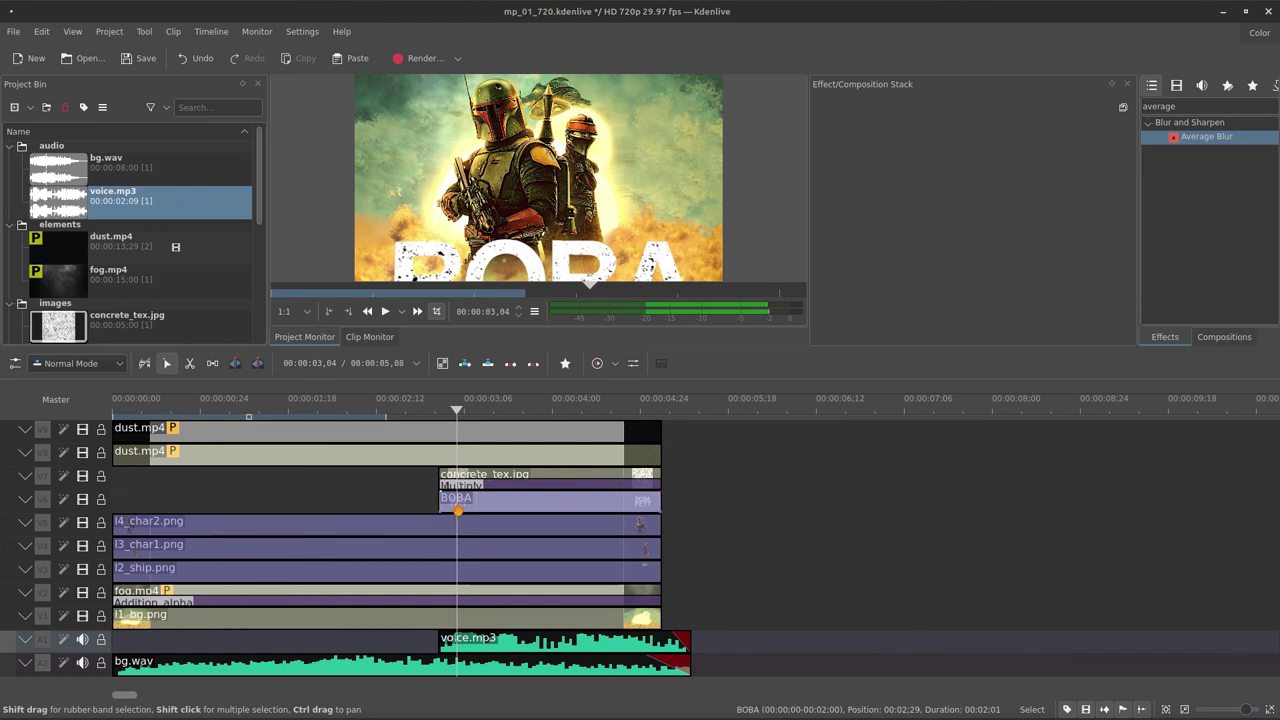